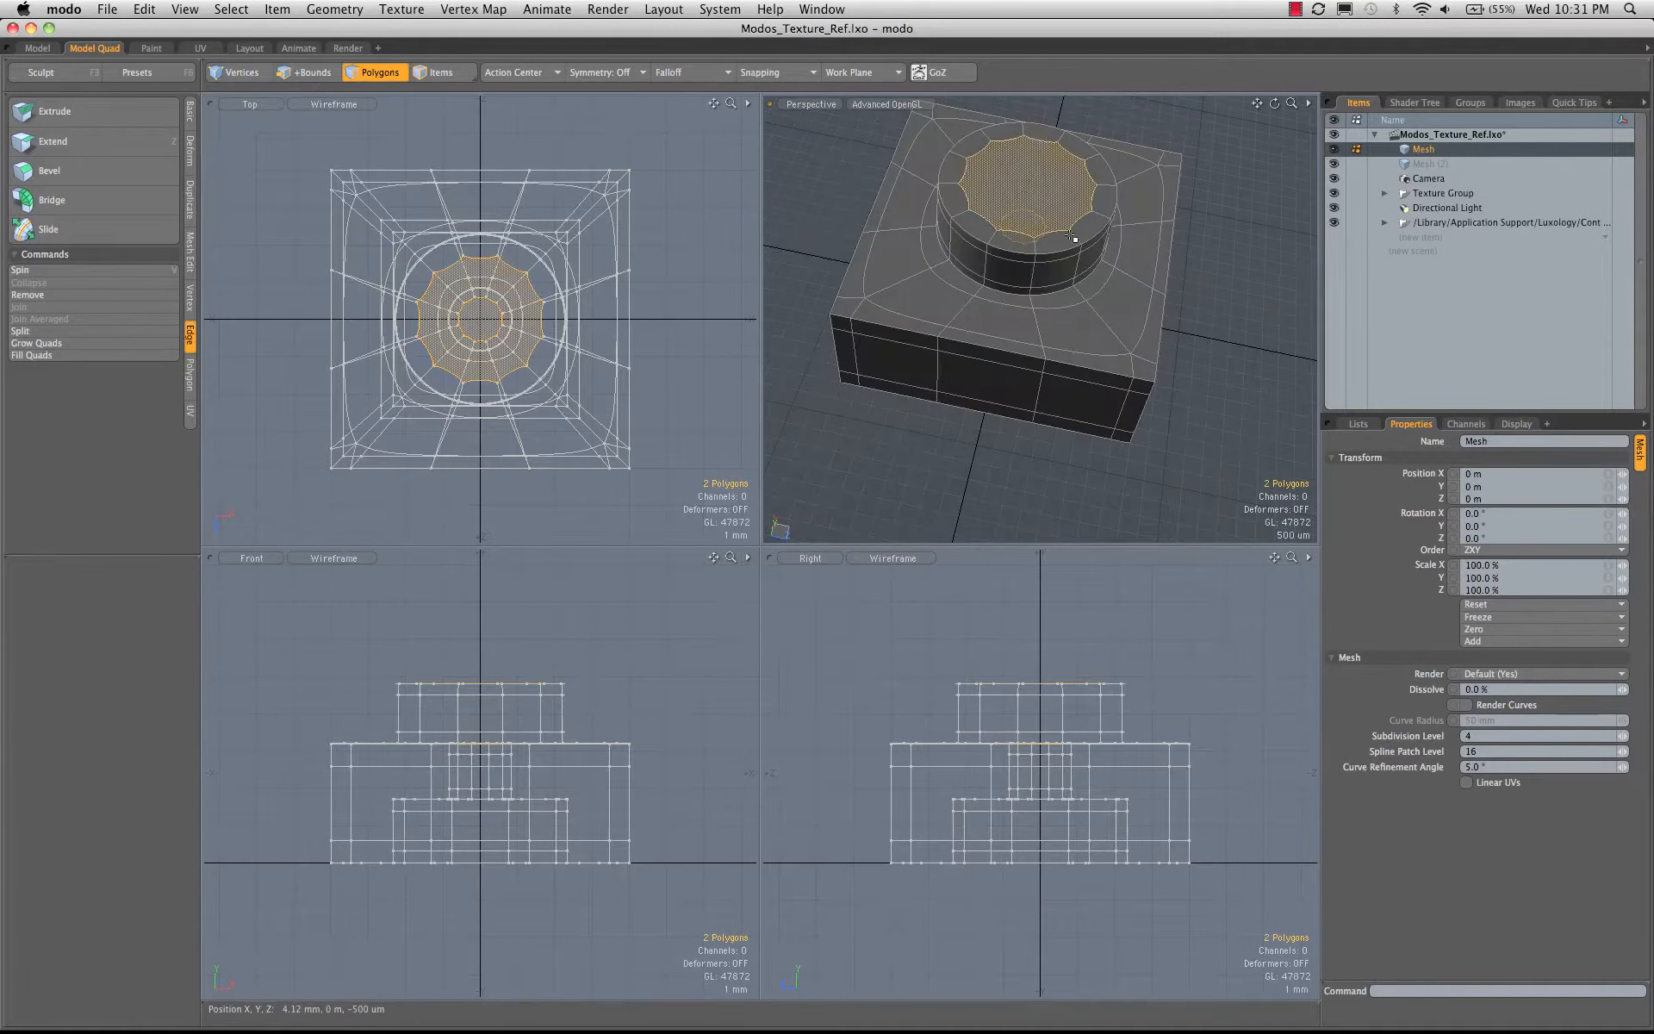
- Copy the whole block-and-knob geometry from Mesh into the Mesh (2) item, and hide the original Mesh
{"action": "left_click_drag", "start_coordinate": [1072, 256], "coordinate": [1074, 163], "text": "alt"}
{"action": "double_click", "coordinate": [987, 218]}
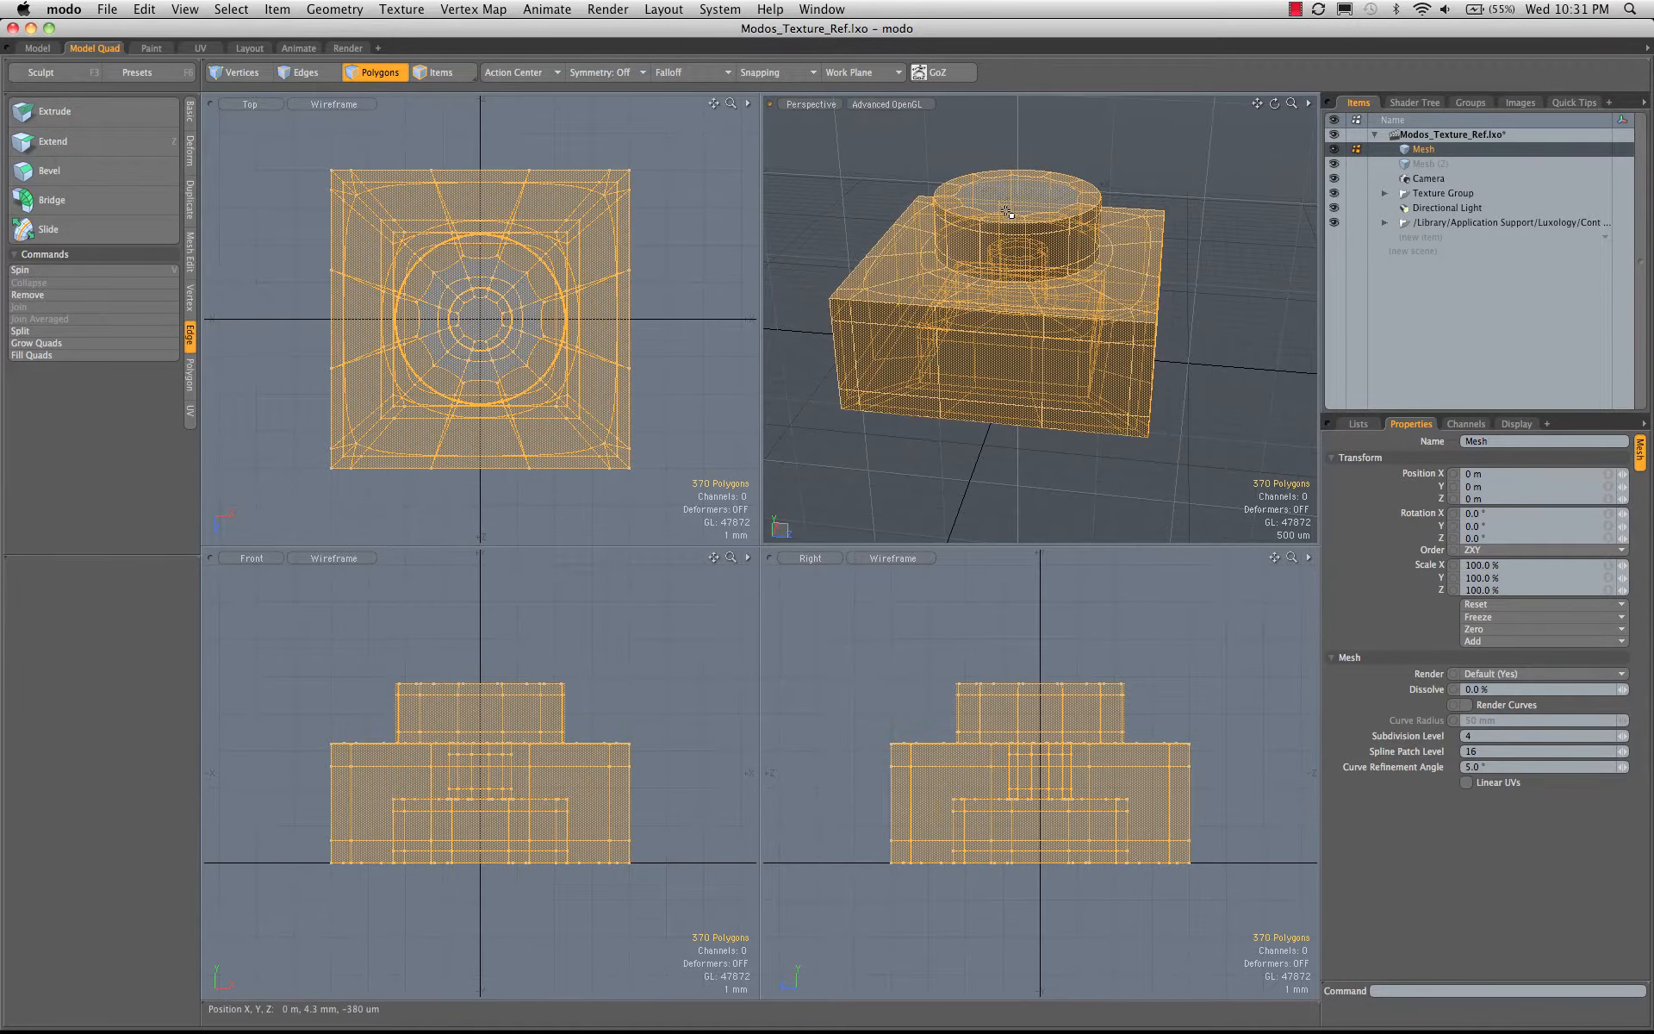
{"action": "key", "text": "super+c"}
{"action": "left_click", "coordinate": [1433, 164]}
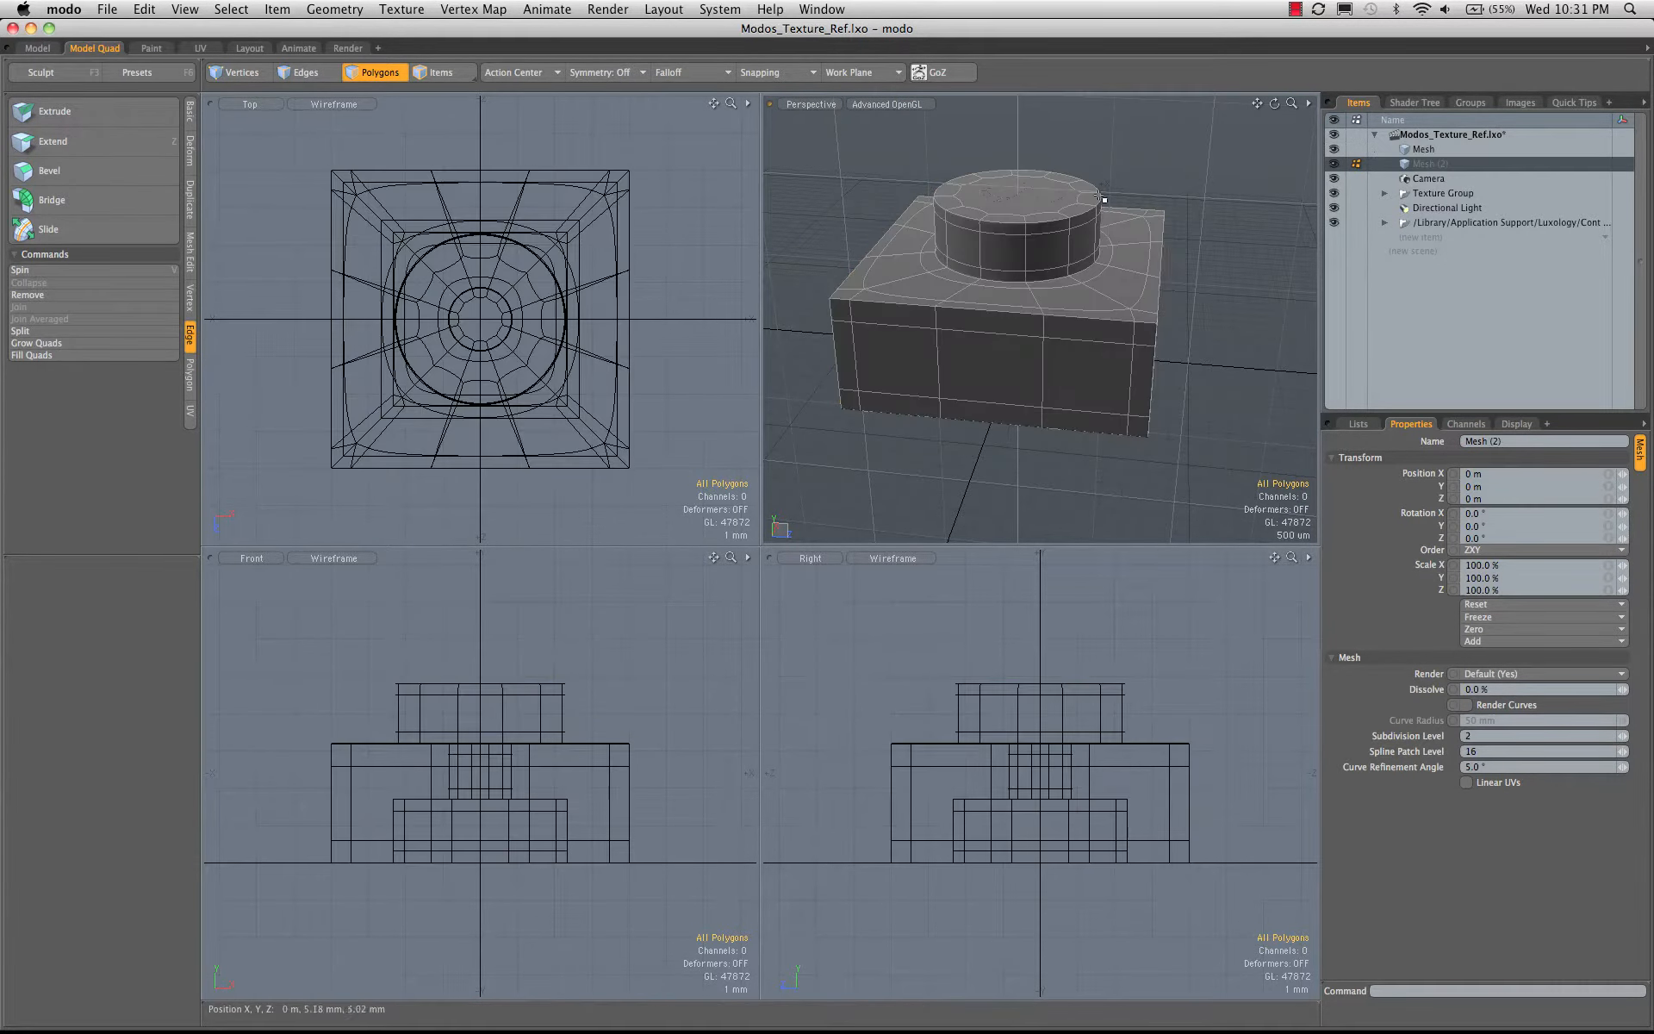
{"action": "key", "text": "super+v"}
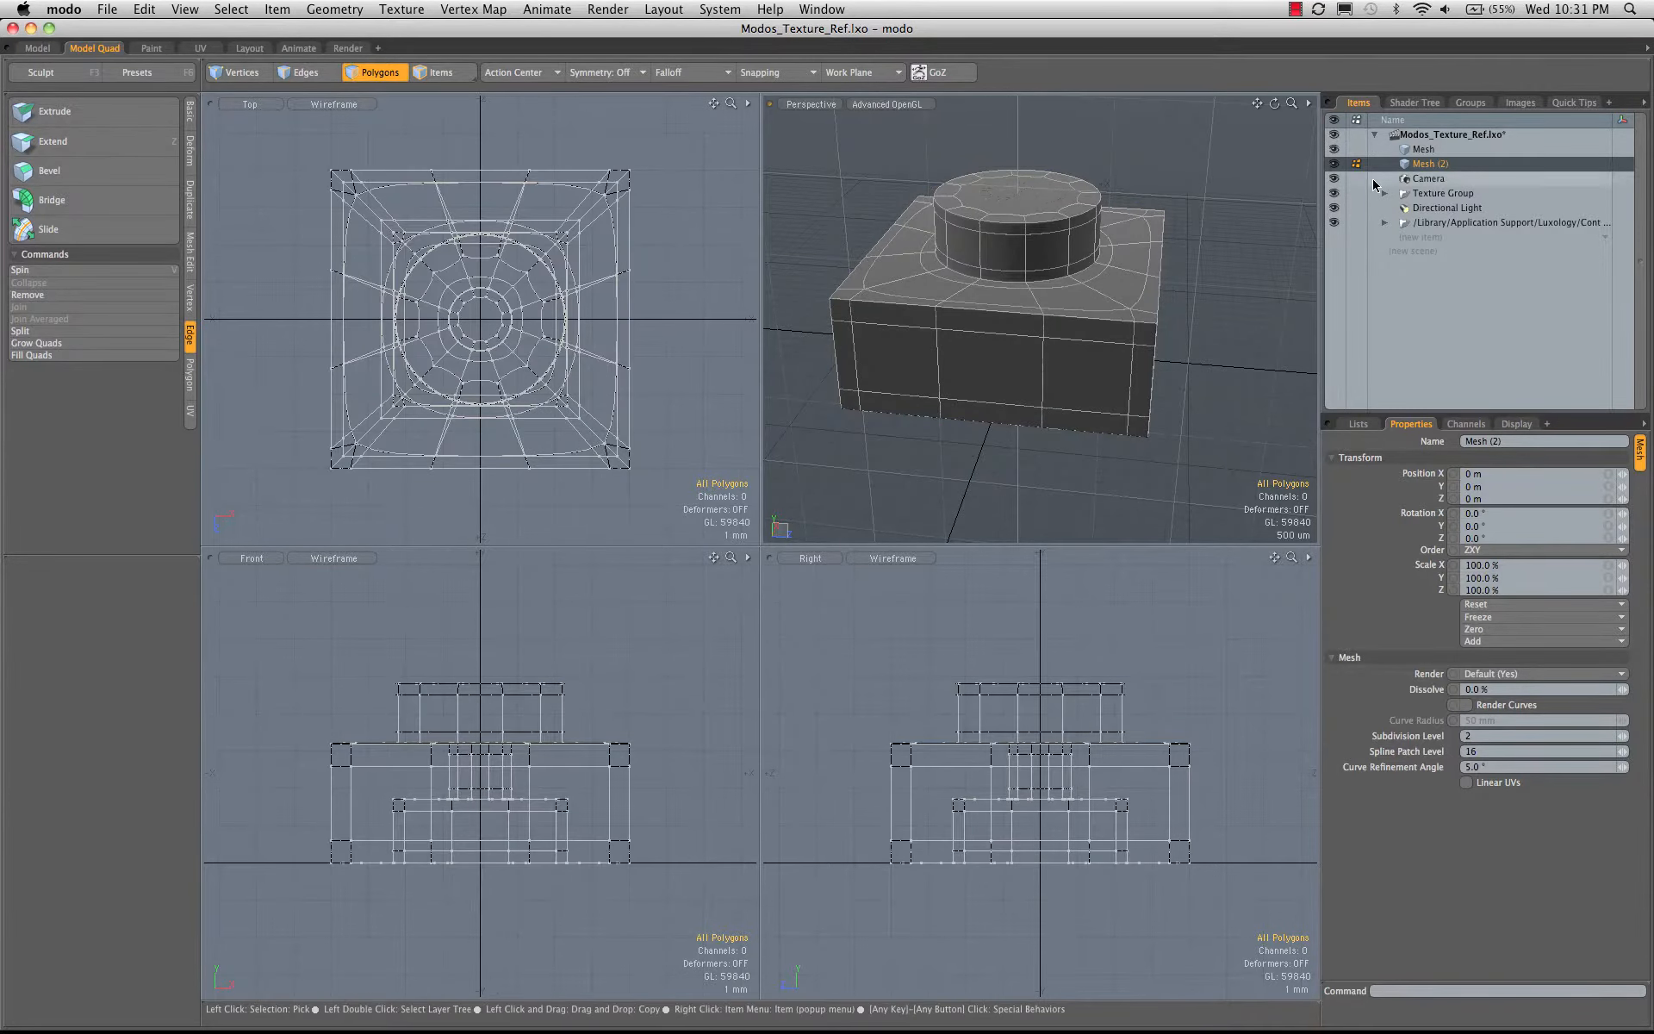
{"action": "left_click", "coordinate": [1335, 151]}
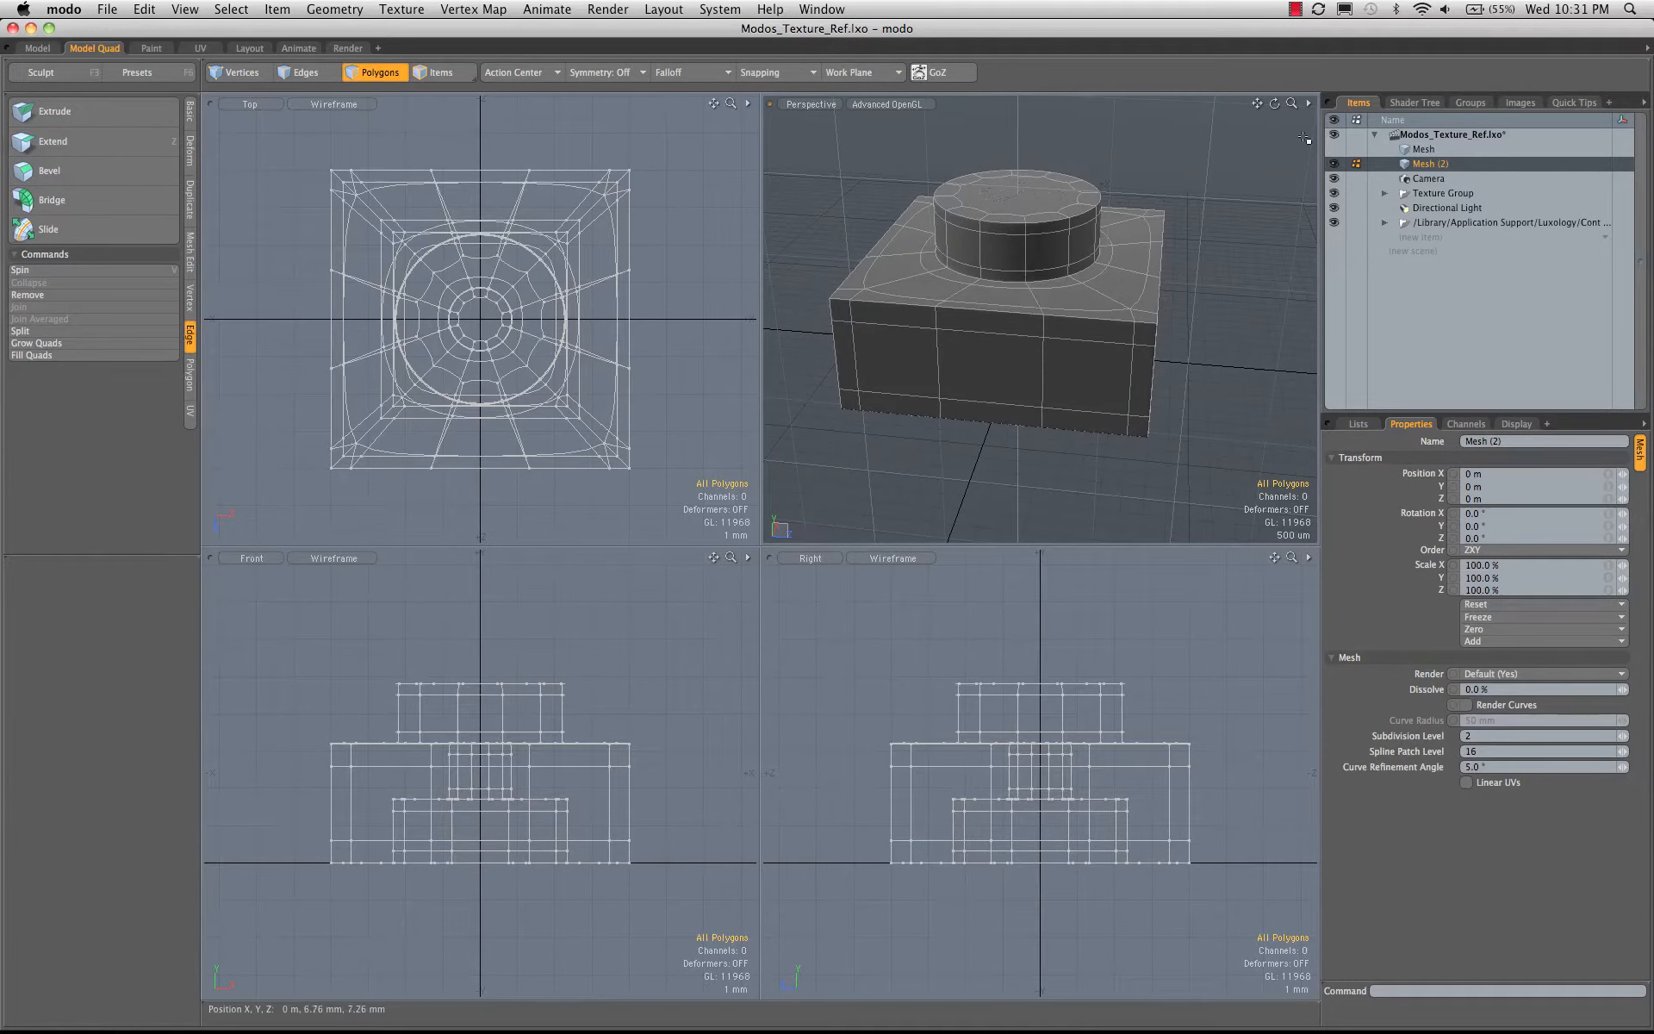
- In Mesh (2), grow a selection from the knob's top face over the knob and stem, and delete all other polygons
{"action": "left_click_drag", "start_coordinate": [966, 245], "coordinate": [995, 315], "text": "alt"}
{"action": "left_click", "coordinate": [1023, 176]}
{"action": "left_click_drag", "start_coordinate": [1022, 178], "coordinate": [1087, 403], "text": "alt"}
{"action": "key", "text": "shift+Up"}
{"action": "key", "text": "shift+Up"}
{"action": "key", "text": "shift+Up"}
{"action": "key", "text": "shift+Up"}
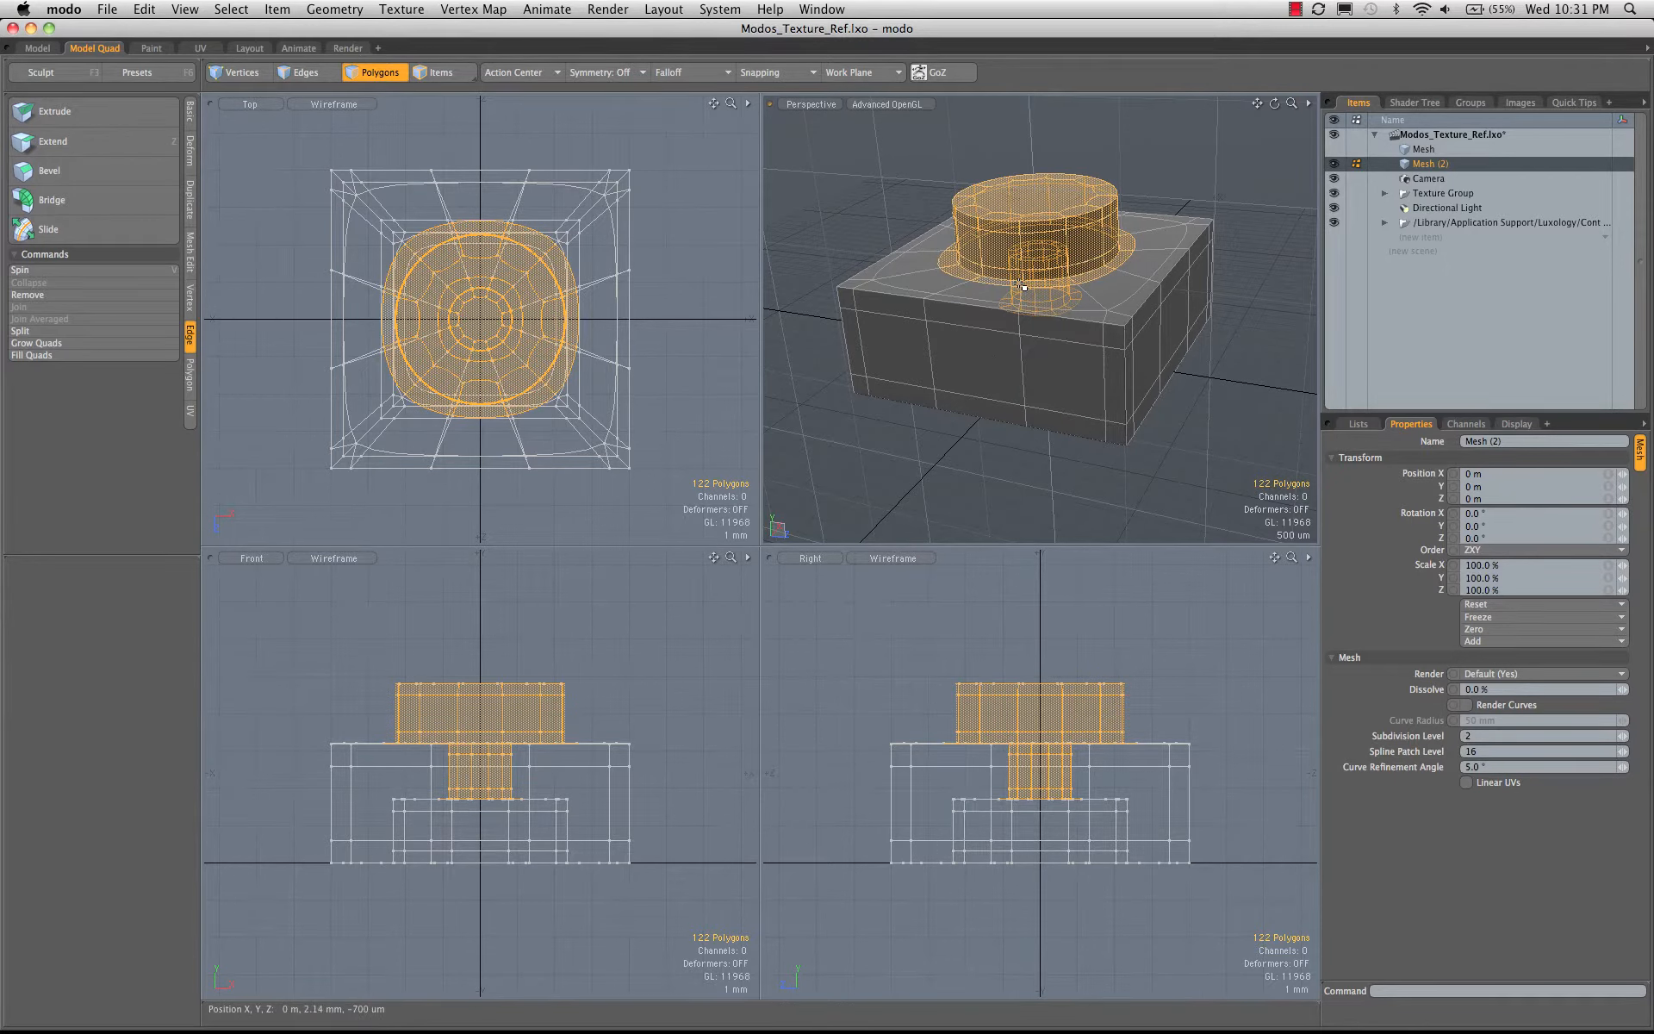
{"action": "key", "text": "bracketleft"}
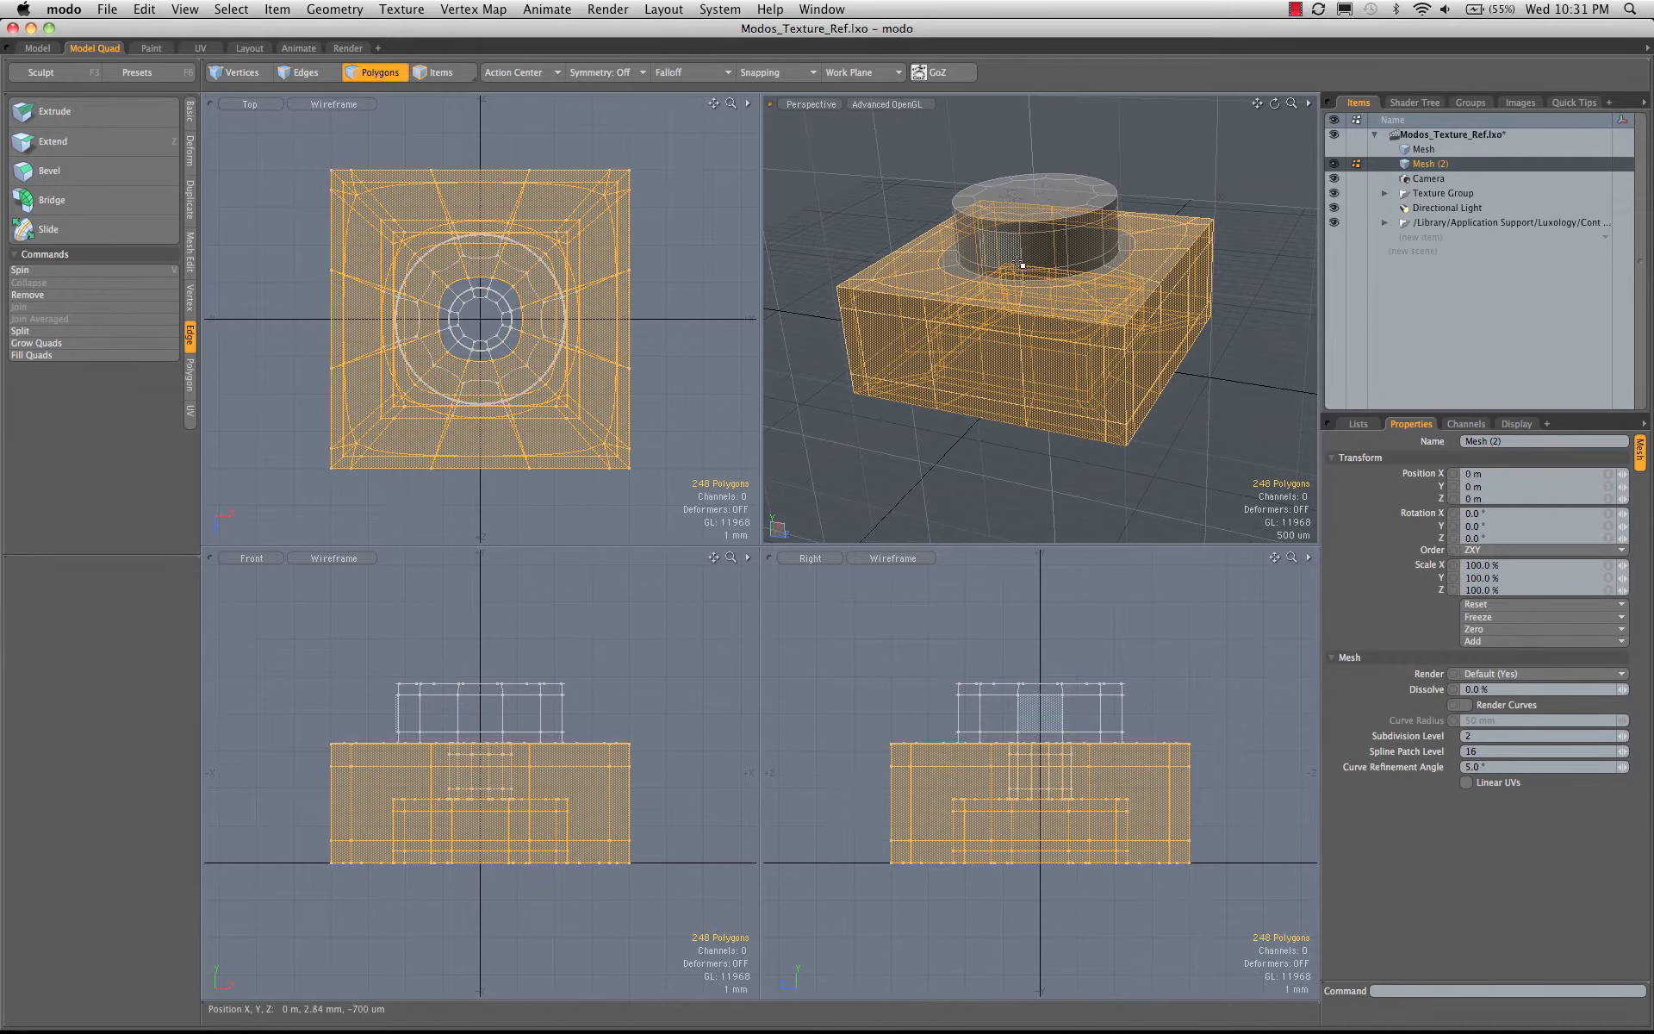
{"action": "key", "text": "Delete"}
{"action": "mouse_move", "coordinate": [1025, 276]}
{"action": "left_mouse_down", "text": "alt"}
{"action": "mouse_move", "coordinate": [1125, 178]}
{"action": "mouse_move", "coordinate": [1145, 247]}
{"action": "mouse_move", "coordinate": [1029, 247]}
{"action": "left_mouse_up", "text": "alt"}
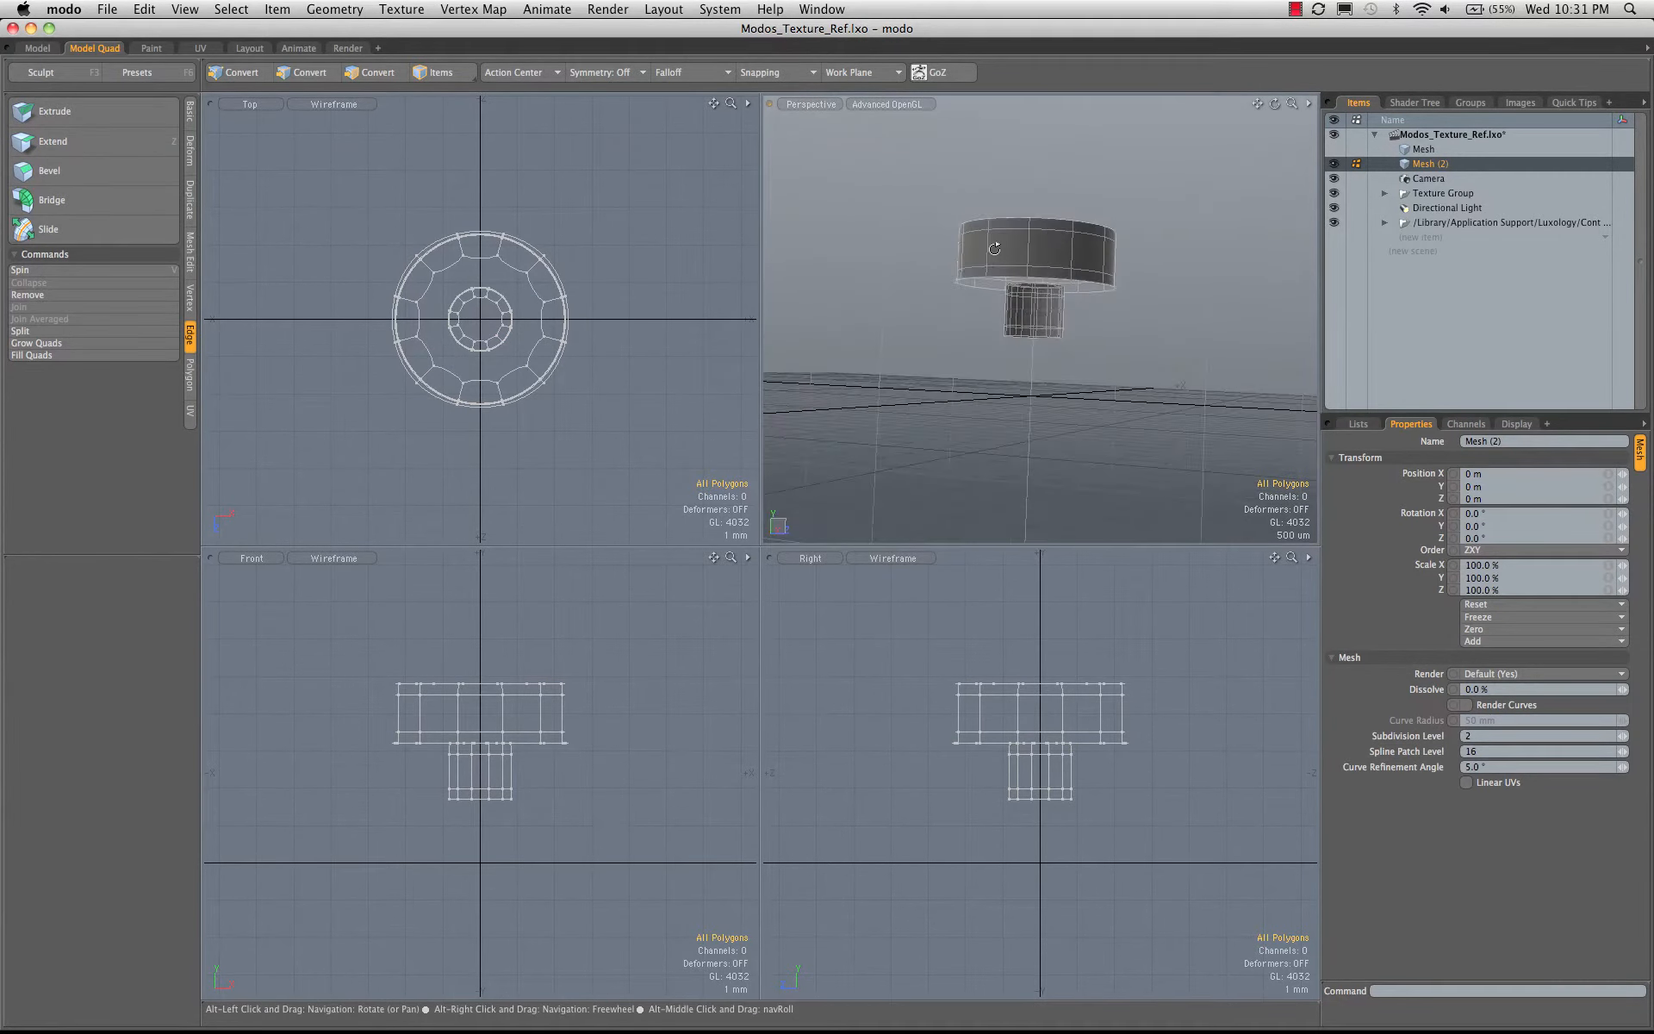
- Show the original Mesh again and set inactive meshes to display as wireframe in the perspective view
{"action": "left_click", "coordinate": [999, 252]}
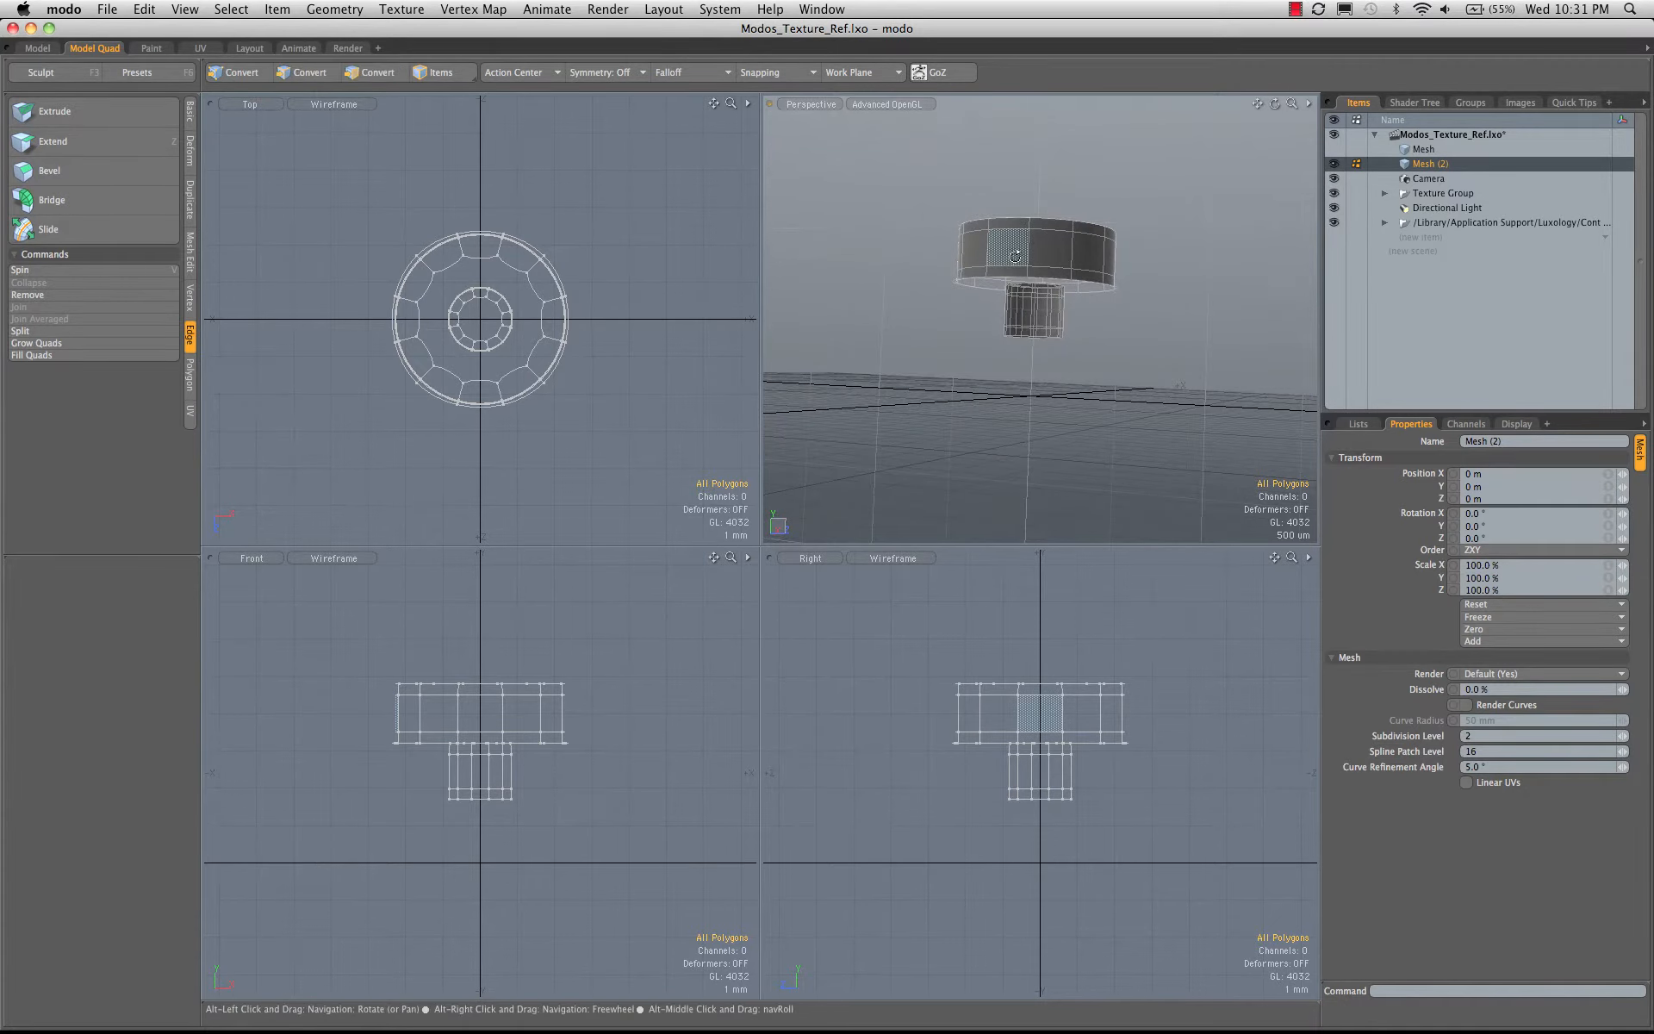
{"action": "mouse_move", "coordinate": [998, 253]}
{"action": "left_mouse_down", "text": "alt"}
{"action": "mouse_move", "coordinate": [1082, 302]}
{"action": "mouse_move", "coordinate": [990, 288]}
{"action": "left_mouse_up", "text": "alt"}
{"action": "left_click", "coordinate": [1046, 332]}
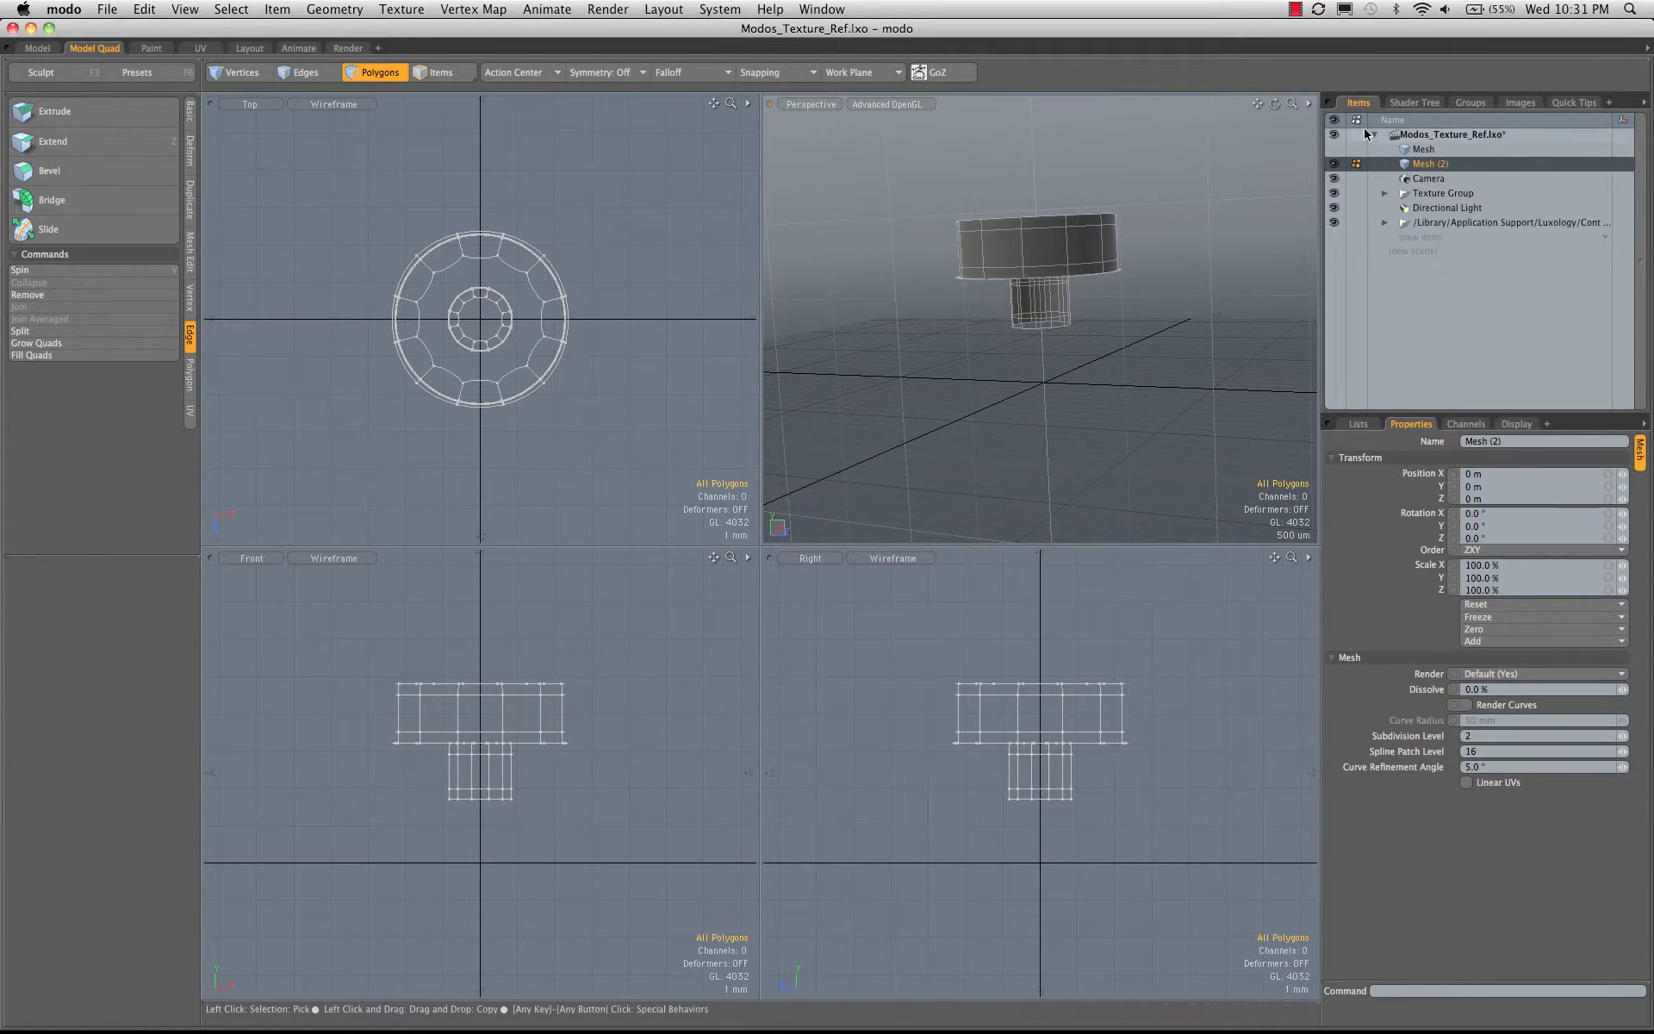
{"action": "left_click", "coordinate": [1334, 149]}
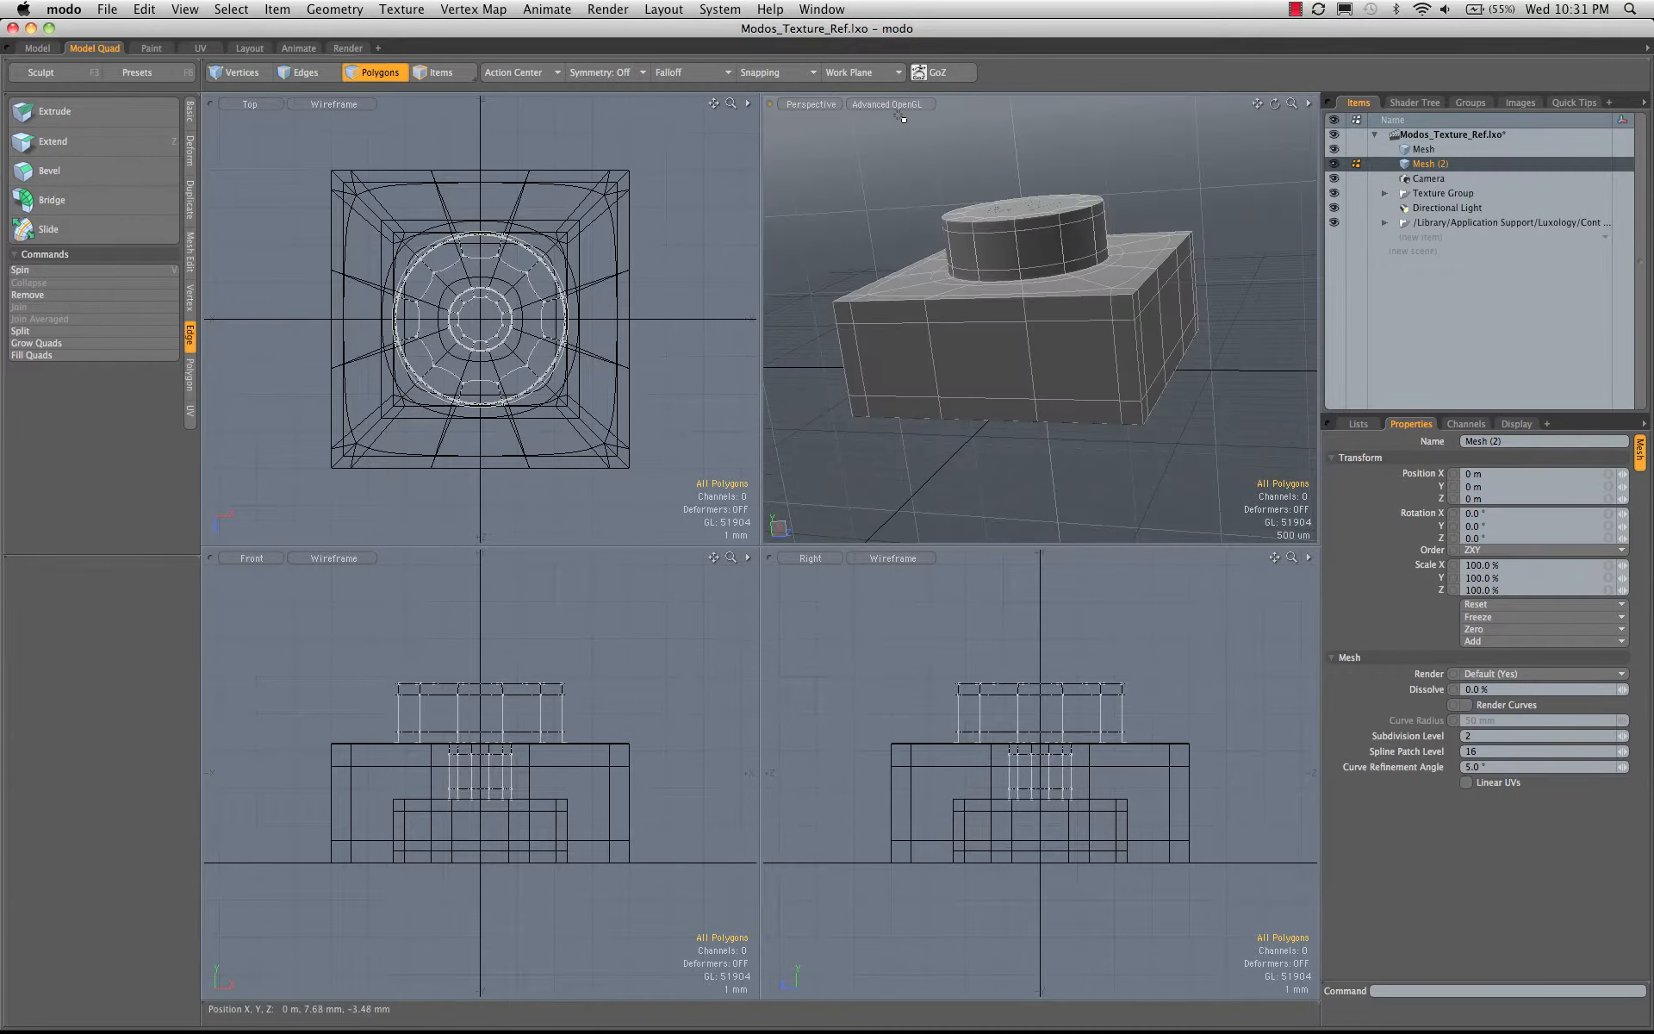
{"action": "left_click", "coordinate": [887, 105]}
{"action": "mouse_move", "coordinate": [903, 229]}
{"action": "mouse_move", "coordinate": [1000, 262]}
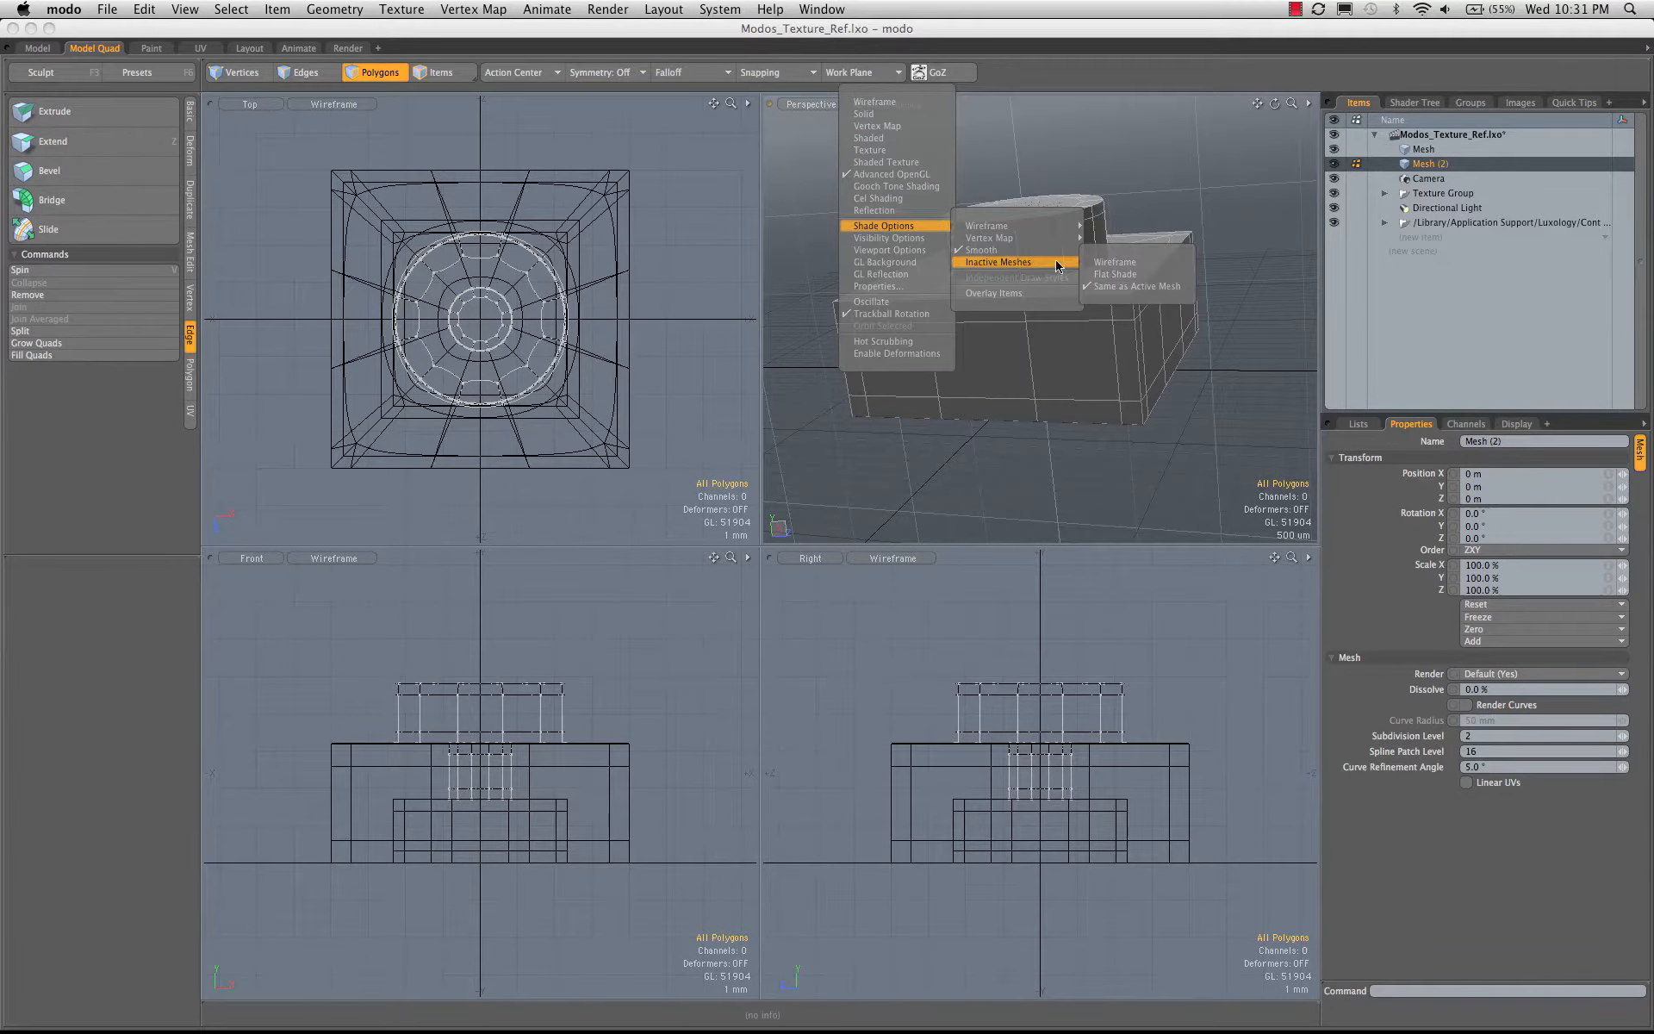
{"action": "left_click", "coordinate": [1120, 265]}
{"action": "left_click_drag", "start_coordinate": [851, 339], "coordinate": [1124, 250], "text": "alt"}
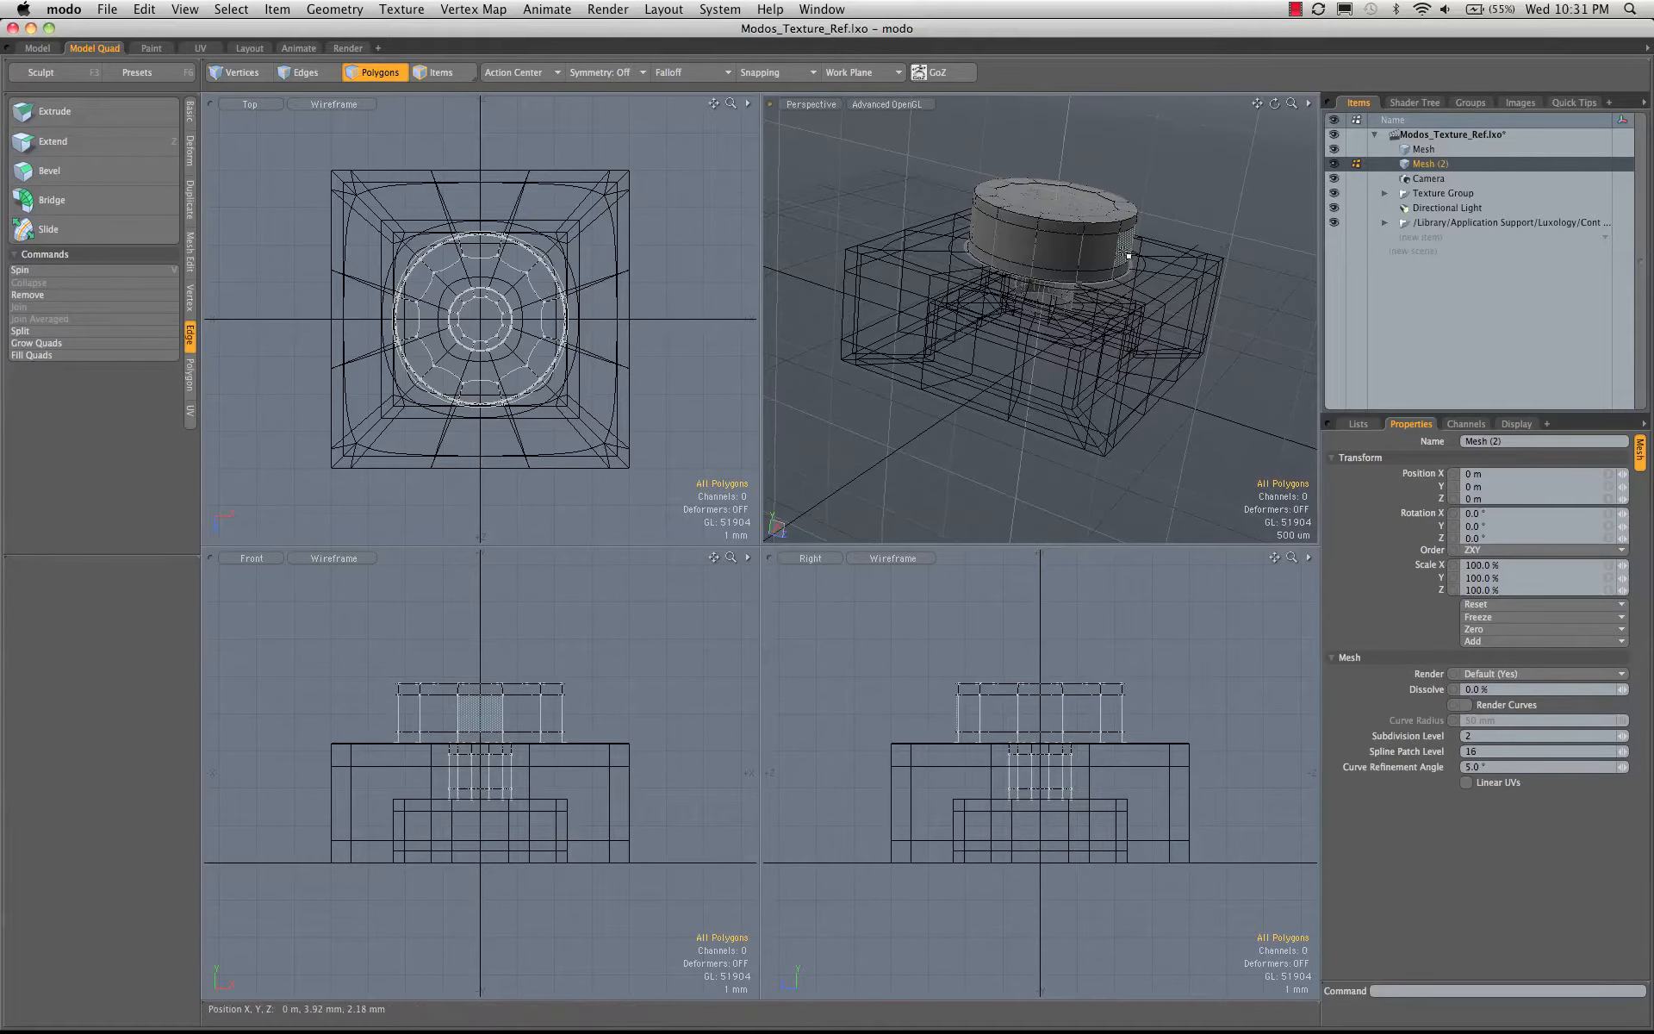
{"action": "left_click_drag", "start_coordinate": [1172, 325], "coordinate": [1088, 320], "text": "alt"}
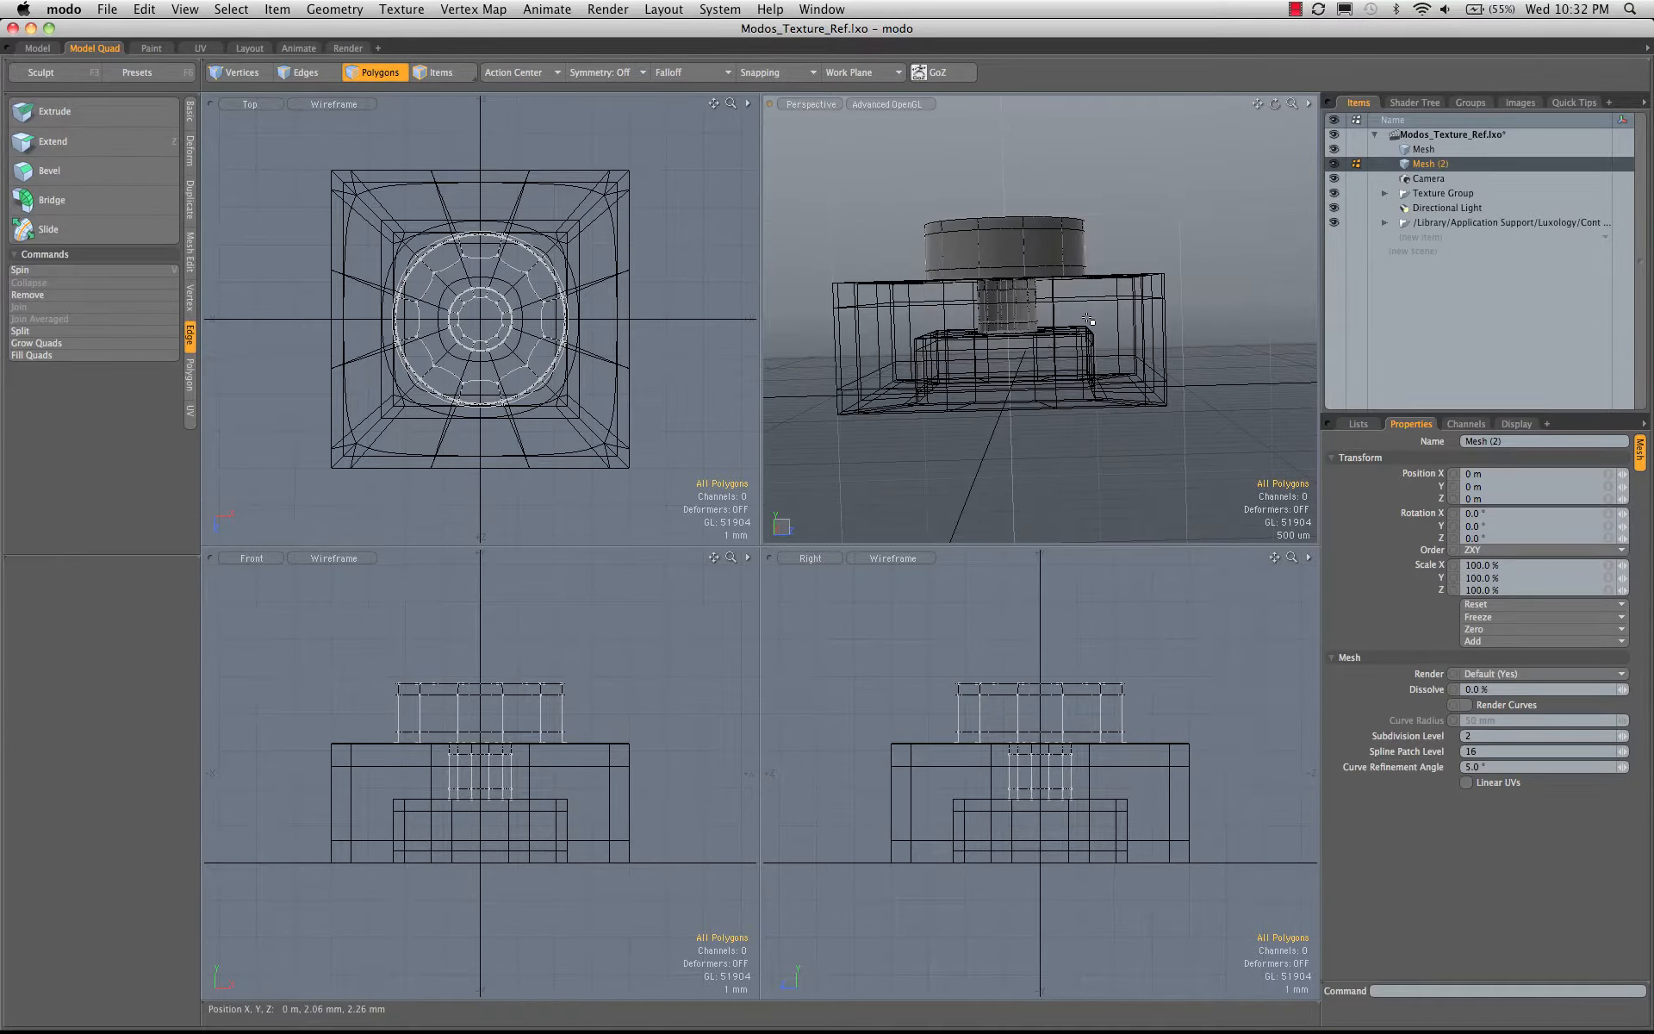
- Select the full band of side polygons around the knob, cut it and paste it back as a detached piece
{"action": "left_click_drag", "start_coordinate": [991, 267], "coordinate": [994, 142], "text": "alt"}
{"action": "left_click_drag", "start_coordinate": [998, 255], "coordinate": [1064, 247]}
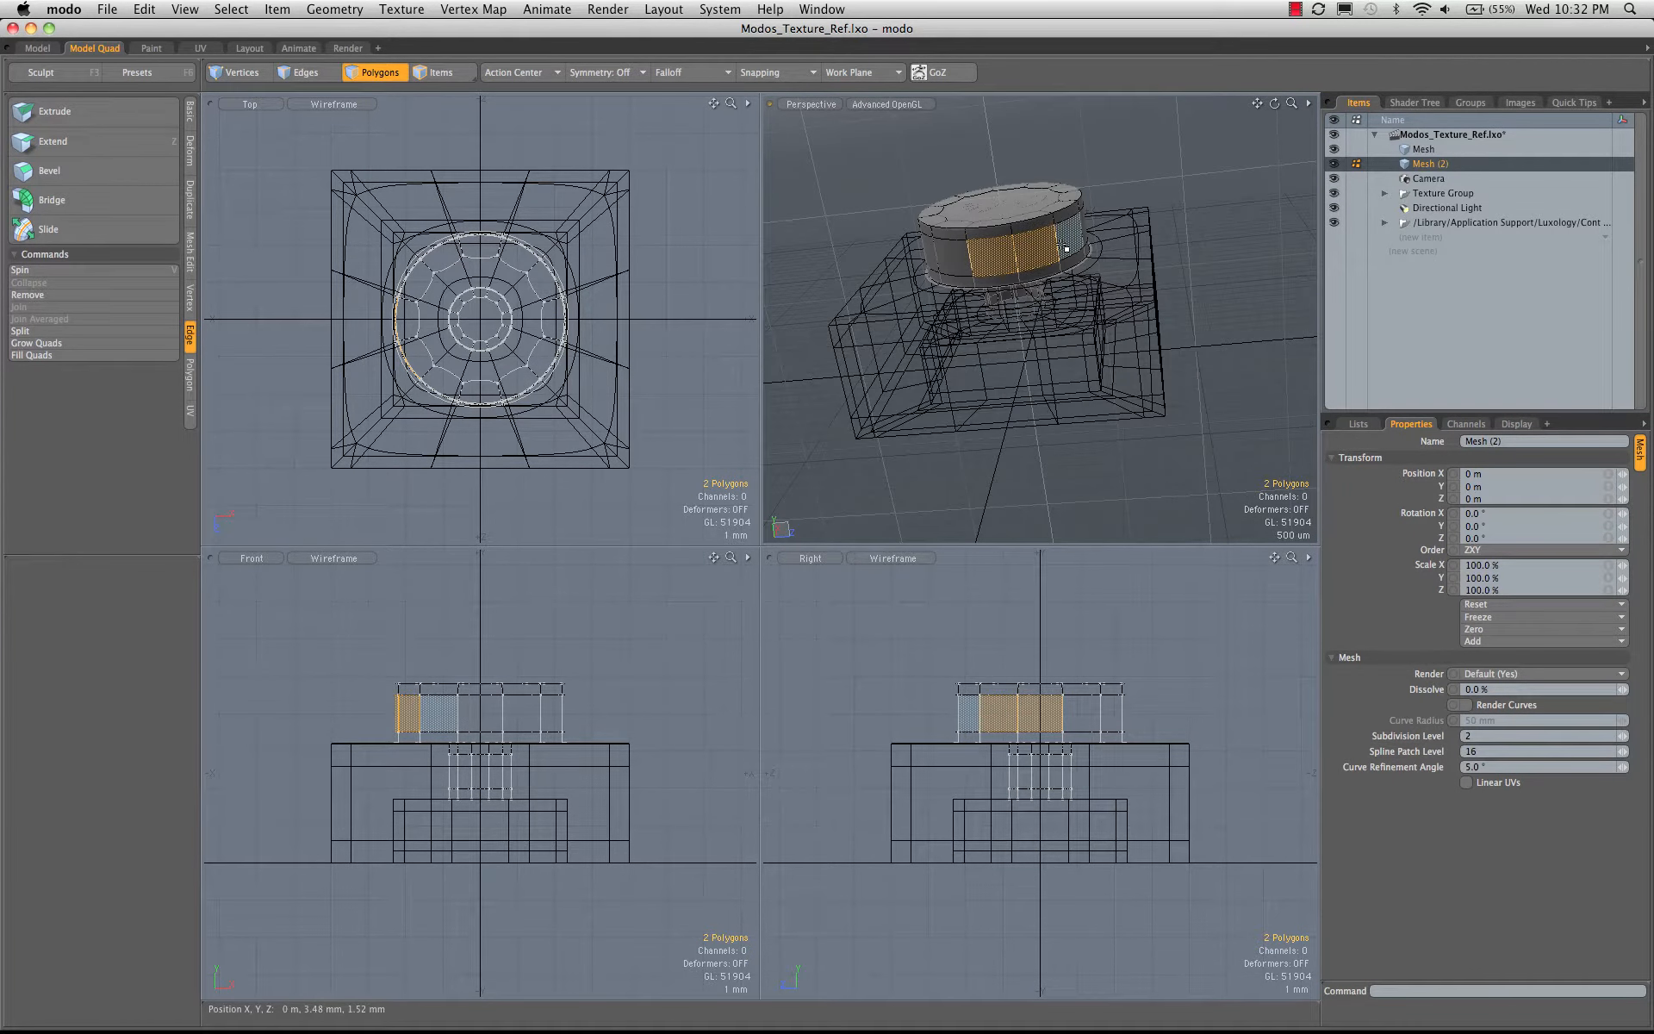
{"action": "key", "text": "l"}
{"action": "key", "text": "shift+Up"}
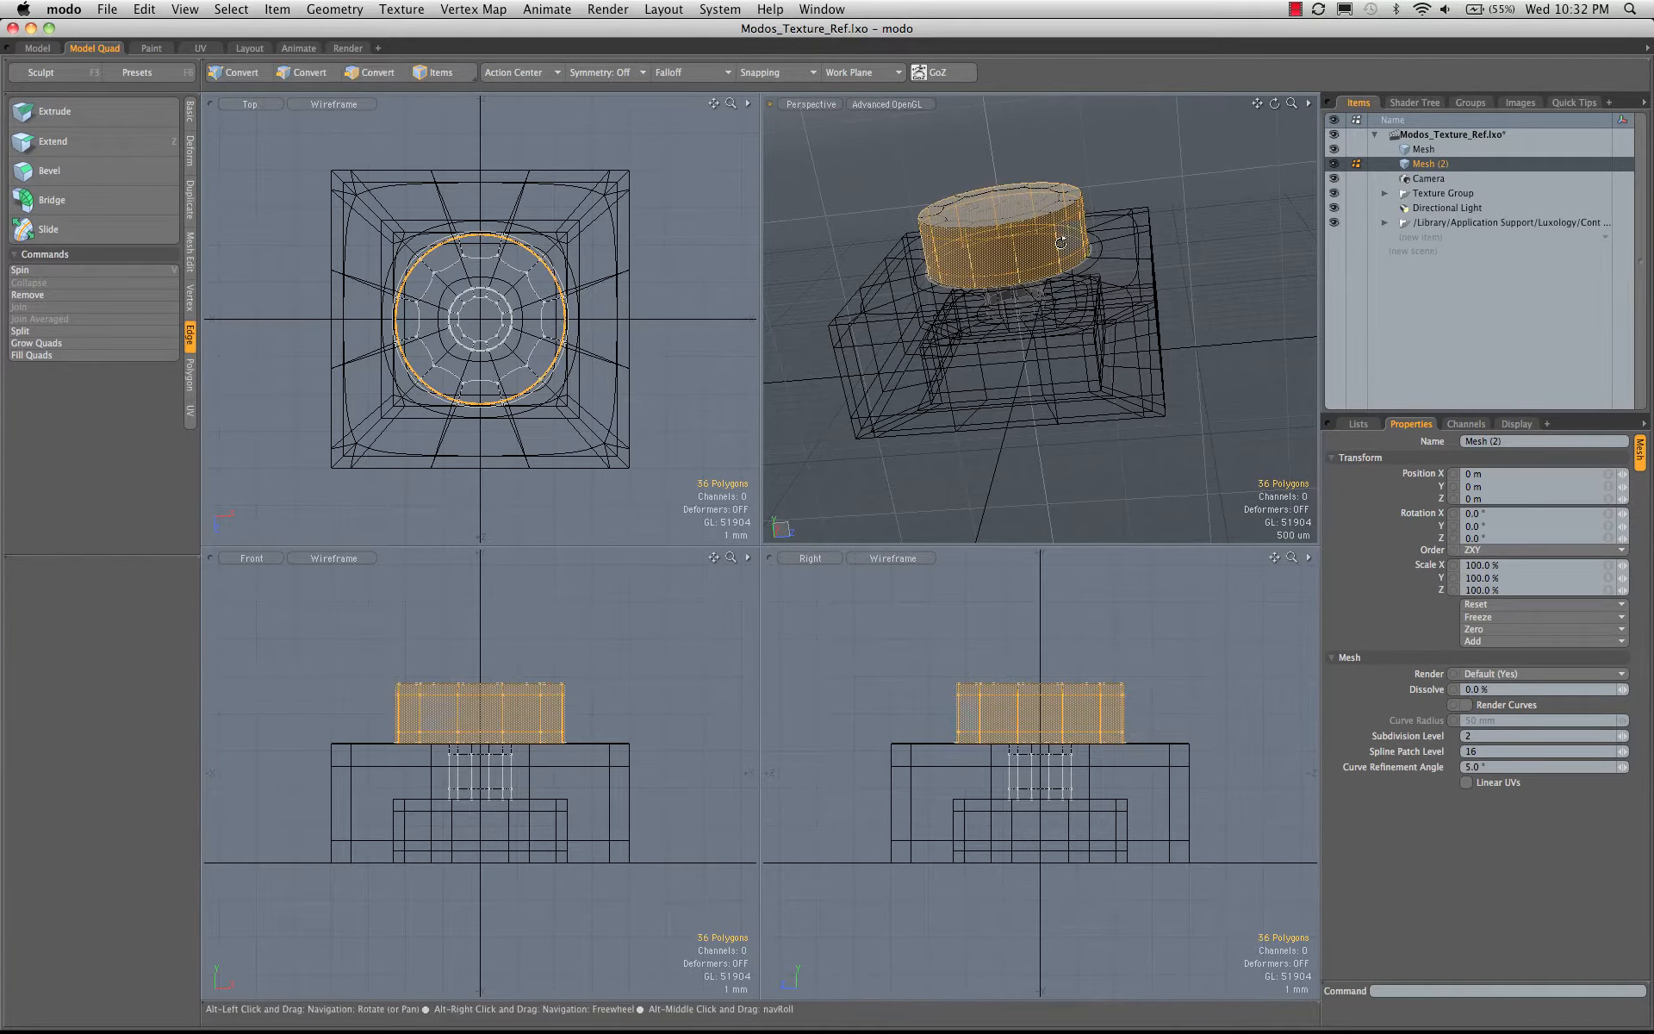
{"action": "left_click_drag", "start_coordinate": [1061, 243], "coordinate": [984, 269], "text": "alt"}
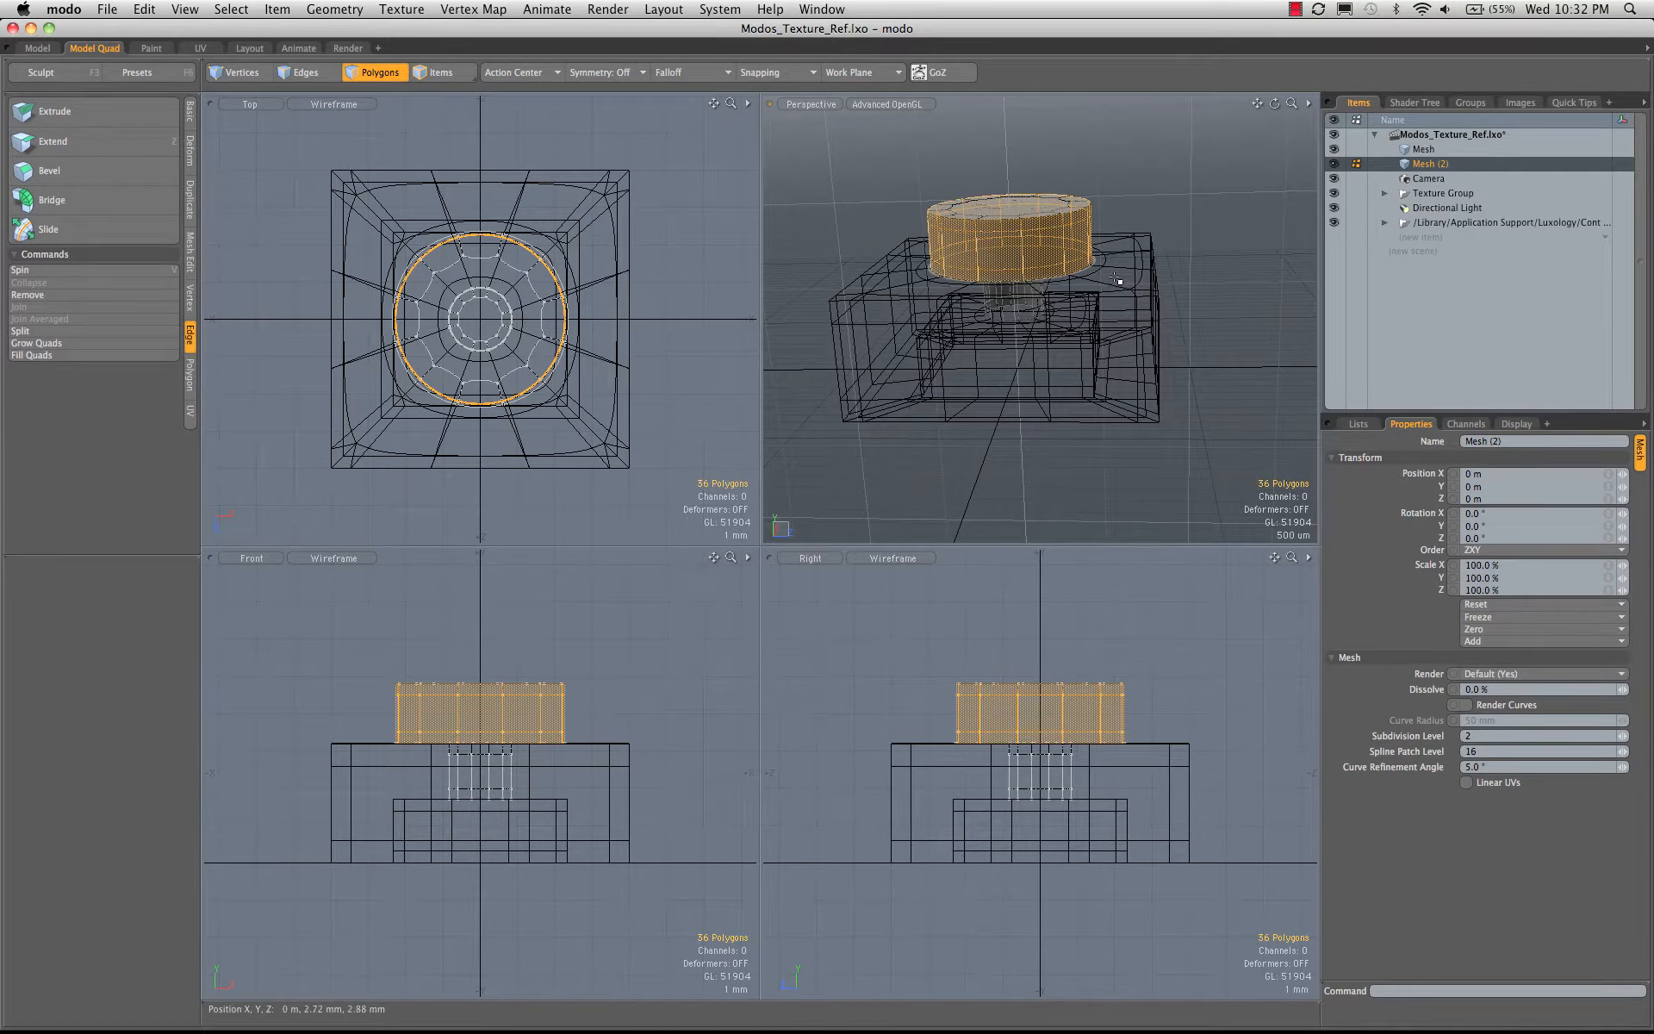
{"action": "key", "text": "Delete"}
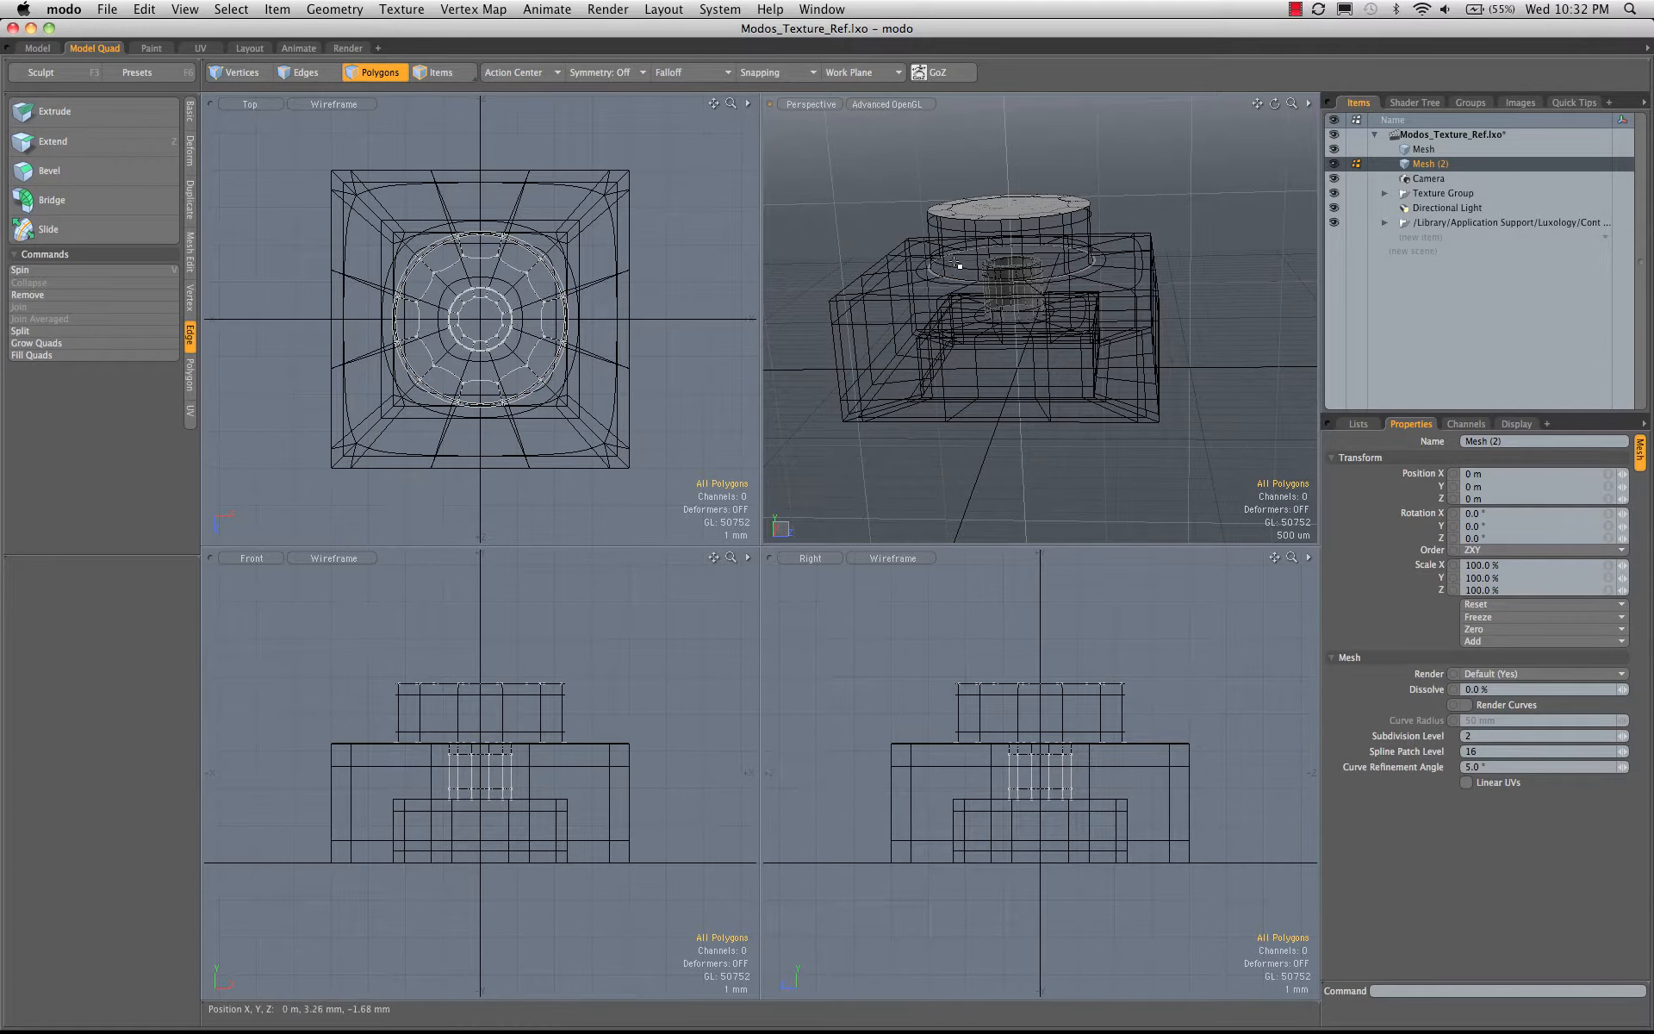
{"action": "key", "text": "super+z"}
{"action": "key", "text": "super+z"}
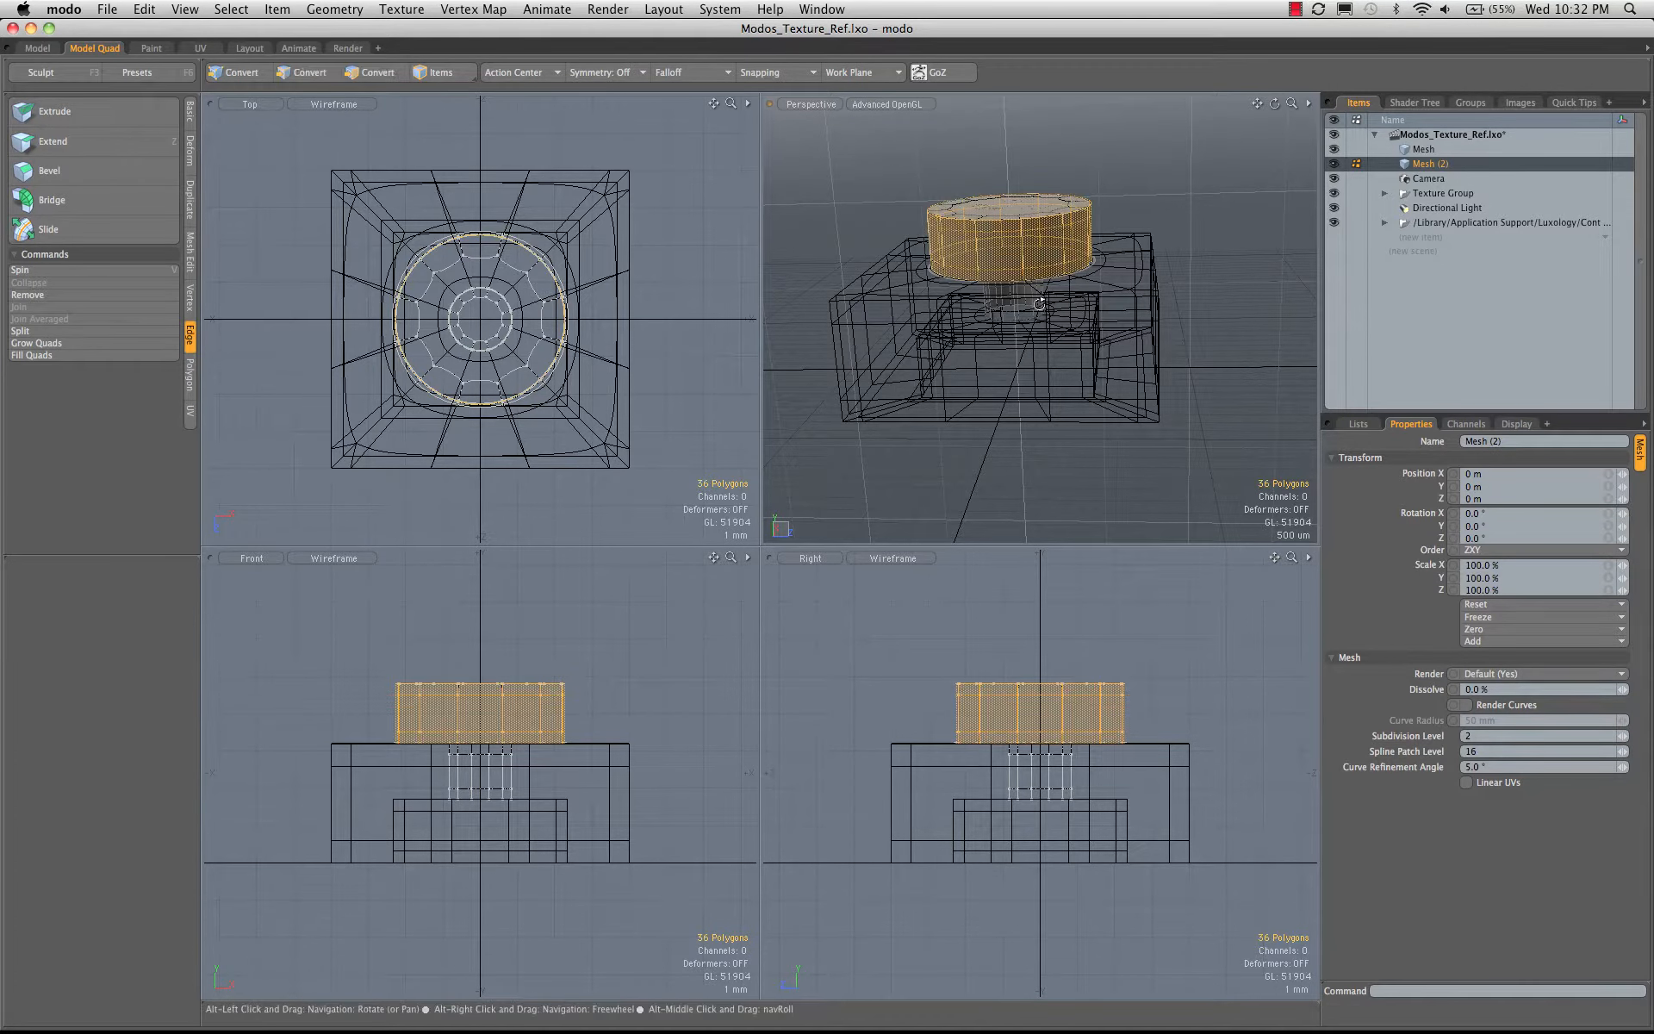
- Scale the detached side band to about 50% in Y and move it down 1.2 mm, just below the block's upper face
{"action": "left_click_drag", "start_coordinate": [1005, 255], "coordinate": [1035, 191], "text": "alt"}
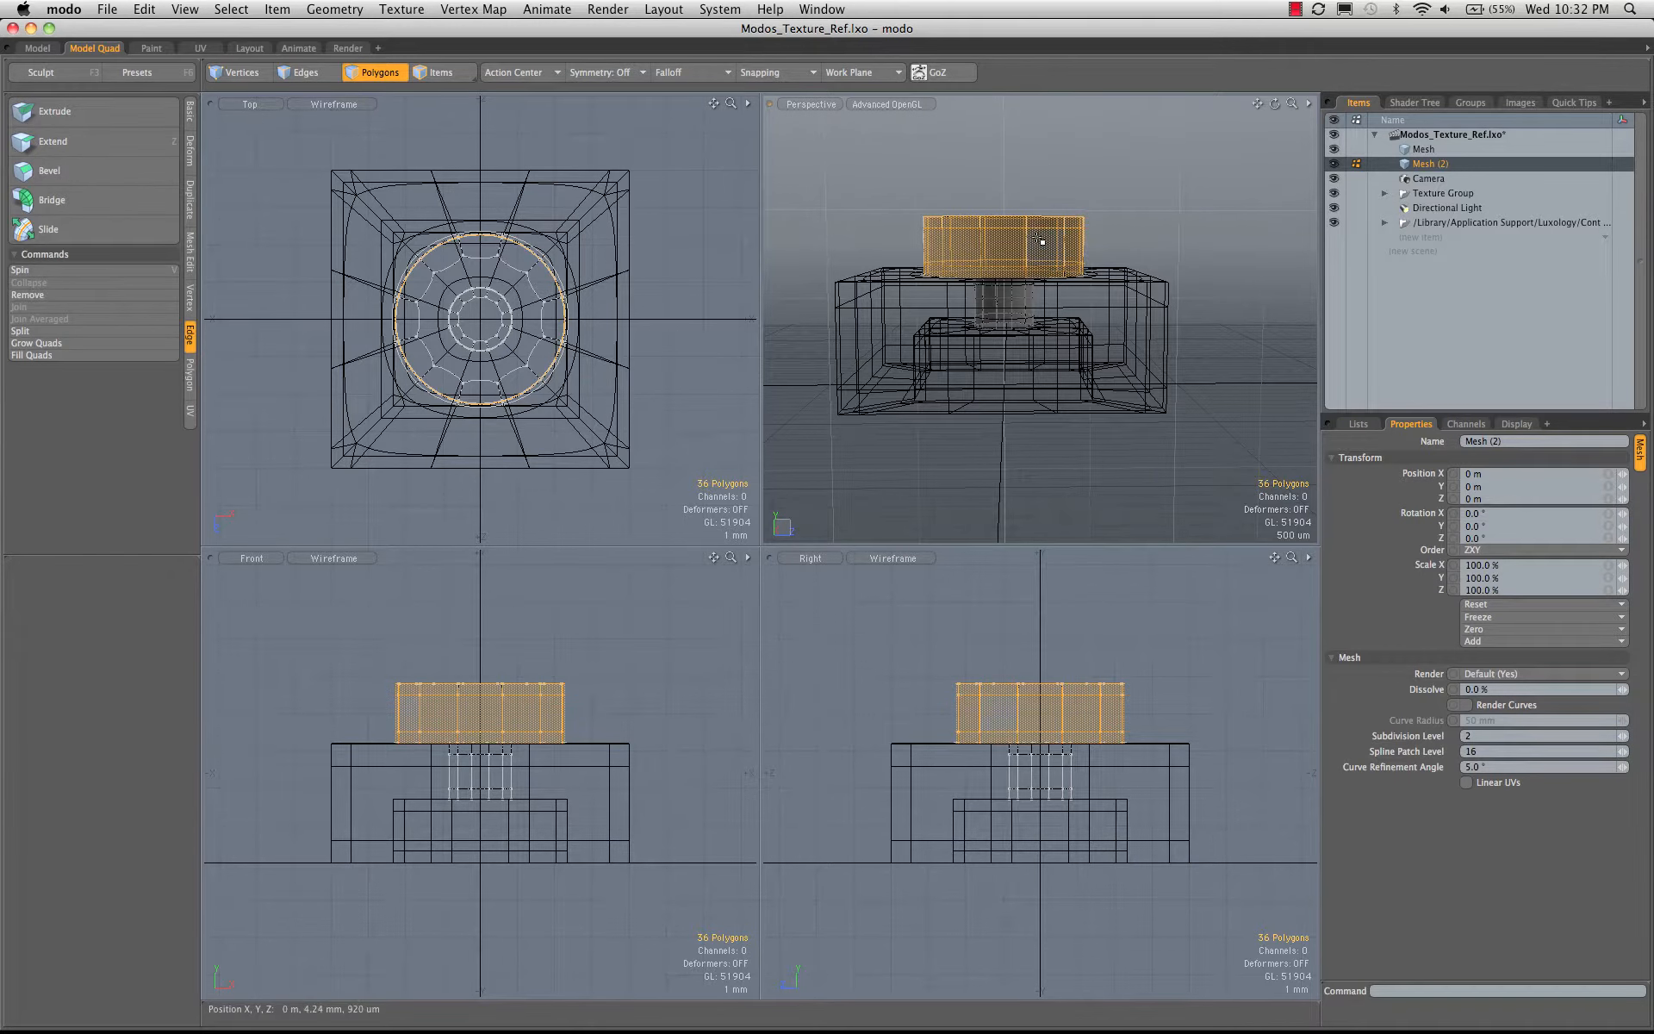
{"action": "key", "text": "r"}
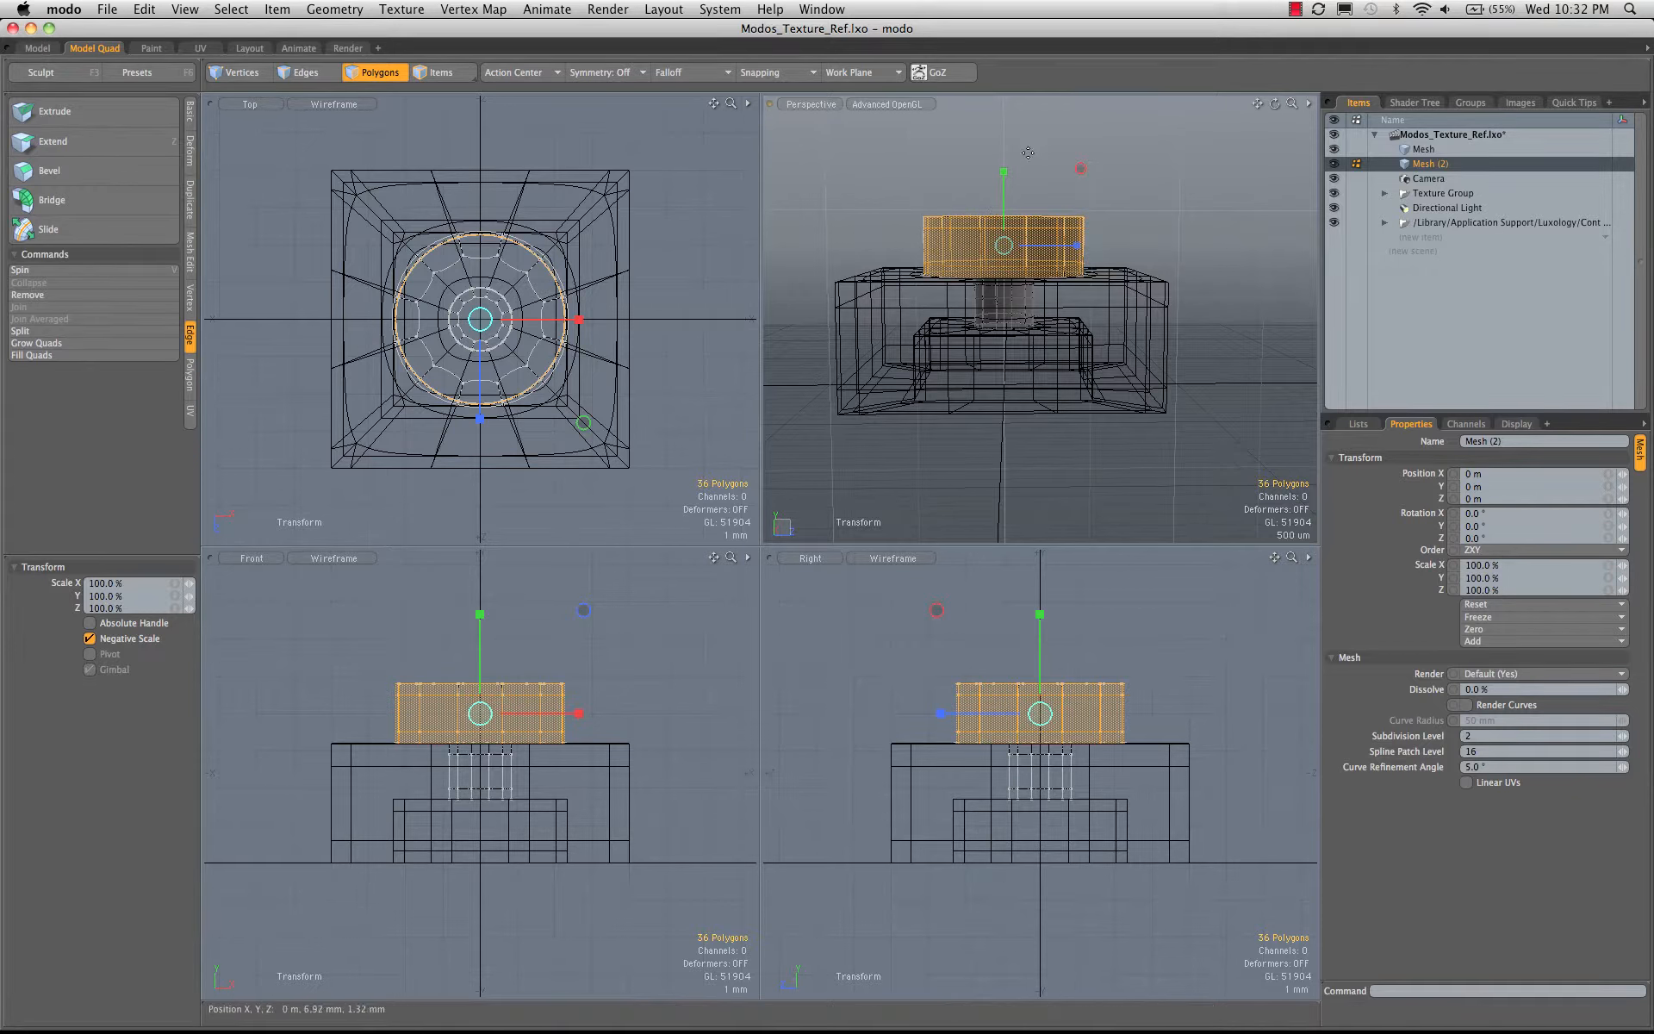
{"action": "left_click_drag", "start_coordinate": [1027, 153], "coordinate": [1001, 209], "text": "alt"}
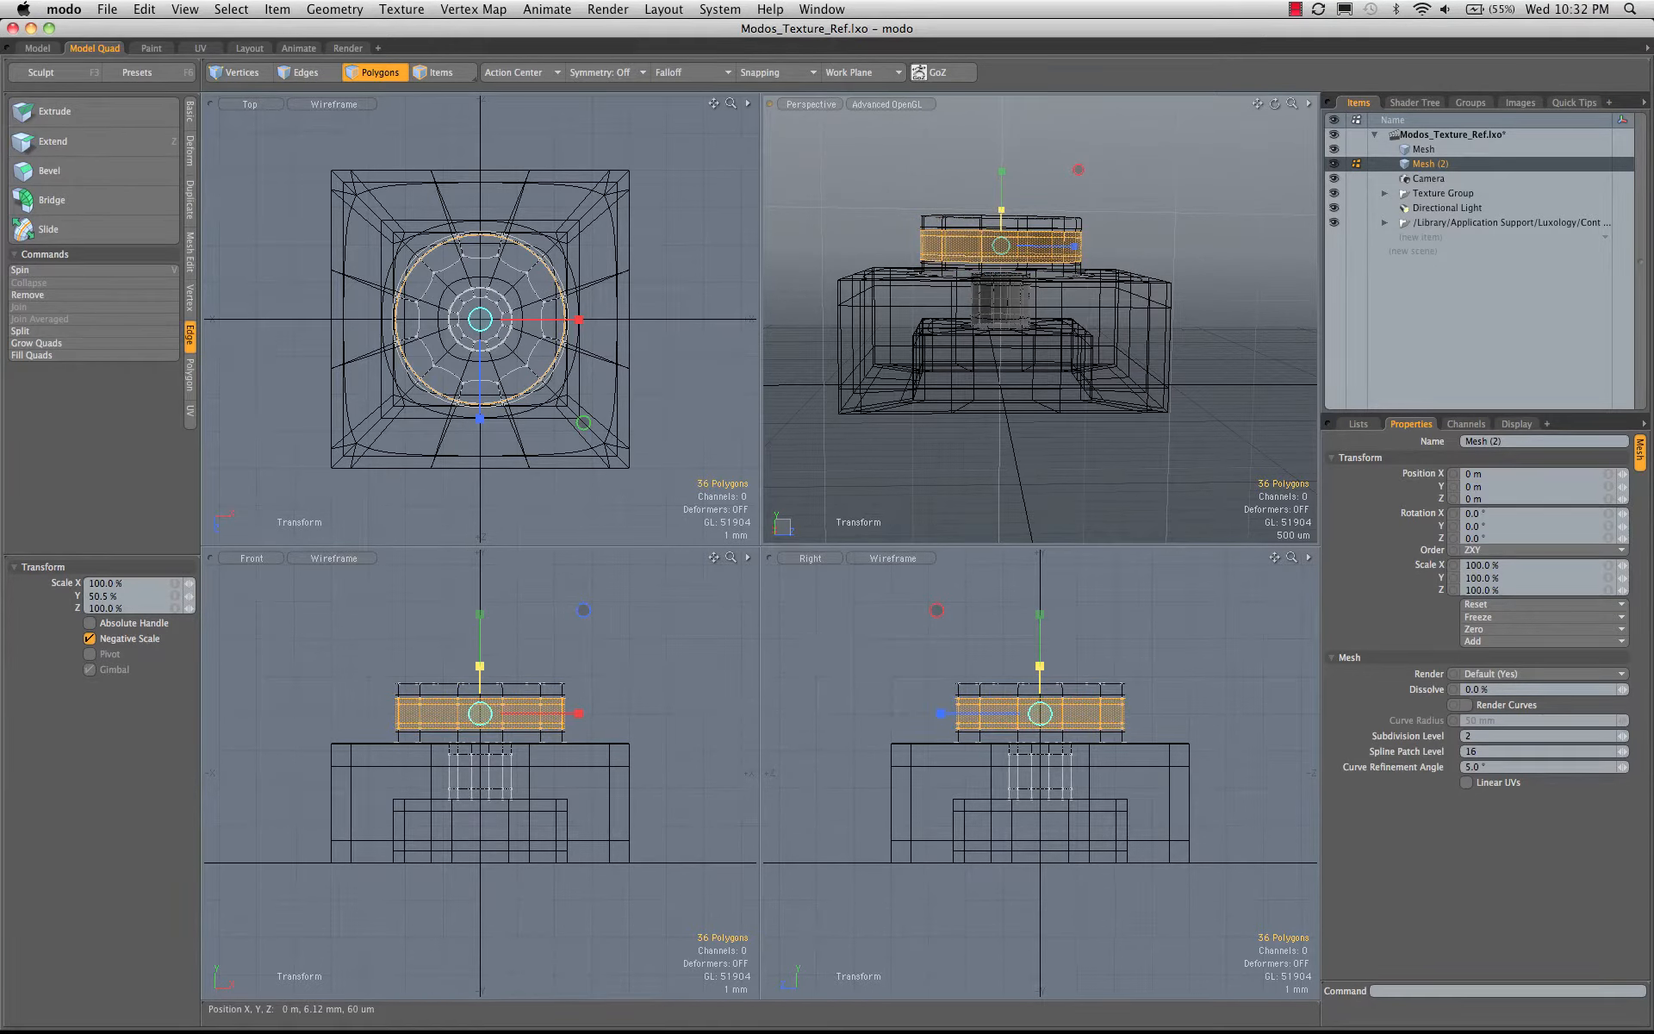
{"action": "left_click_drag", "start_coordinate": [993, 302], "coordinate": [1105, 241], "text": "alt"}
{"action": "key", "text": "w"}
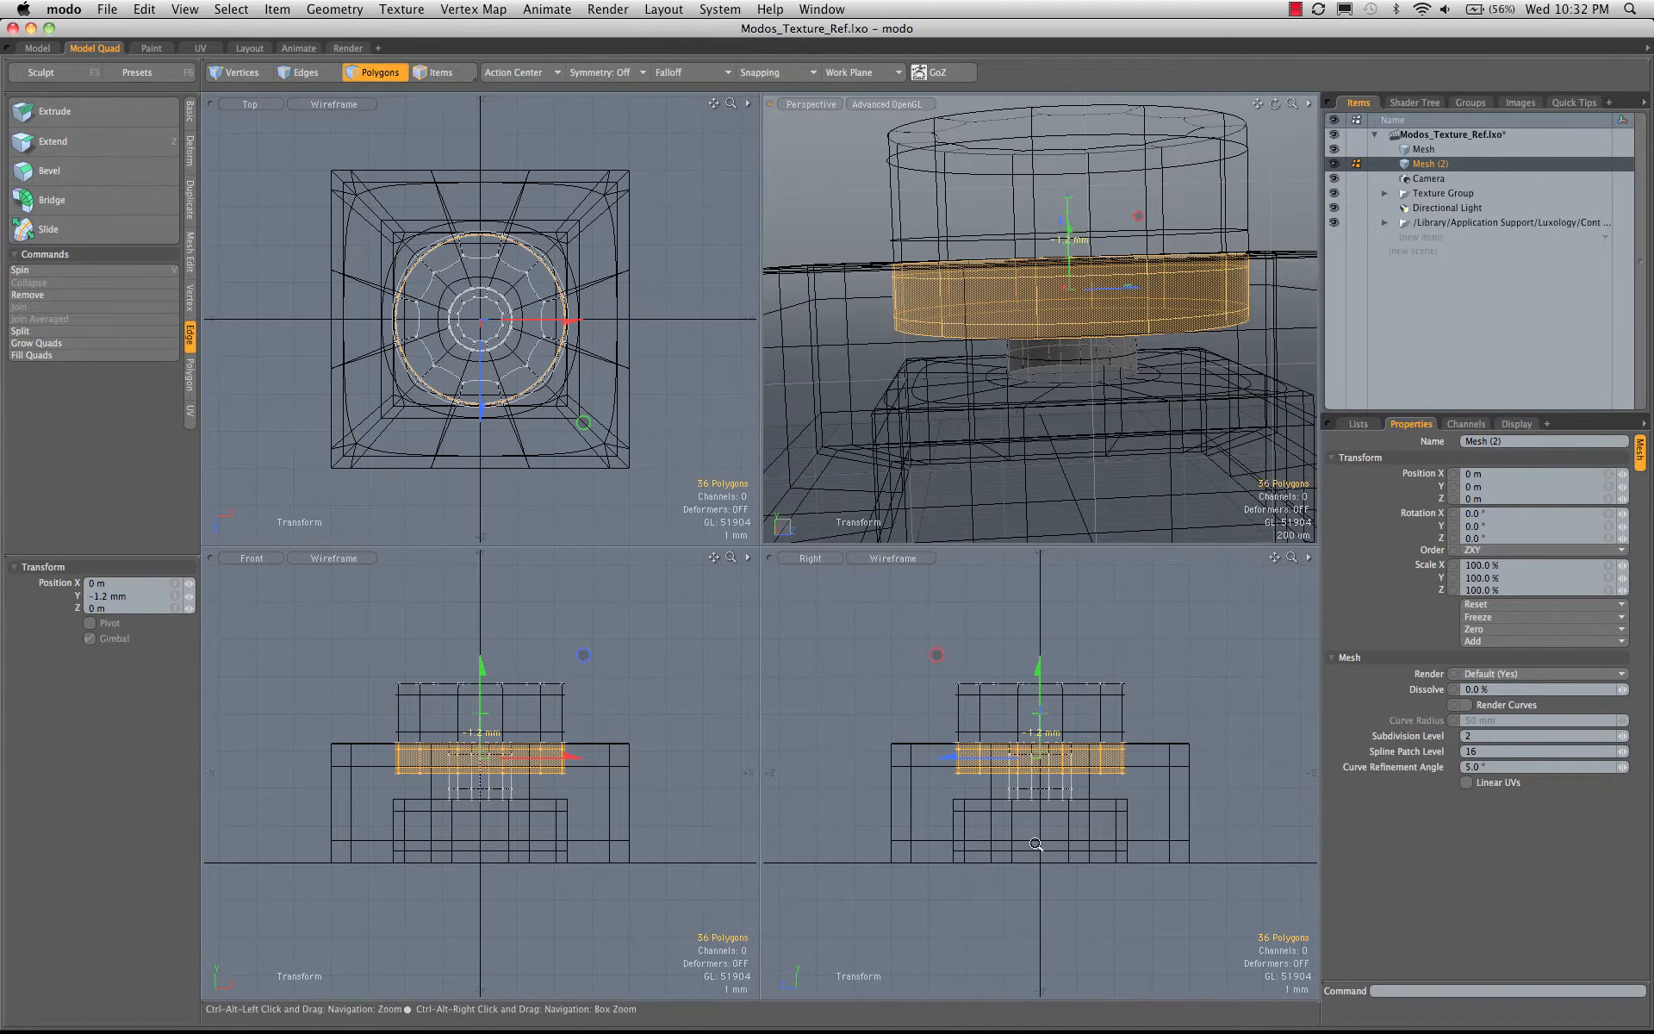
{"action": "left_click_drag", "start_coordinate": [1048, 754], "coordinate": [1118, 737], "text": "ctrl+alt"}
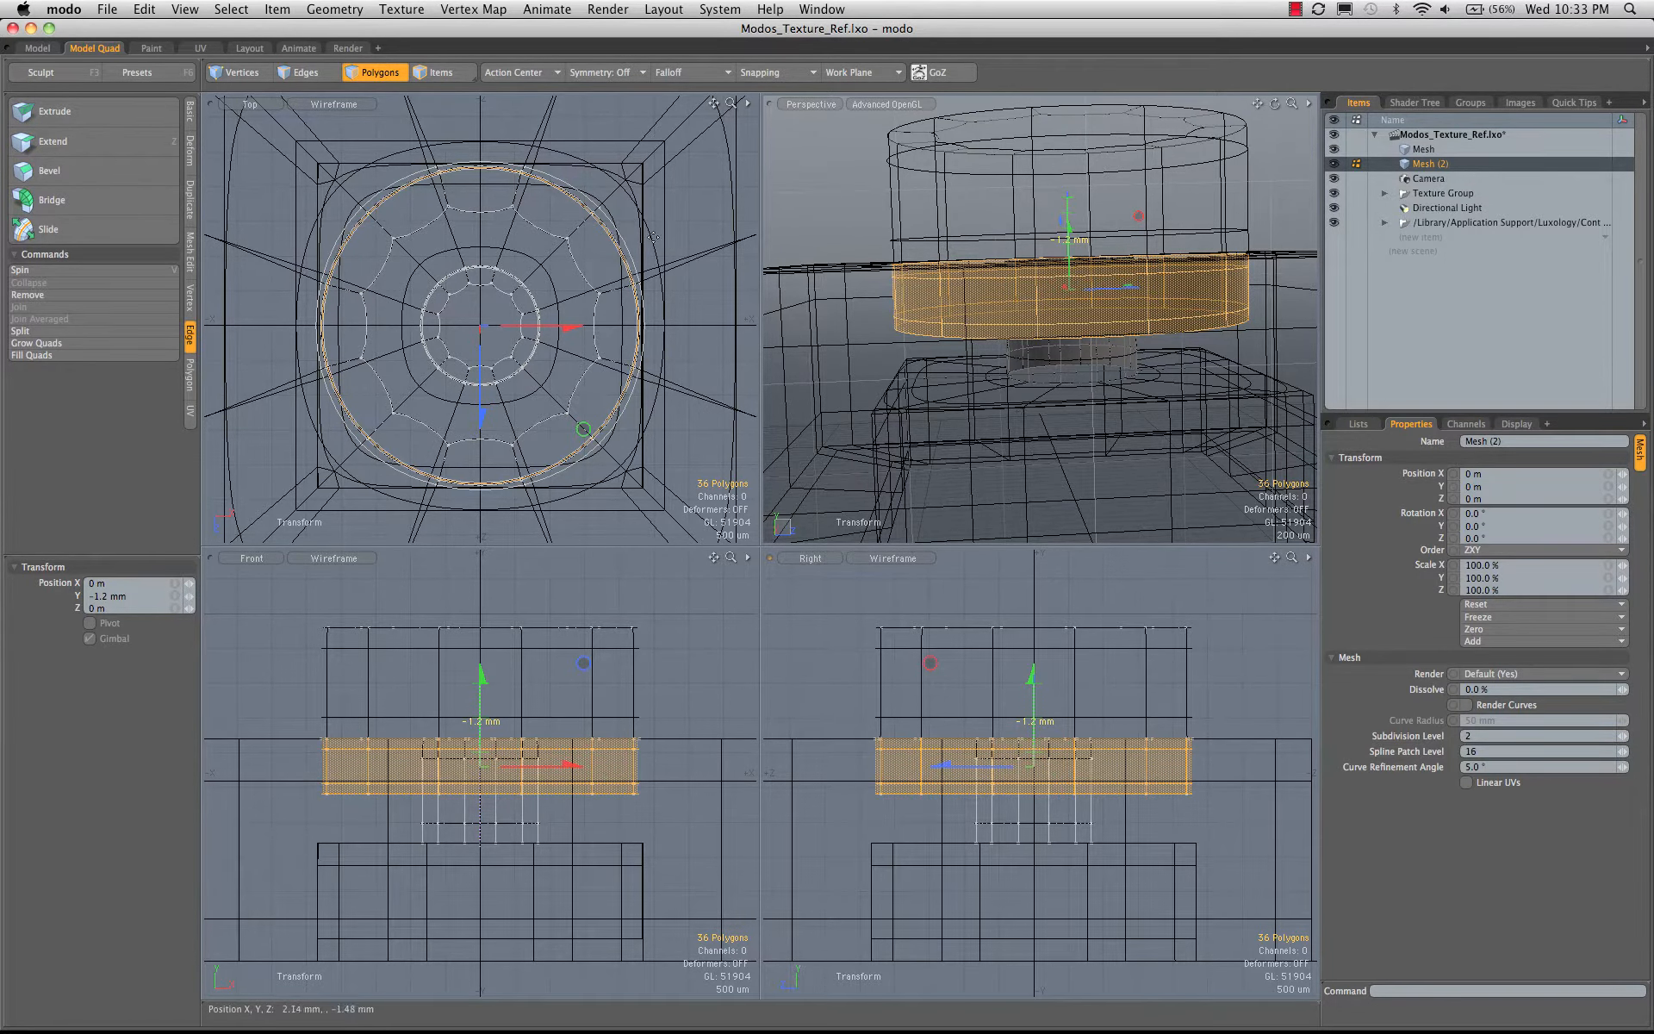
{"action": "left_click_drag", "start_coordinate": [677, 299], "coordinate": [583, 295], "text": "ctrl+alt"}
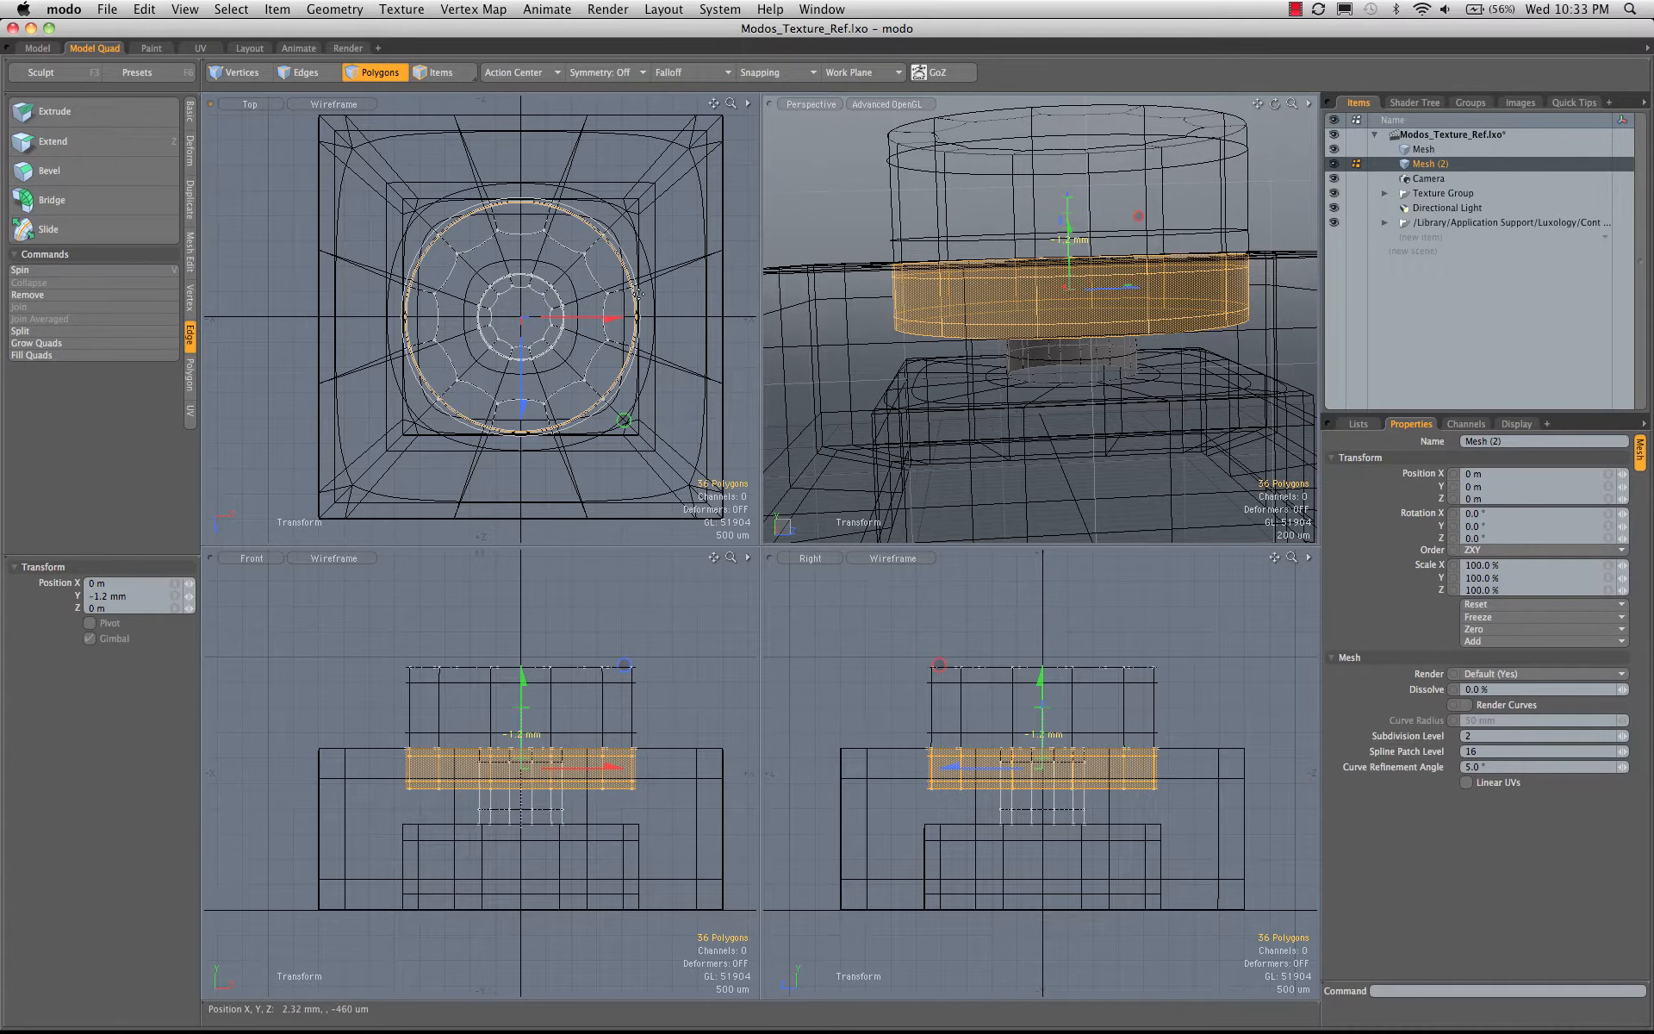
- Scale the band uniformly to 175% in X and Z so its diameter spans the block's width
{"action": "key", "text": "r"}
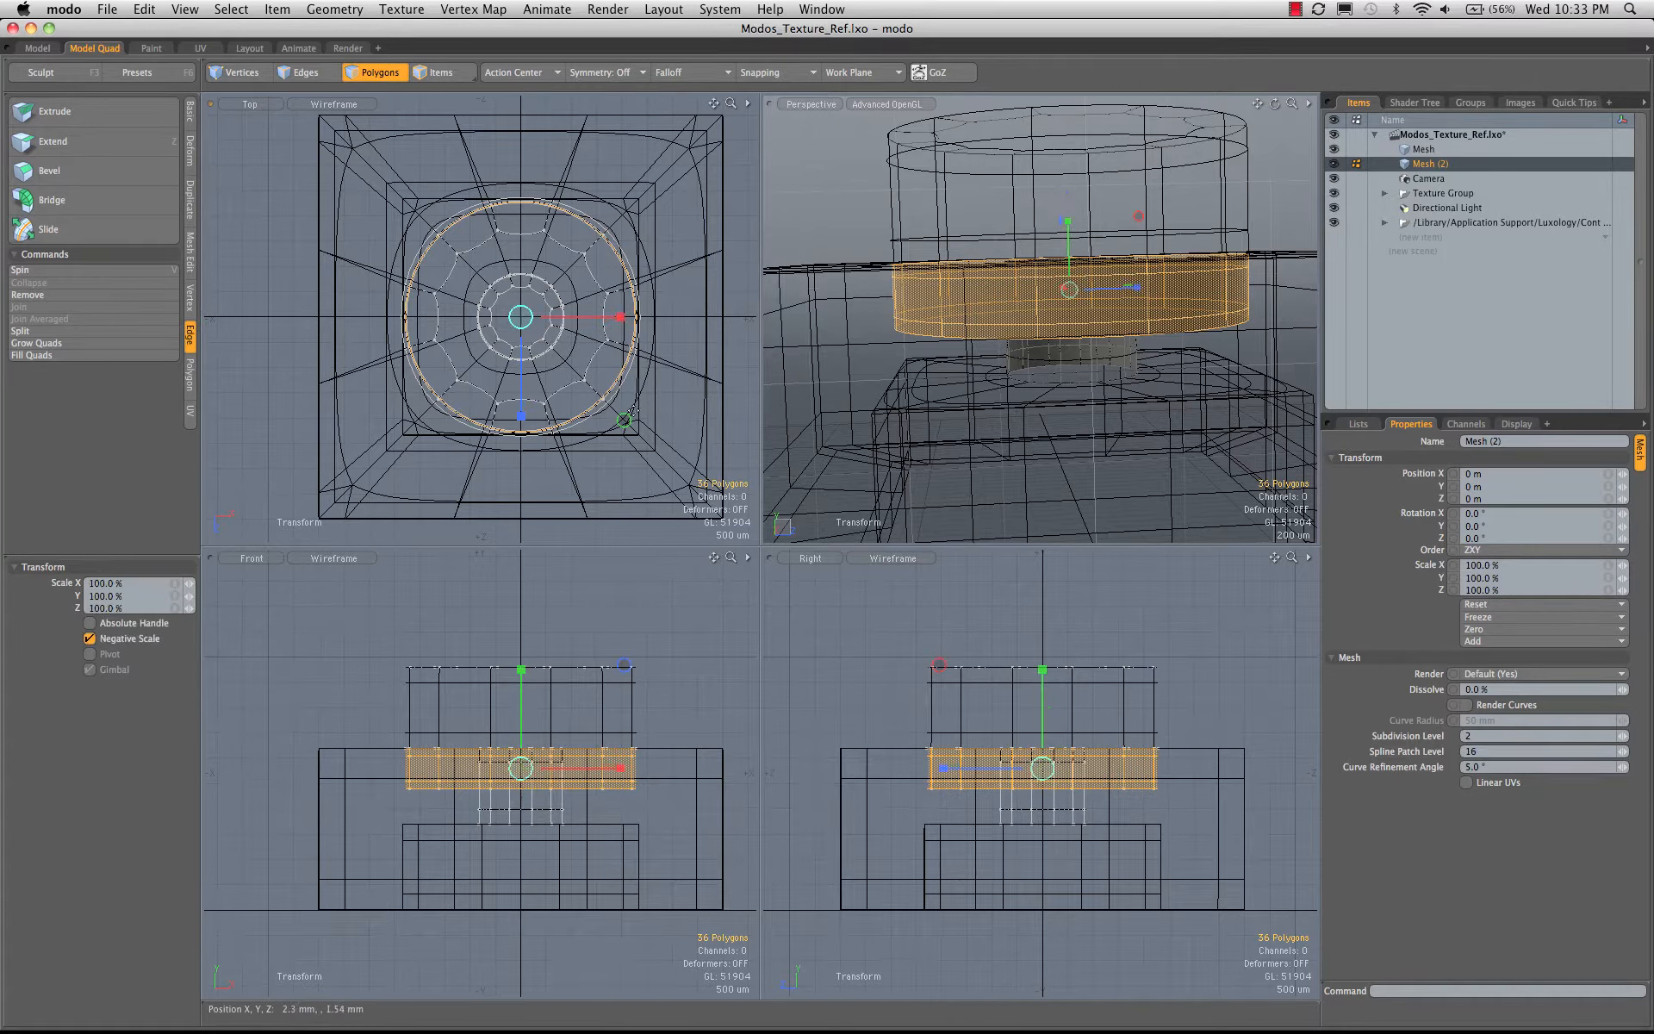
{"action": "left_click_drag", "start_coordinate": [617, 414], "coordinate": [688, 485]}
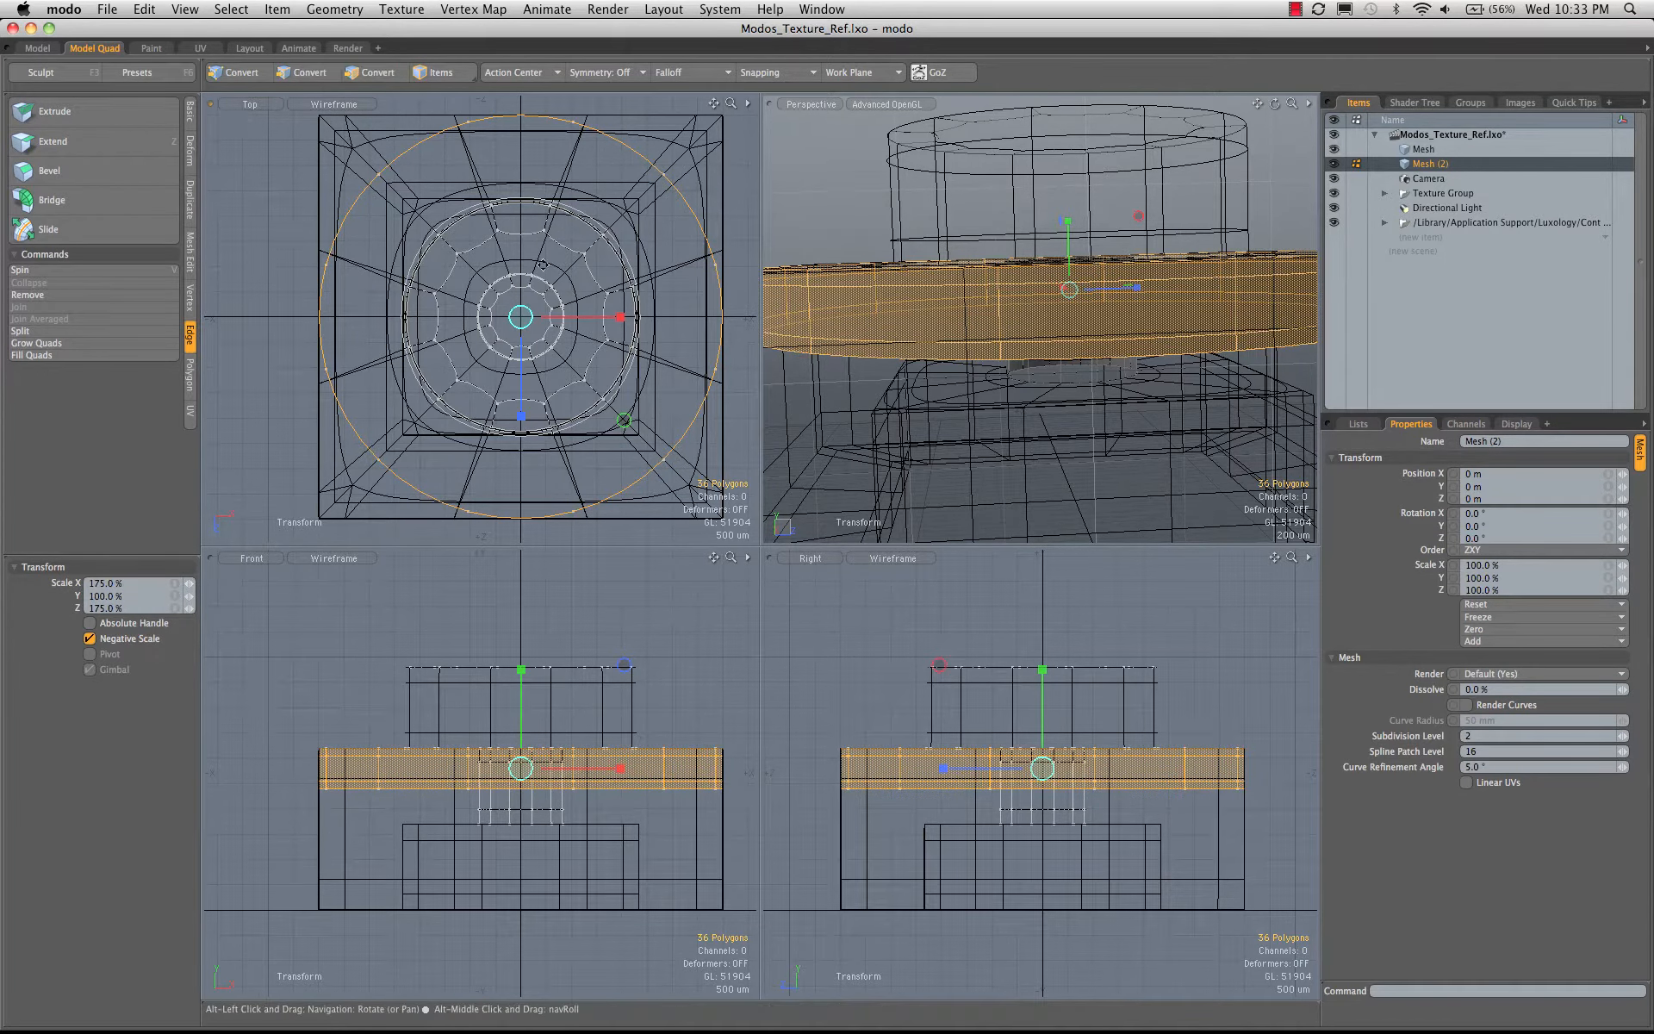
{"action": "left_click_drag", "start_coordinate": [438, 308], "coordinate": [429, 303], "text": "alt"}
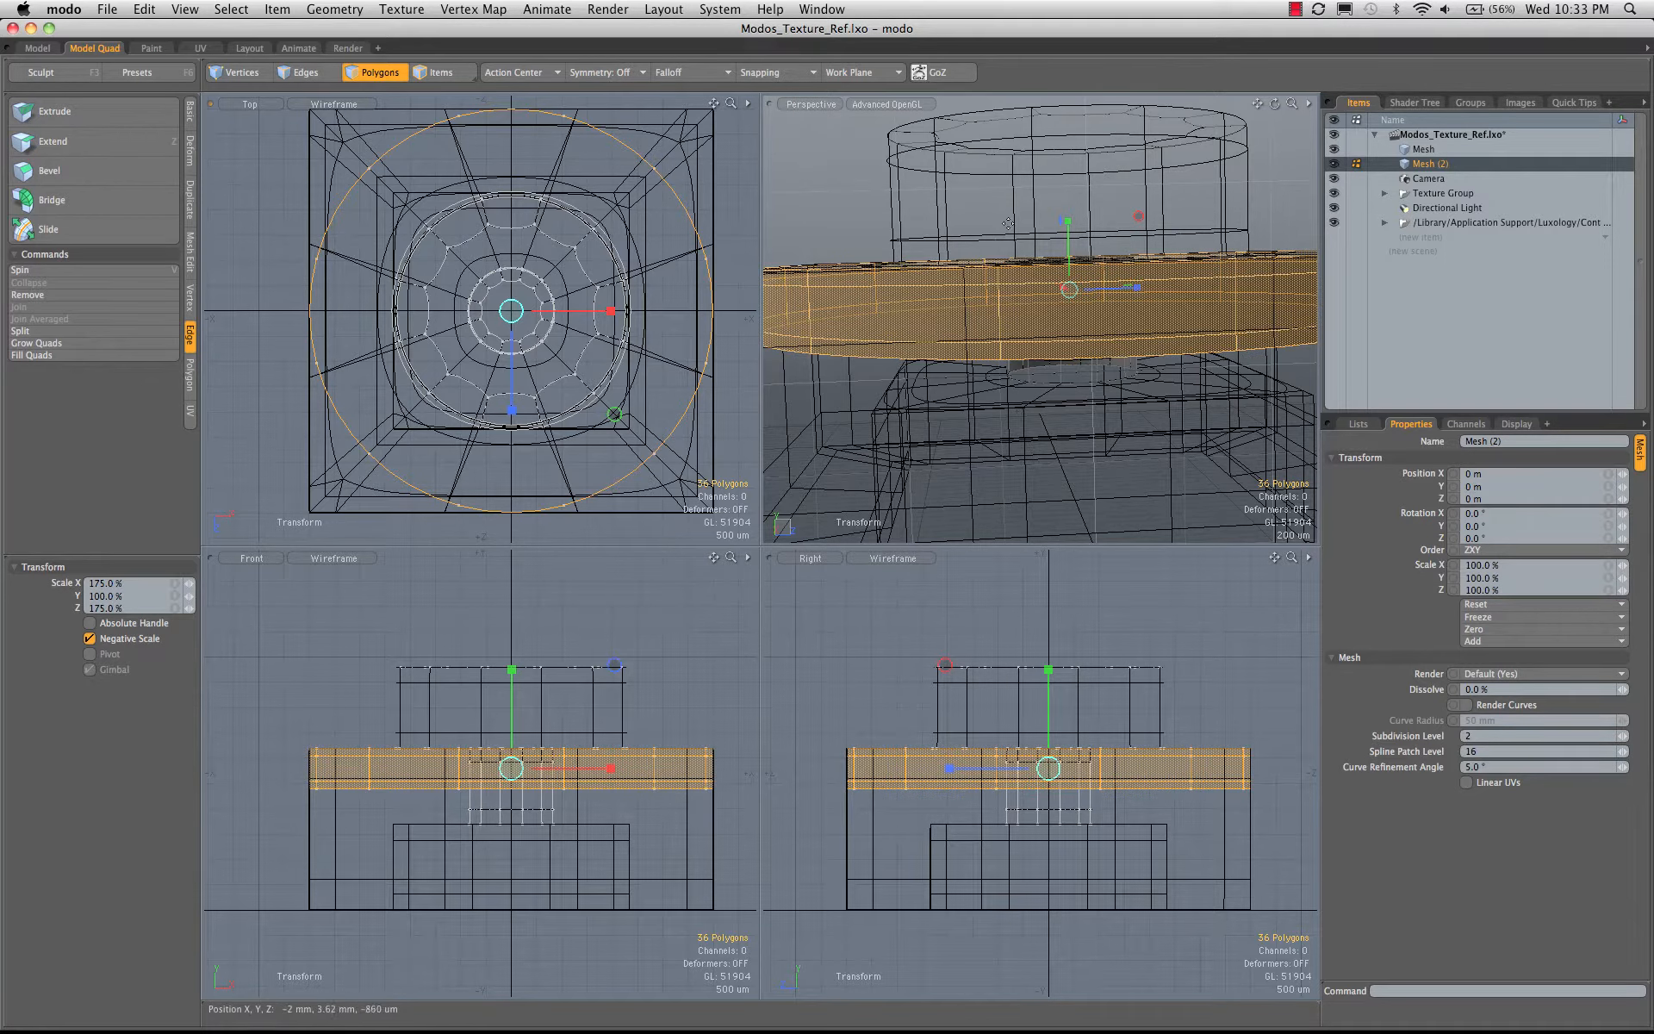
- Drop the Transform tool, clear the selection and paste the original side band back onto the knob
{"action": "left_click_drag", "start_coordinate": [1008, 224], "coordinate": [1078, 312], "text": "alt"}
{"action": "key", "text": "space"}
{"action": "left_click", "coordinate": [860, 219]}
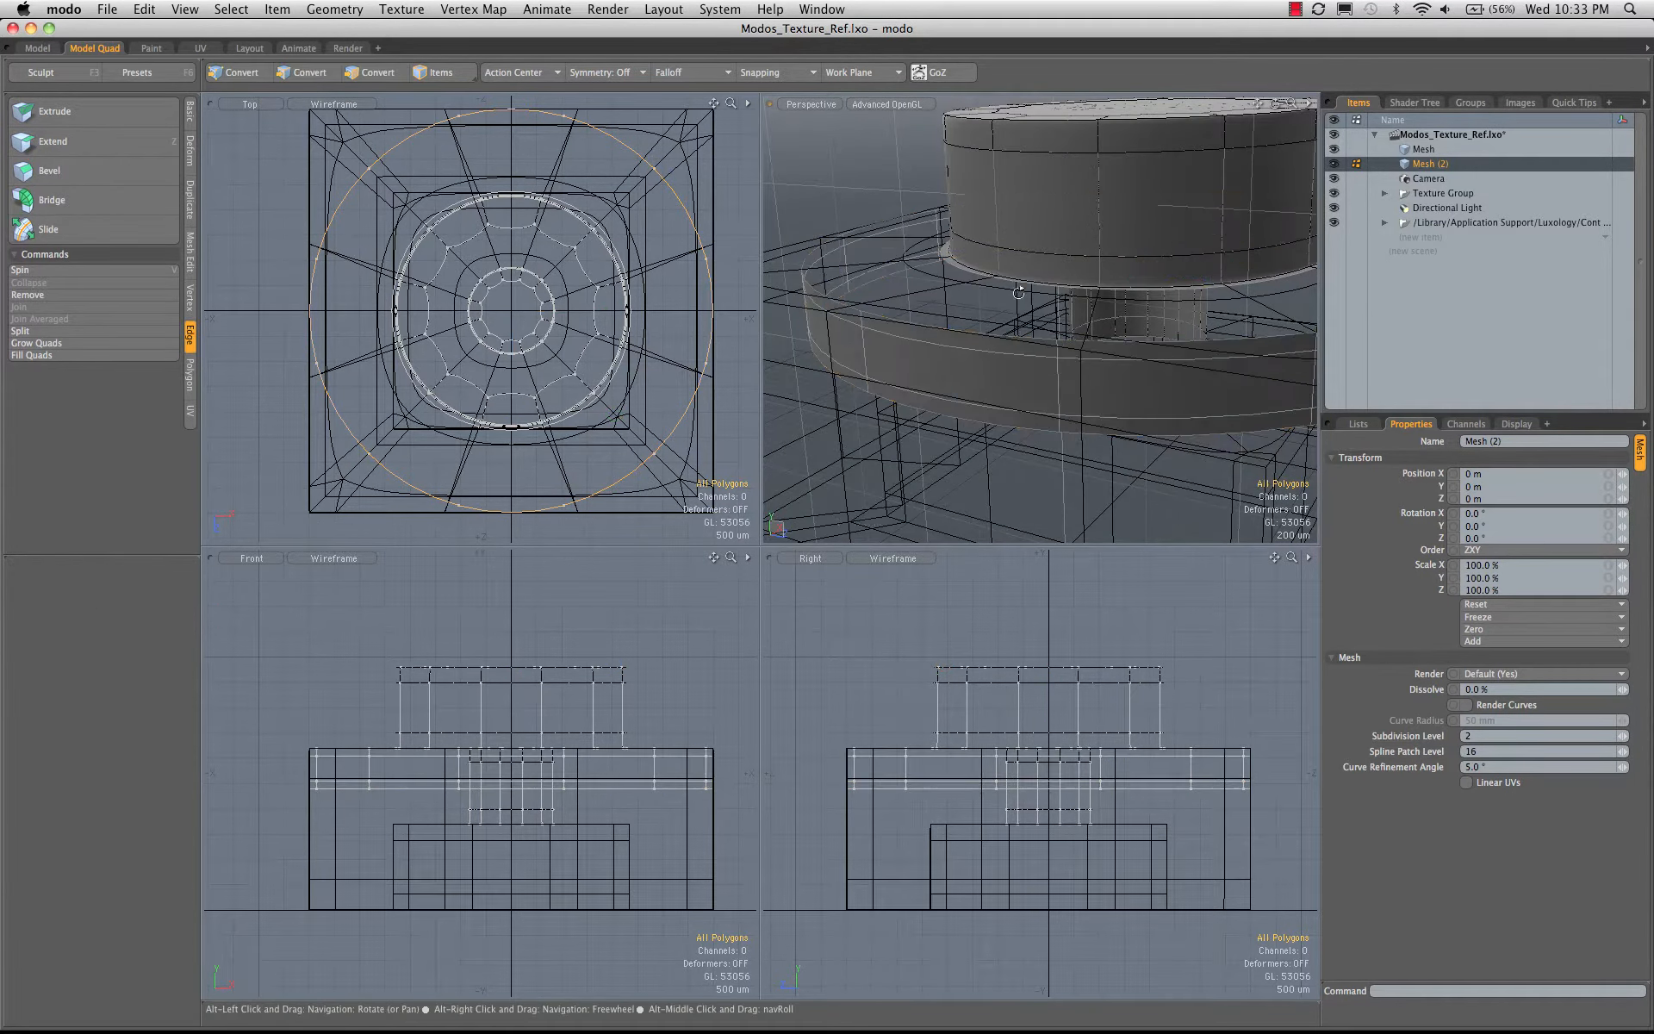
{"action": "left_click_drag", "start_coordinate": [982, 261], "coordinate": [1021, 277], "text": "alt"}
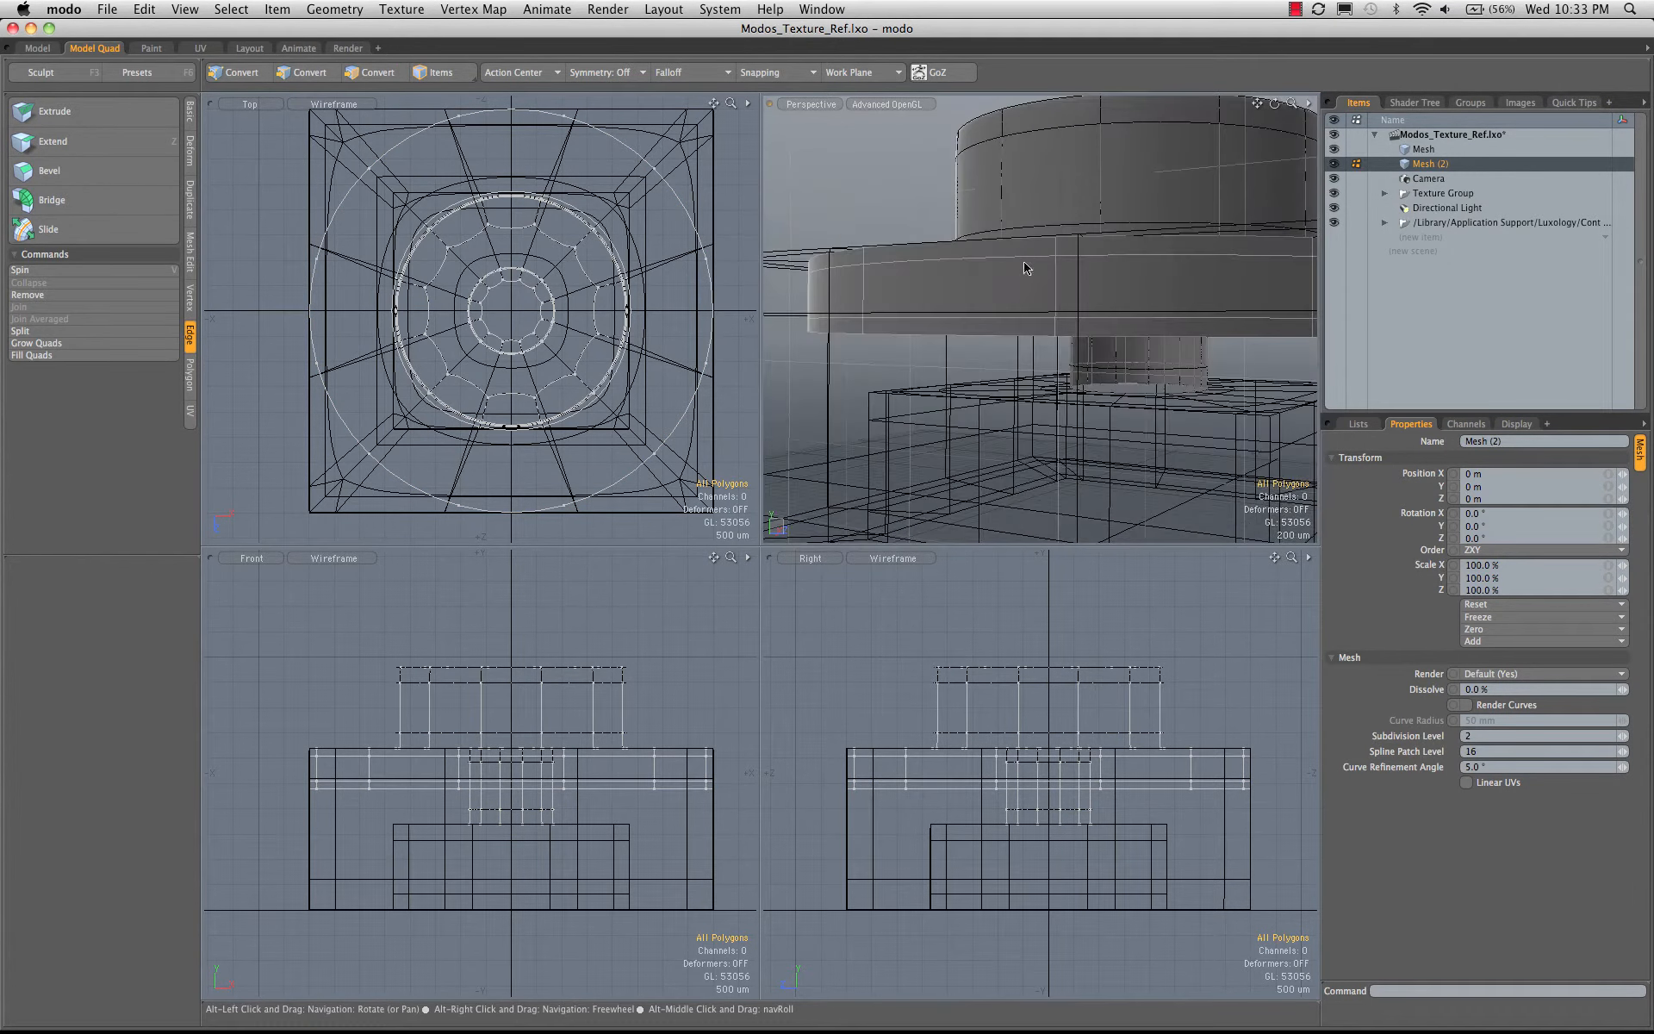
- Select the enlarged ring, duplicate it in place and move the copy down 2.4 mm to the block's base
{"action": "double_click", "coordinate": [981, 303]}
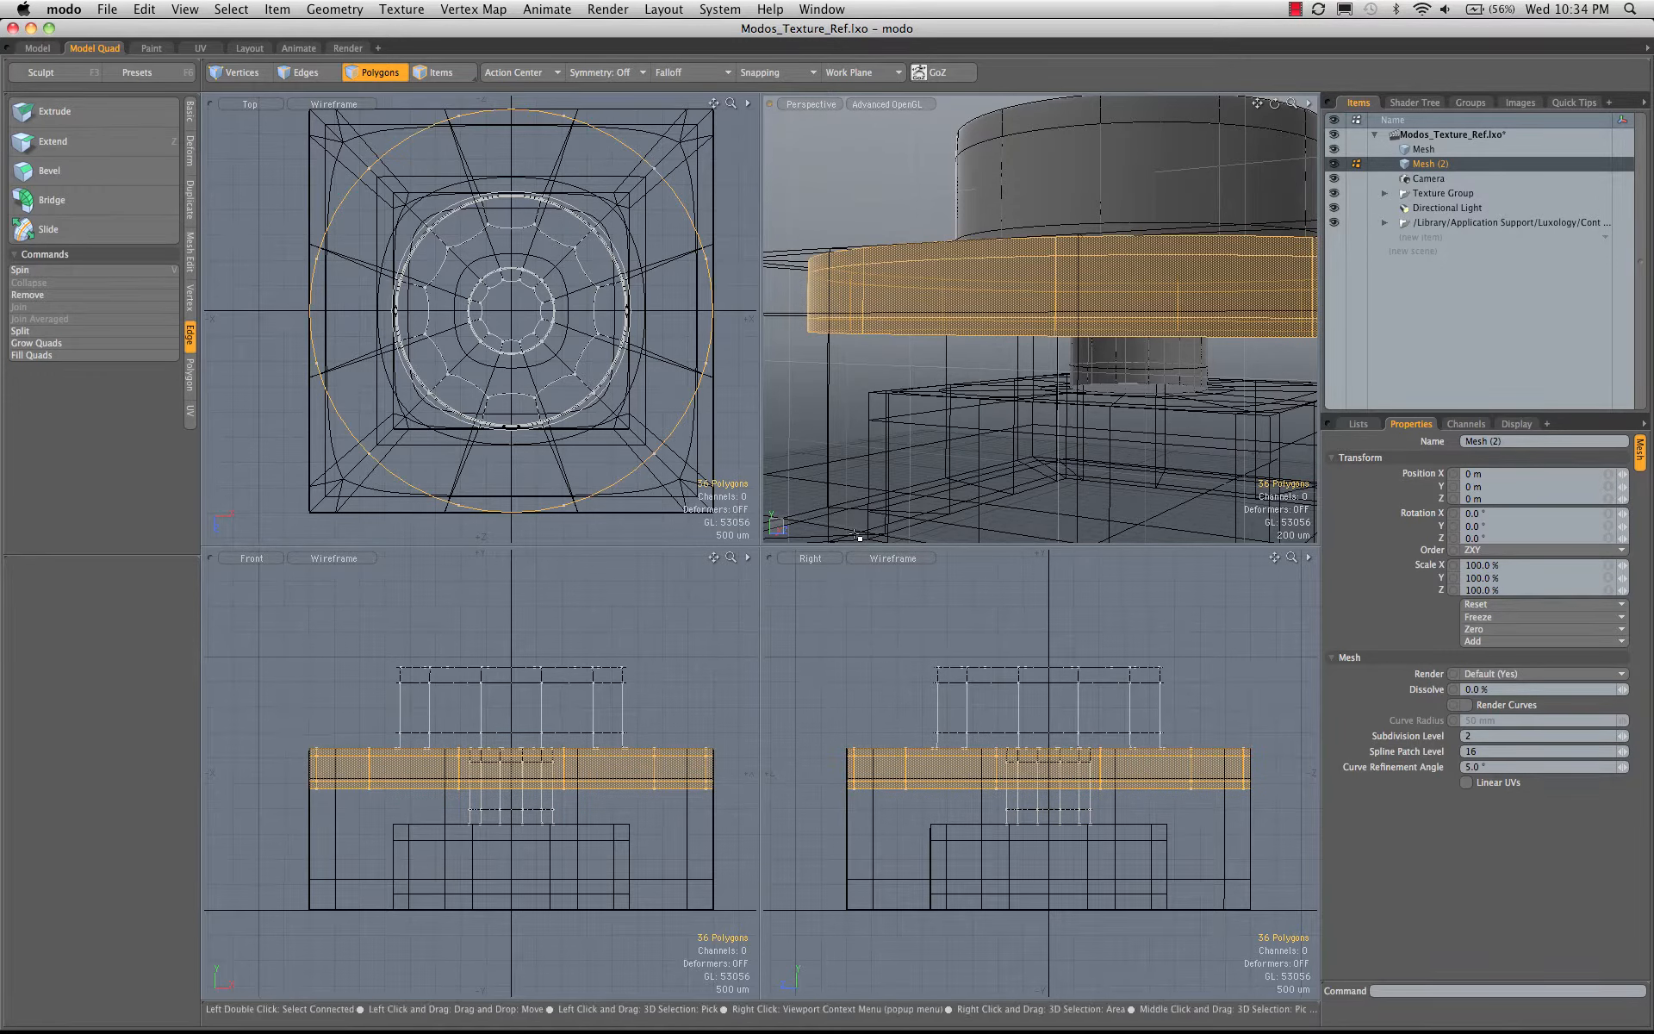
{"action": "key", "text": "w"}
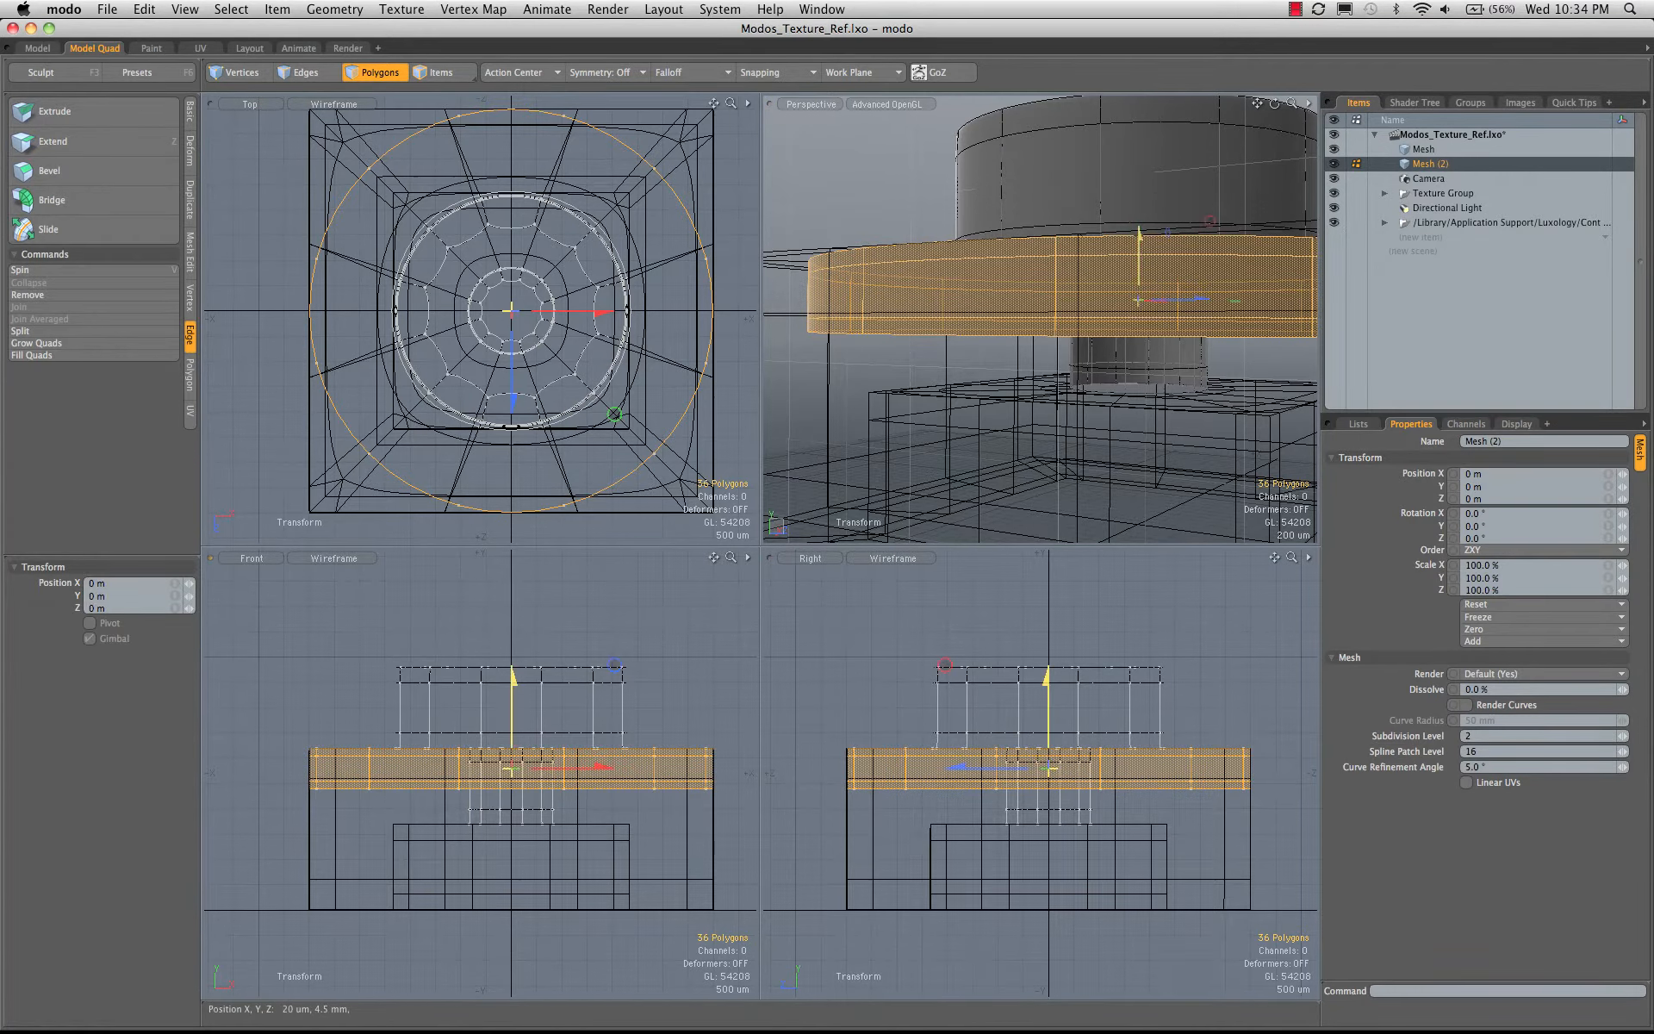
{"action": "left_click_drag", "start_coordinate": [514, 694], "coordinate": [513, 814]}
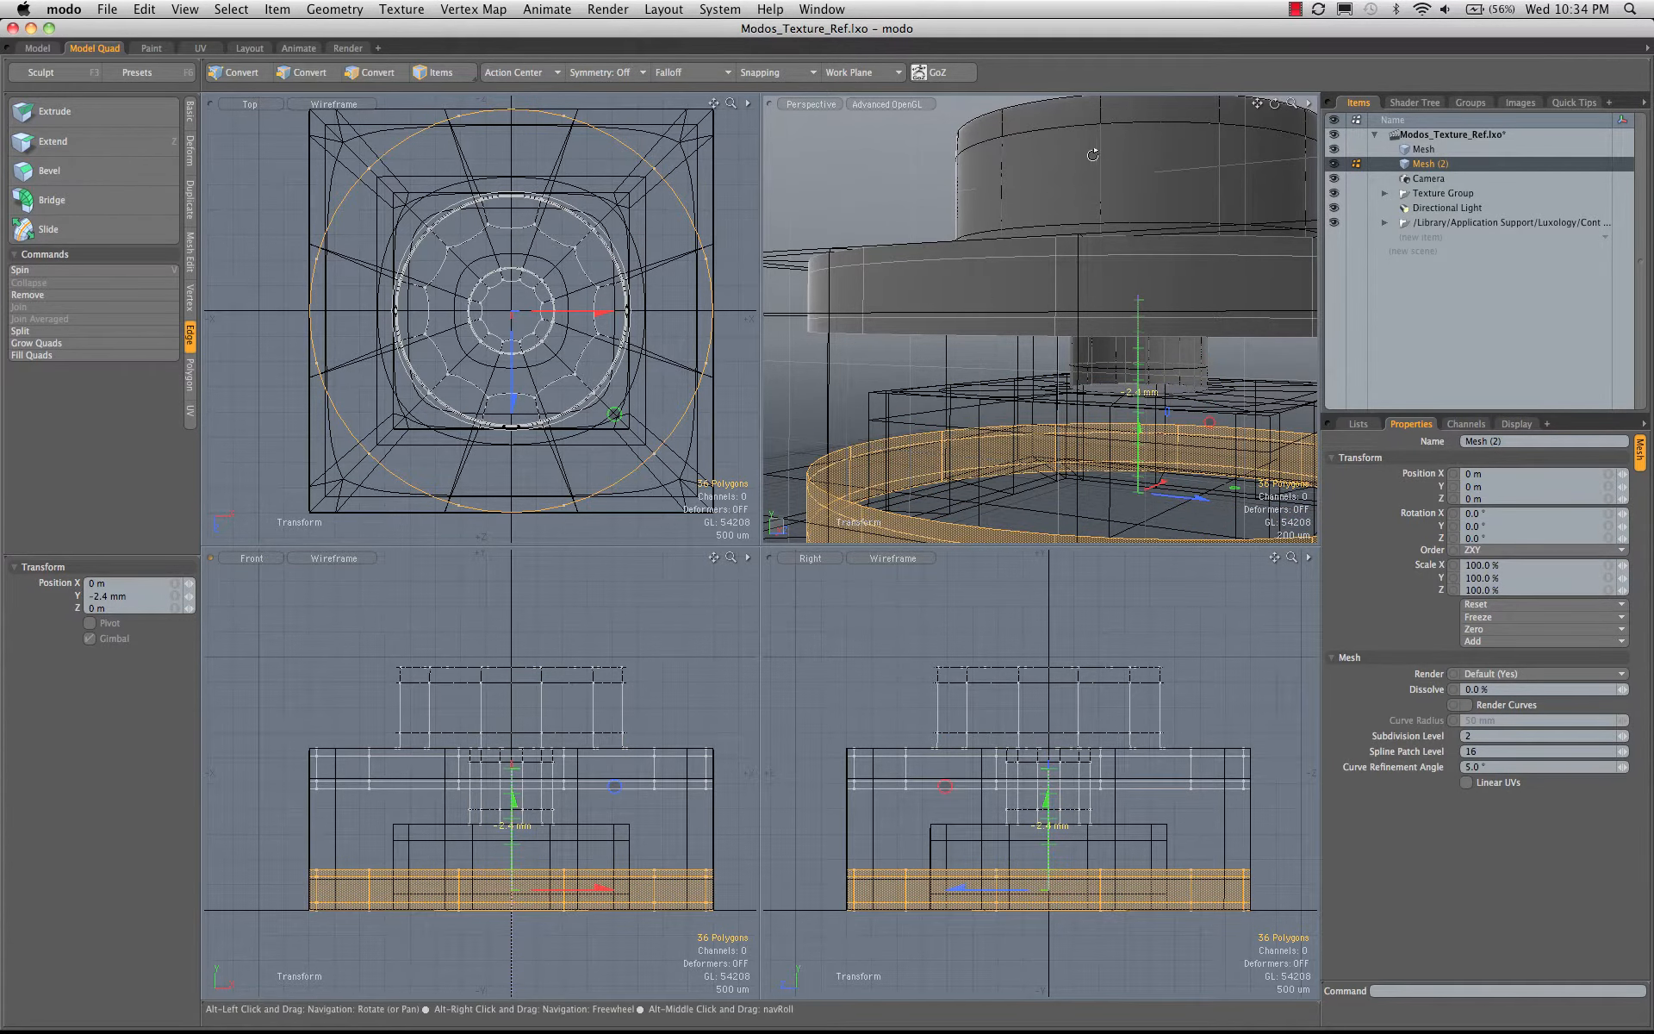
{"action": "left_click_drag", "start_coordinate": [992, 340], "coordinate": [1055, 323], "text": "alt"}
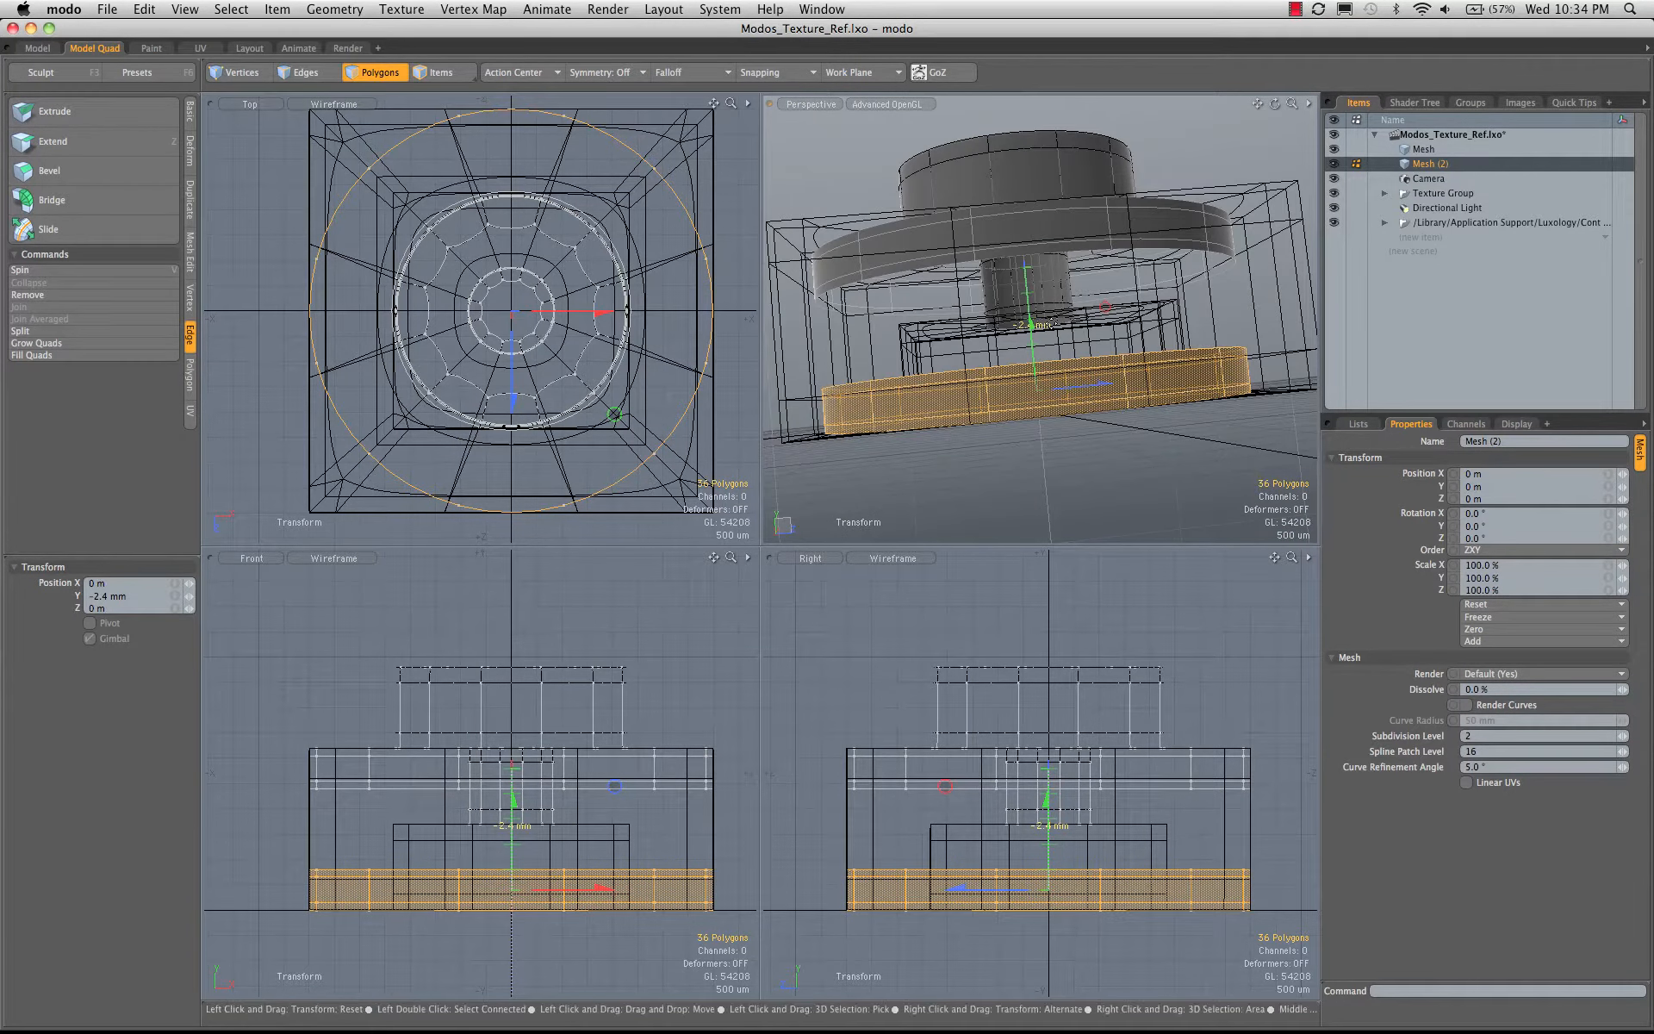
- Scale the lower ring copy to 300% in Y, using the world origin as the action center so its base stays put
{"action": "key", "text": "r"}
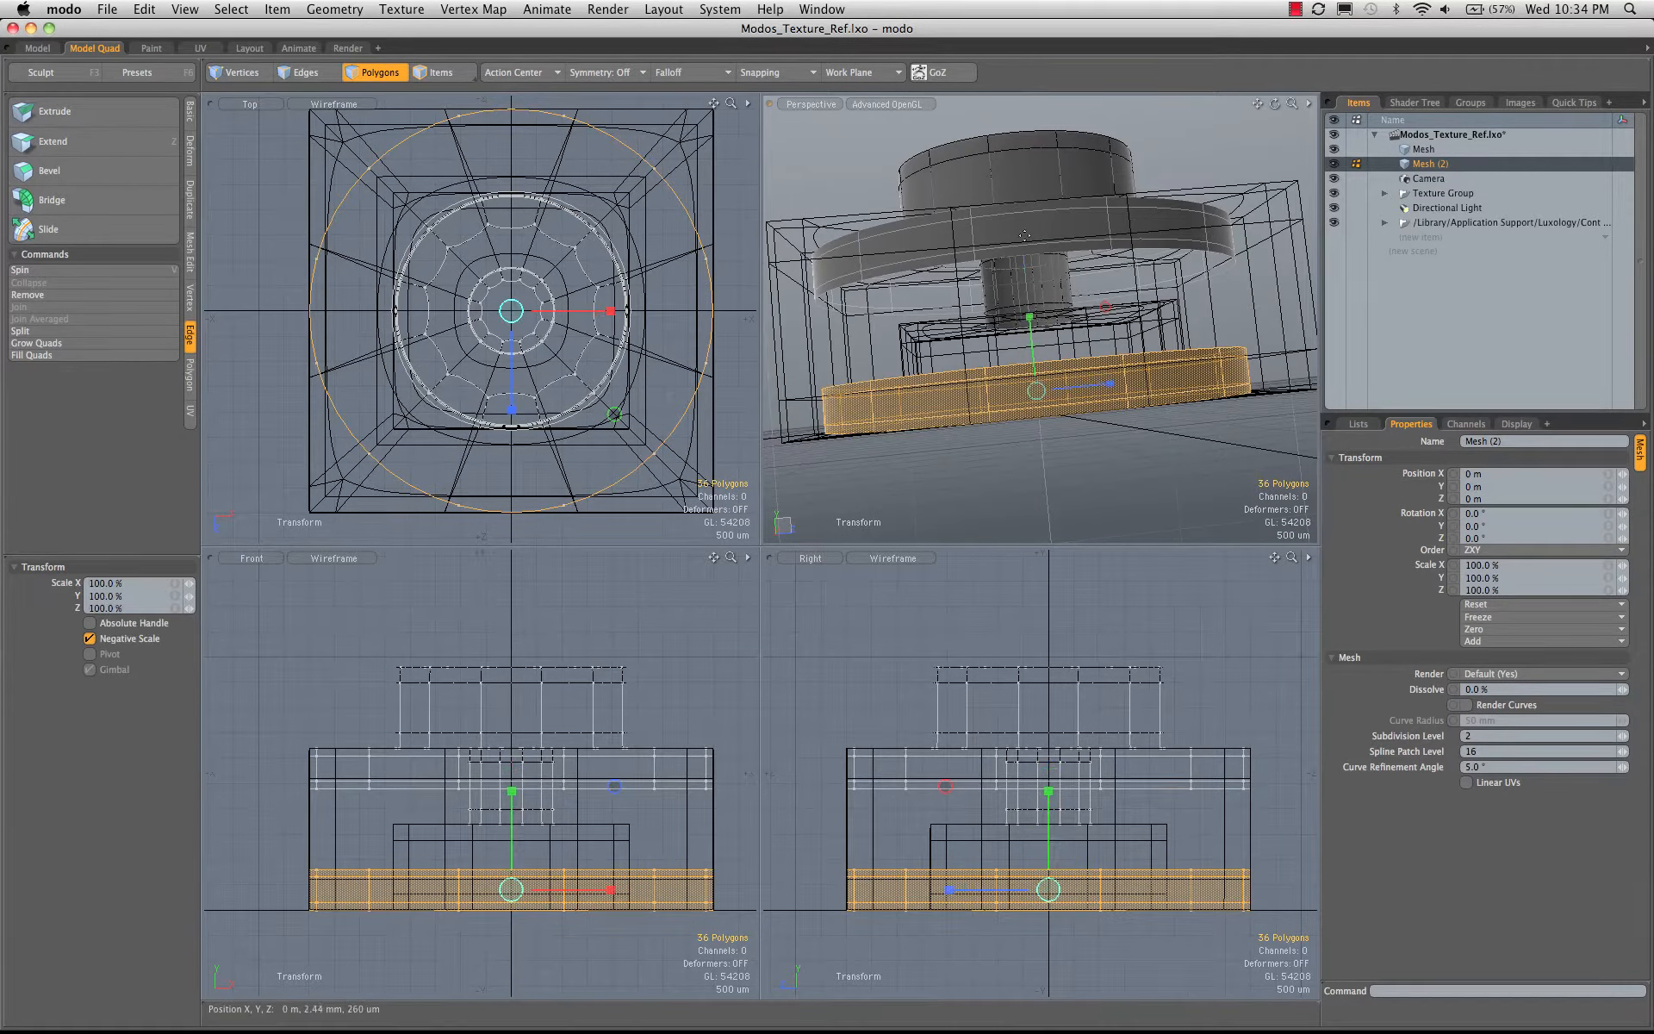
{"action": "left_click", "coordinate": [524, 72]}
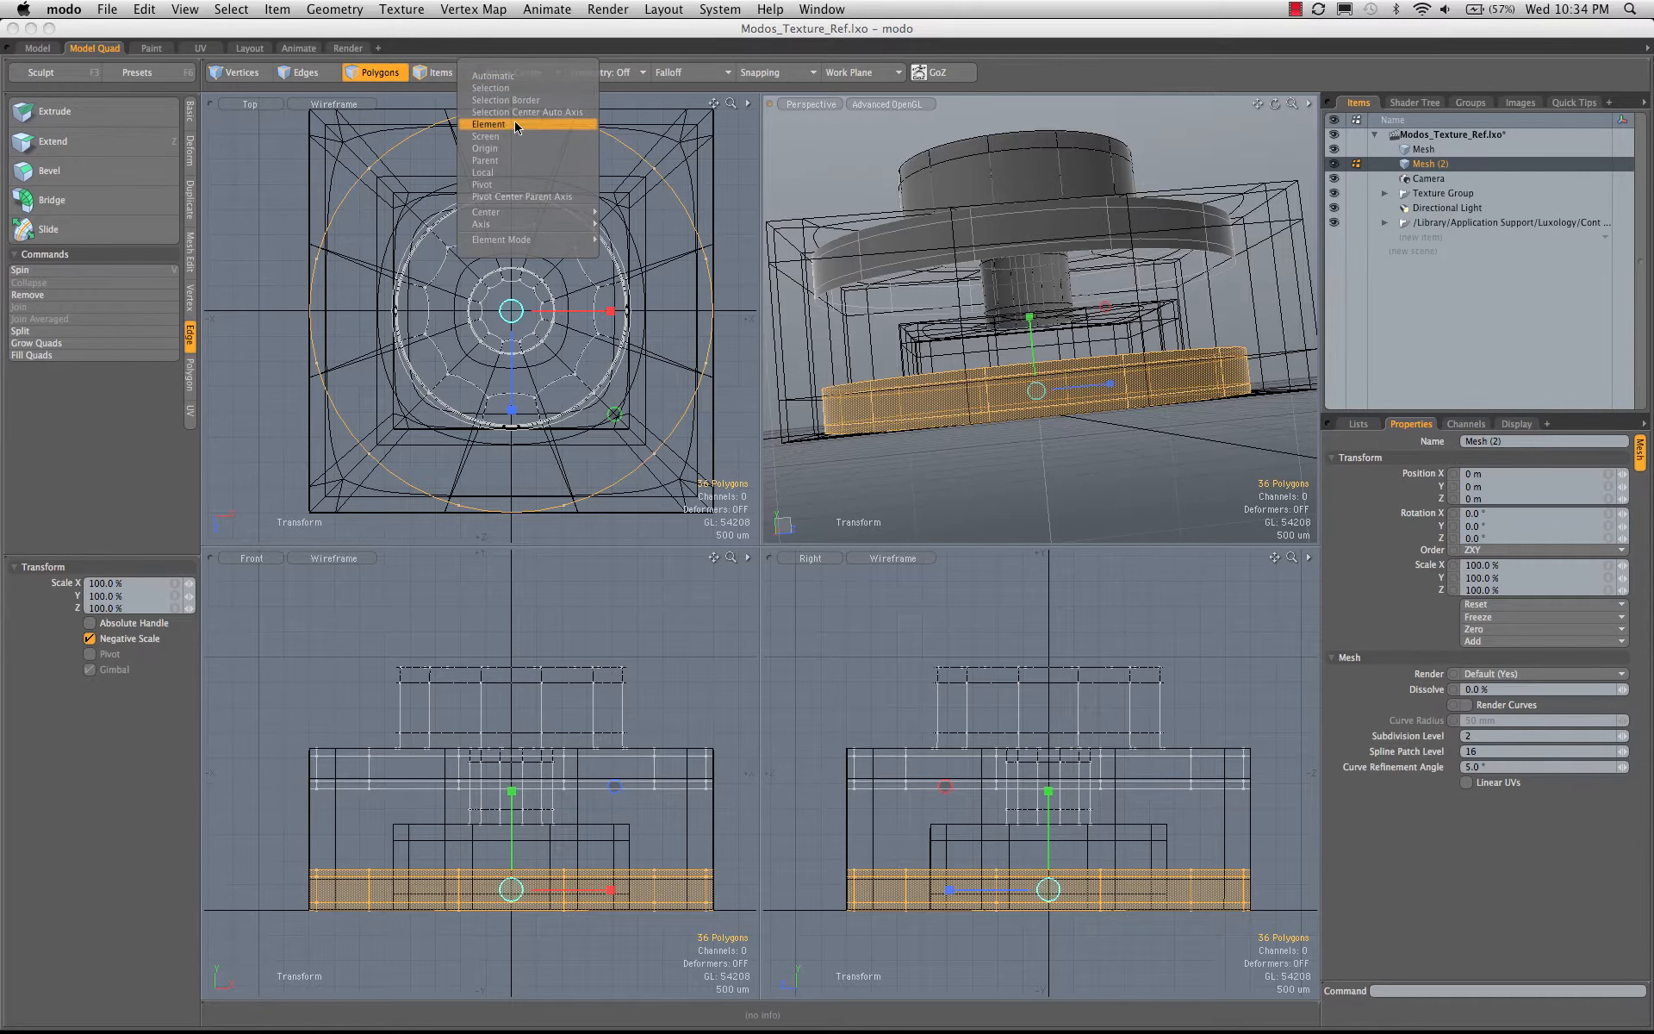
{"action": "left_click", "coordinate": [516, 149]}
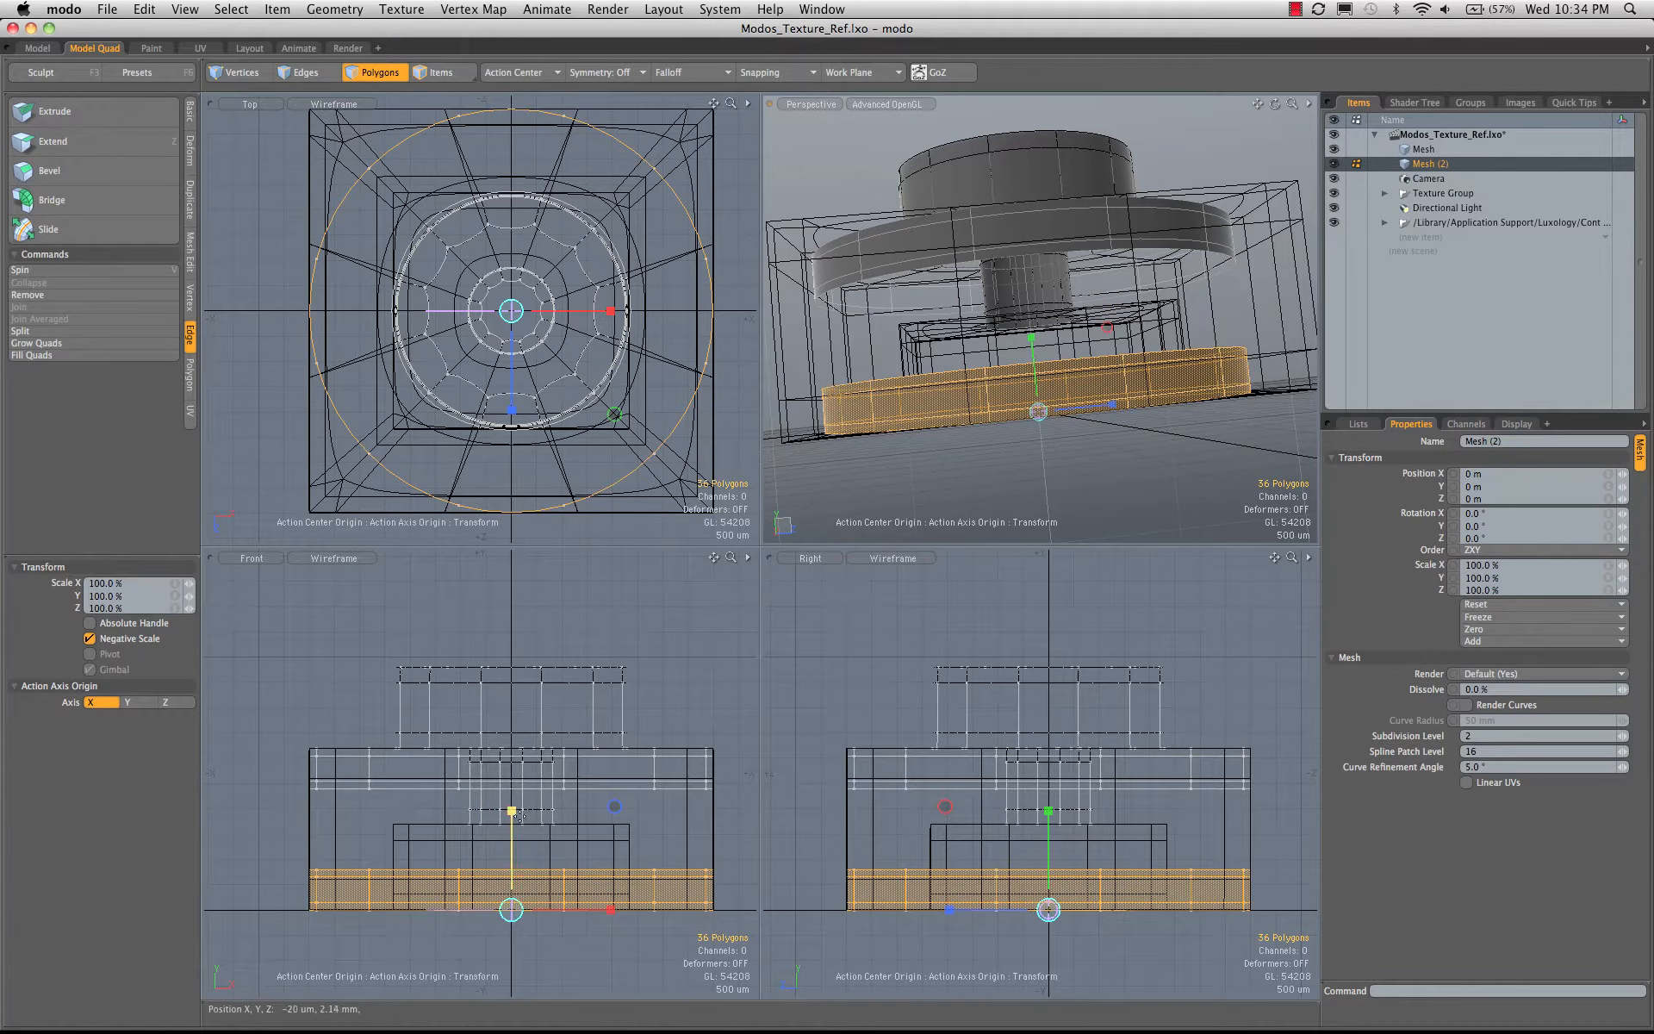
{"action": "left_click_drag", "start_coordinate": [511, 811], "coordinate": [511, 606]}
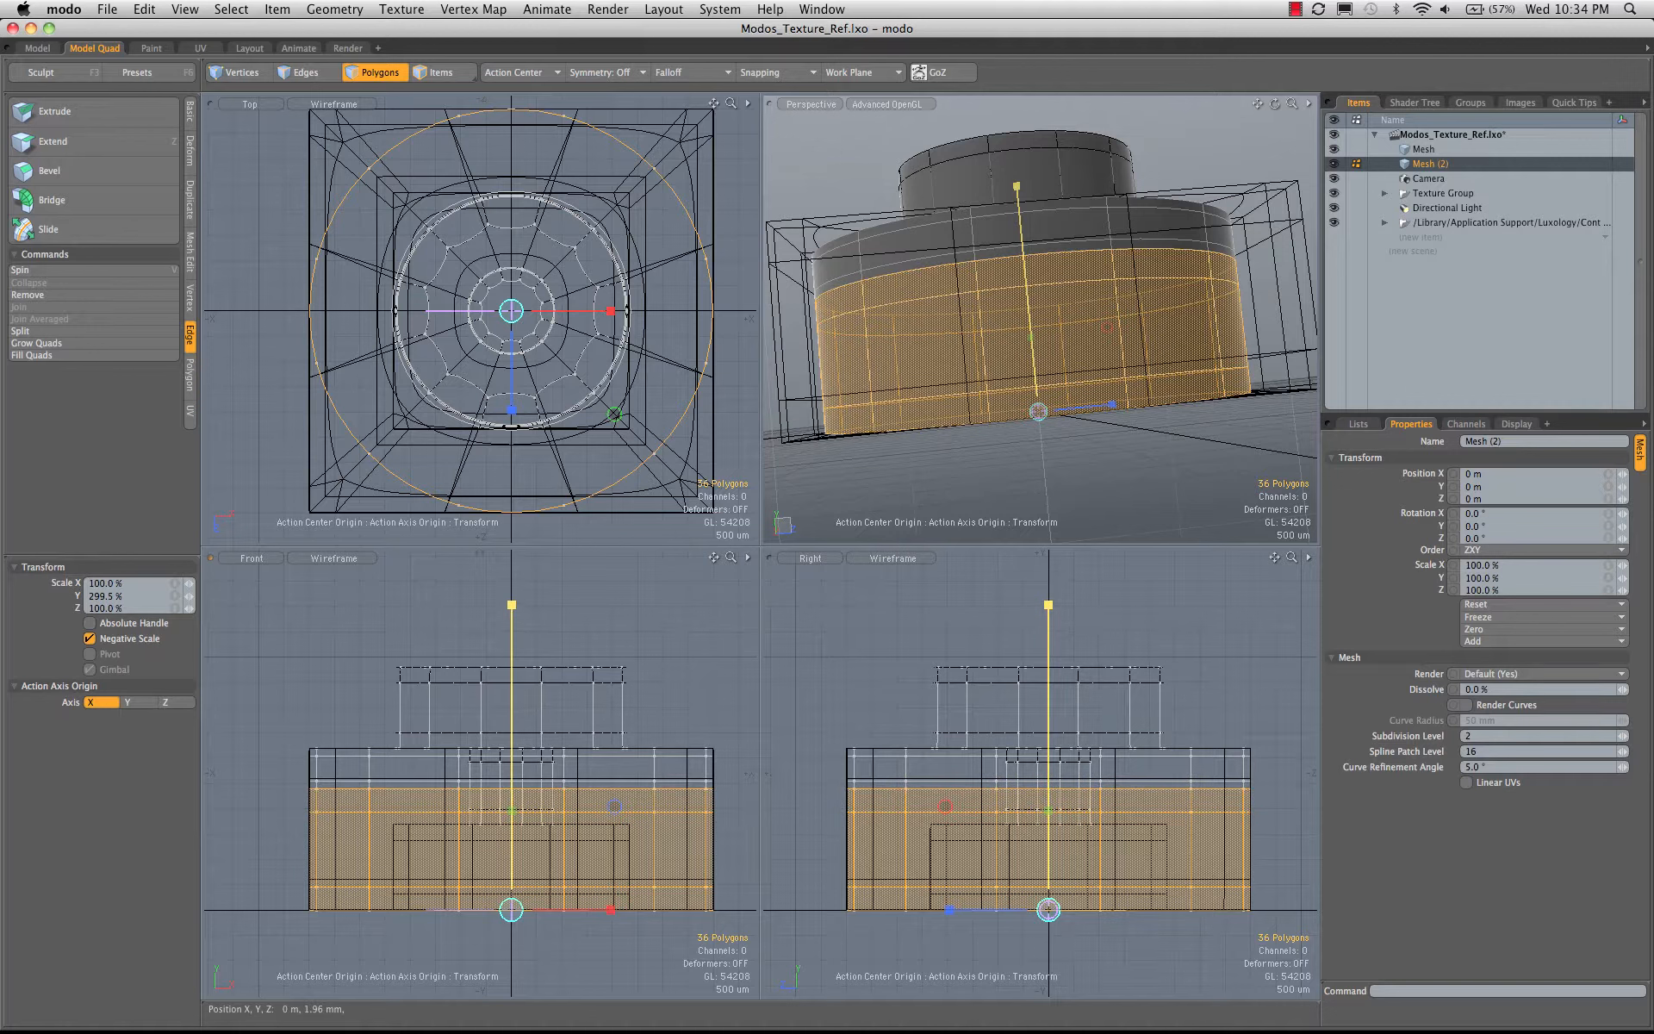
{"action": "left_click_drag", "start_coordinate": [511, 606], "coordinate": [512, 604]}
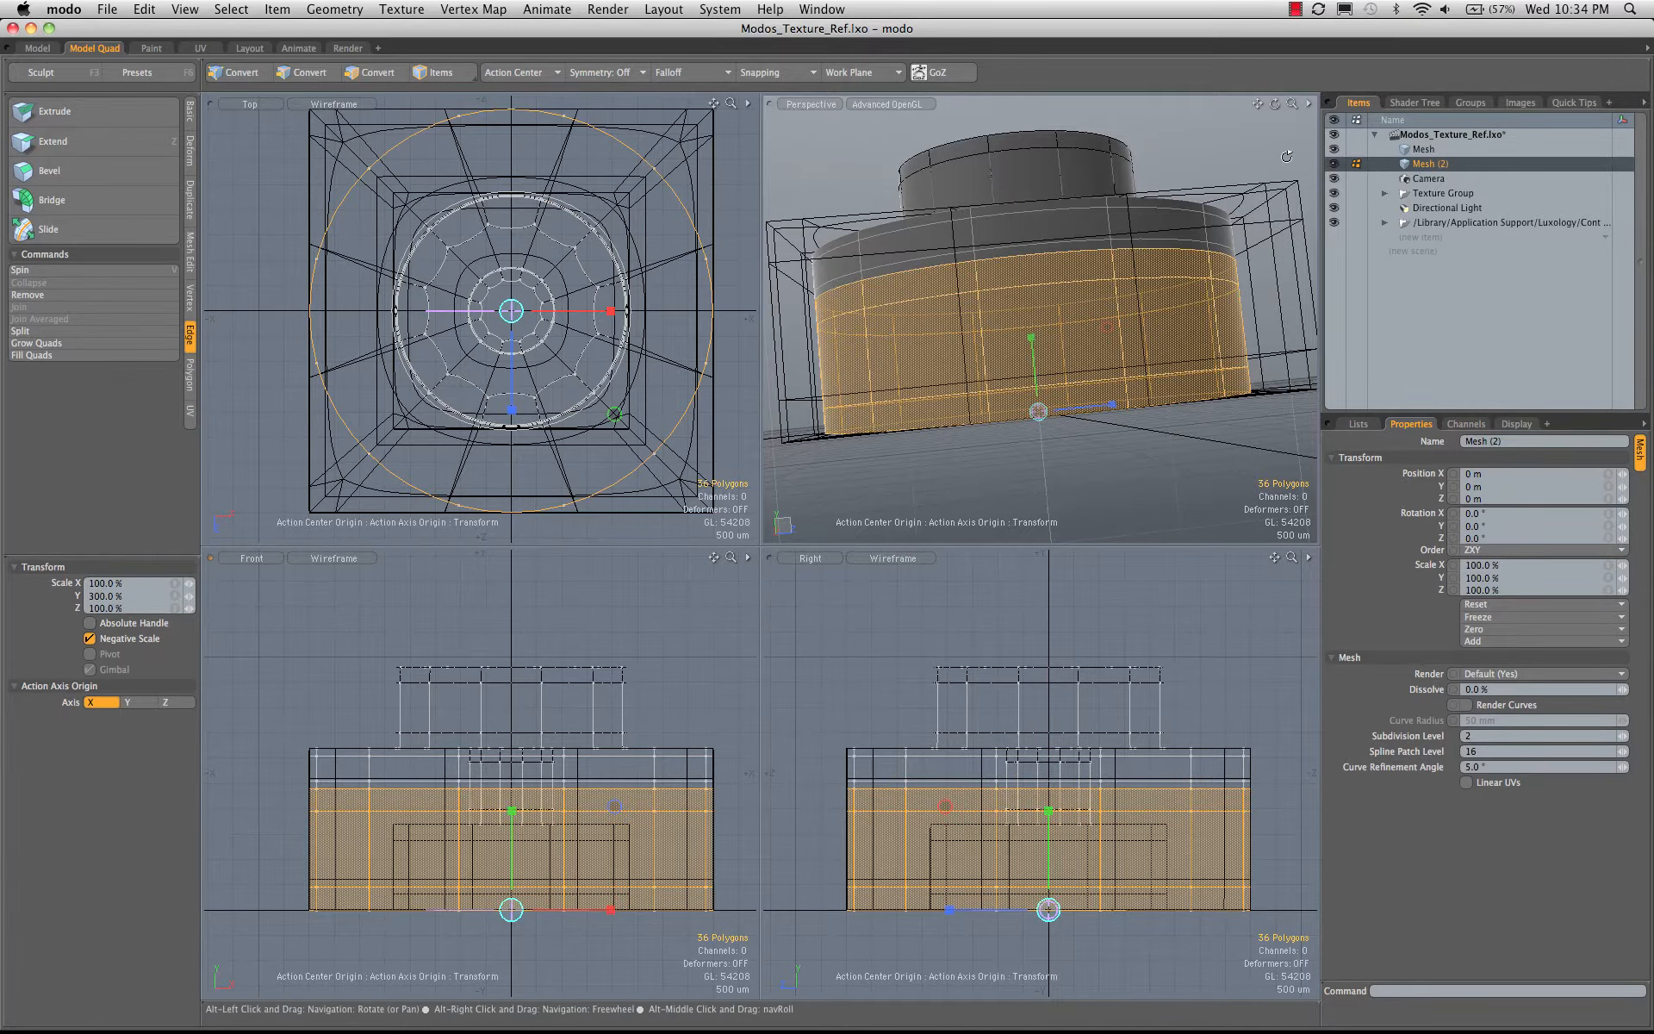
- Scale the tall lower cylinder to 57.5% in X and Z so its diameter fits the knob's side band
{"action": "mouse_move", "coordinate": [1146, 336]}
{"action": "left_mouse_down", "text": "alt"}
{"action": "mouse_move", "coordinate": [1152, 378]}
{"action": "mouse_move", "coordinate": [1150, 341]}
{"action": "left_mouse_up", "text": "alt"}
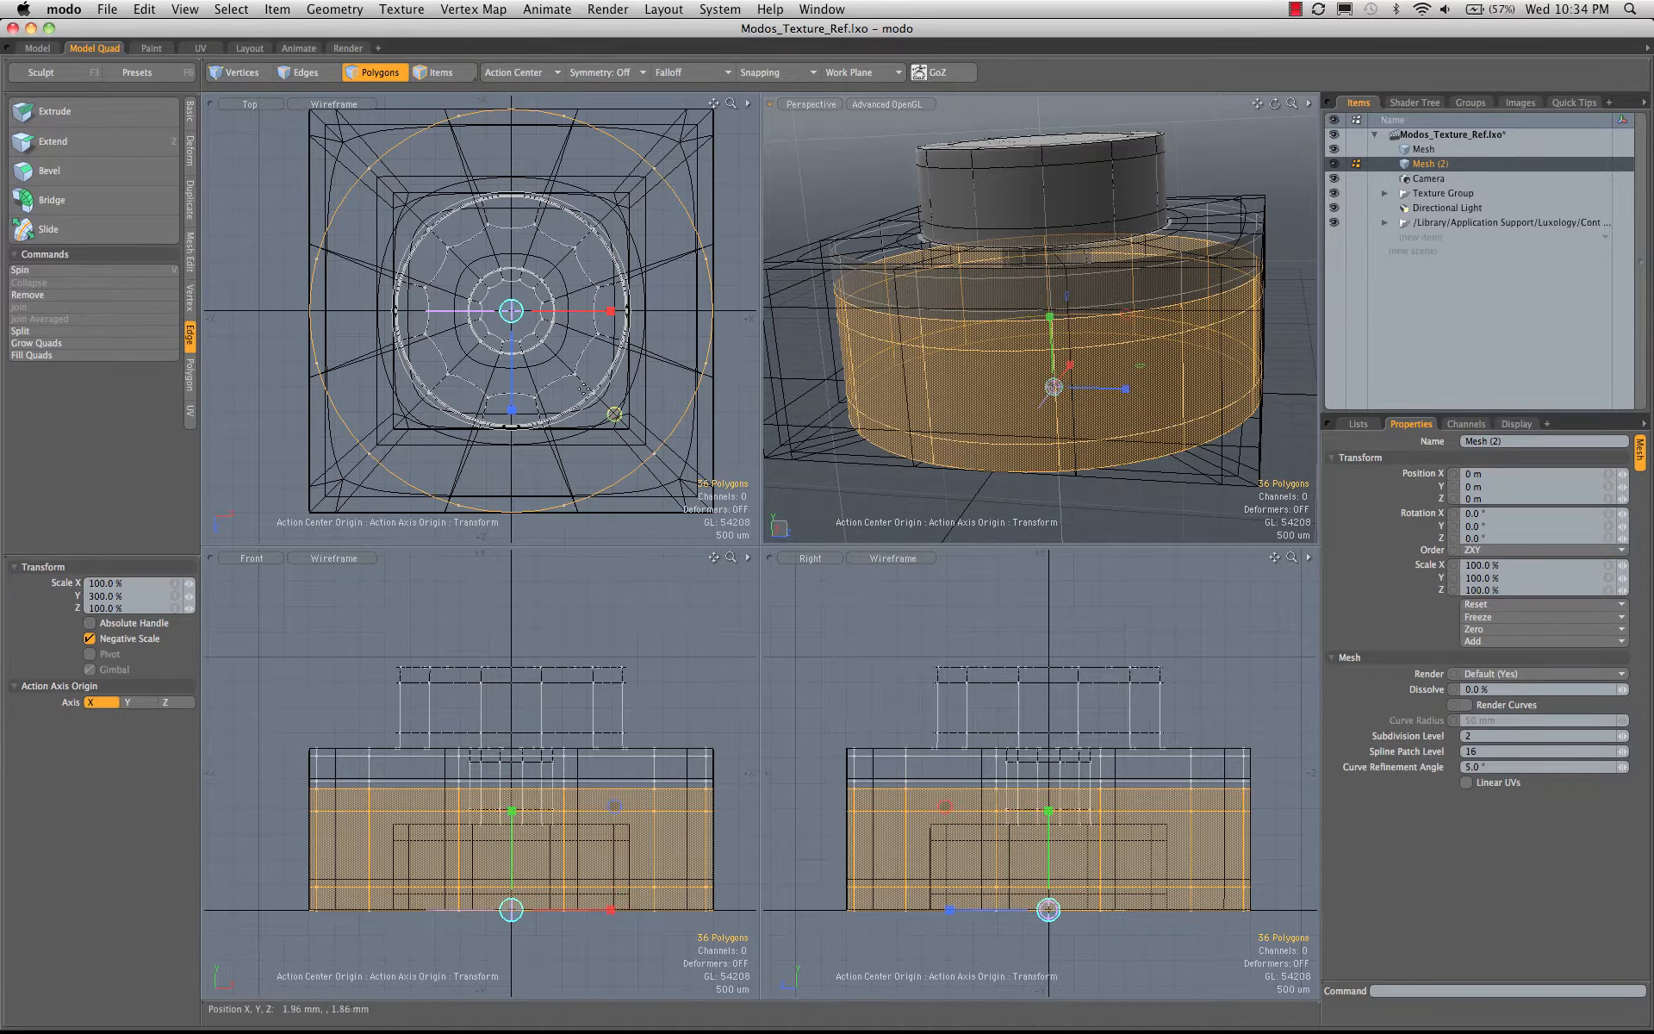
{"action": "left_click_drag", "start_coordinate": [614, 413], "coordinate": [547, 413]}
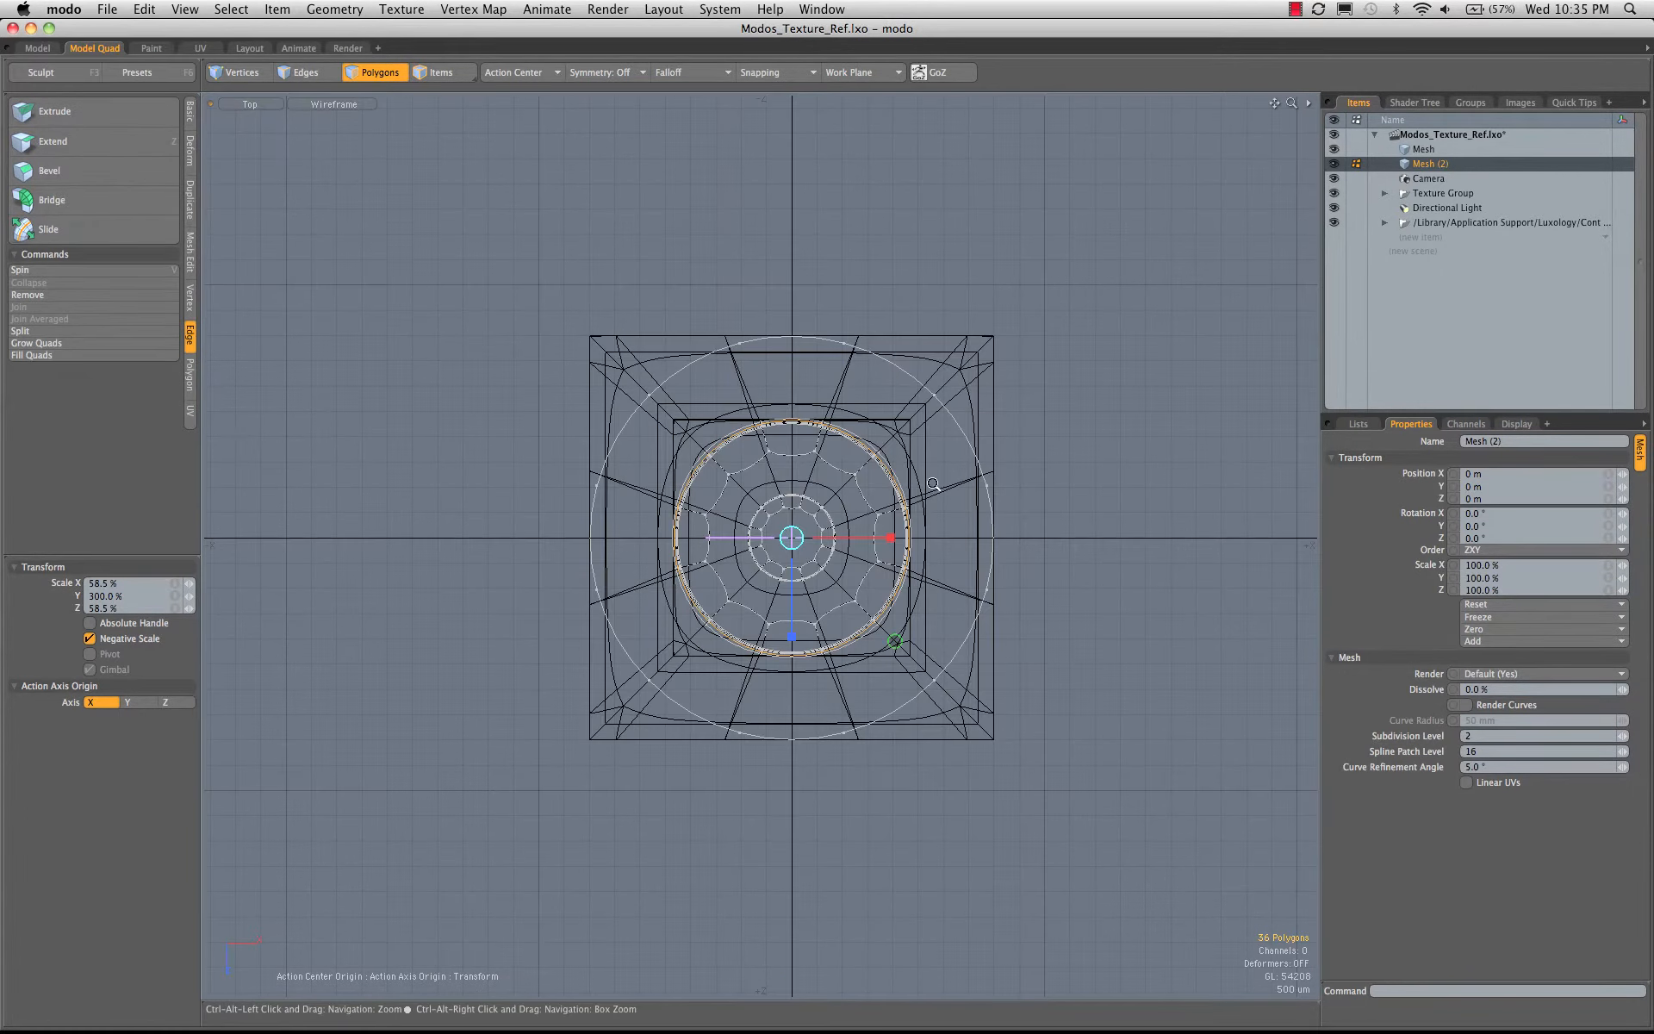
{"action": "scroll", "coordinate": [920, 497], "scroll_direction": "up", "scroll_amount": 5}
{"action": "left_click_drag", "start_coordinate": [920, 496], "coordinate": [990, 471], "text": "alt"}
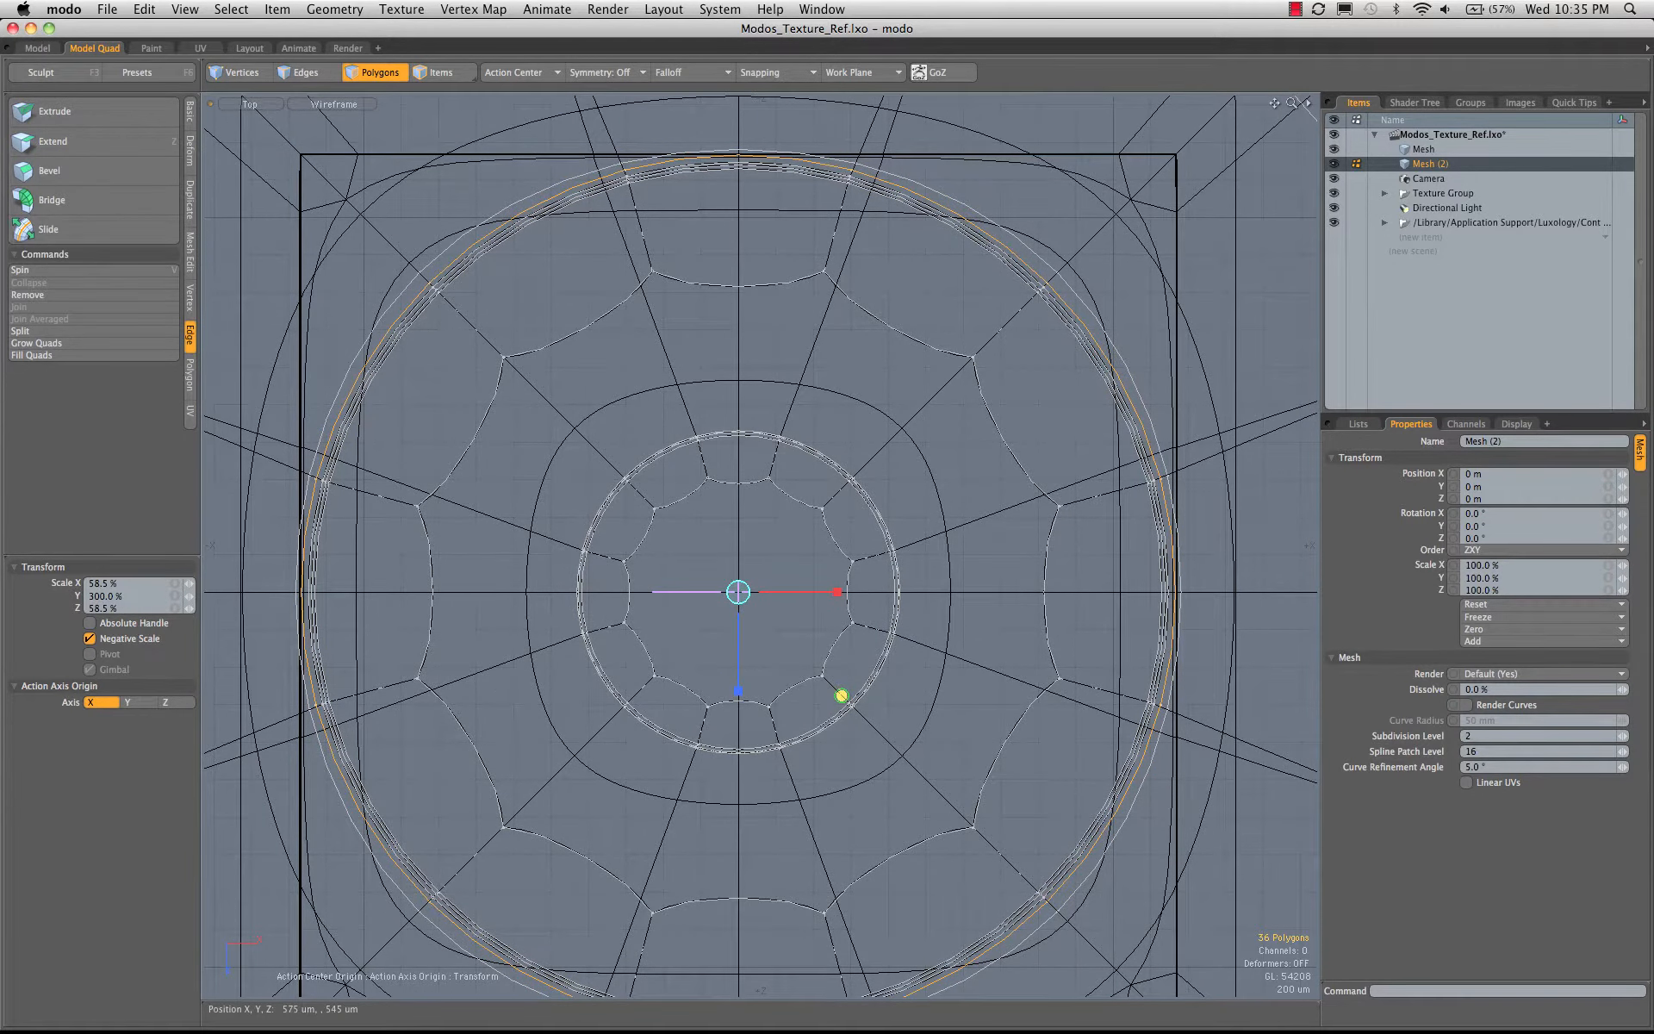
{"action": "left_click_drag", "start_coordinate": [842, 696], "coordinate": [842, 696]}
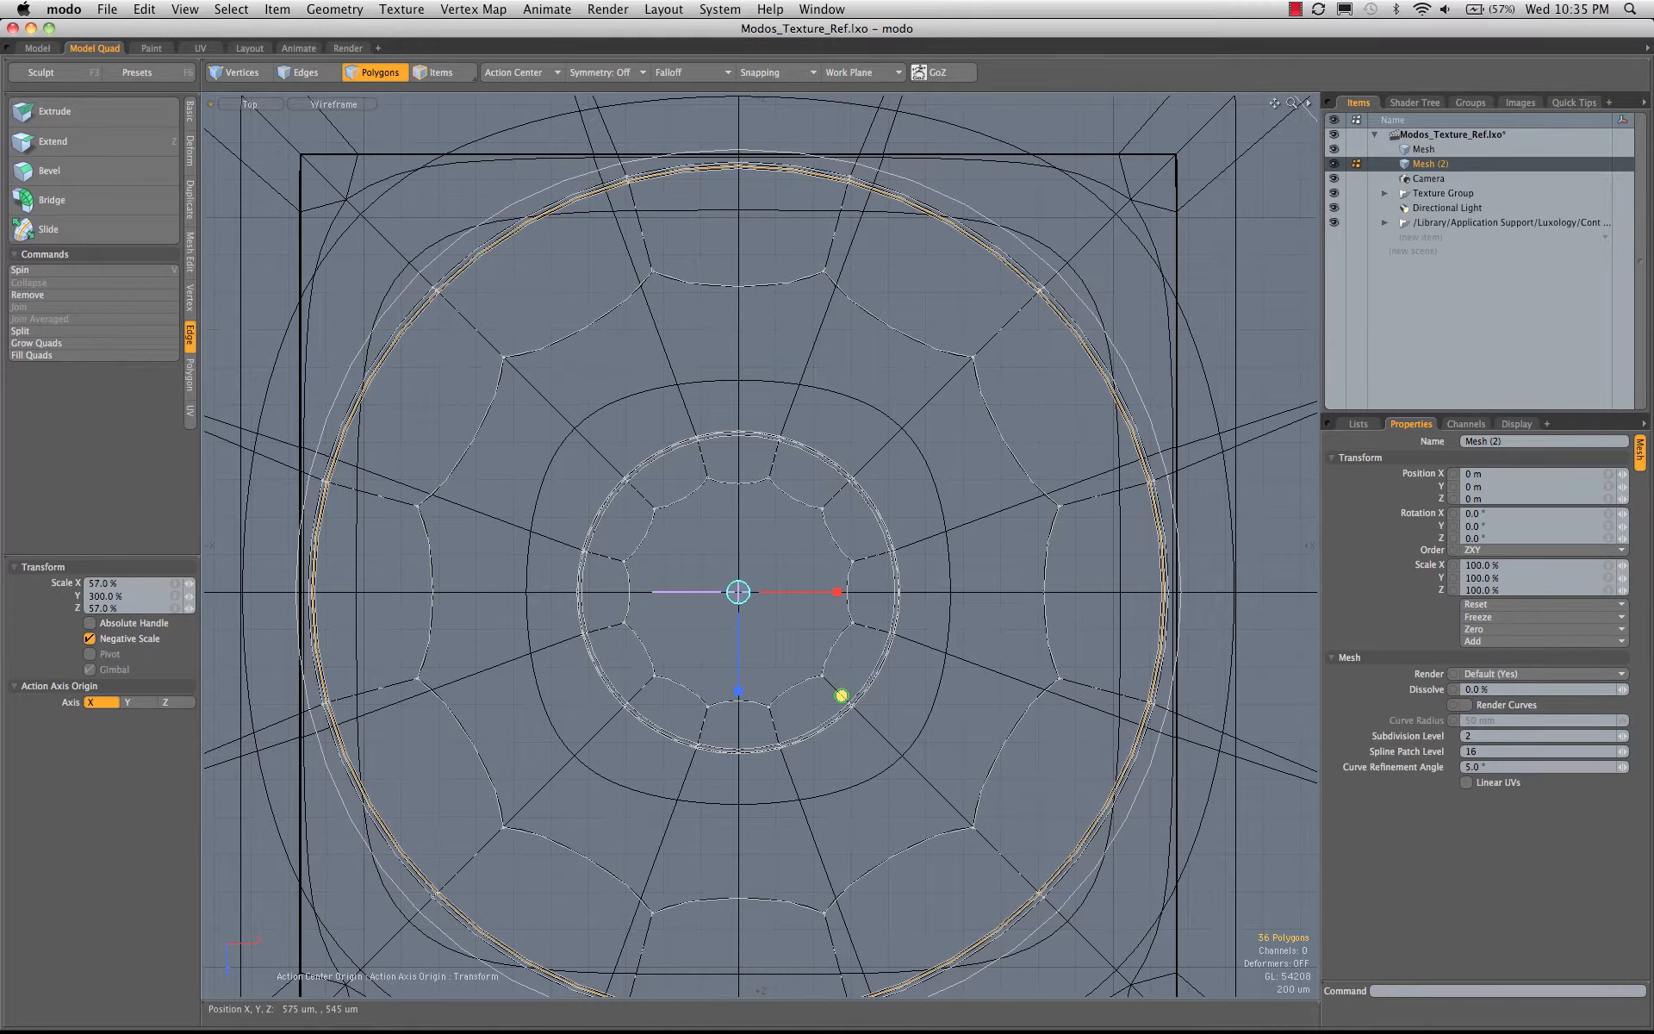
{"action": "left_click_drag", "start_coordinate": [842, 695], "coordinate": [841, 695]}
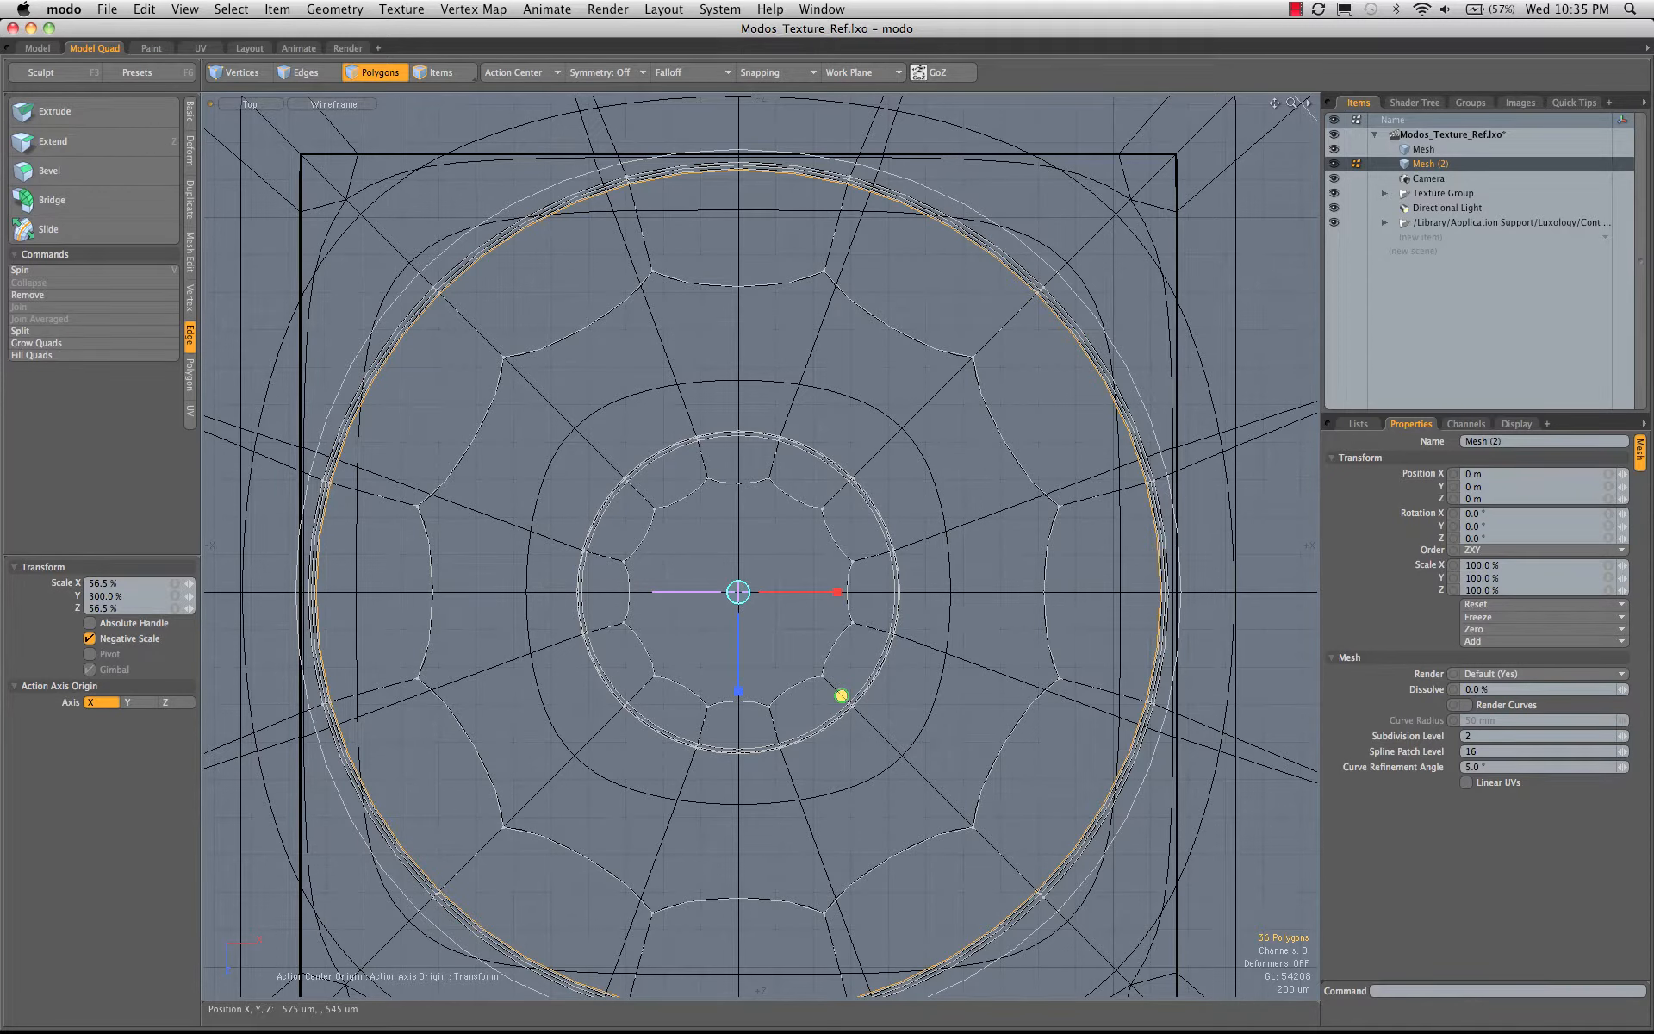
{"action": "left_click_drag", "start_coordinate": [842, 695], "coordinate": [845, 699]}
{"action": "key", "text": "0"}
{"action": "mouse_move", "coordinate": [1030, 345]}
{"action": "left_mouse_down", "text": "alt"}
{"action": "mouse_move", "coordinate": [1059, 289]}
{"action": "mouse_move", "coordinate": [1020, 338]}
{"action": "mouse_move", "coordinate": [1034, 344]}
{"action": "left_mouse_up", "text": "alt"}
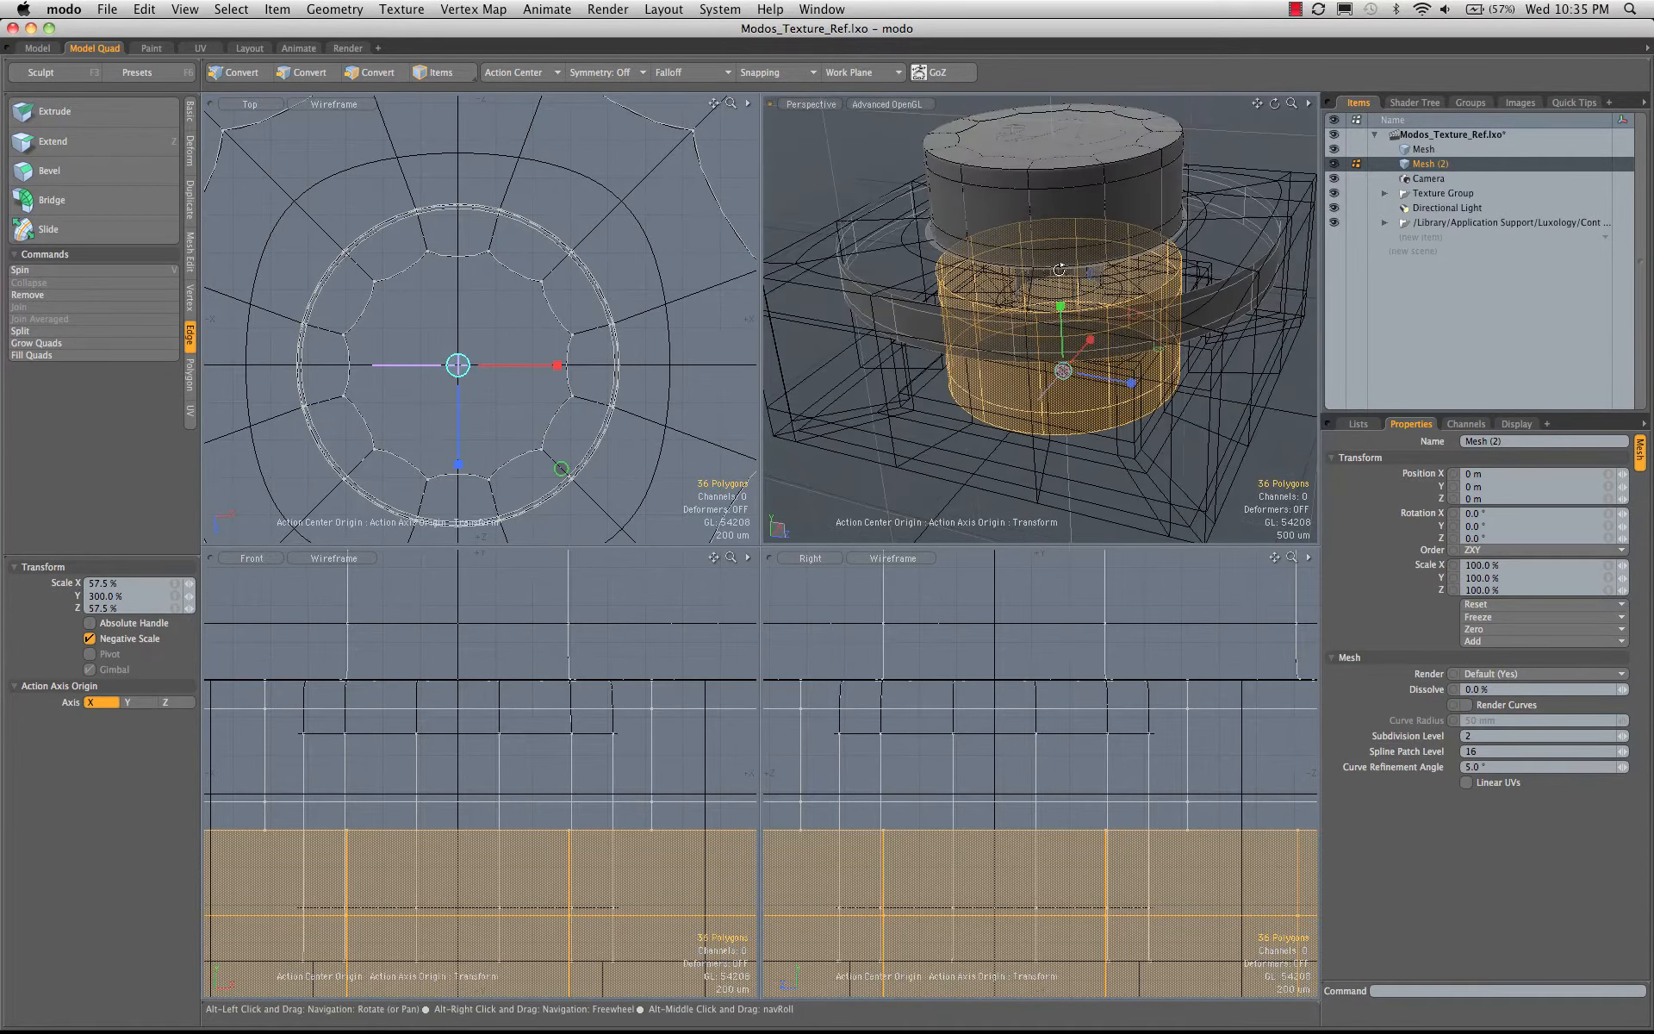
- Compare the lower cylinder's diameter with the knob's side from above, selecting one side polygon on each, and clear the selection
{"action": "left_click_drag", "start_coordinate": [580, 214], "coordinate": [525, 291], "text": "ctrl+alt"}
{"action": "key", "text": "0"}
{"action": "left_click_drag", "start_coordinate": [739, 401], "coordinate": [797, 399], "text": "ctrl+alt"}
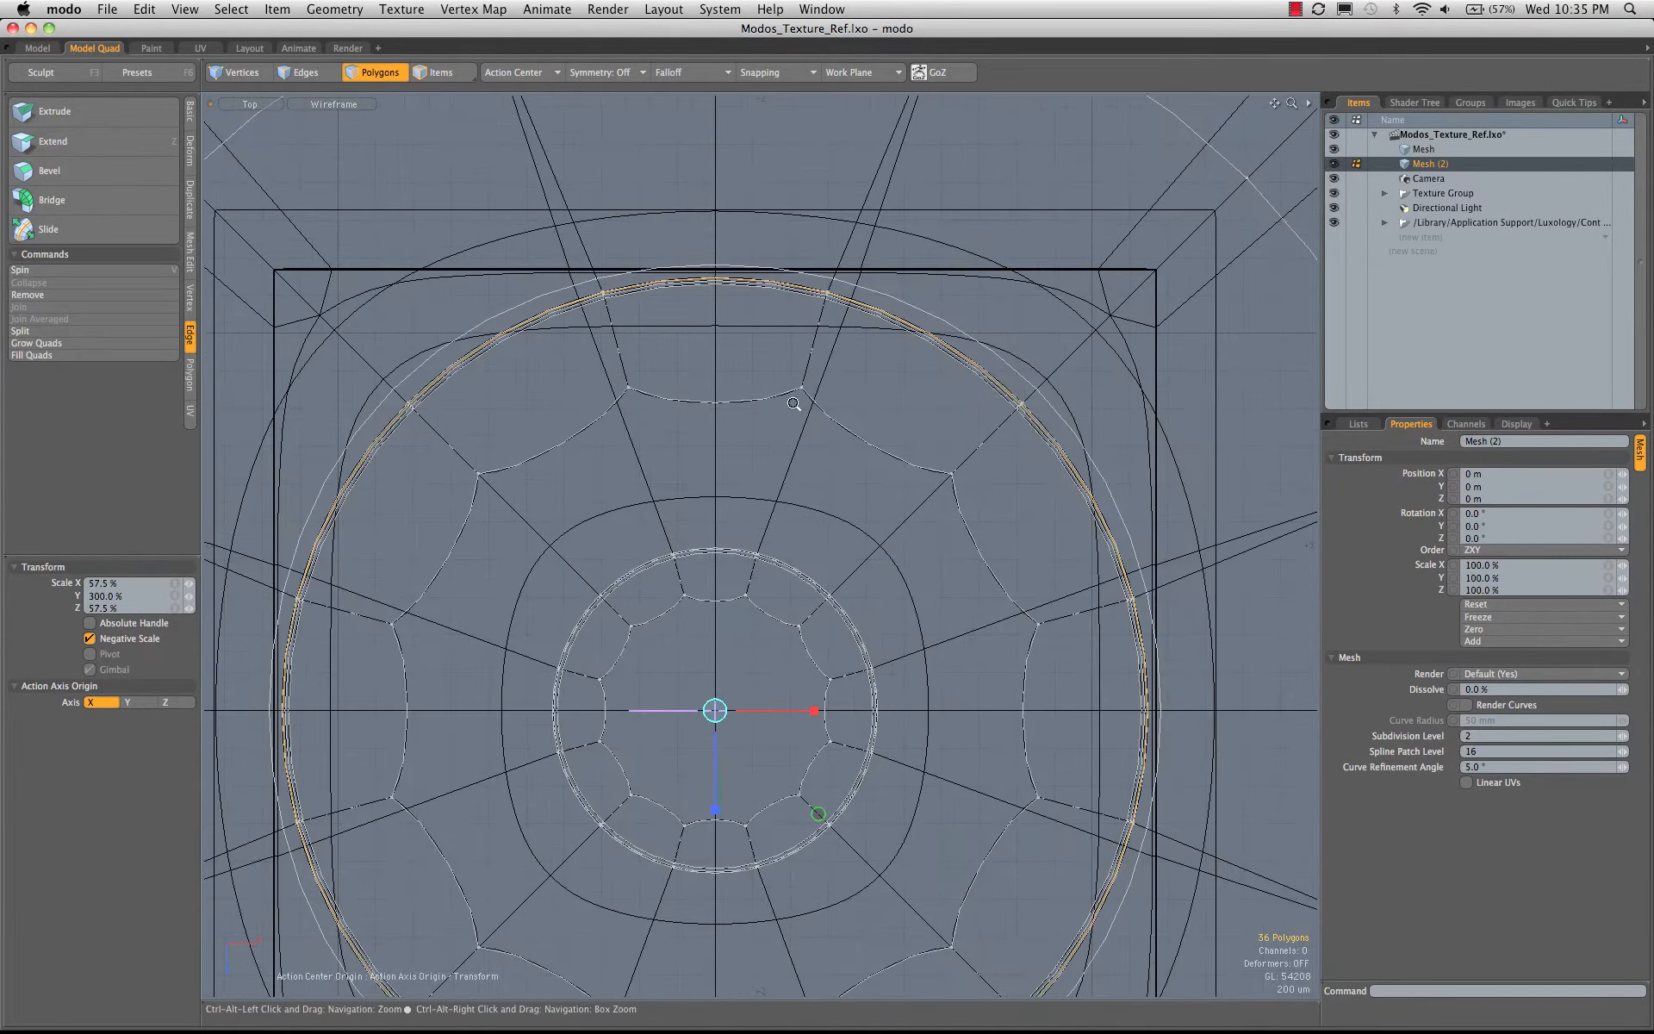
{"action": "key", "text": "0"}
{"action": "key", "text": "3"}
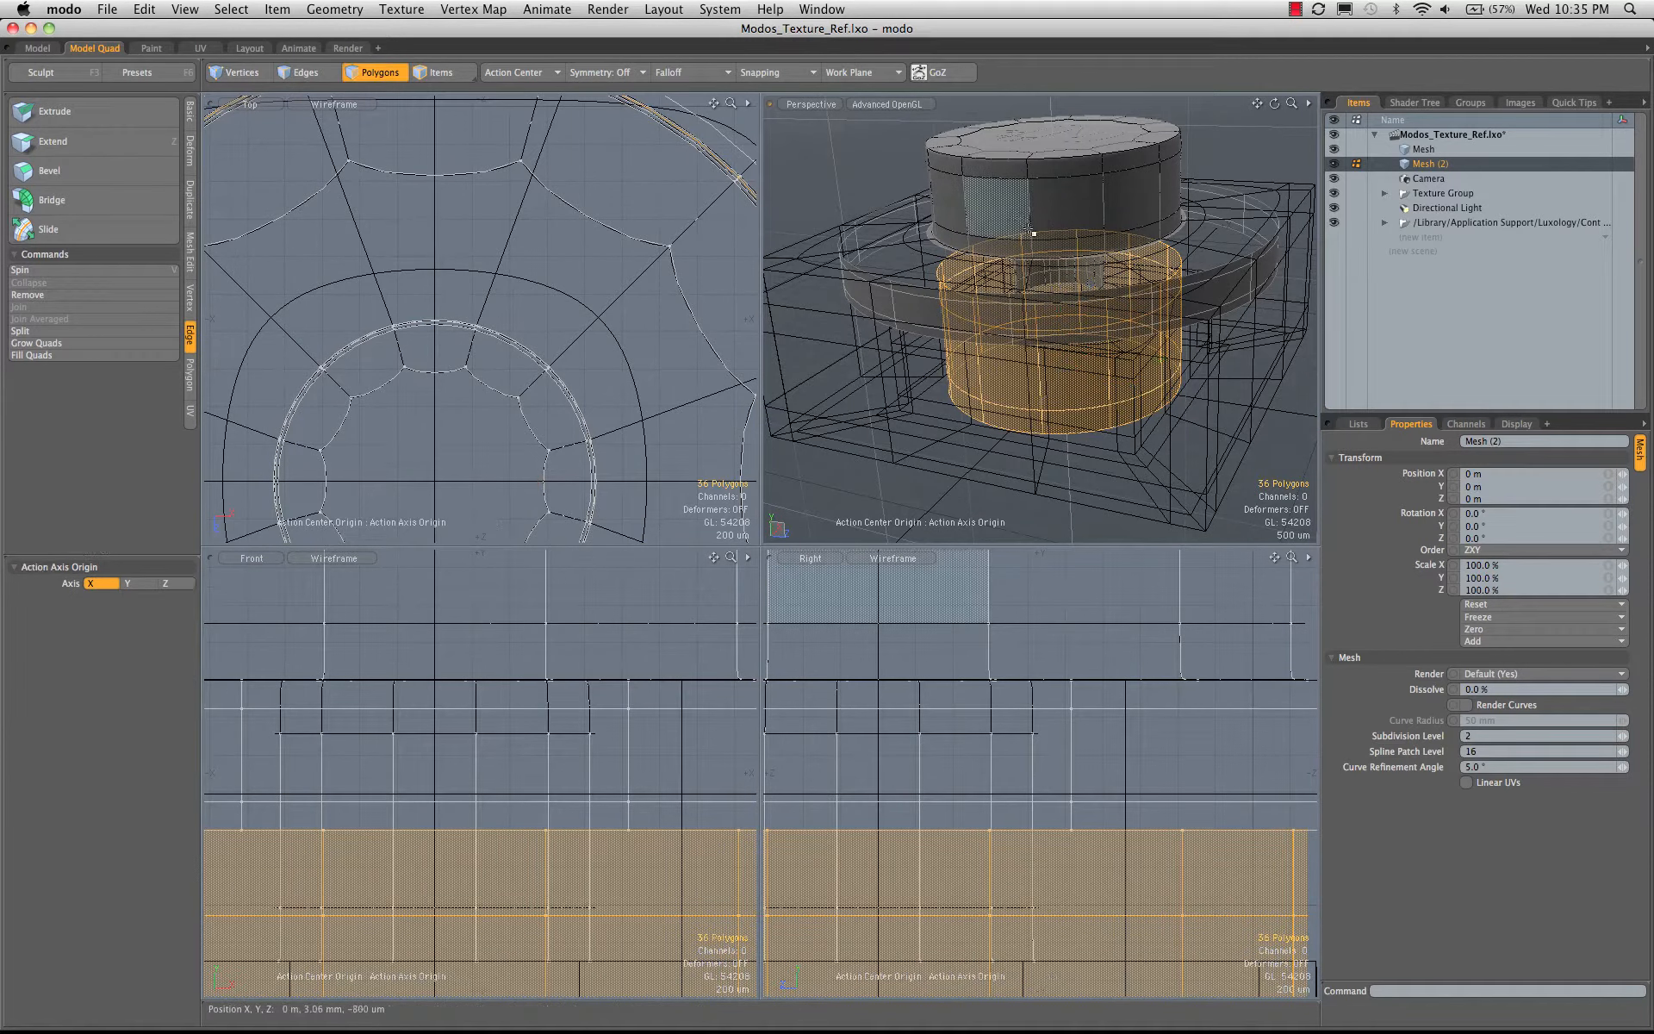
{"action": "left_click", "coordinate": [1055, 211]}
{"action": "left_click", "coordinate": [1073, 361], "text": "shift"}
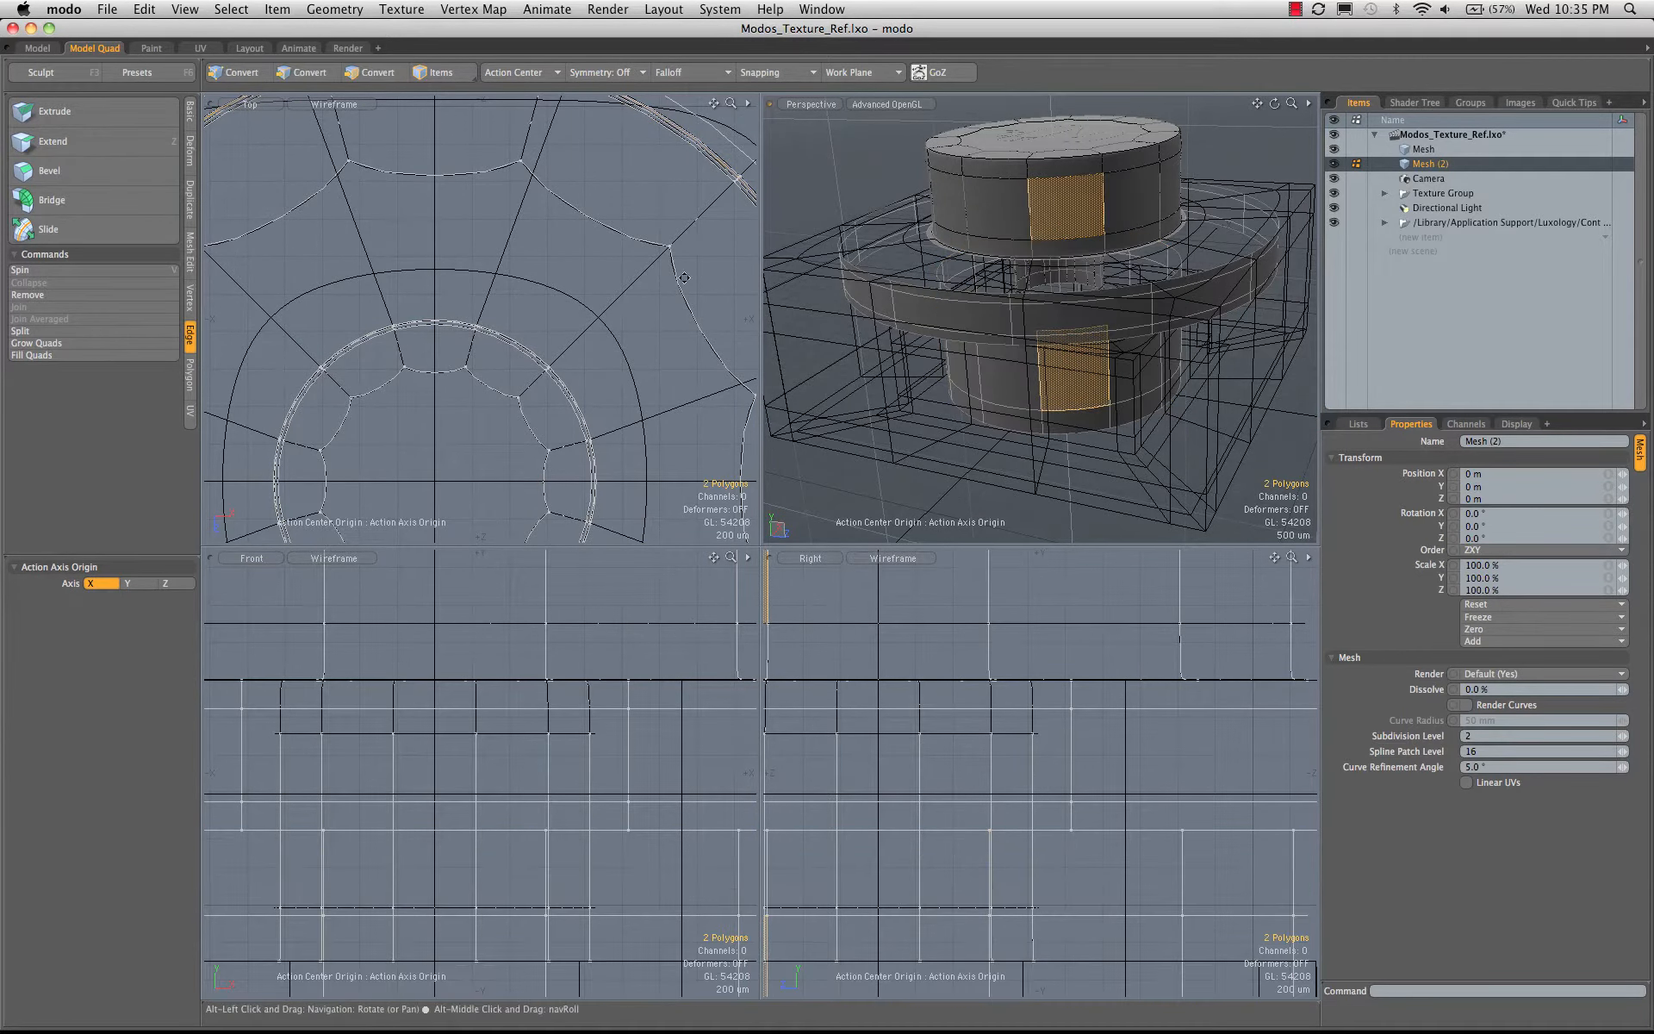
{"action": "left_click_drag", "start_coordinate": [624, 168], "coordinate": [568, 332], "text": "alt+shift"}
{"action": "key", "text": "shift+a"}
{"action": "left_click_drag", "start_coordinate": [488, 234], "coordinate": [645, 211], "text": "ctrl+alt"}
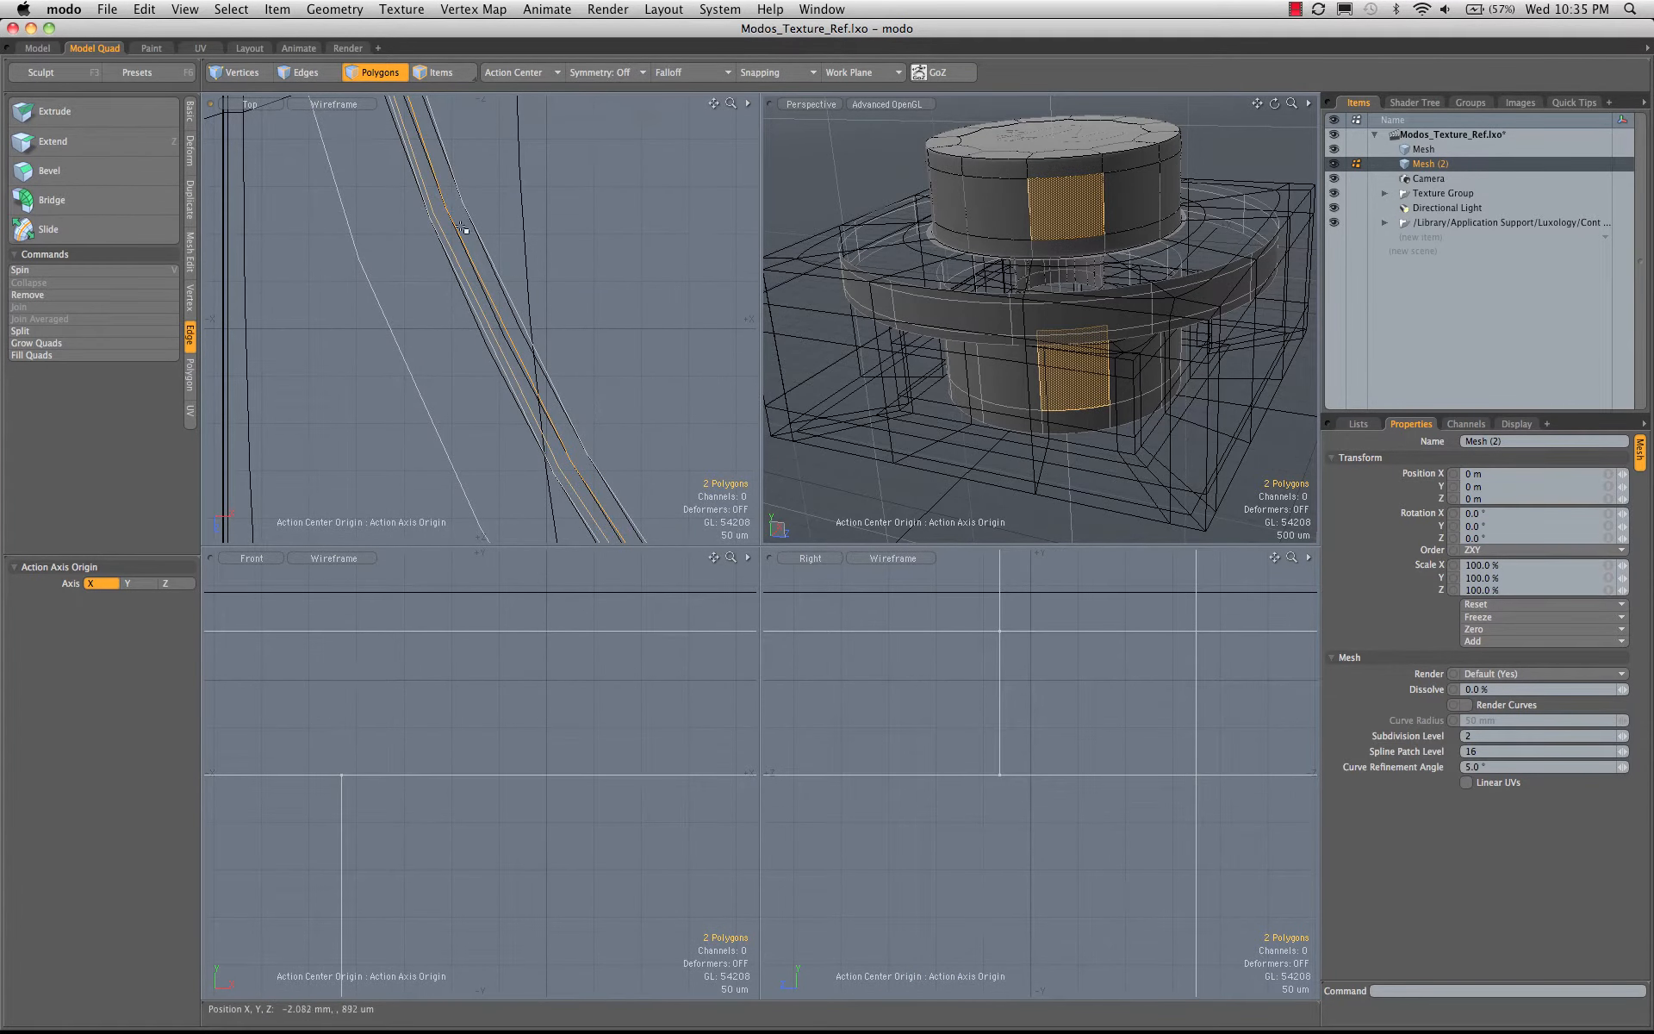
{"action": "left_click_drag", "start_coordinate": [1082, 310], "coordinate": [1064, 335], "text": "alt"}
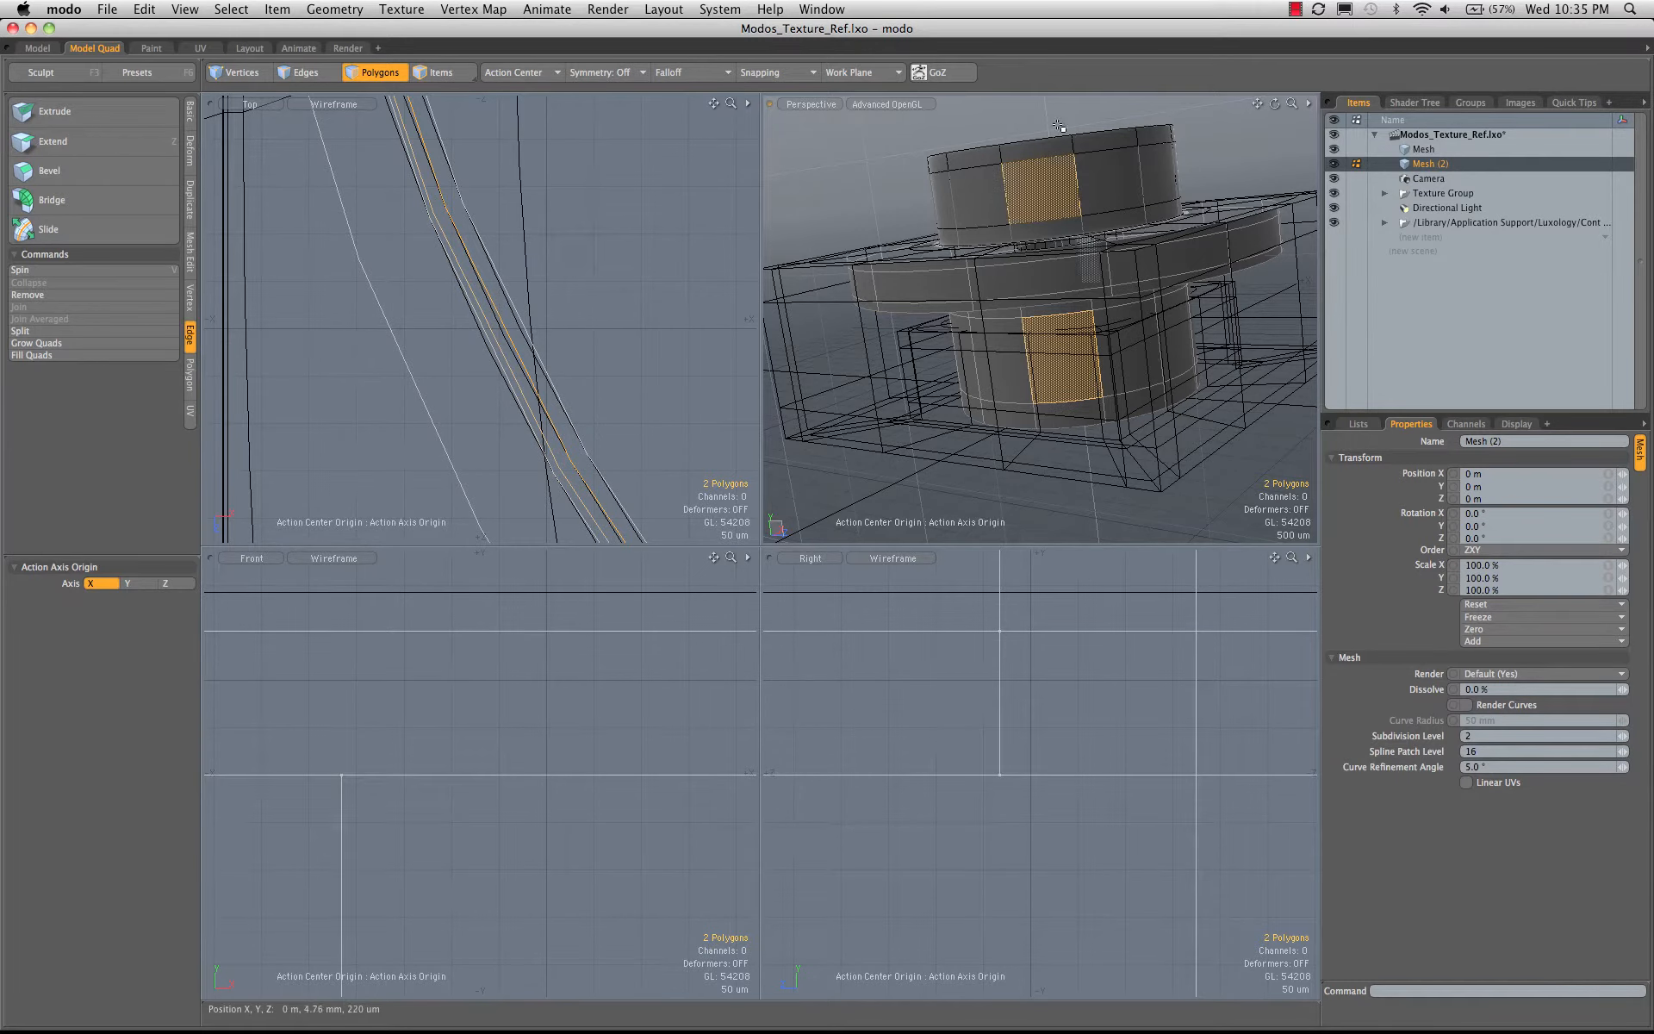
{"action": "left_click", "coordinate": [873, 159]}
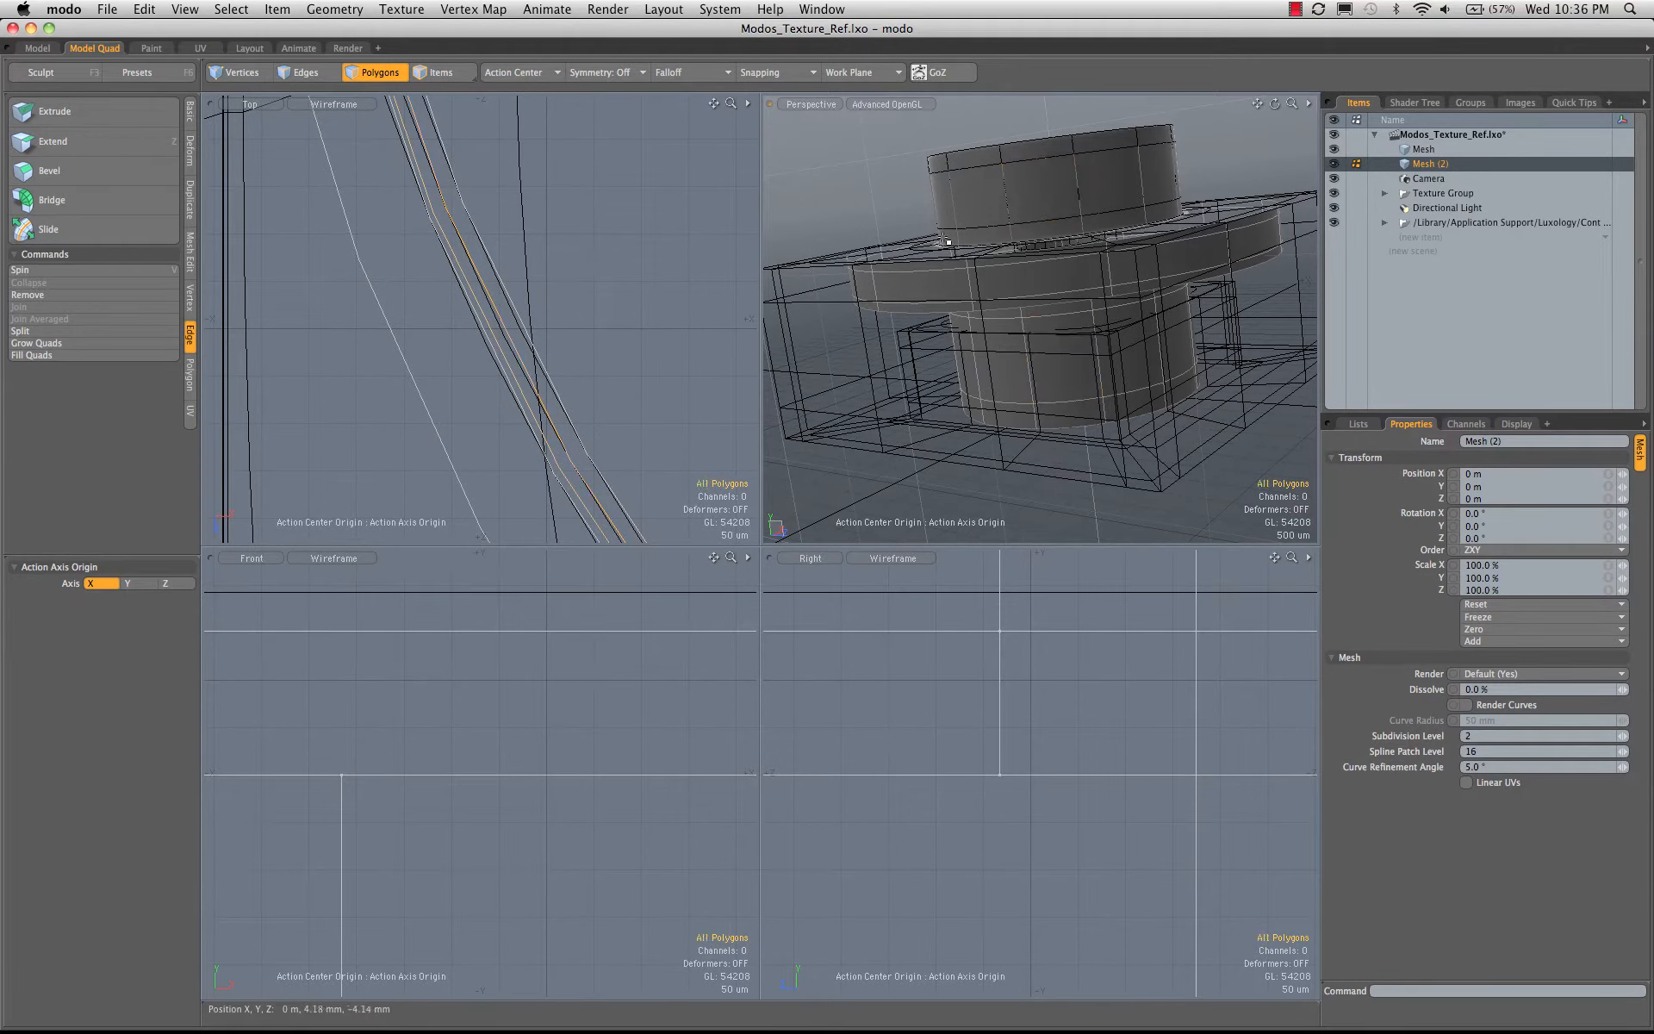
- Select the lower cylinder, duplicate it in place and scale one copy to 140% in X and Z
{"action": "left_click_drag", "start_coordinate": [873, 159], "coordinate": [1062, 364], "text": "alt"}
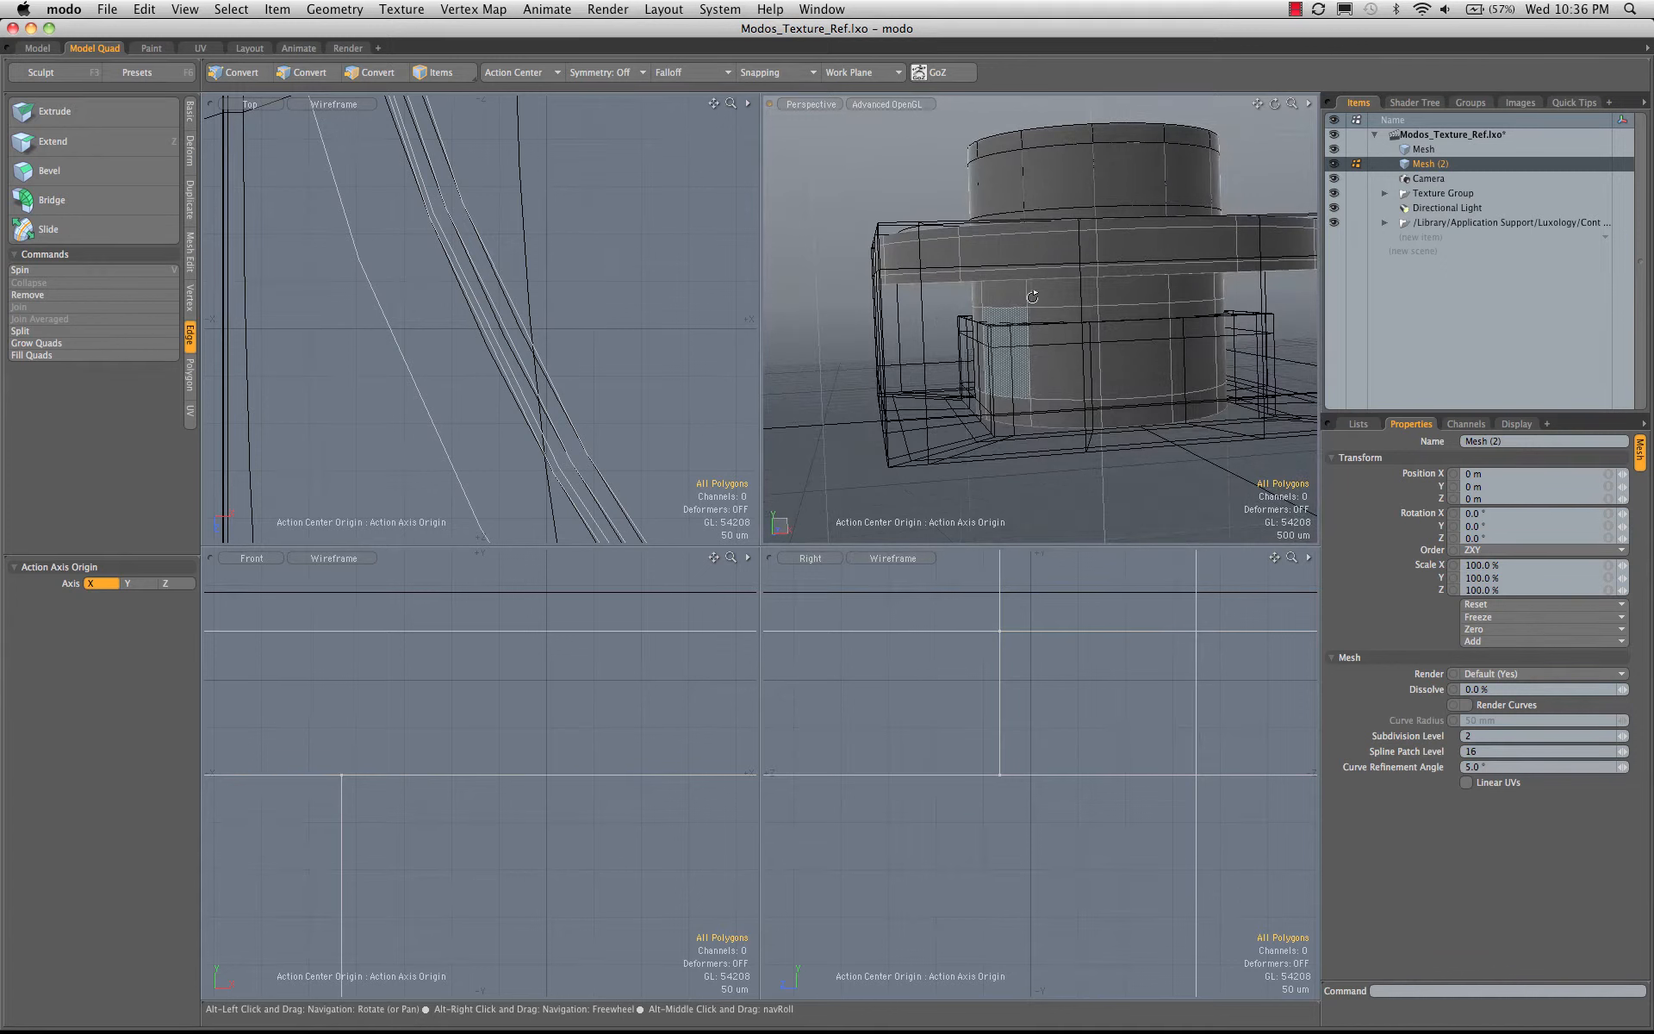
{"action": "double_click", "coordinate": [1083, 355]}
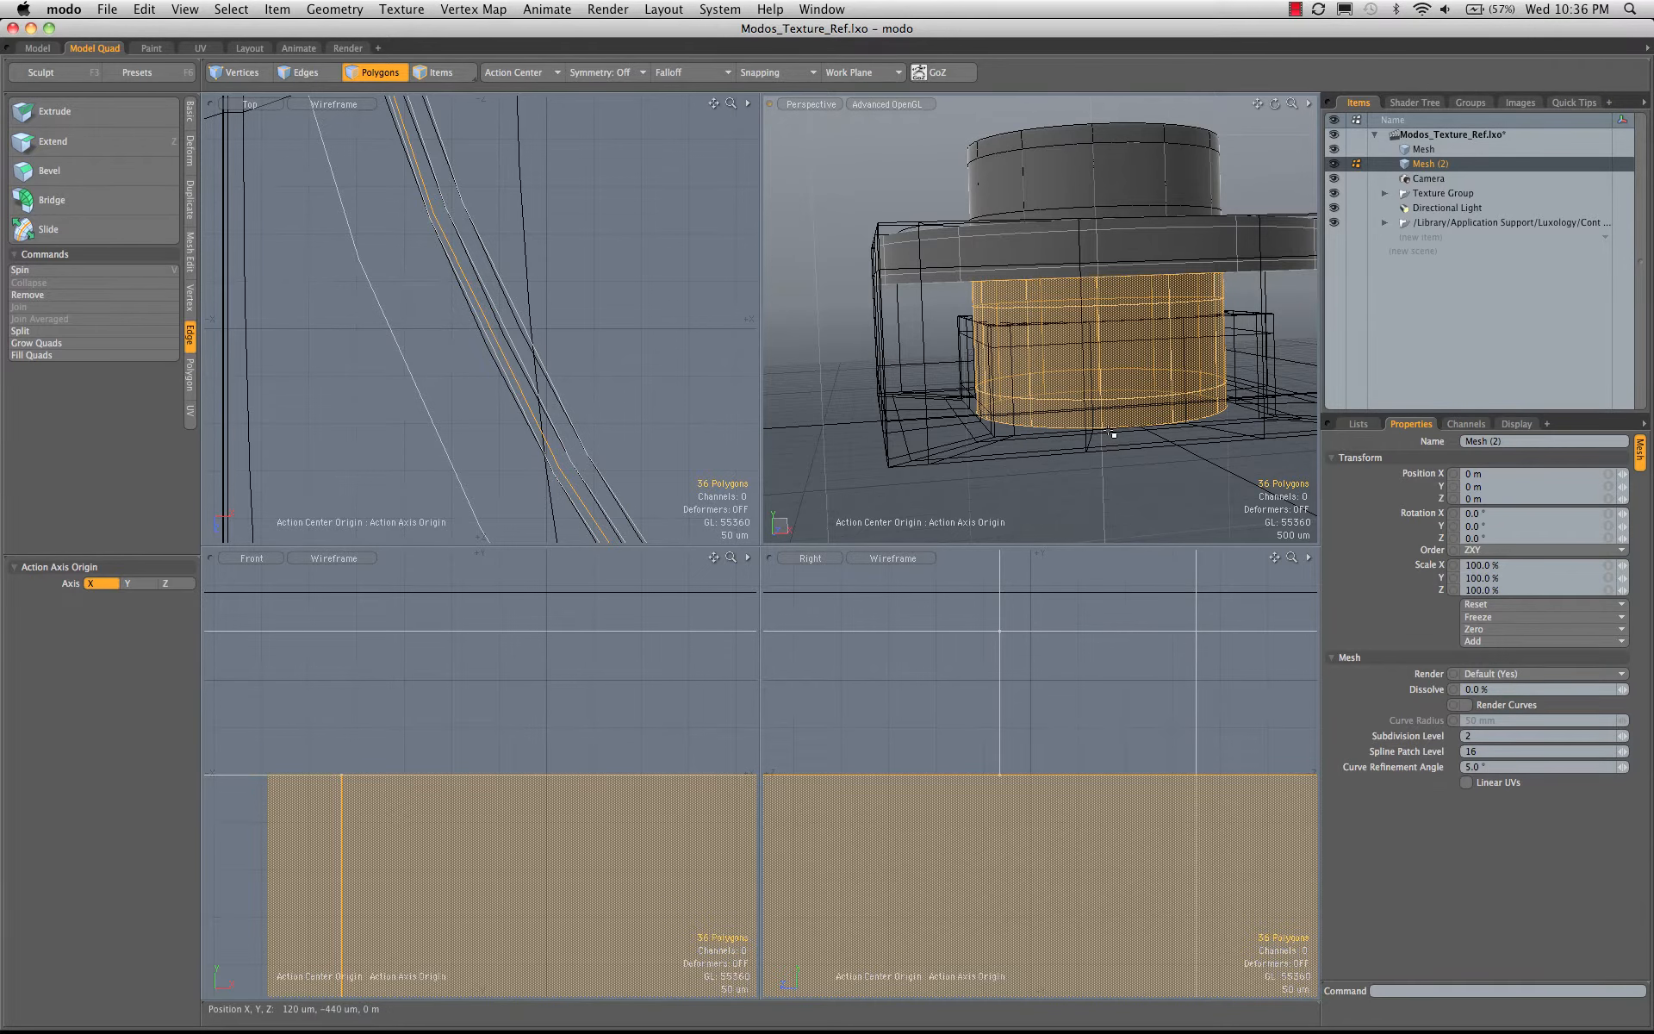
{"action": "key", "text": "r"}
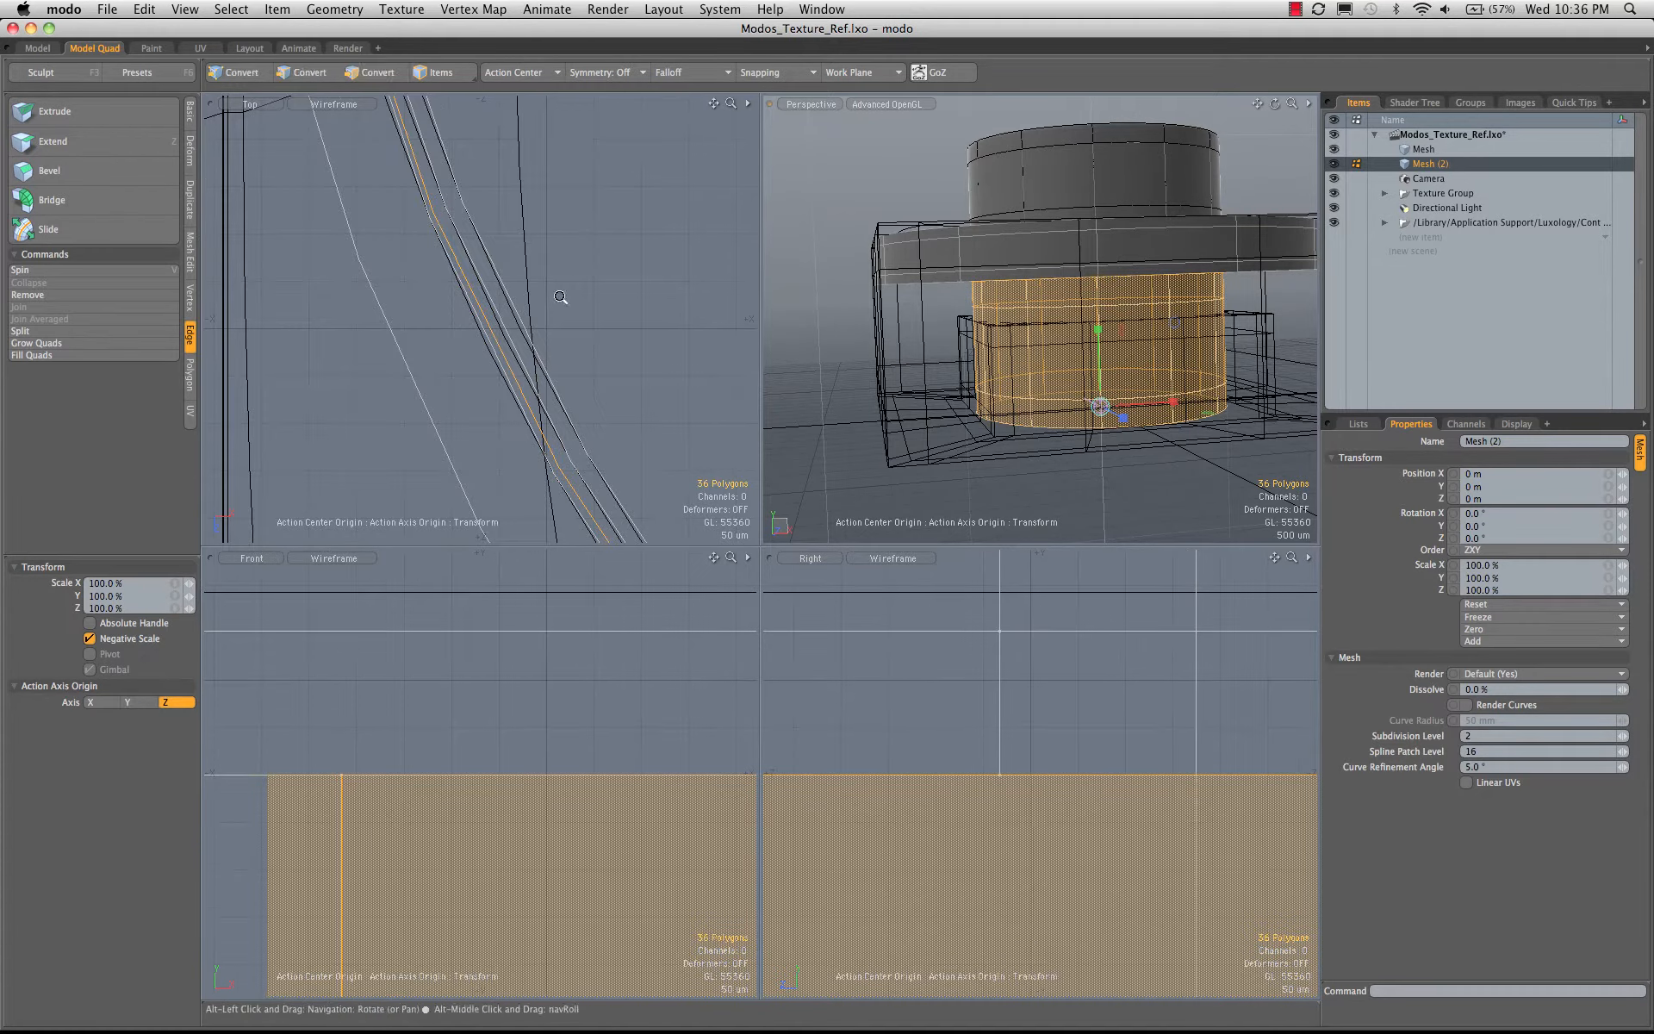
{"action": "left_click_drag", "start_coordinate": [554, 302], "coordinate": [516, 270], "text": "ctrl+alt"}
{"action": "key", "text": "a"}
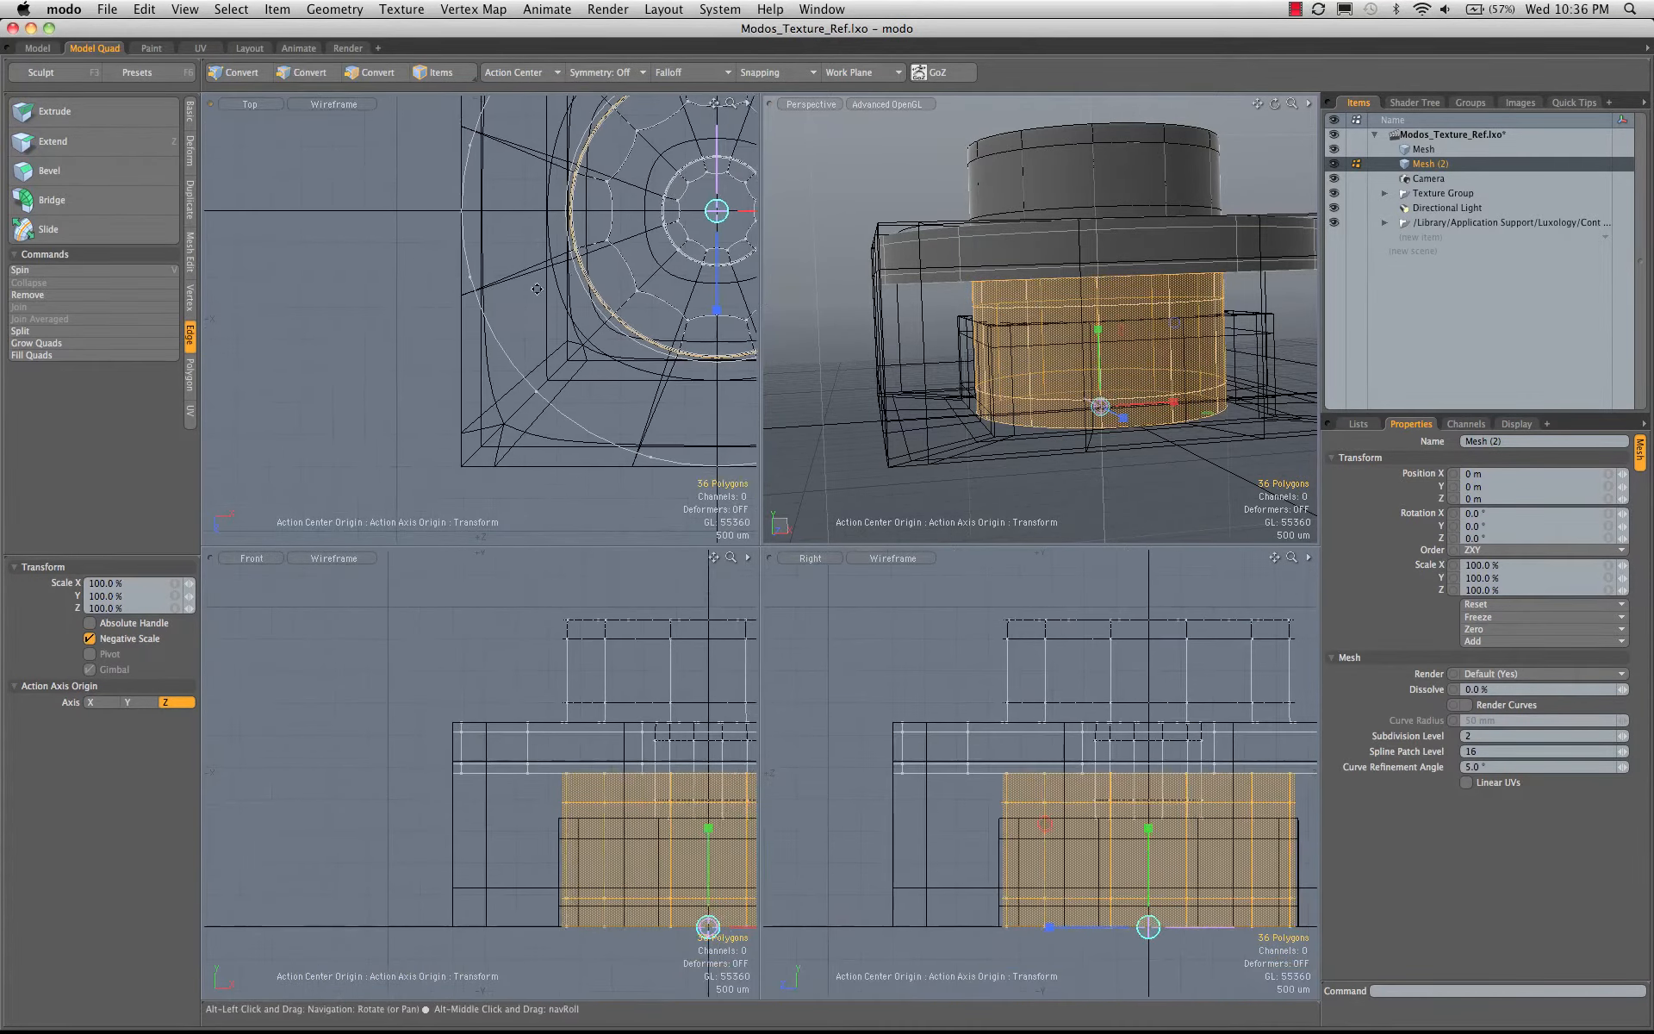
{"action": "left_click_drag", "start_coordinate": [654, 375], "coordinate": [692, 403]}
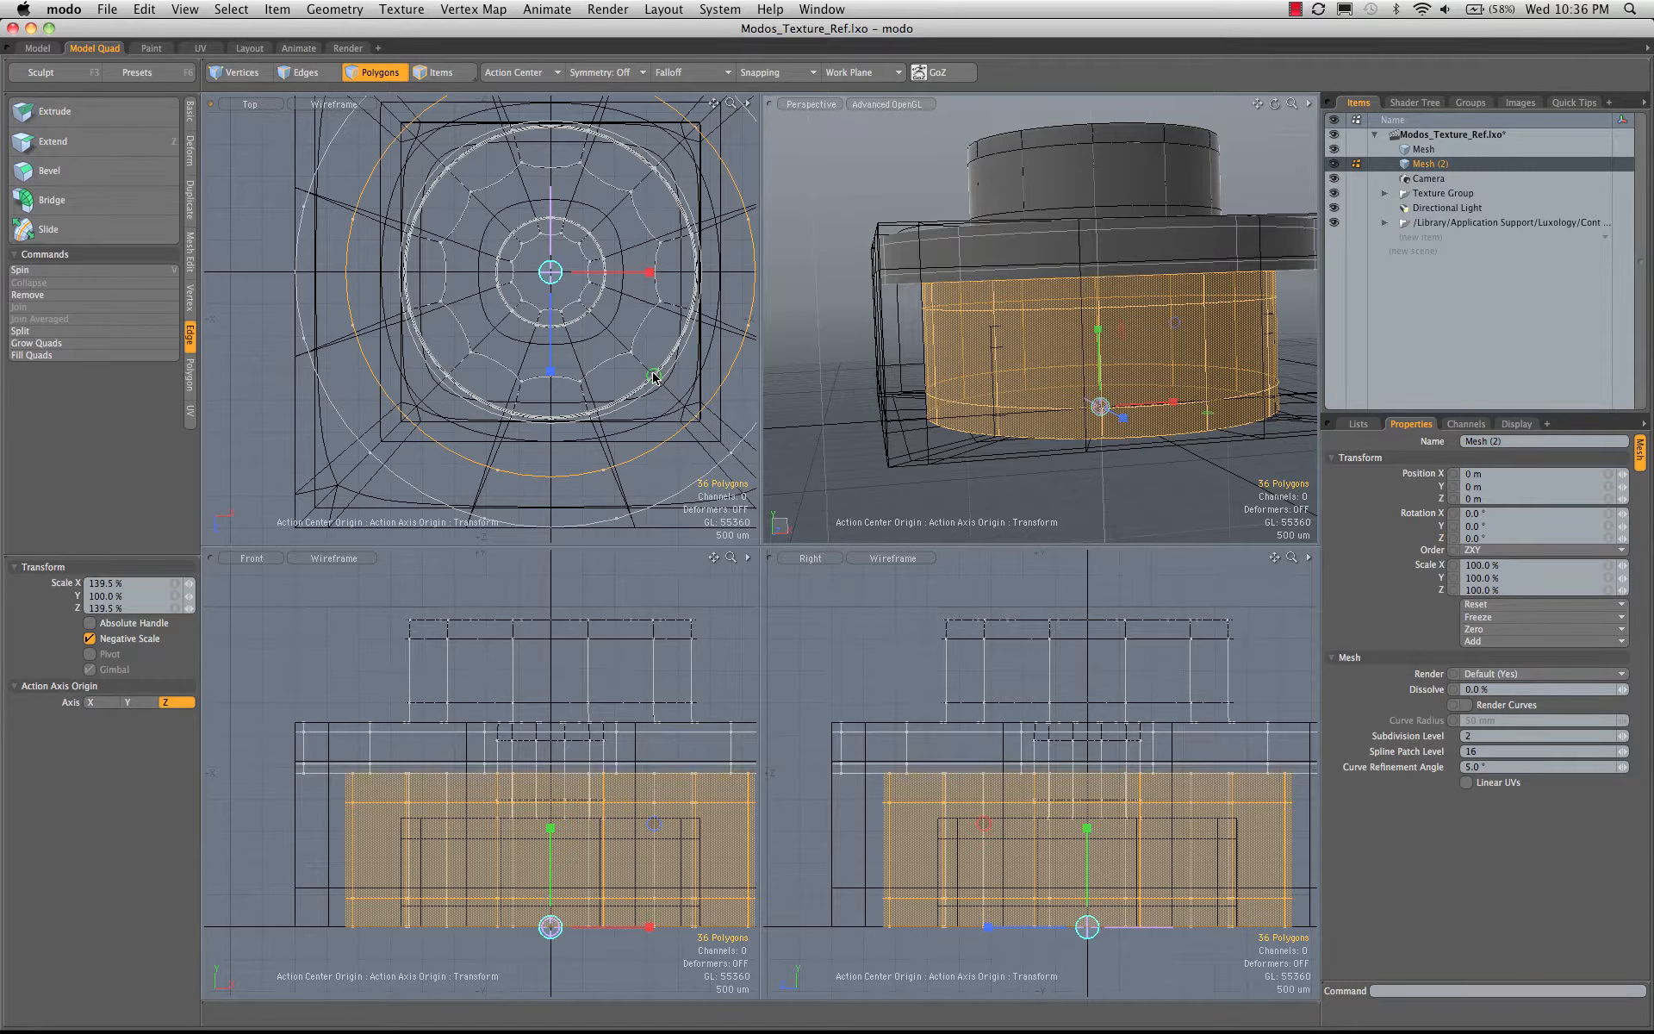
{"action": "left_click_drag", "start_coordinate": [654, 377], "coordinate": [654, 376]}
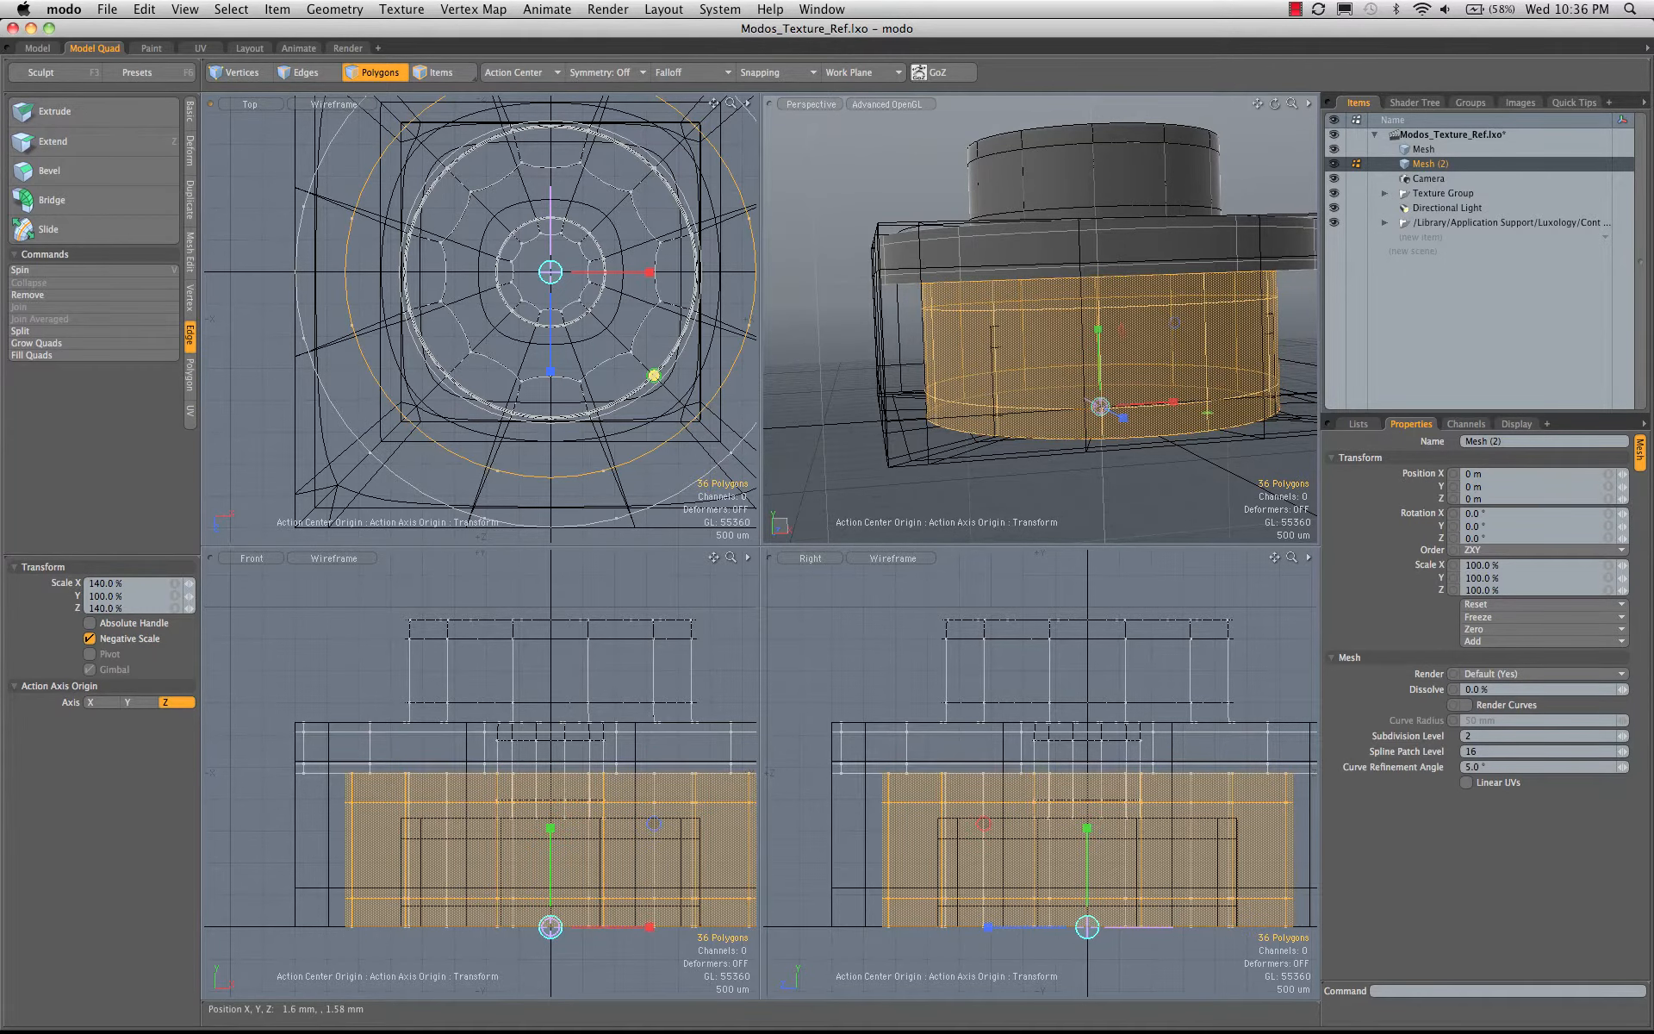
{"action": "mouse_move", "coordinate": [844, 350]}
{"action": "left_mouse_down", "text": "alt"}
{"action": "mouse_move", "coordinate": [828, 297]}
{"action": "mouse_move", "coordinate": [822, 328]}
{"action": "left_mouse_up", "text": "alt"}
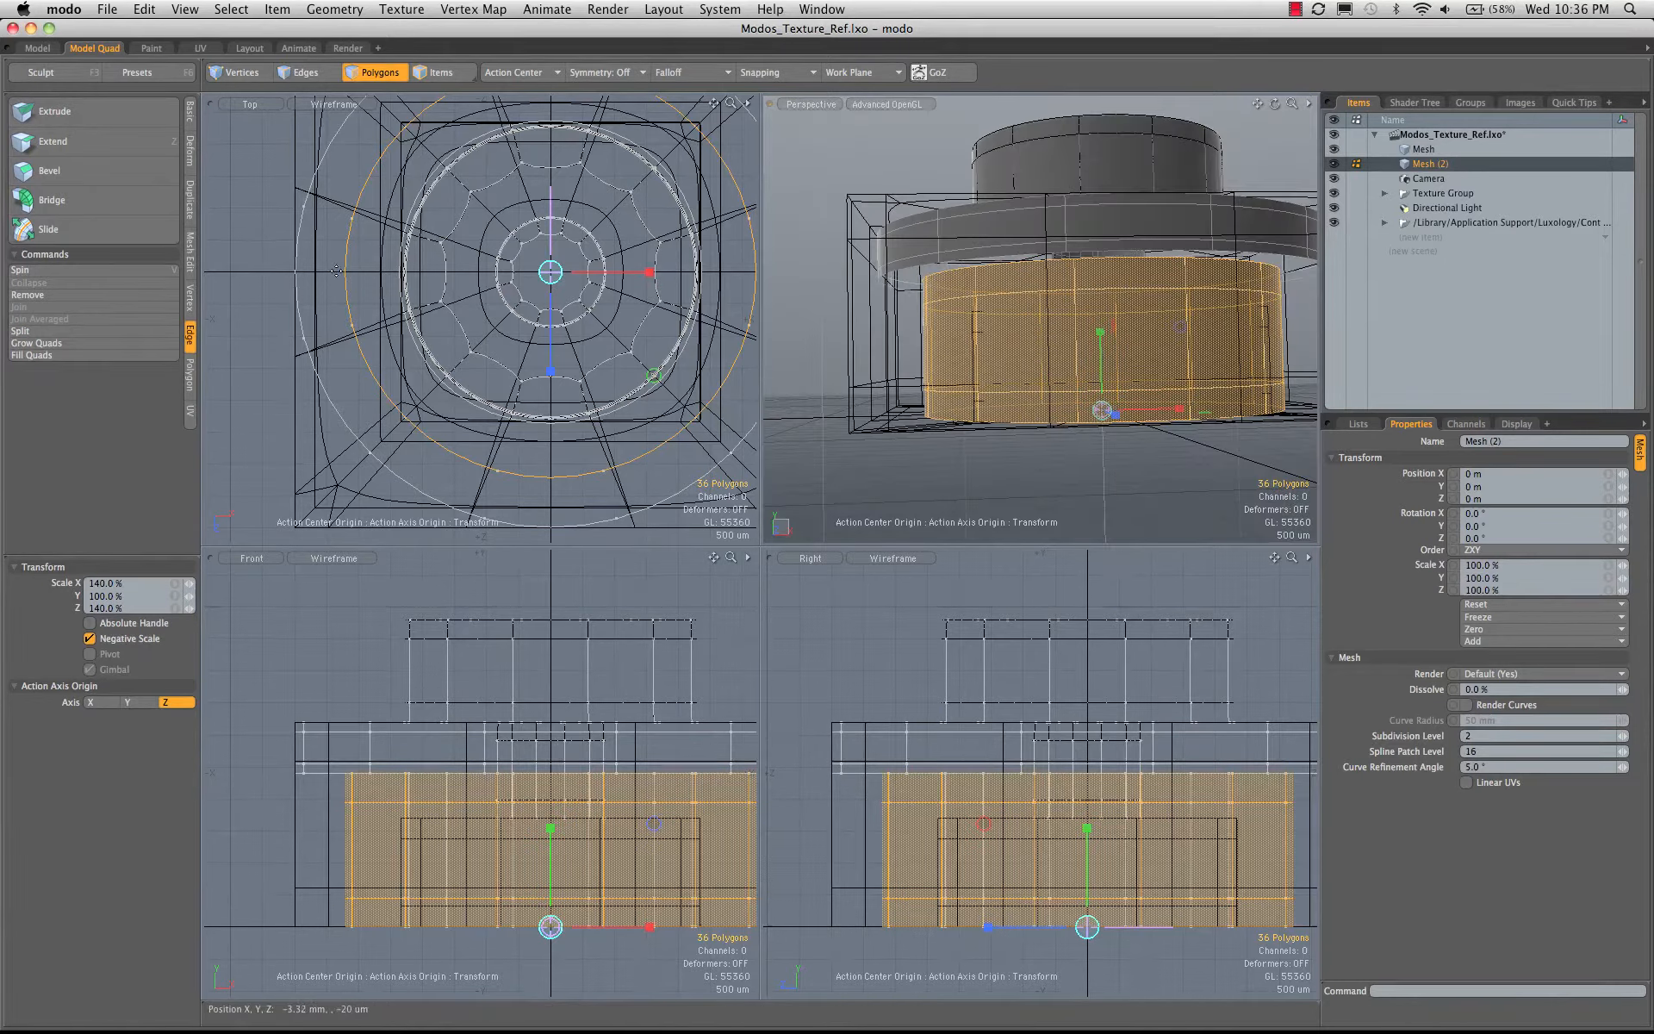
- Drop the Transform tool, select the inner cylinder to examine its fit inside the enlarged one, and clear the selection
{"action": "left_click_drag", "start_coordinate": [1055, 327], "coordinate": [965, 362], "text": "alt"}
{"action": "key", "text": "space"}
{"action": "left_click", "coordinate": [1010, 283]}
{"action": "mouse_move", "coordinate": [915, 185]}
{"action": "left_mouse_down", "text": "alt"}
{"action": "mouse_move", "coordinate": [874, 125]}
{"action": "mouse_move", "coordinate": [899, 163]}
{"action": "left_mouse_up", "text": "alt"}
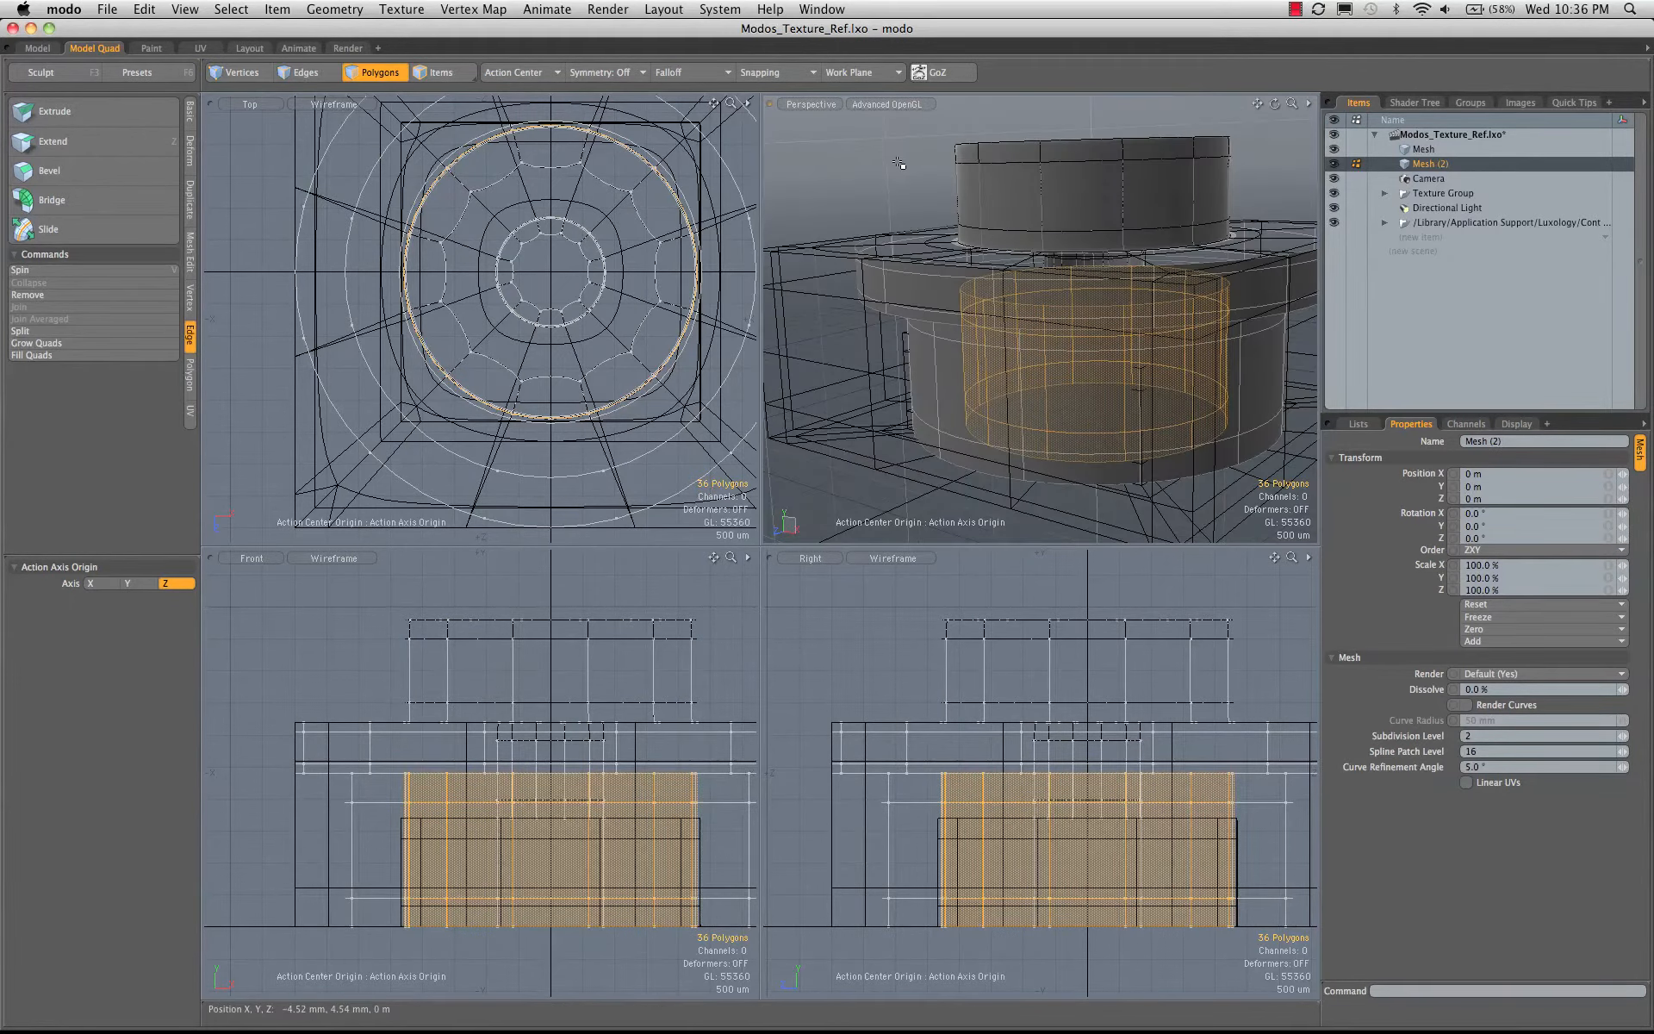
{"action": "left_click", "coordinate": [899, 164]}
- Bridge the wide ring's top edge loop to the knob's bottom edge loop
{"action": "left_click_drag", "start_coordinate": [982, 256], "coordinate": [1025, 345], "text": "alt"}
{"action": "scroll", "coordinate": [956, 327], "scroll_direction": "up", "scroll_amount": 4}
{"action": "key", "text": "2"}
{"action": "double_click", "coordinate": [1043, 371]}
{"action": "double_click", "coordinate": [1073, 252], "text": "shift"}
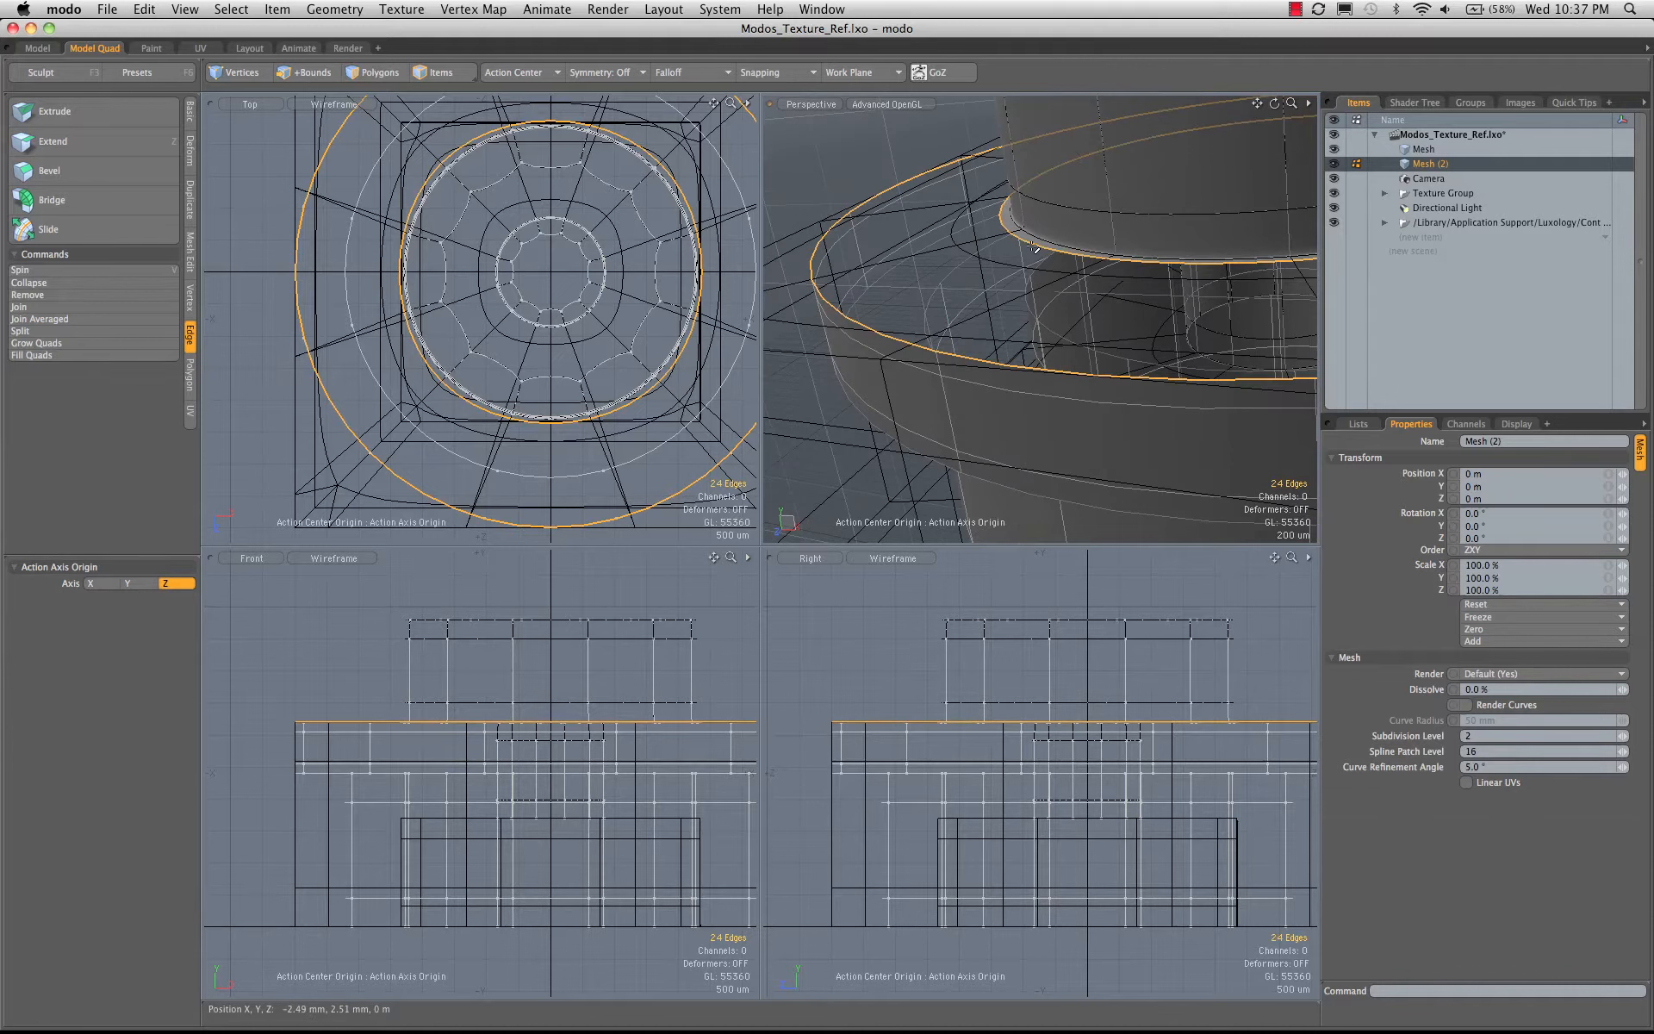
{"action": "left_click", "coordinate": [51, 199]}
{"action": "left_click_drag", "start_coordinate": [1073, 244], "coordinate": [1005, 148], "text": "alt"}
{"action": "left_click_drag", "start_coordinate": [1006, 149], "coordinate": [976, 293], "text": "alt+shift"}
{"action": "key", "text": "space"}
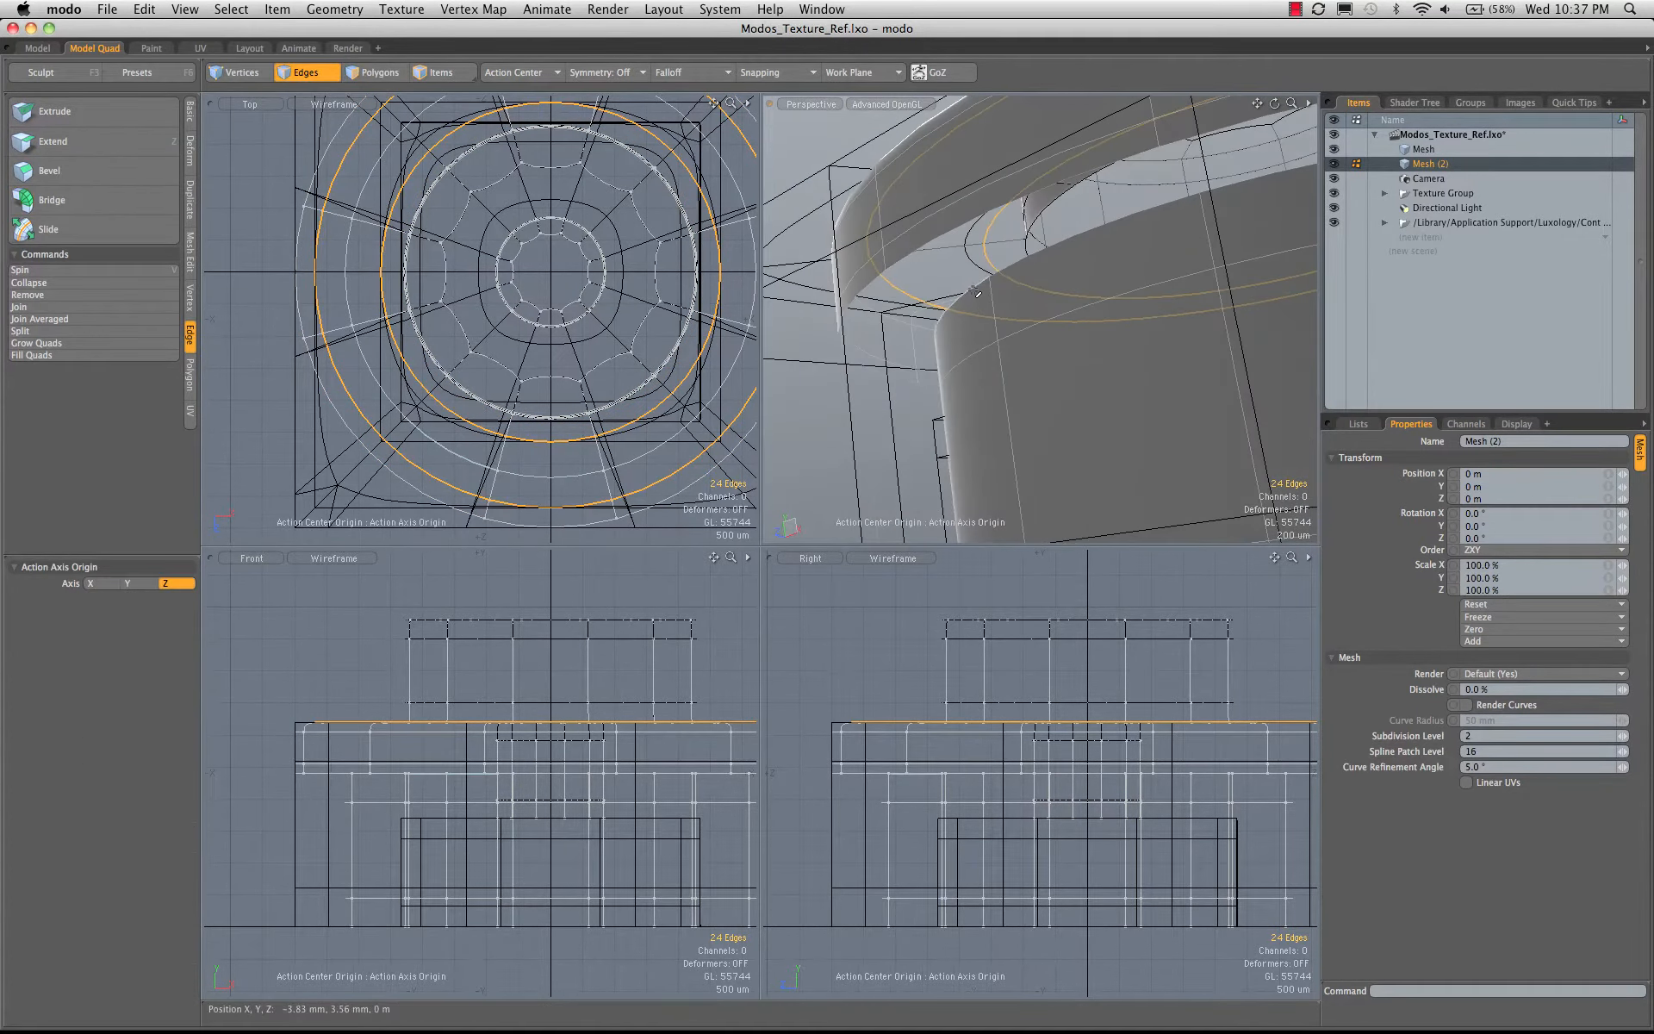
- Bridge the wide ring's bottom edge loop to the top edge loop of the larger lower cylinder
{"action": "double_click", "coordinate": [973, 291]}
{"action": "double_click", "coordinate": [943, 232], "text": "shift"}
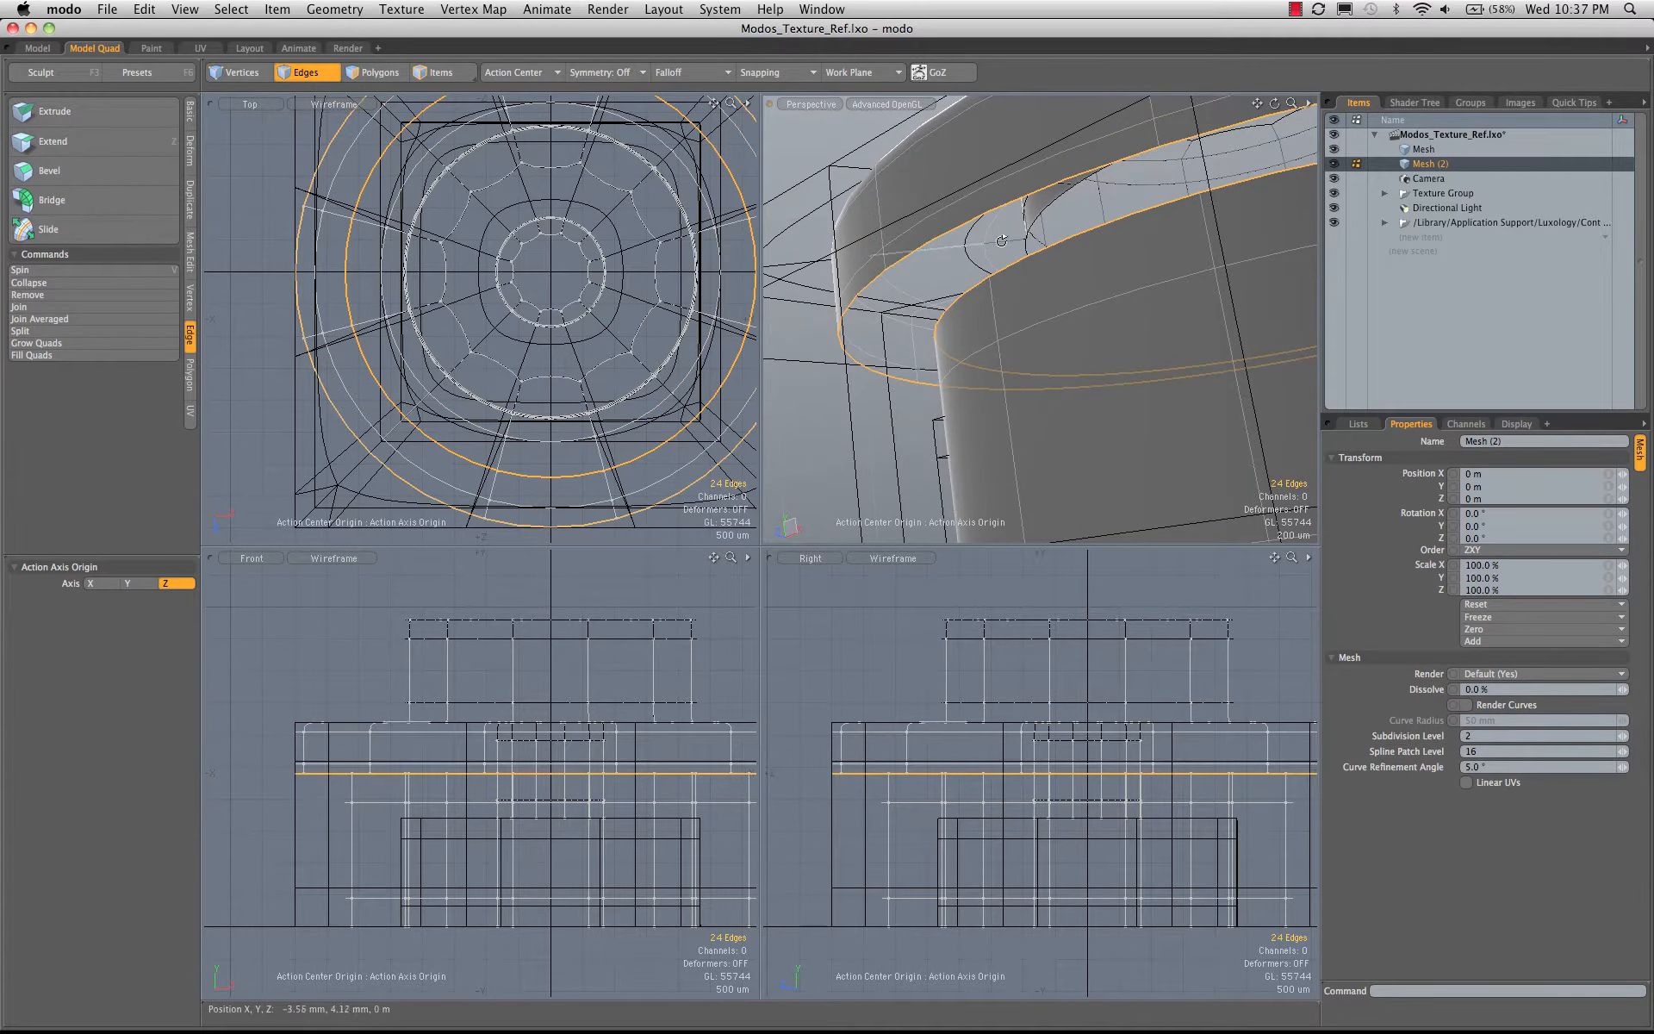
{"action": "left_click_drag", "start_coordinate": [977, 242], "coordinate": [1036, 476], "text": "alt"}
{"action": "left_click", "coordinate": [44, 198]}
{"action": "left_click", "coordinate": [1008, 251]}
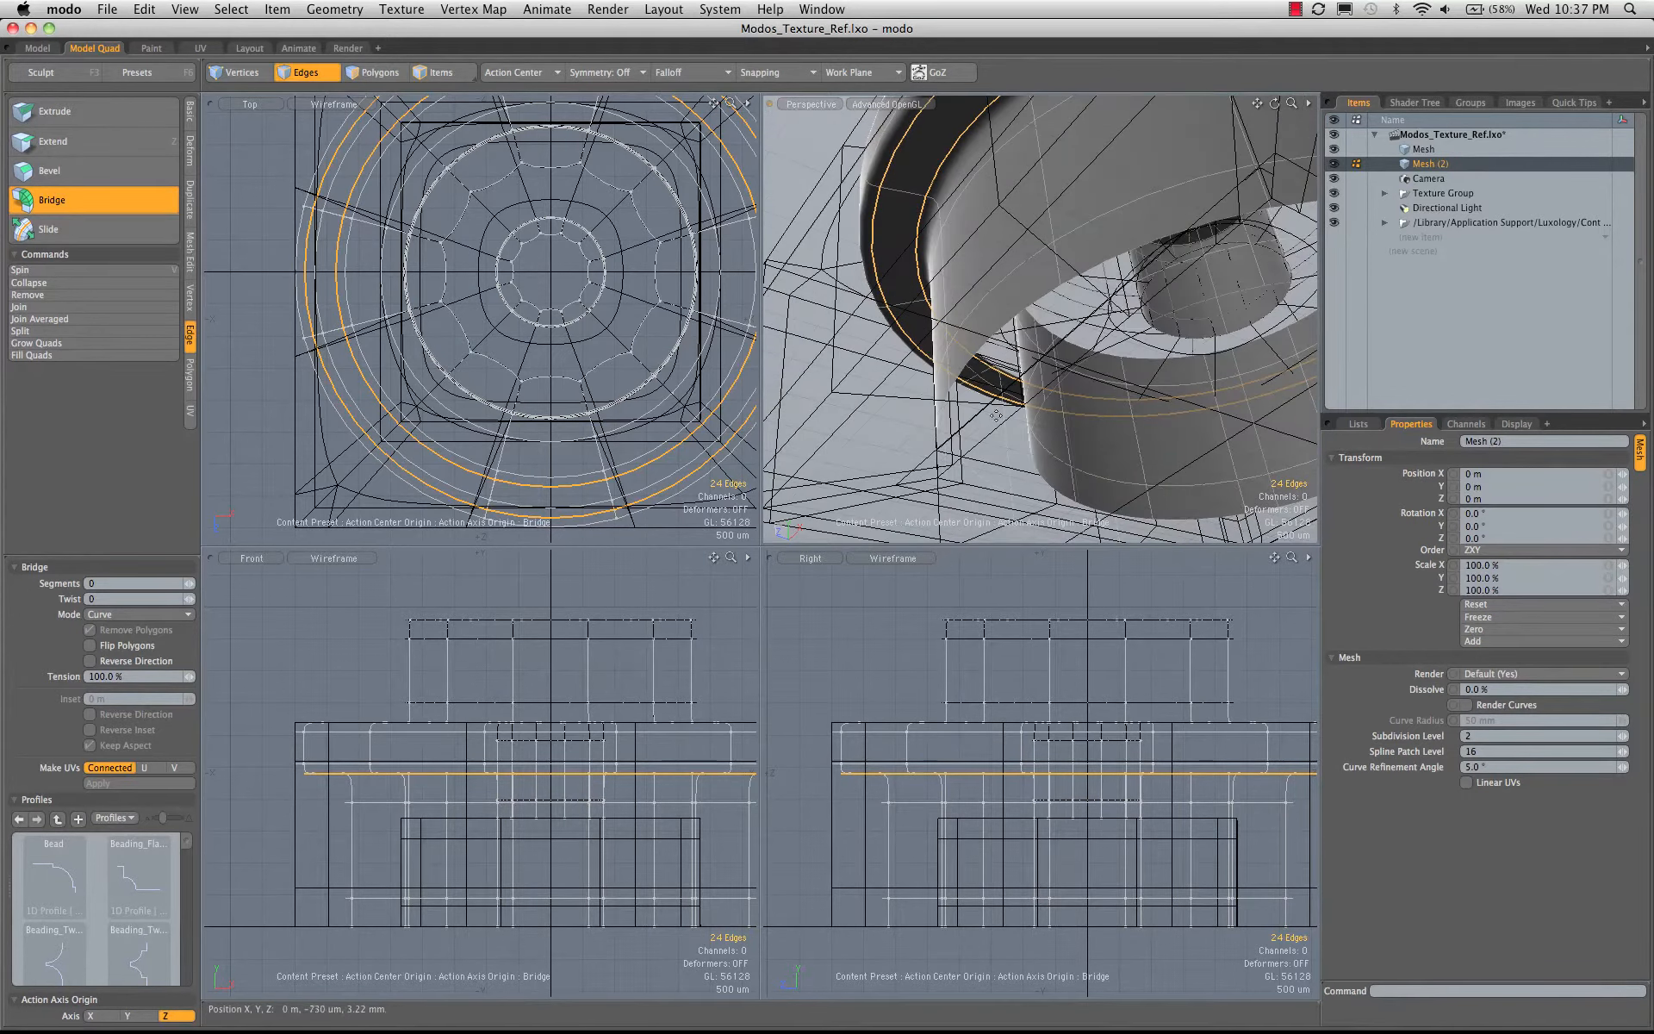
{"action": "key", "text": "space"}
- Bridge the bottom edge loops of the inner and outer lower cylinders
{"action": "double_click", "coordinate": [1037, 474]}
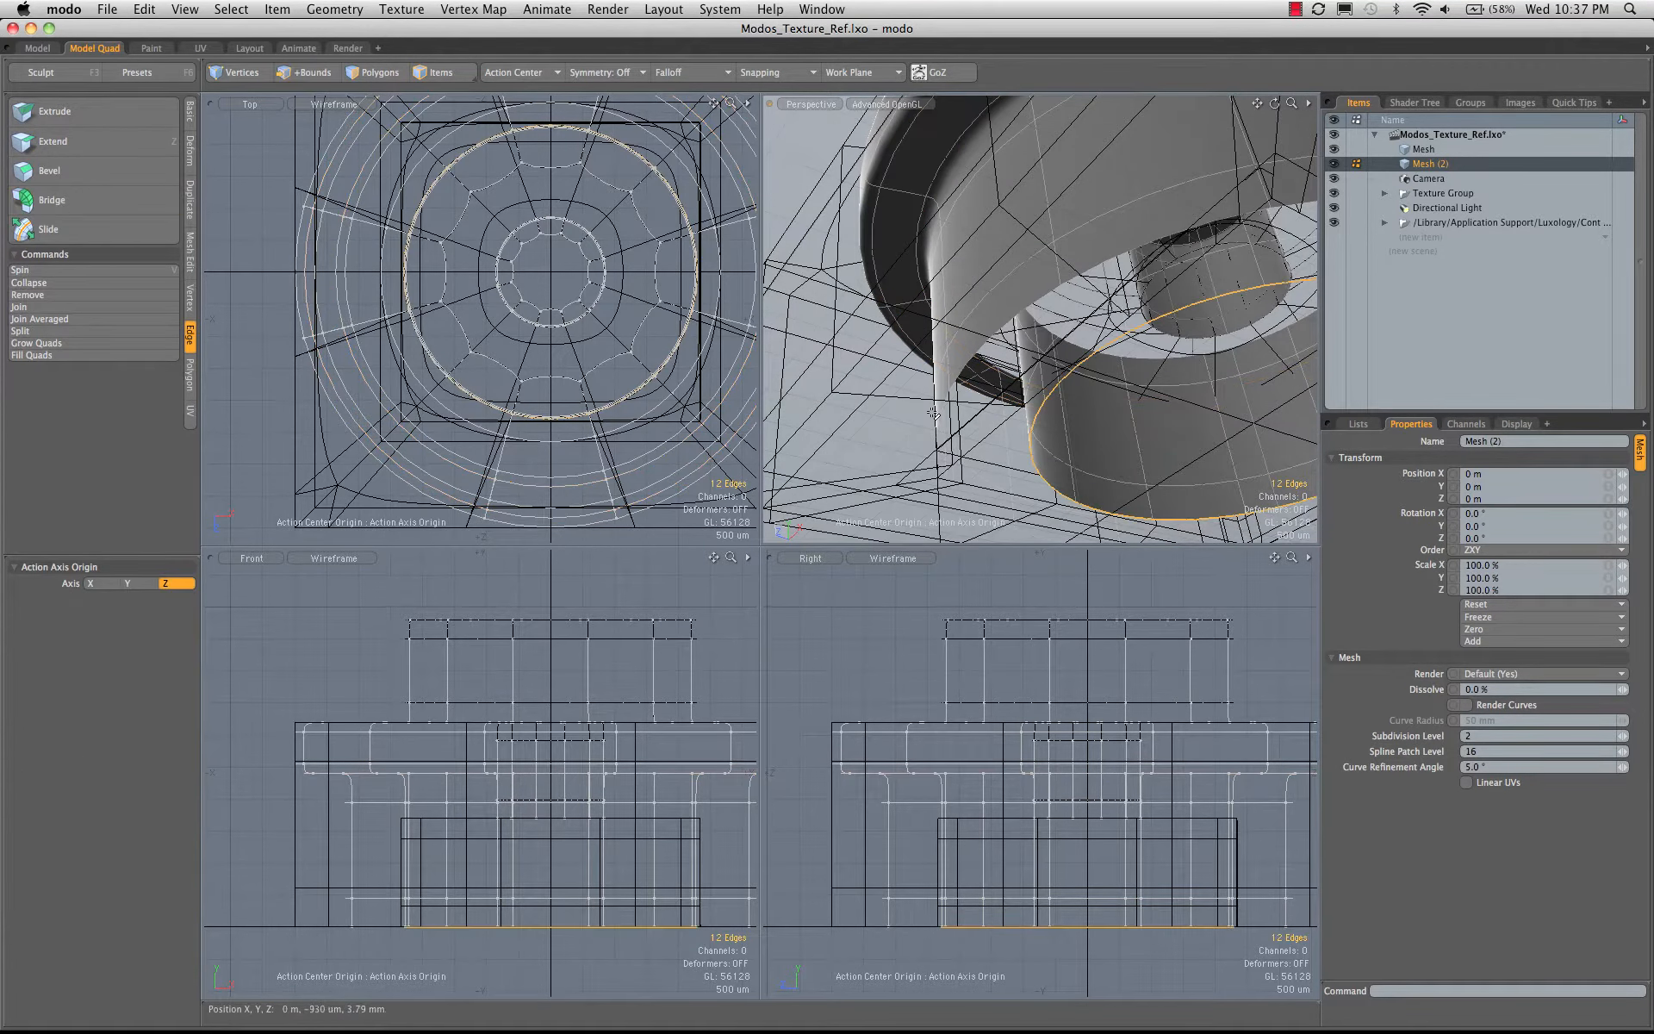
{"action": "double_click", "coordinate": [984, 346], "text": "shift"}
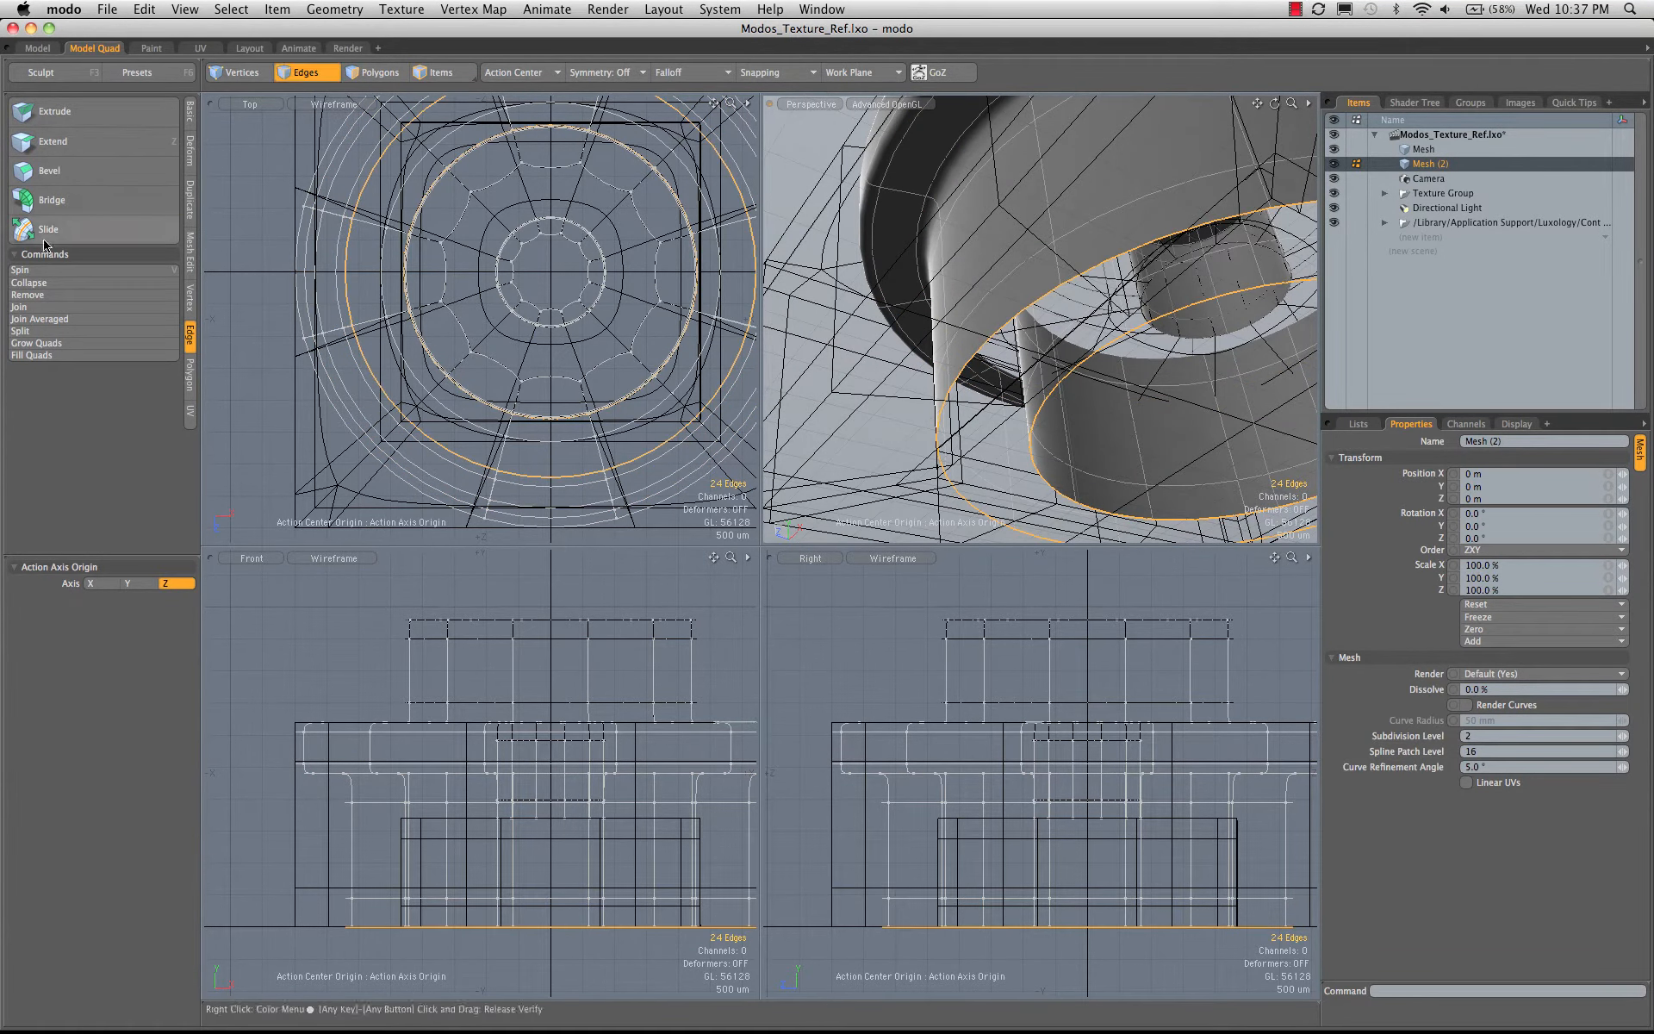
{"action": "left_click", "coordinate": [74, 200]}
{"action": "left_click_drag", "start_coordinate": [965, 328], "coordinate": [980, 278], "text": "alt"}
{"action": "key", "text": "space"}
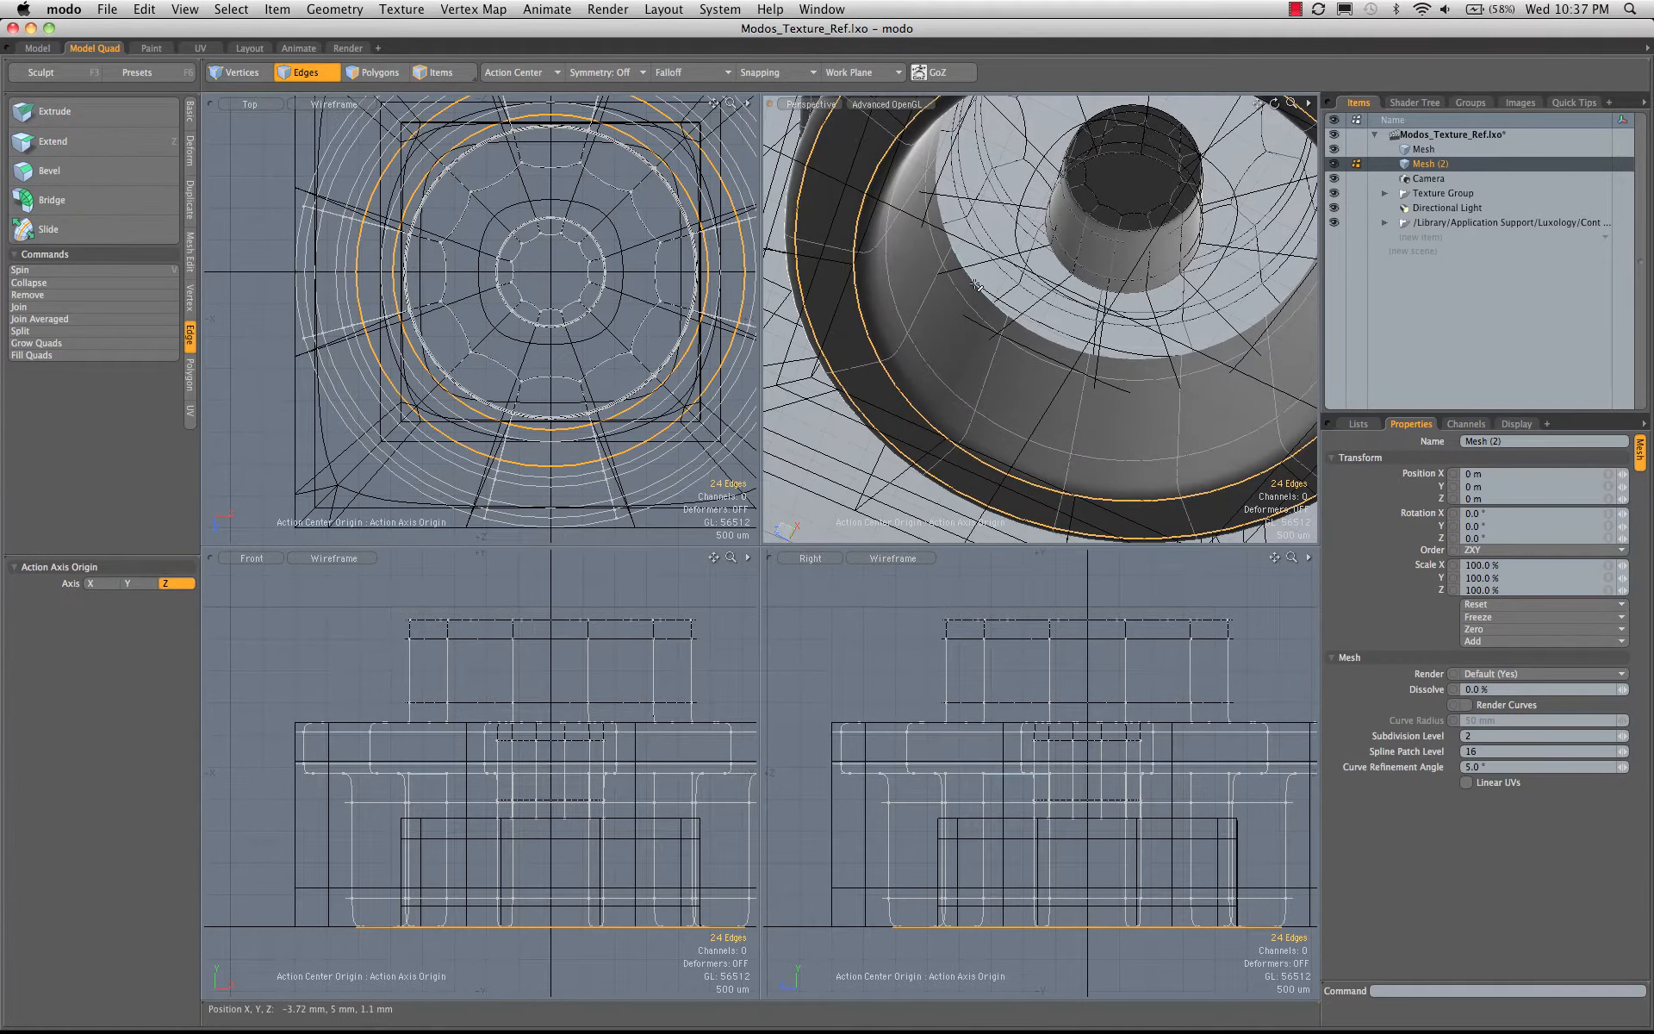
{"action": "double_click", "coordinate": [975, 284]}
{"action": "left_click_drag", "start_coordinate": [502, 778], "coordinate": [569, 772], "text": "ctrl+alt"}
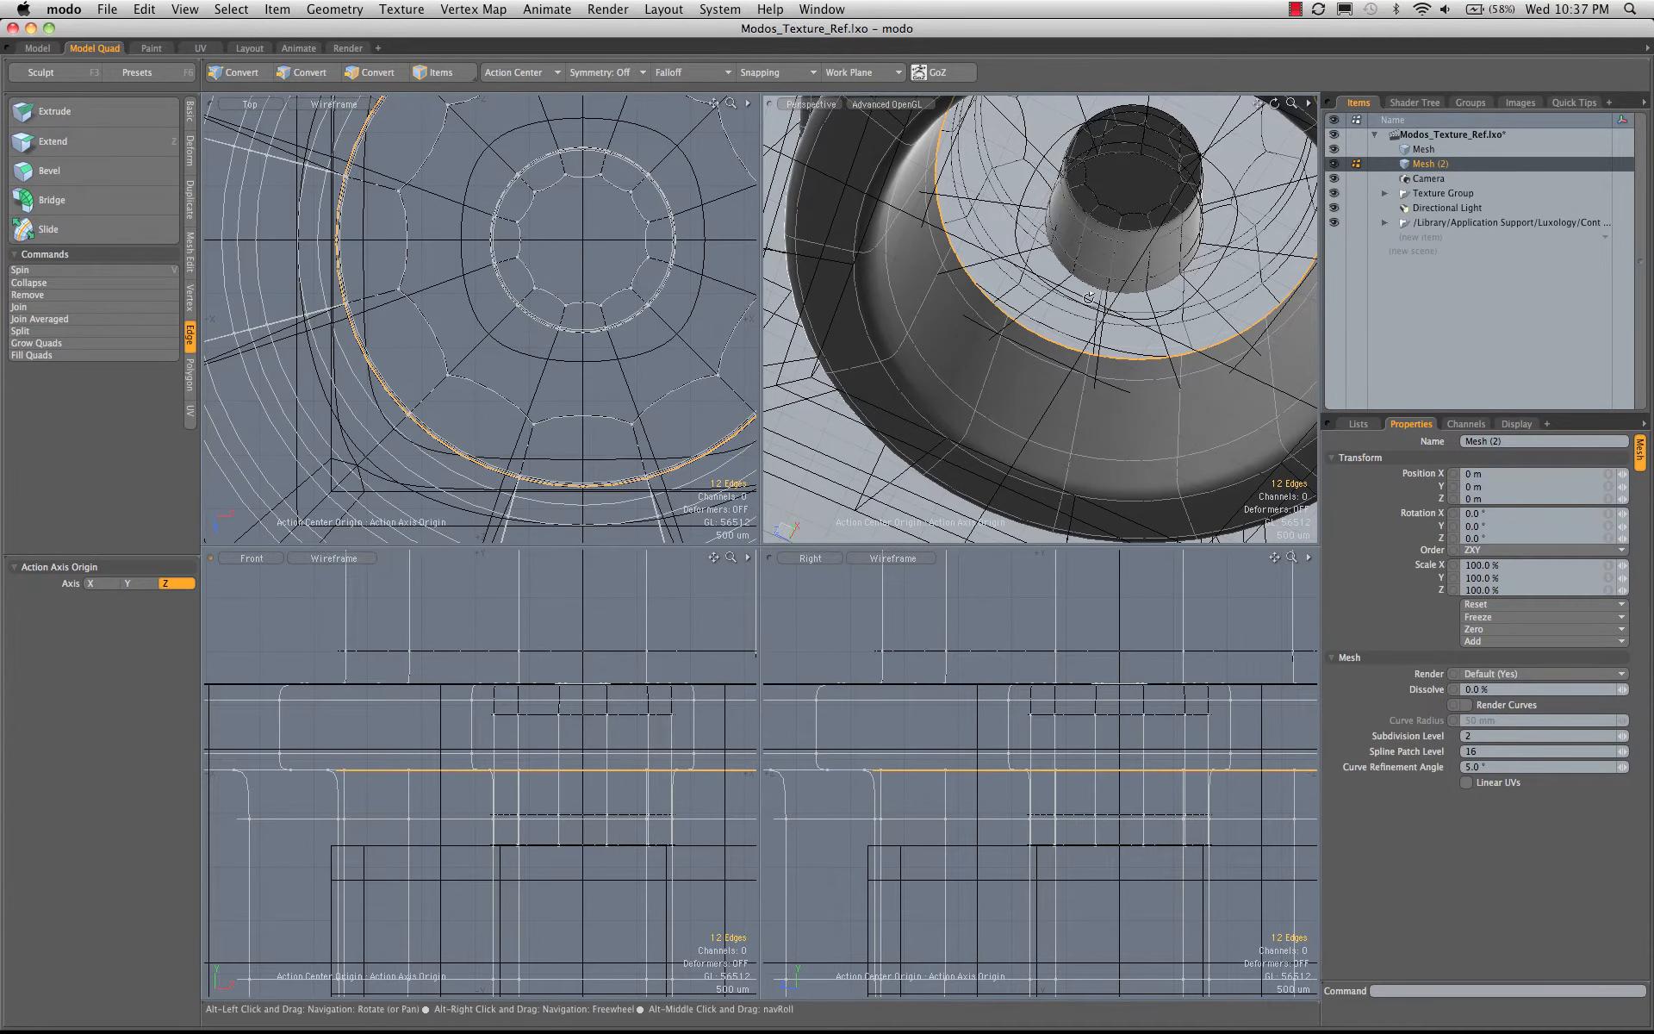
{"action": "left_click_drag", "start_coordinate": [1089, 299], "coordinate": [1077, 311], "text": "alt"}
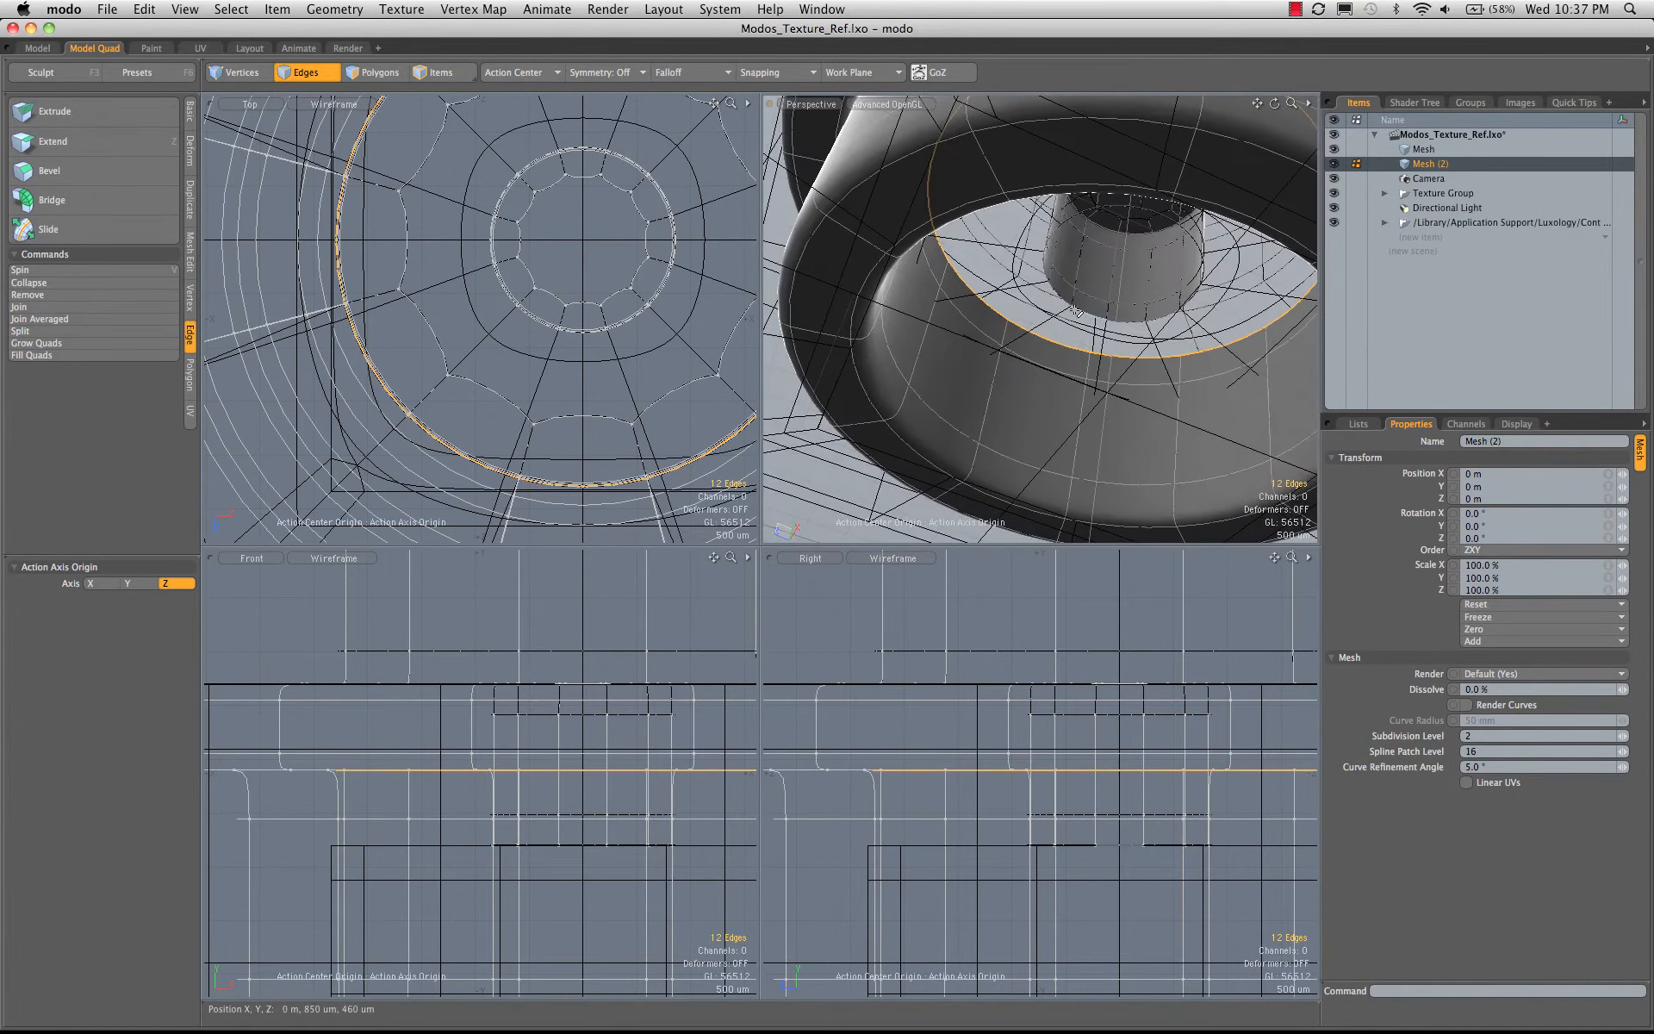
{"action": "double_click", "coordinate": [1085, 312], "text": "shift"}
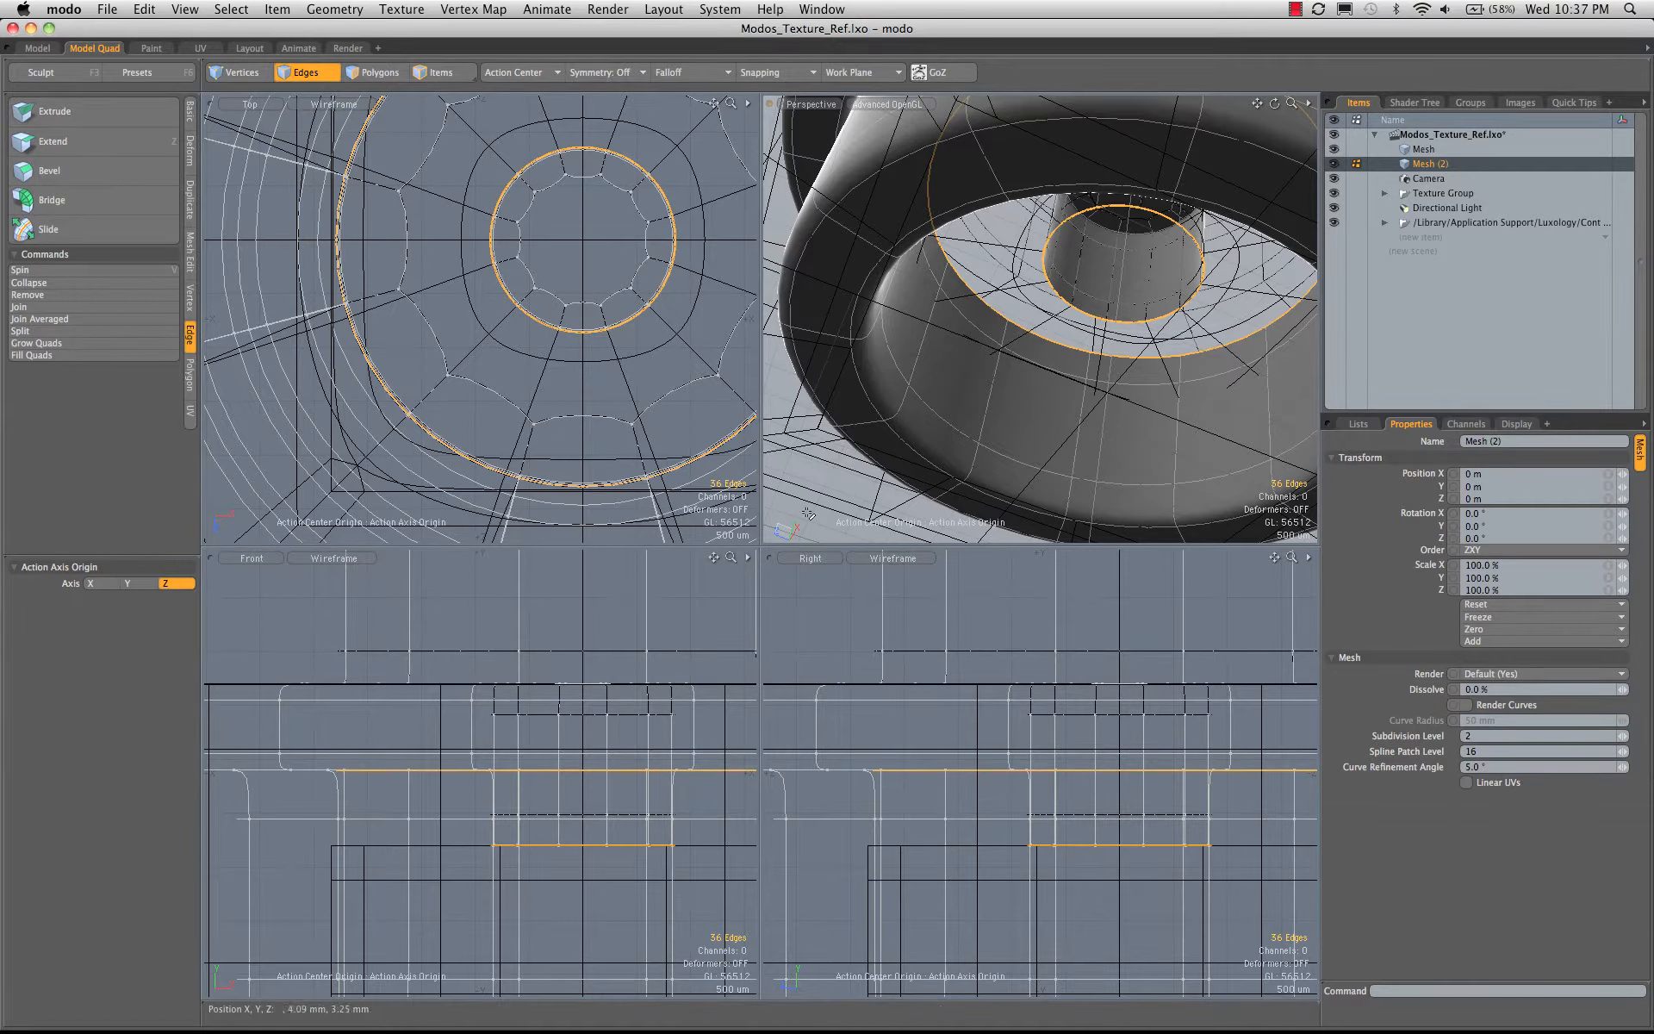
- Select the polygon band at the top of the inner lower cylinder and move it down 700 um in Y
{"action": "key", "text": "3"}
{"action": "left_click_drag", "start_coordinate": [997, 331], "coordinate": [1036, 351]}
{"action": "key", "text": "l"}
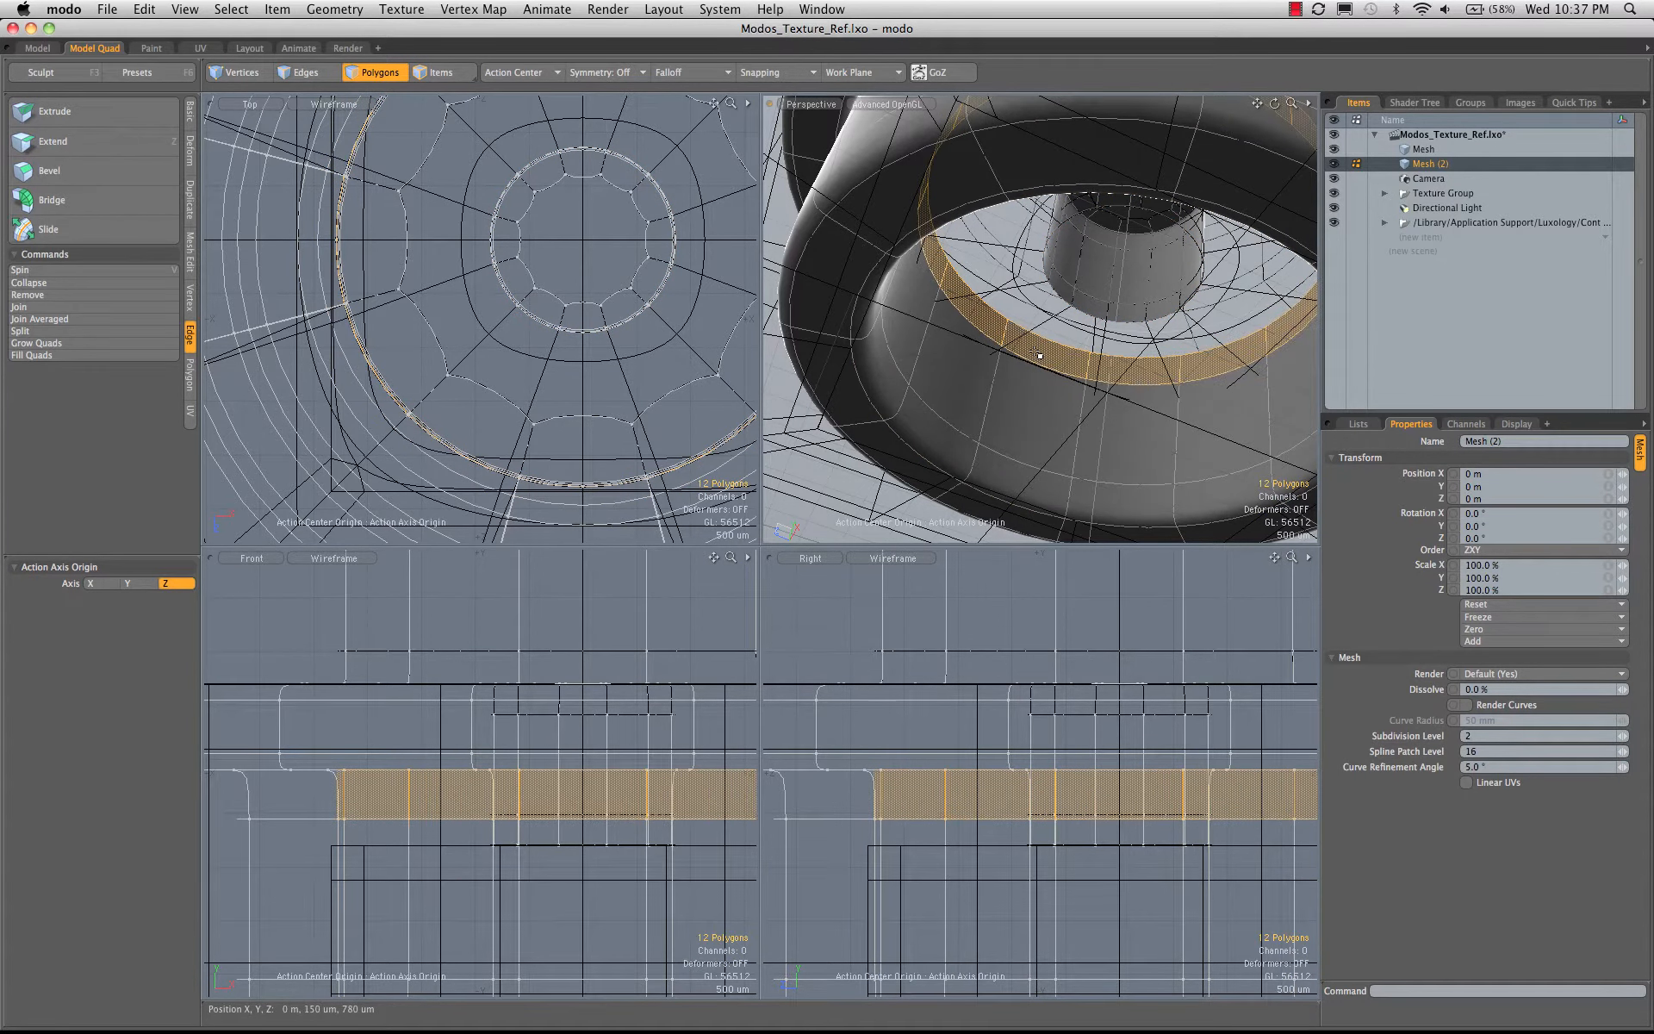
{"action": "key", "text": "w"}
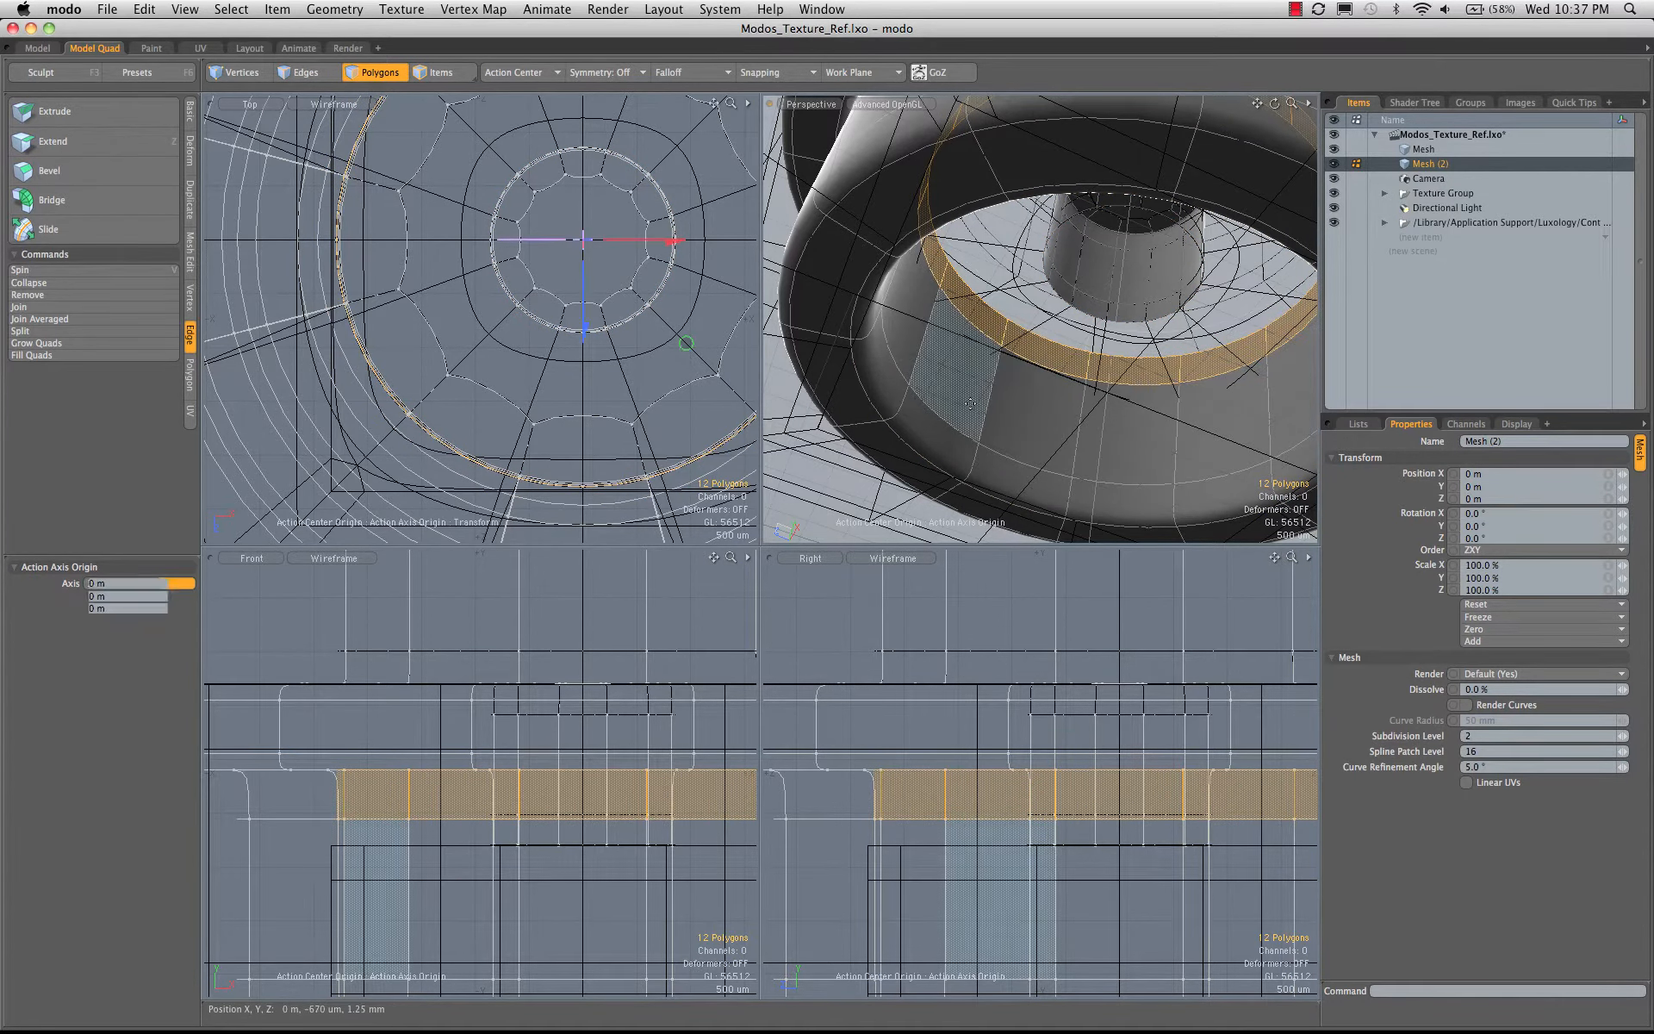
{"action": "left_click_drag", "start_coordinate": [649, 809], "coordinate": [529, 838], "text": "alt"}
{"action": "left_click_drag", "start_coordinate": [531, 842], "coordinate": [531, 857]}
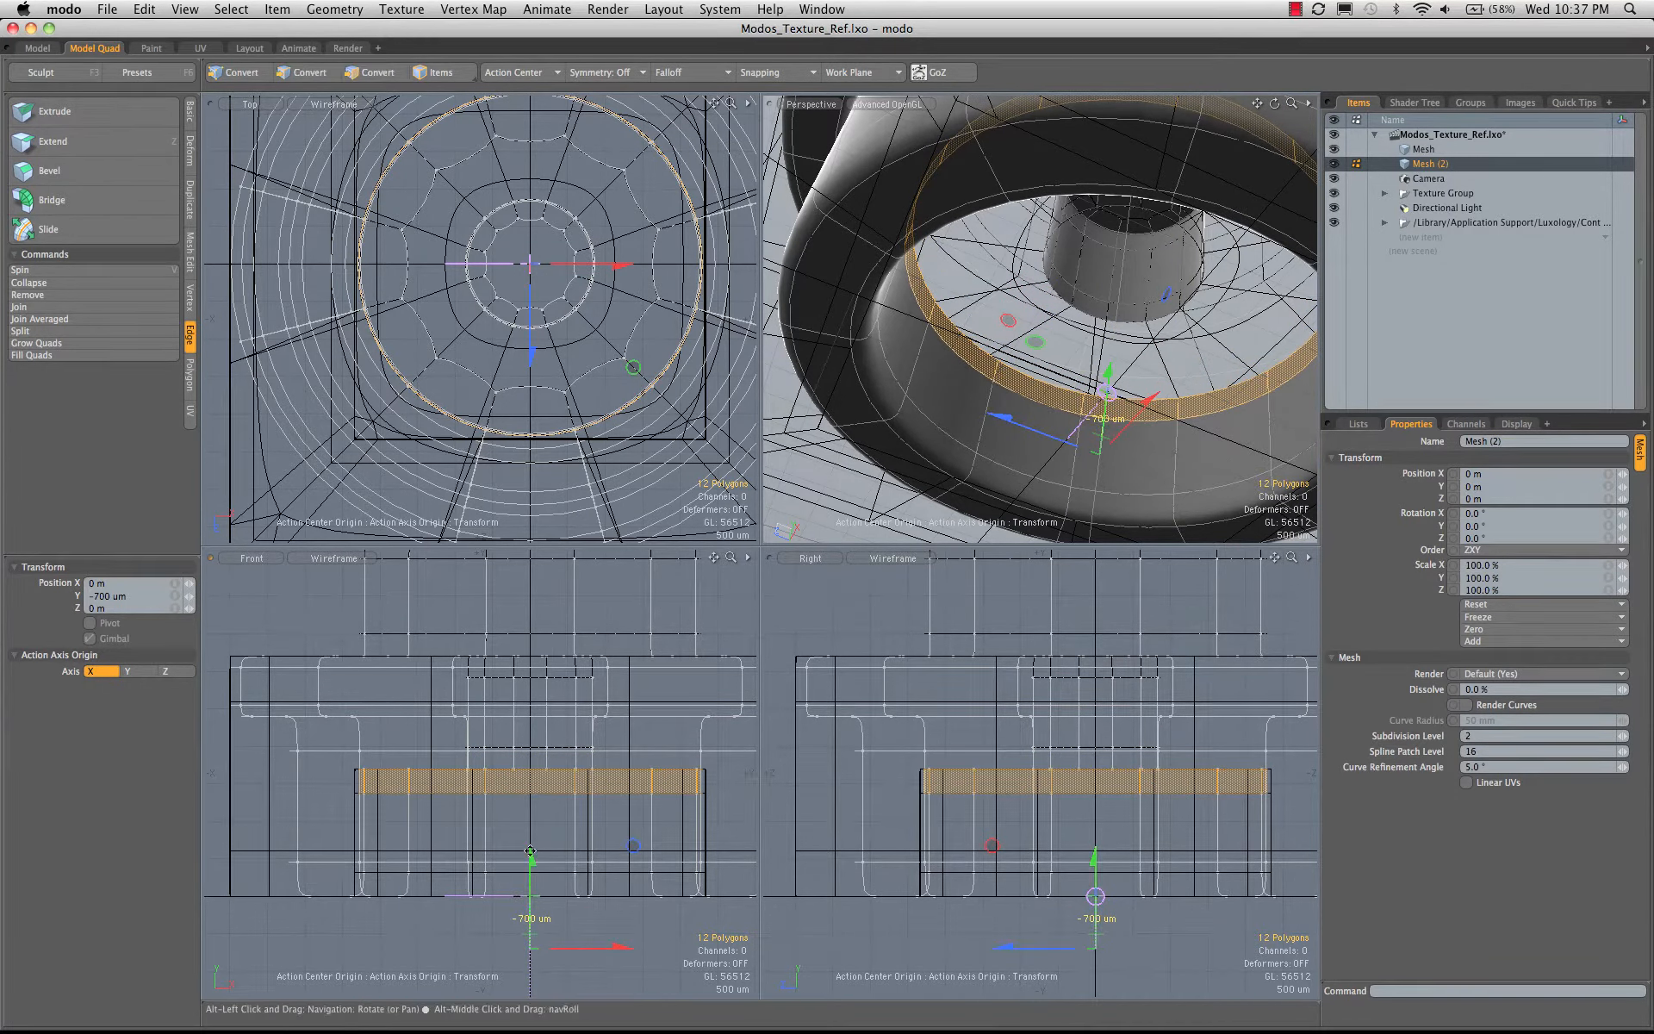
{"action": "left_click_drag", "start_coordinate": [1112, 270], "coordinate": [1053, 359], "text": "alt"}
{"action": "key", "text": "space"}
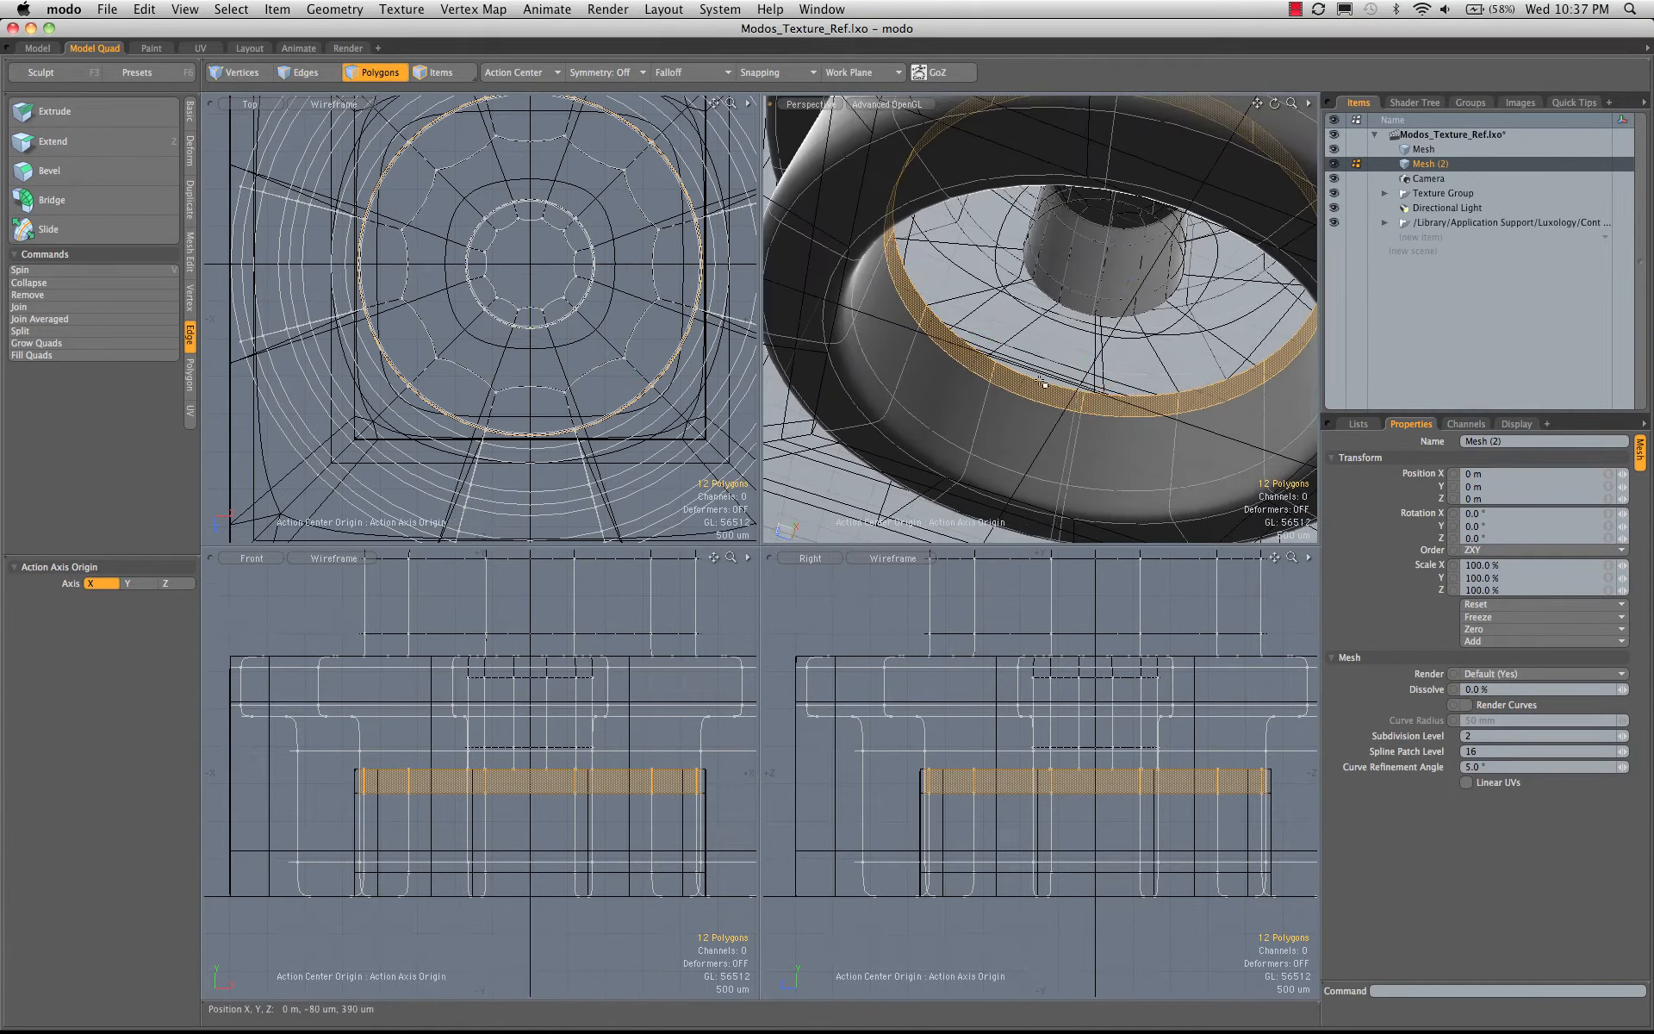
- Switch to edge selection and select only the top edge loop of the inner lower cylinder
{"action": "key", "text": "space"}
{"action": "key", "text": "space"}
{"action": "double_click", "coordinate": [1039, 381], "text": "shift"}
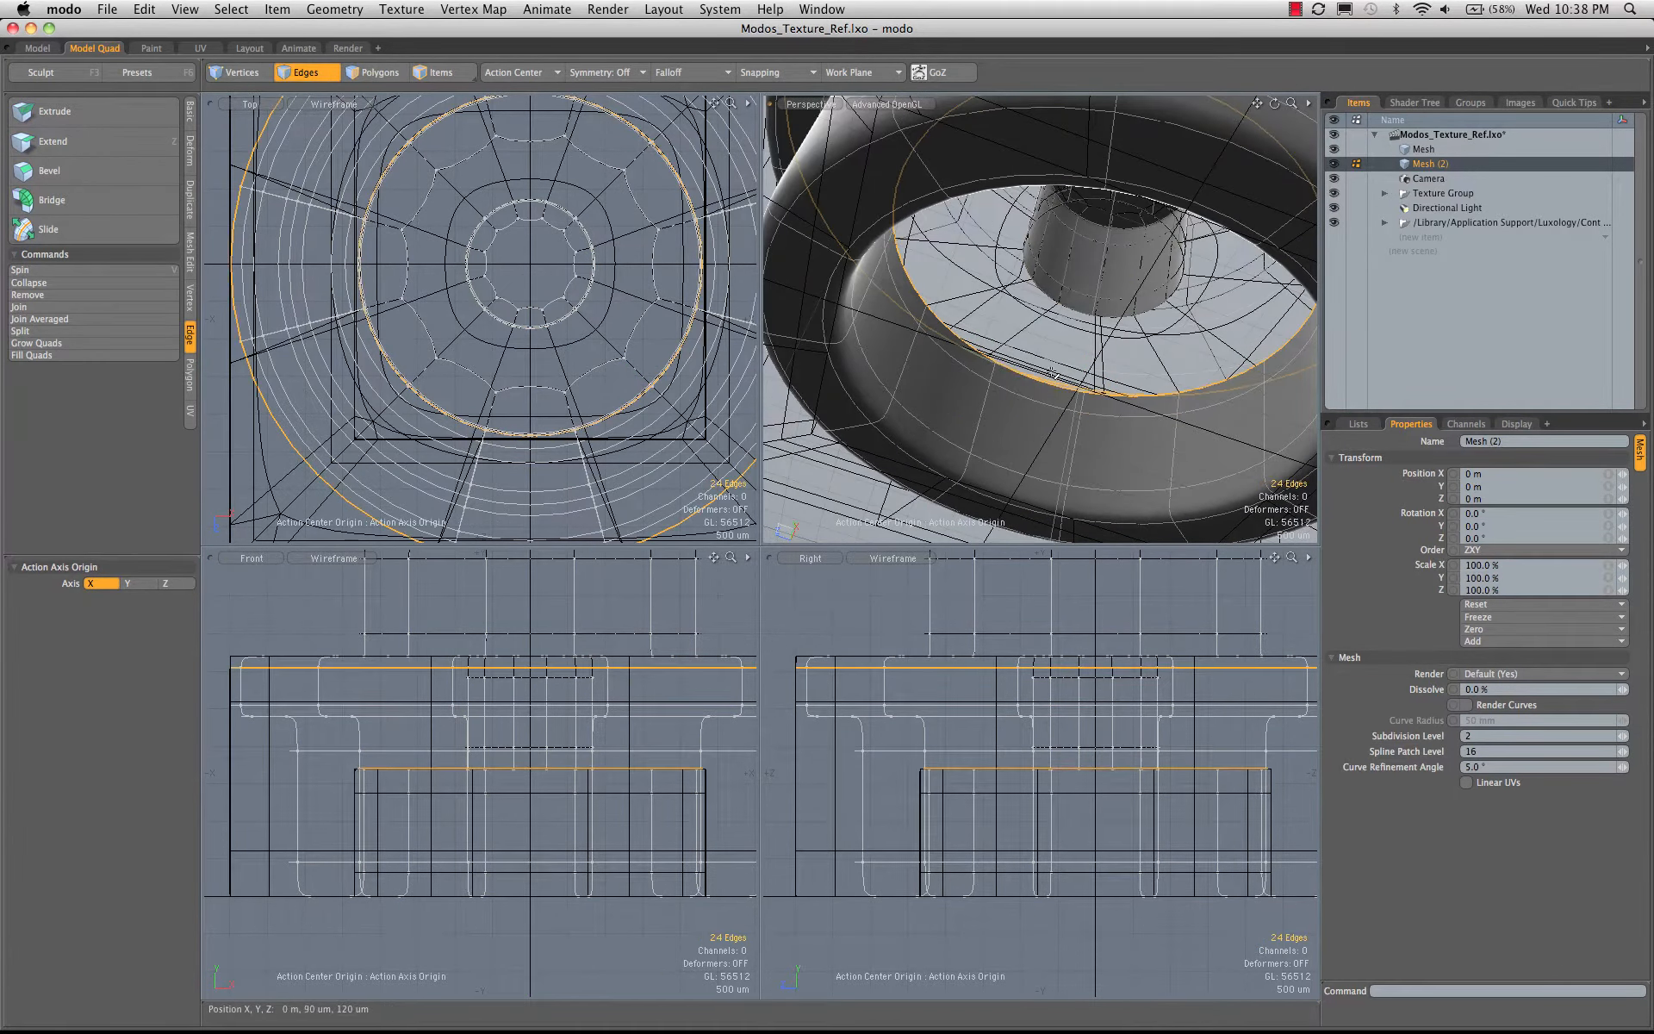
{"action": "left_click_drag", "start_coordinate": [1037, 379], "coordinate": [961, 301], "text": "alt"}
{"action": "double_click", "coordinate": [918, 277]}
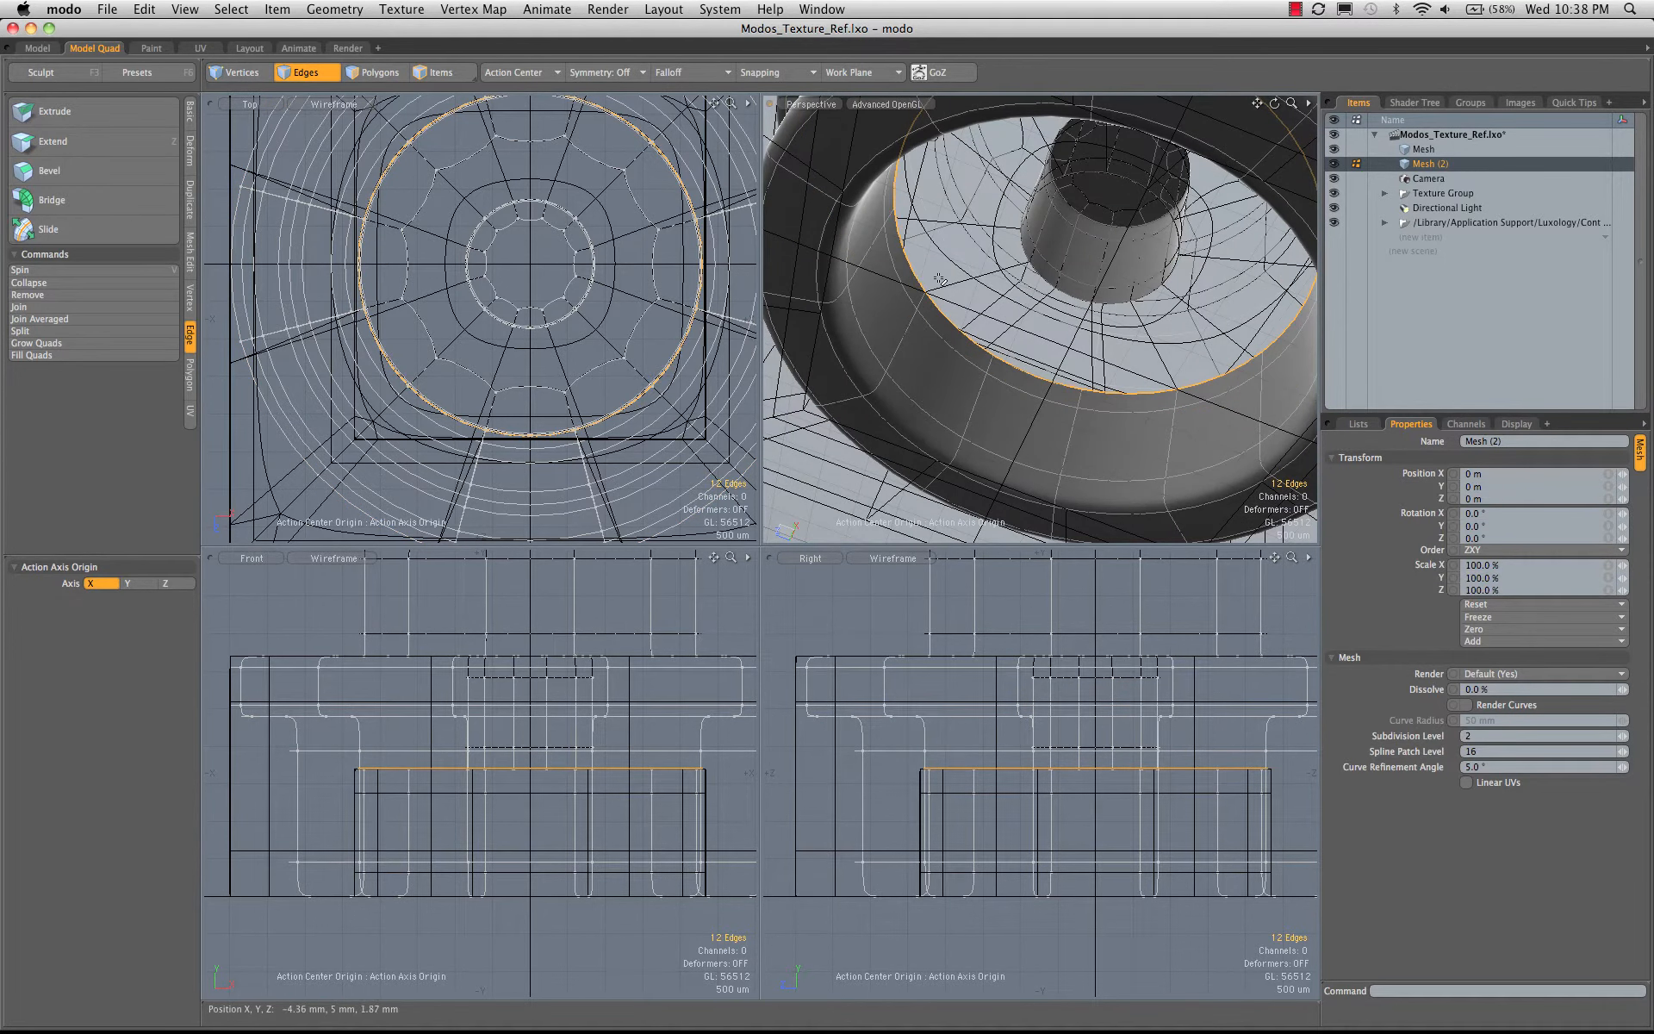
- Activate scaling for the selected loop and set the action center to Element with the axis set to Auto
{"action": "key", "text": "r"}
{"action": "mouse_move", "coordinate": [1047, 273]}
{"action": "left_mouse_down", "text": "alt"}
{"action": "mouse_move", "coordinate": [1111, 263]}
{"action": "mouse_move", "coordinate": [1073, 259]}
{"action": "left_mouse_up", "text": "alt"}
{"action": "left_click", "coordinate": [521, 72]}
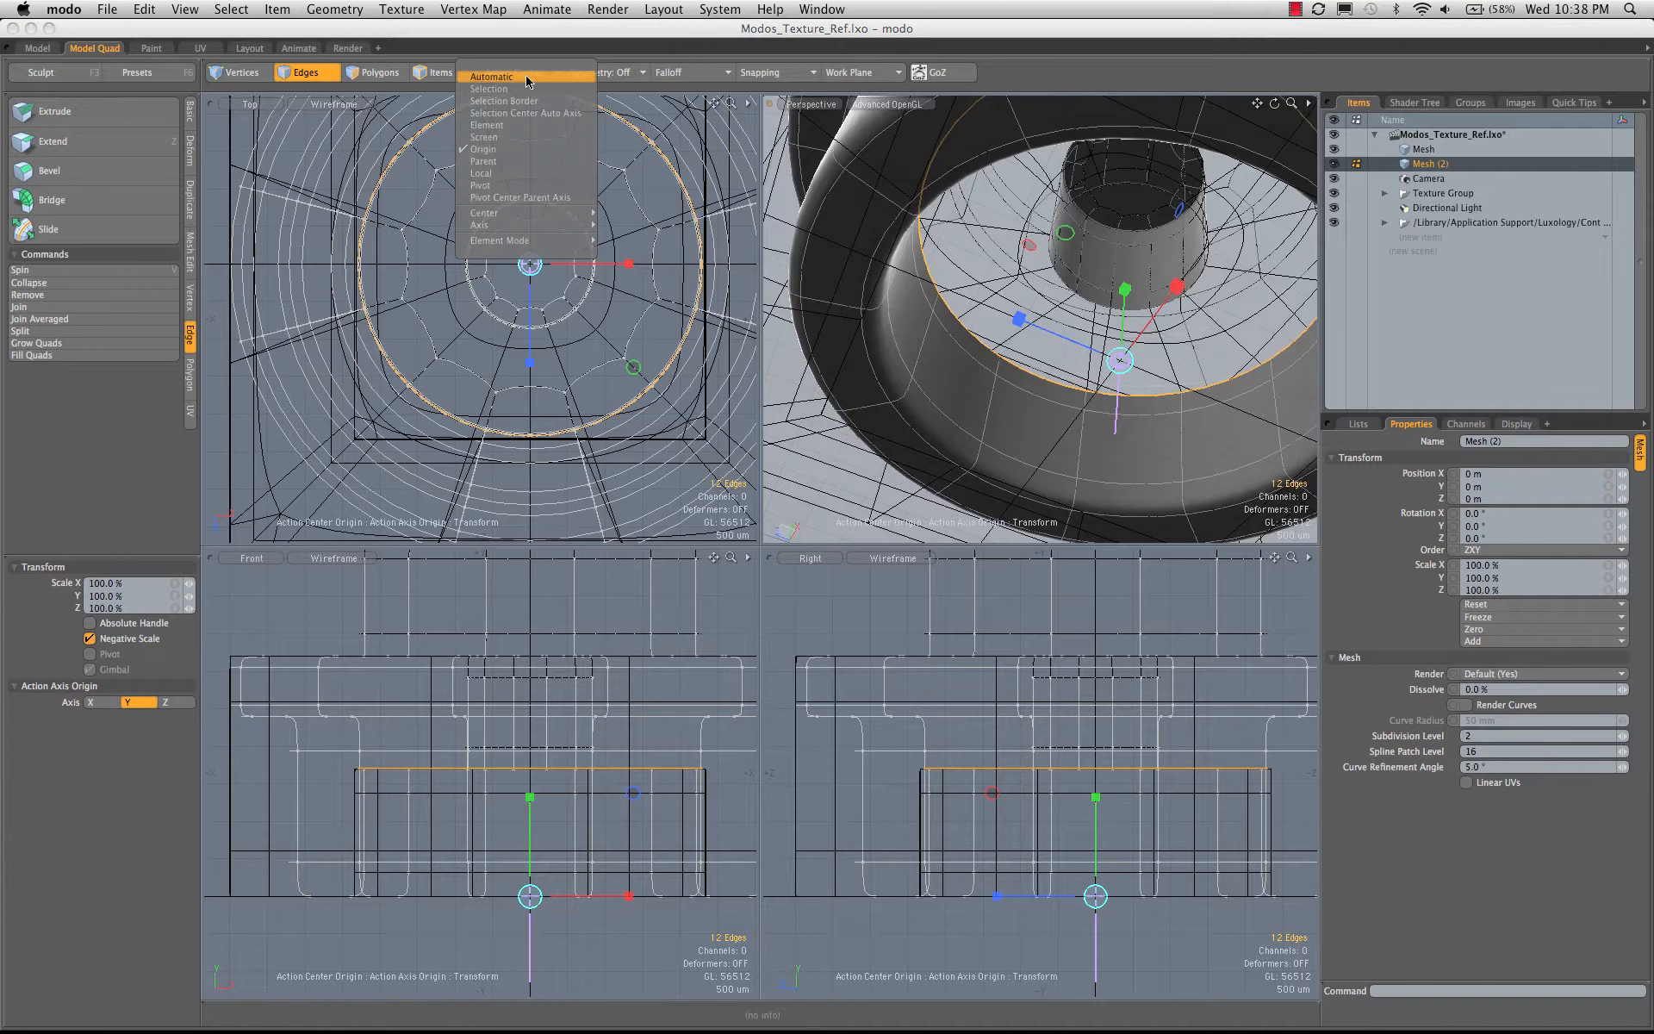
{"action": "left_click", "coordinate": [525, 126]}
{"action": "key", "text": "KP_0"}
{"action": "left_click_drag", "start_coordinate": [1038, 207], "coordinate": [956, 336], "text": "alt"}
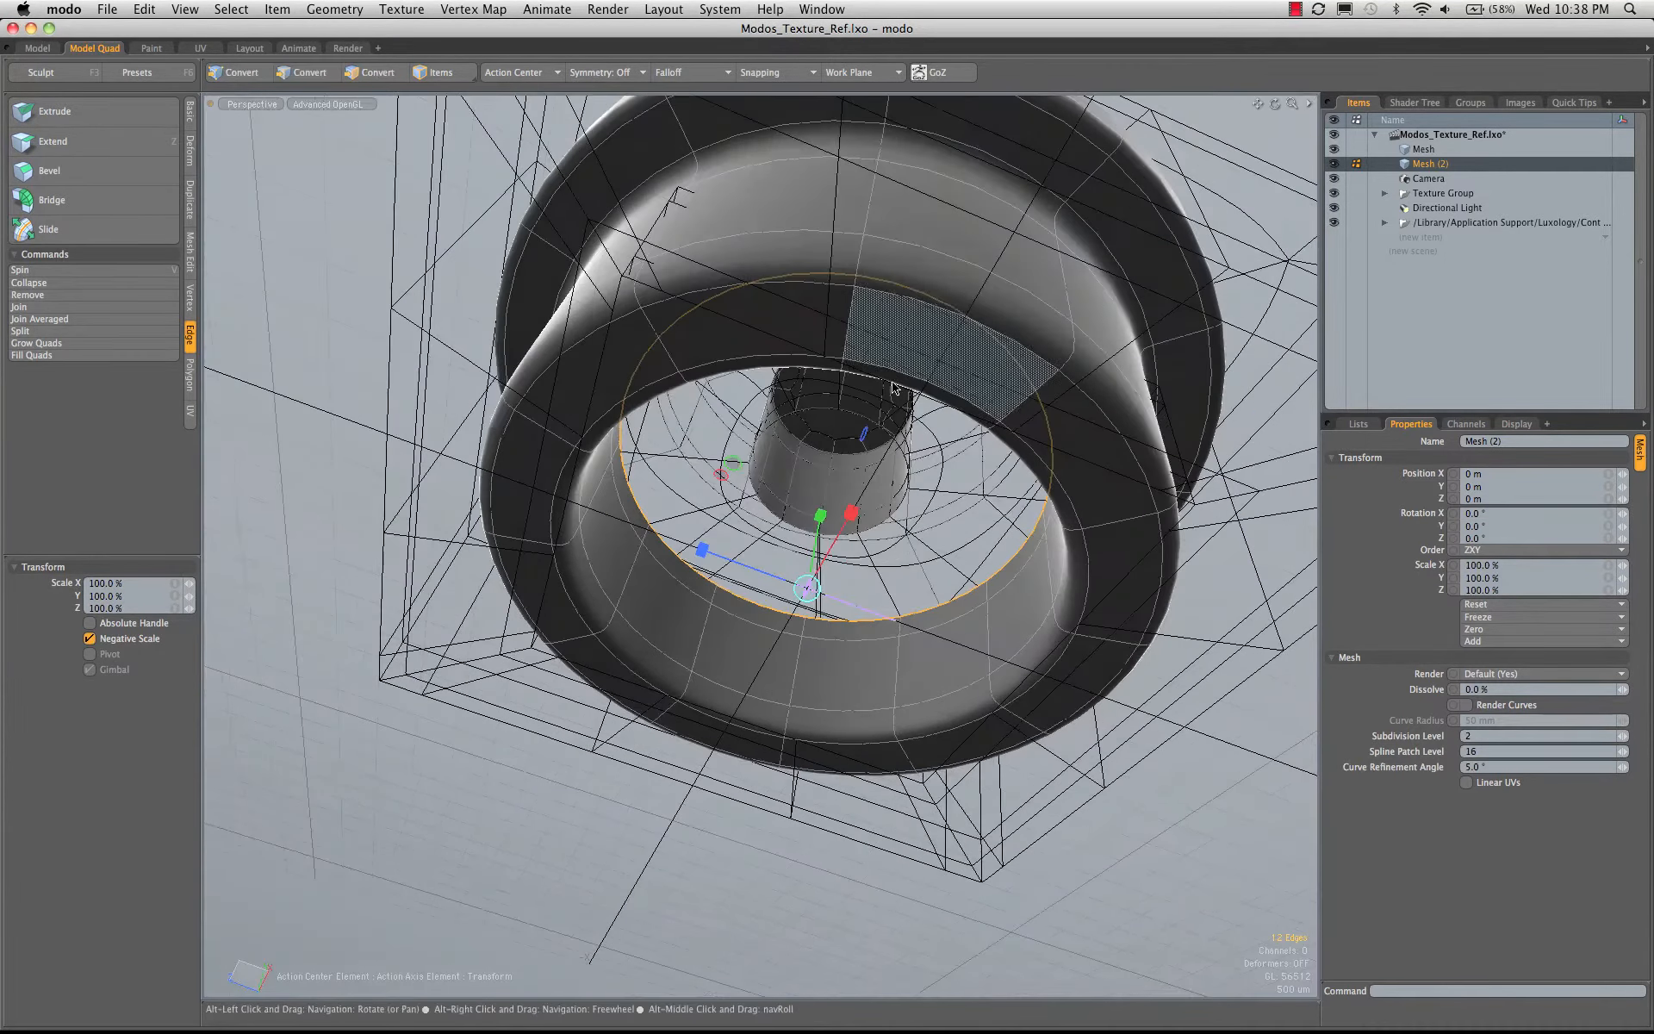
{"action": "left_click", "coordinate": [533, 75]}
{"action": "mouse_move", "coordinate": [530, 211]}
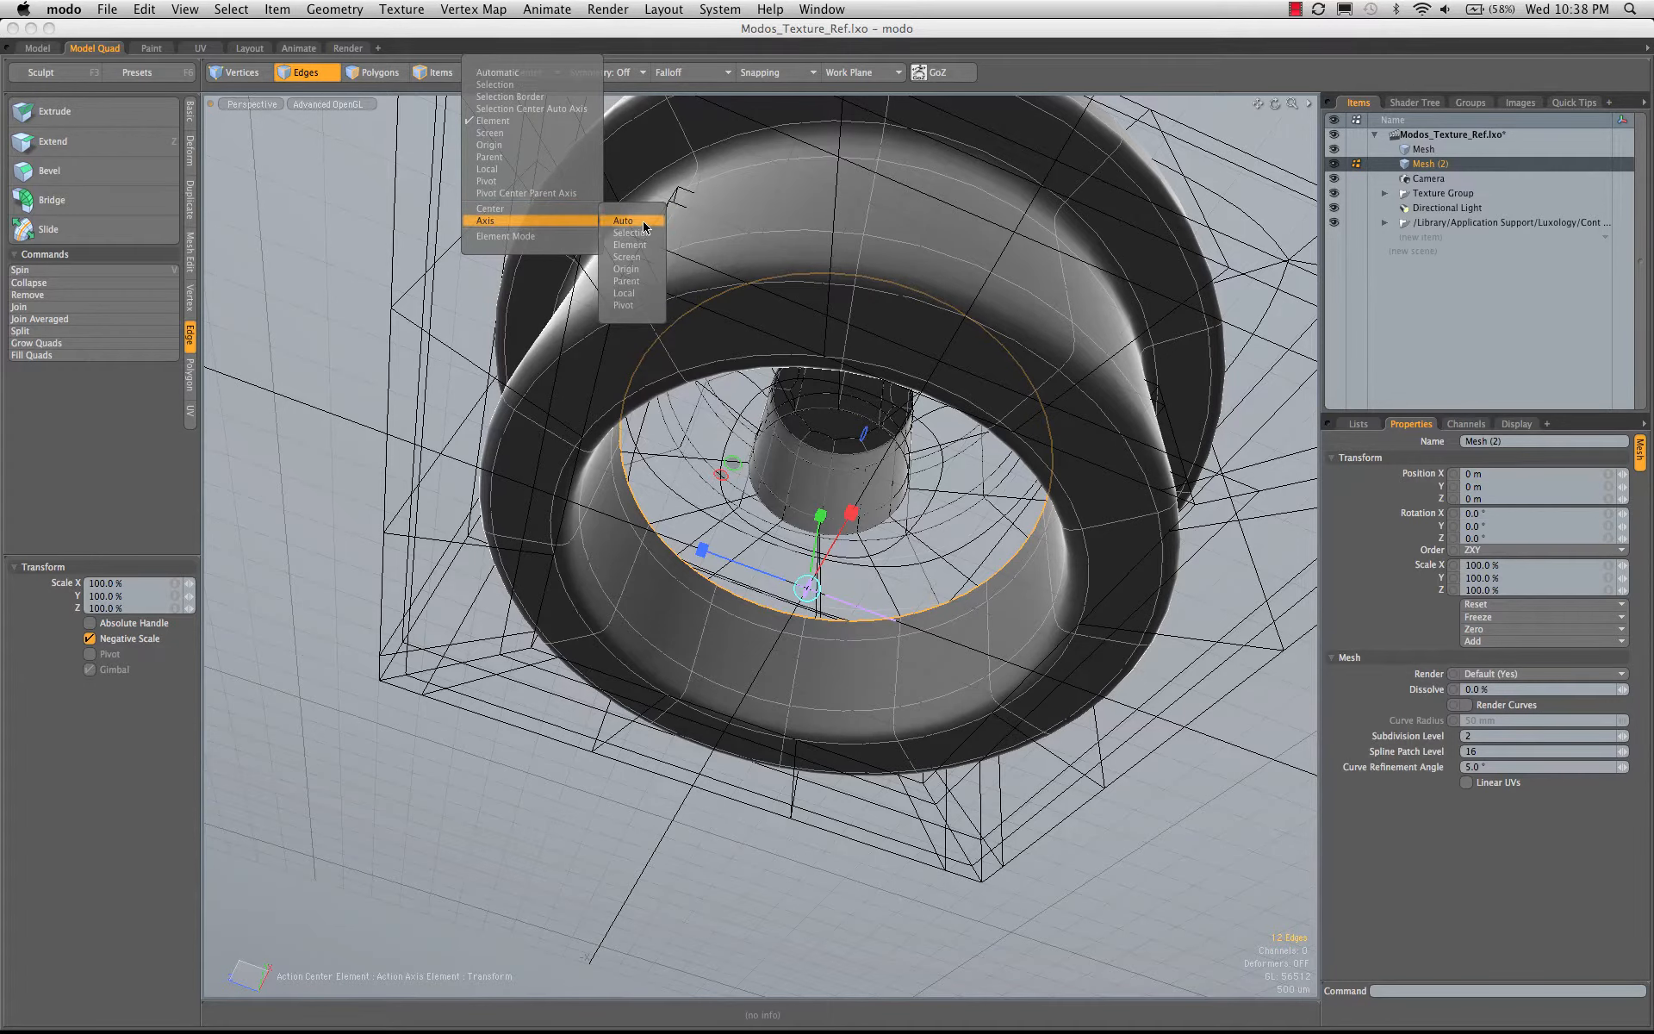
{"action": "left_click", "coordinate": [627, 221]}
{"action": "left_click_drag", "start_coordinate": [775, 431], "coordinate": [831, 603], "text": "alt"}
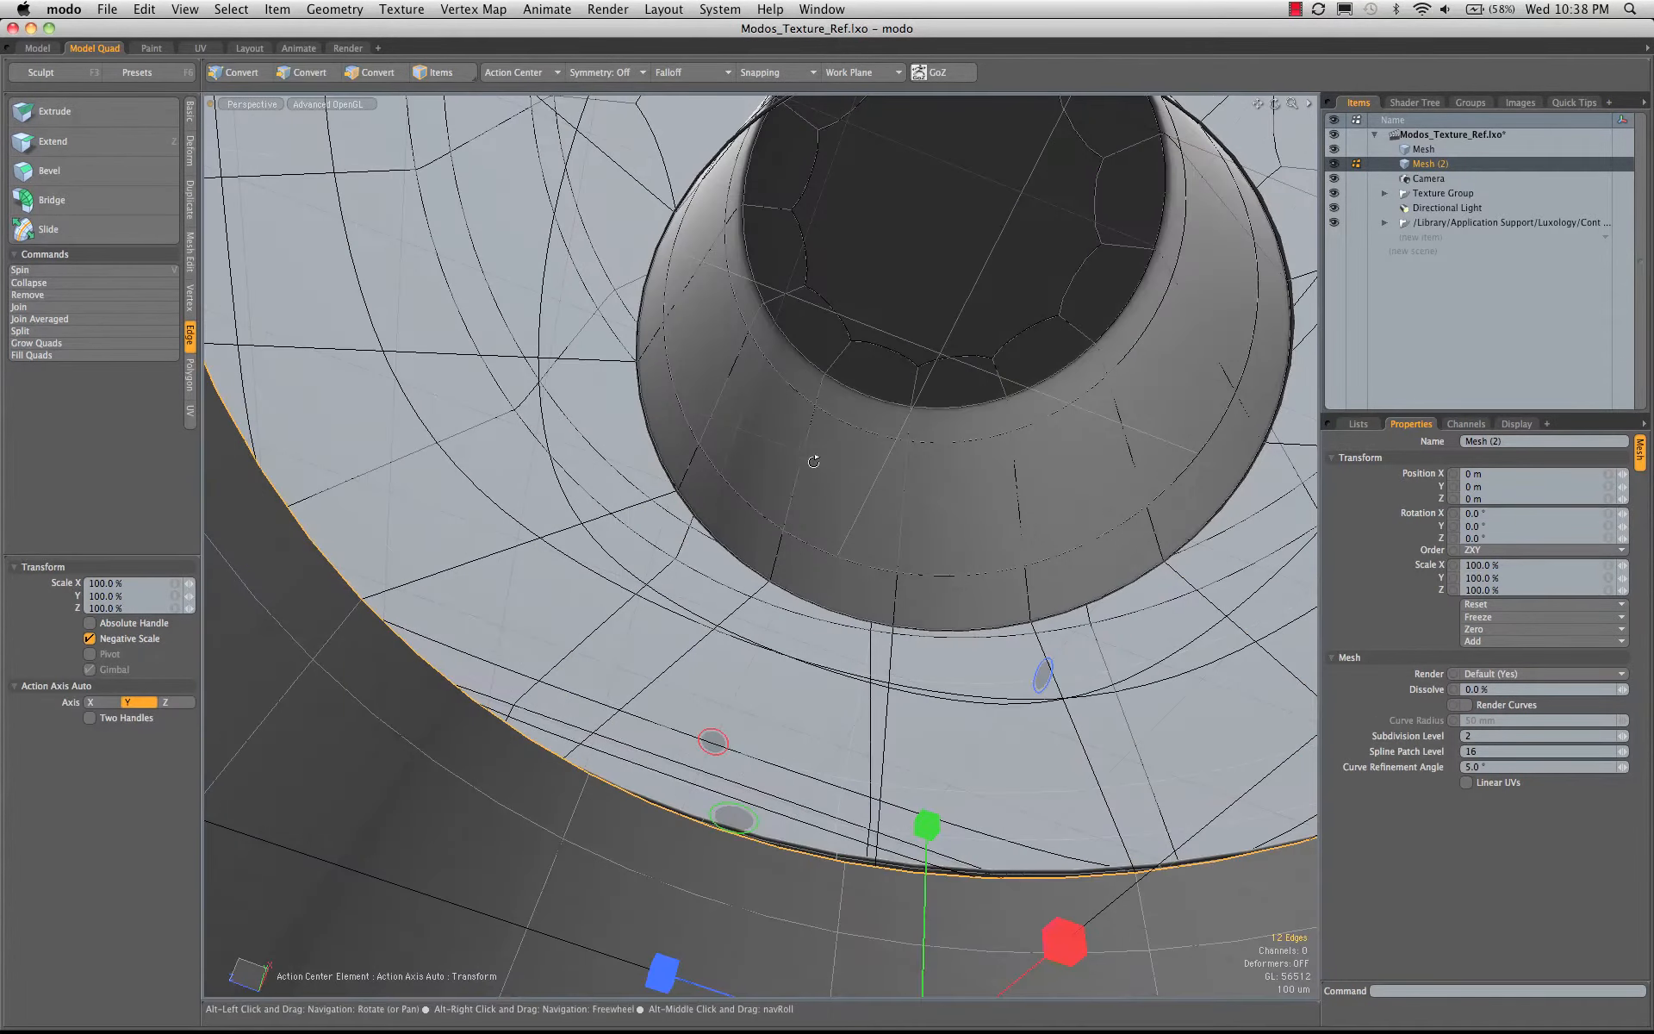
{"action": "left_click_drag", "start_coordinate": [1008, 631], "coordinate": [1077, 624], "text": "ctrl+alt"}
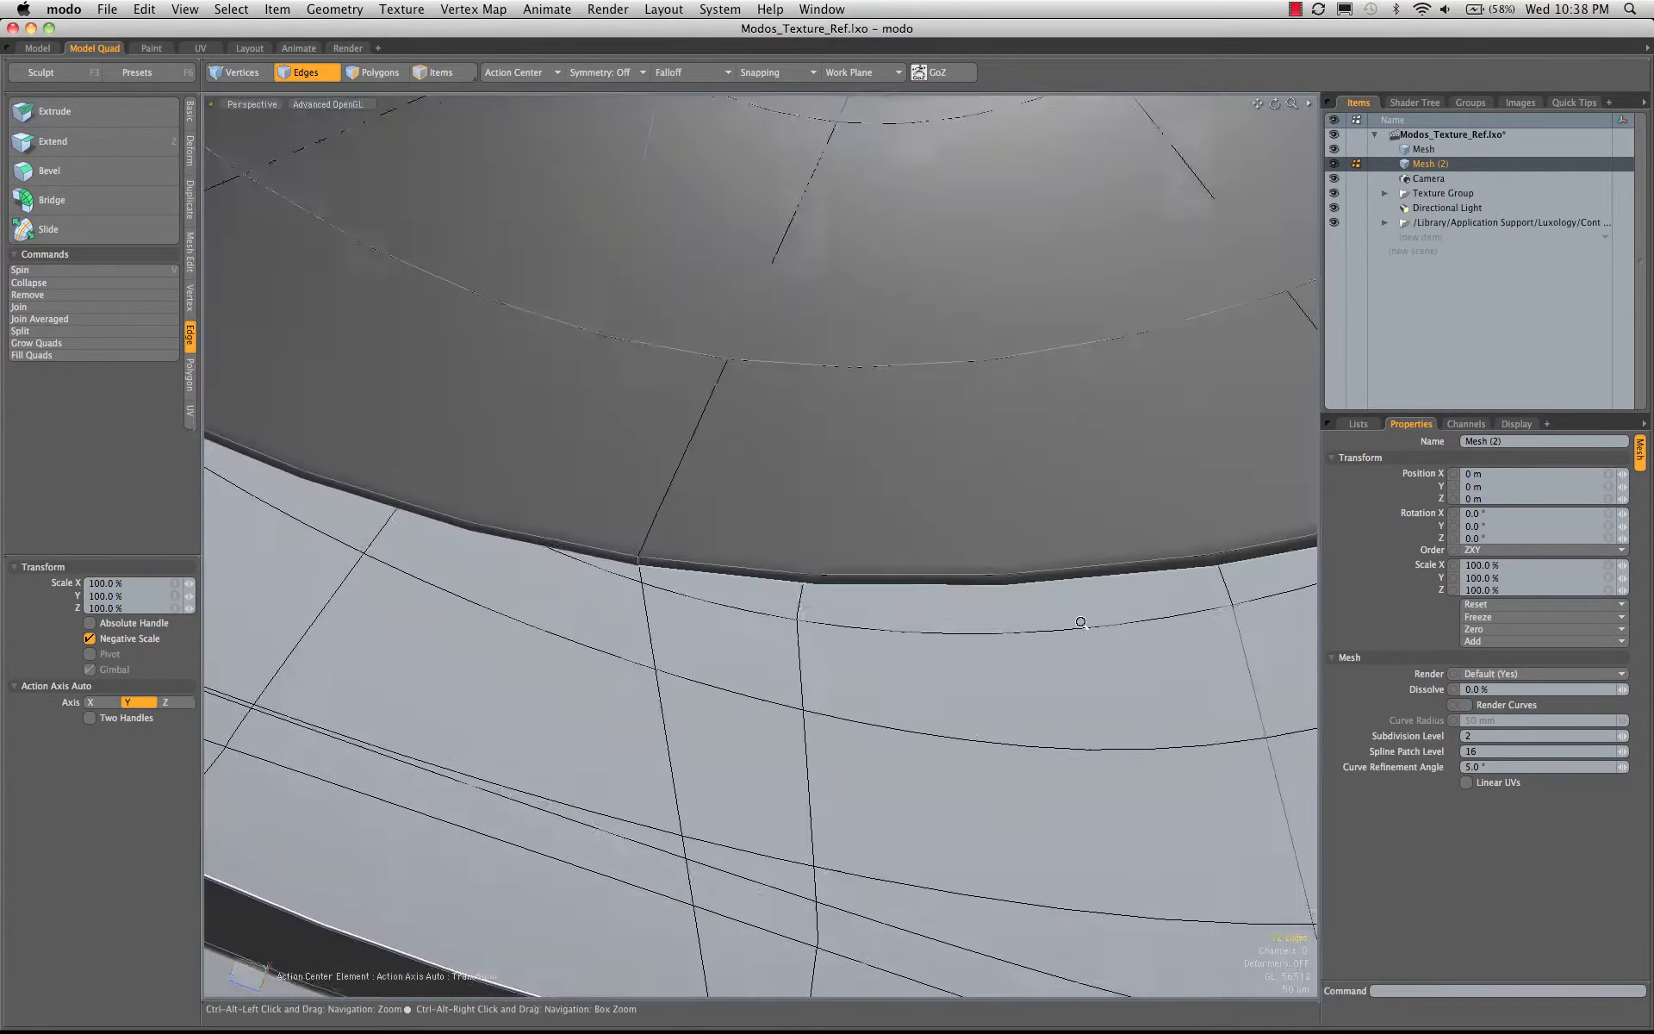
{"action": "left_click_drag", "start_coordinate": [741, 527], "coordinate": [594, 502], "text": "alt"}
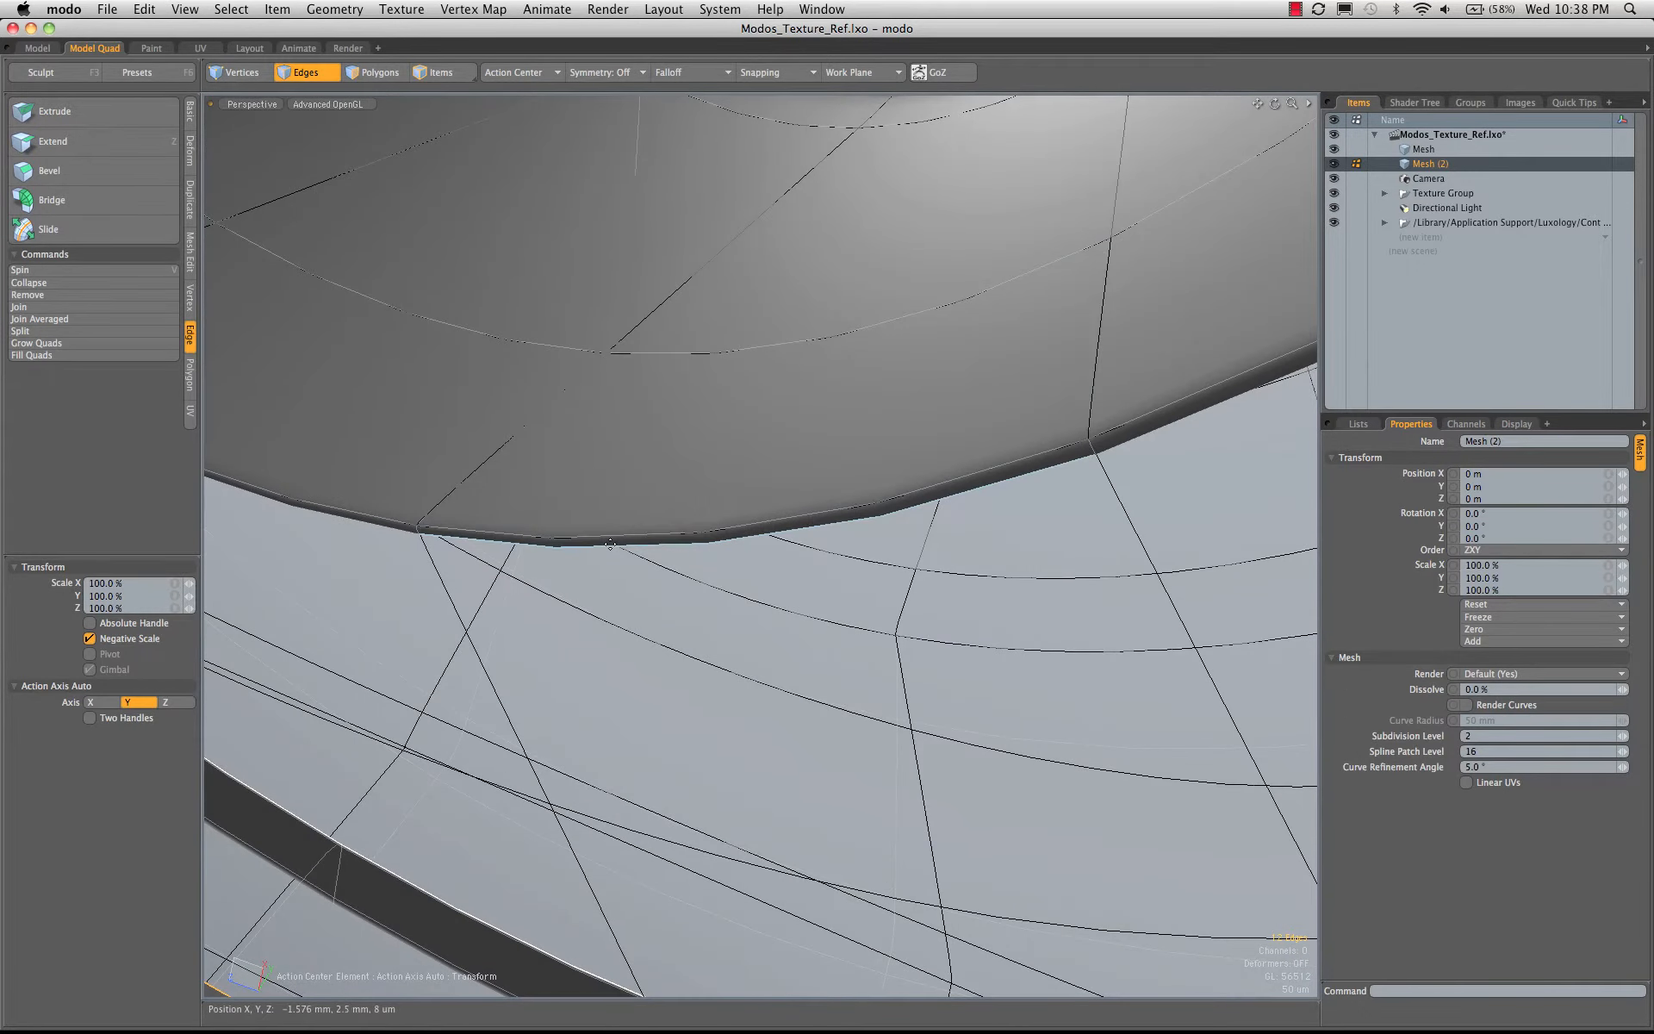
{"action": "left_click", "coordinate": [610, 541]}
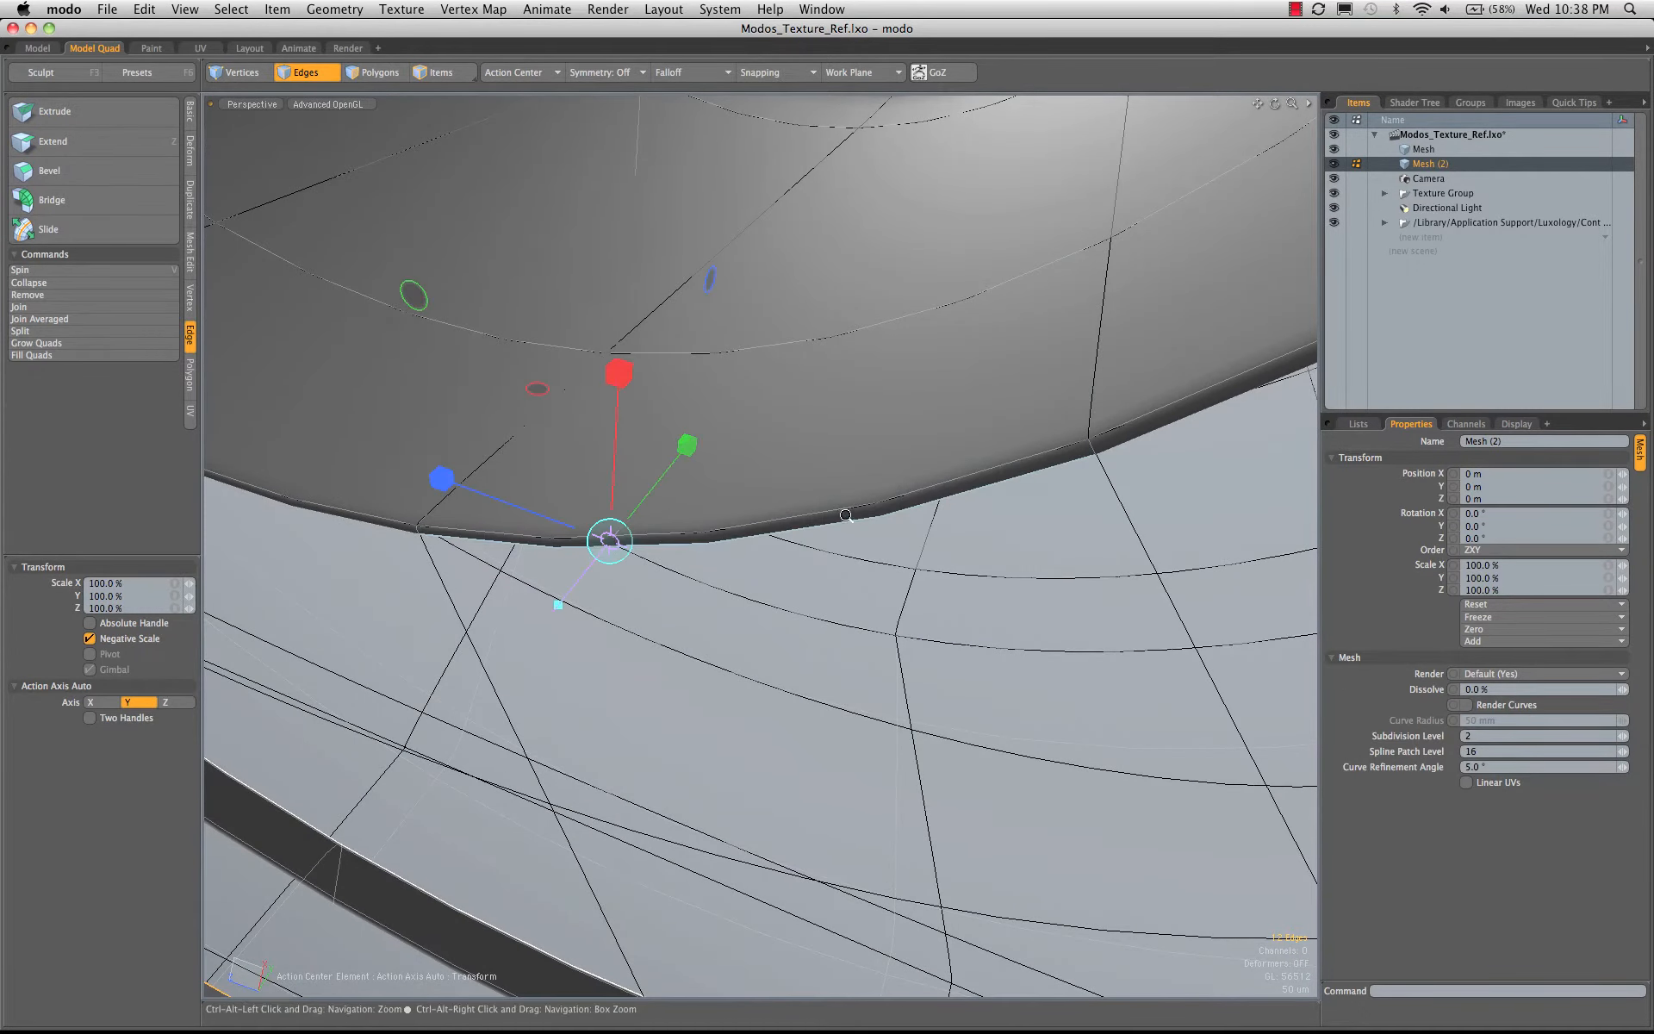
{"action": "left_click_drag", "start_coordinate": [849, 514], "coordinate": [801, 524], "text": "ctrl+alt"}
{"action": "key", "text": "ctrl+space"}
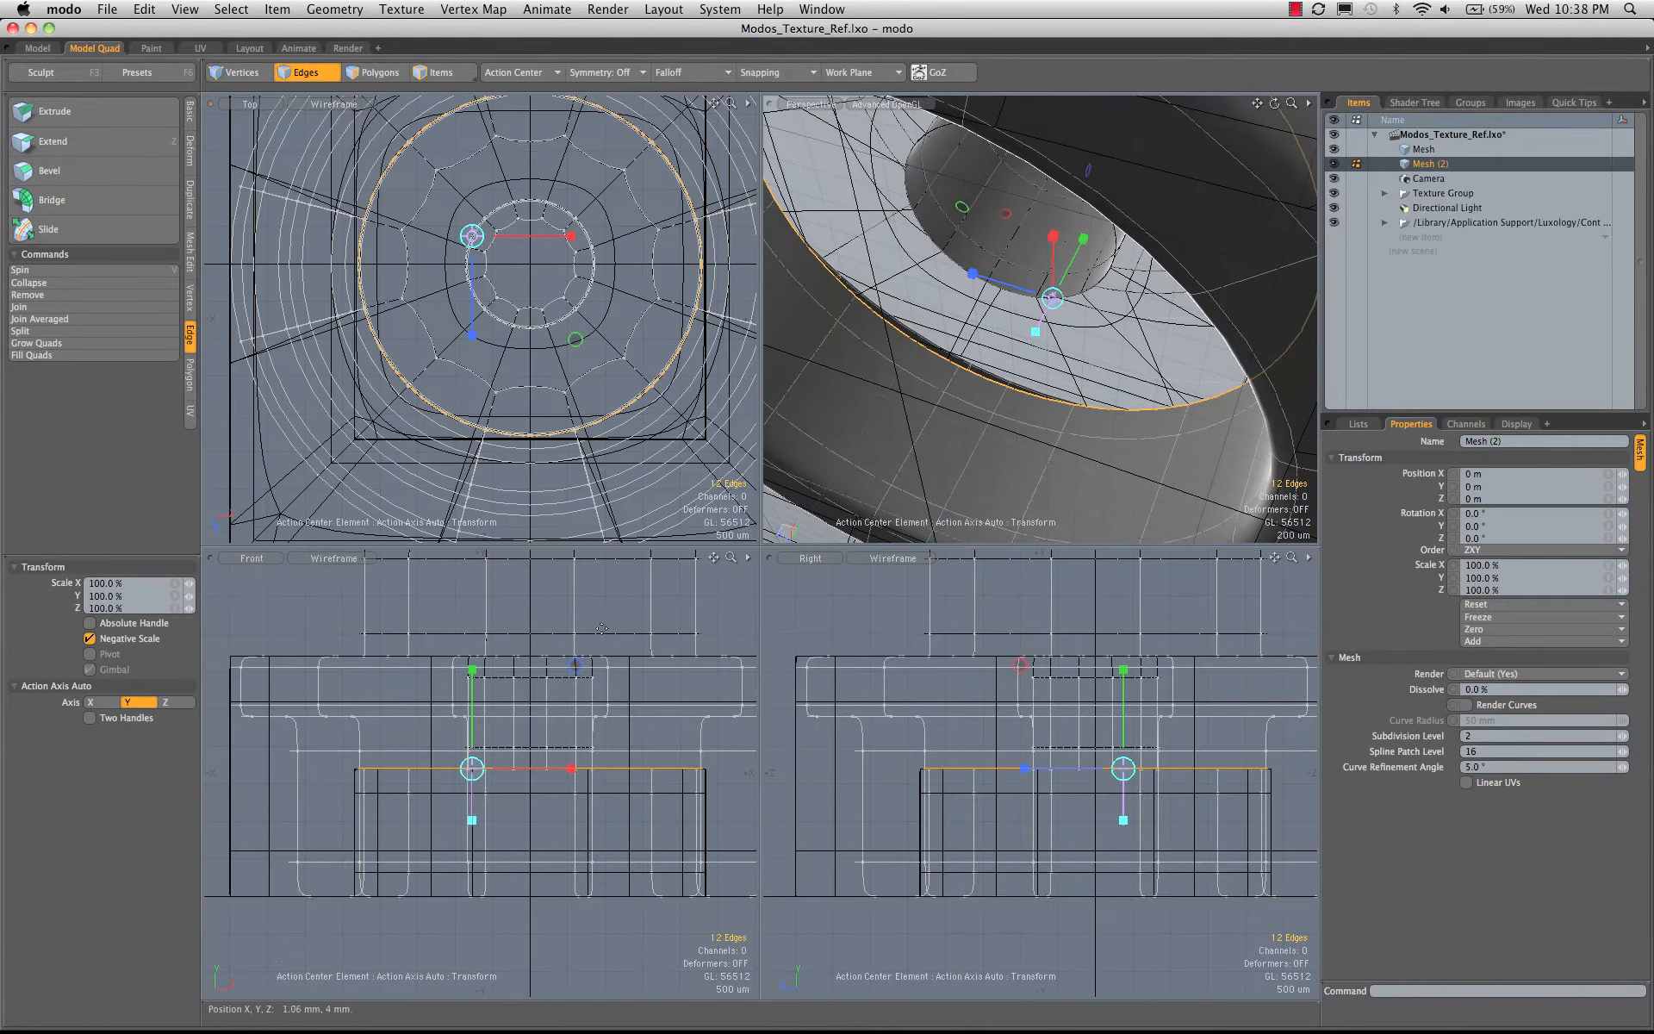
{"action": "left_click", "coordinate": [107, 642]}
{"action": "left_click_drag", "start_coordinate": [961, 269], "coordinate": [1173, 193], "text": "alt"}
{"action": "key", "text": "space"}
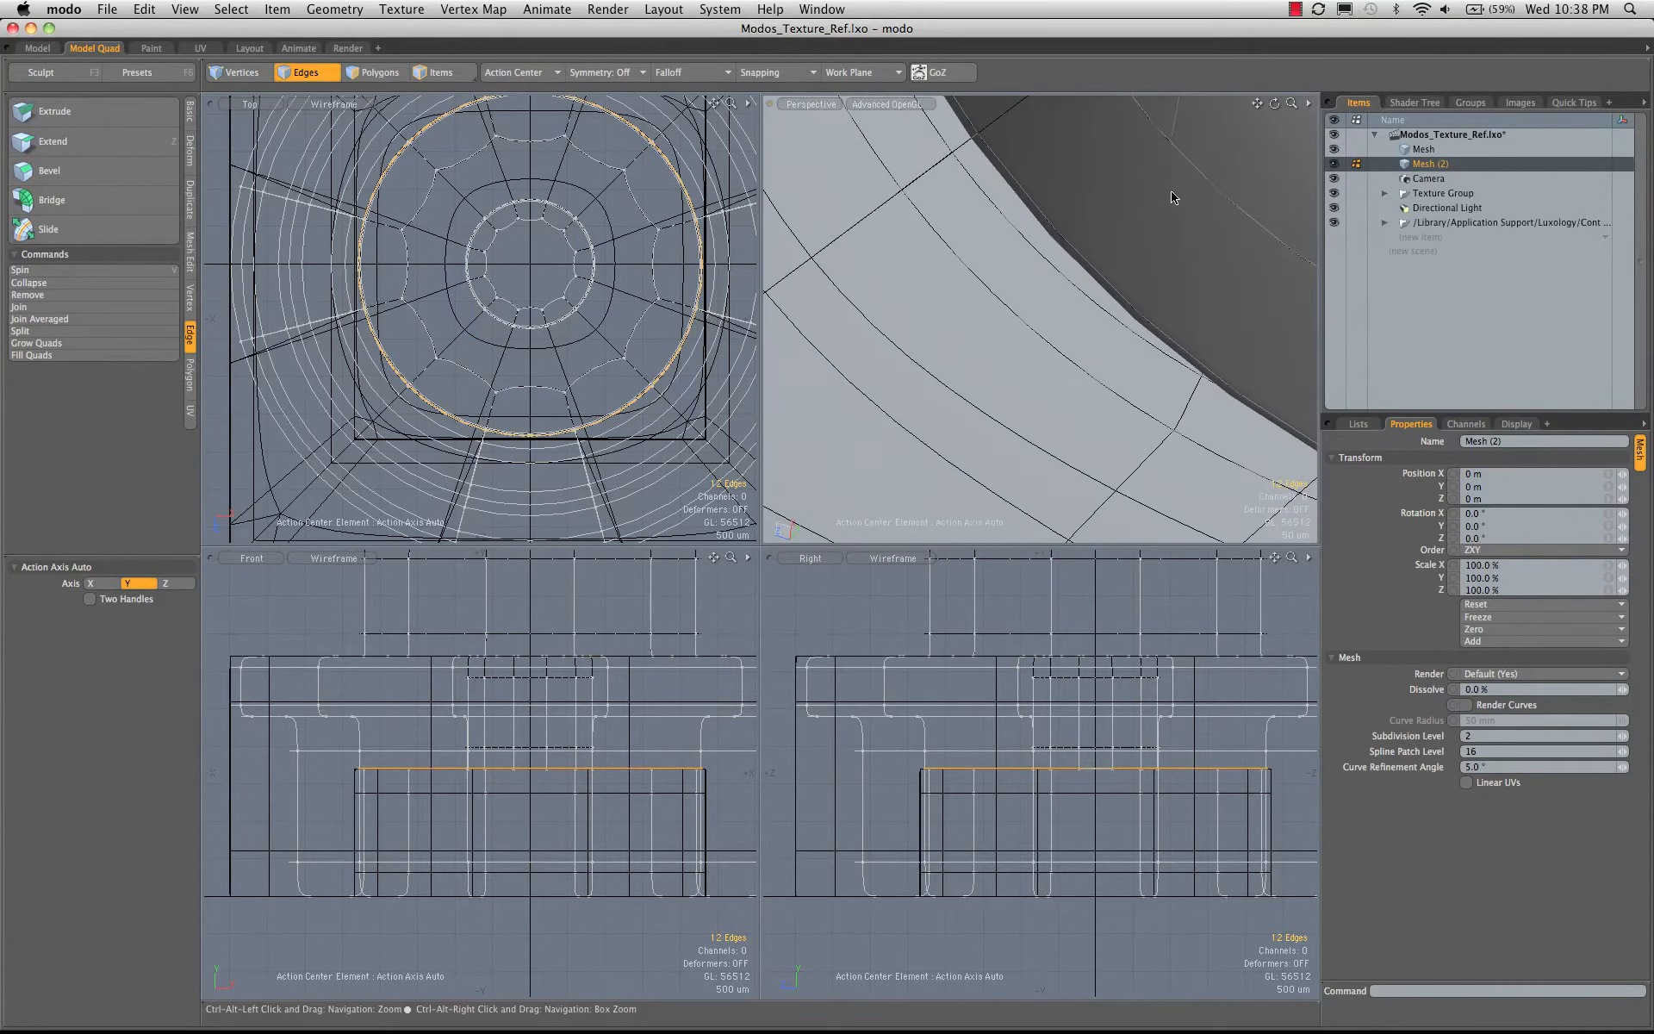
- Add the central tube's bottom edge loop to the selection and bridge it to the inner lower cylinder's top loop
{"action": "double_click", "coordinate": [1067, 255], "text": "shift"}
{"action": "left_click_drag", "start_coordinate": [1145, 224], "coordinate": [923, 217], "text": "ctrl+alt"}
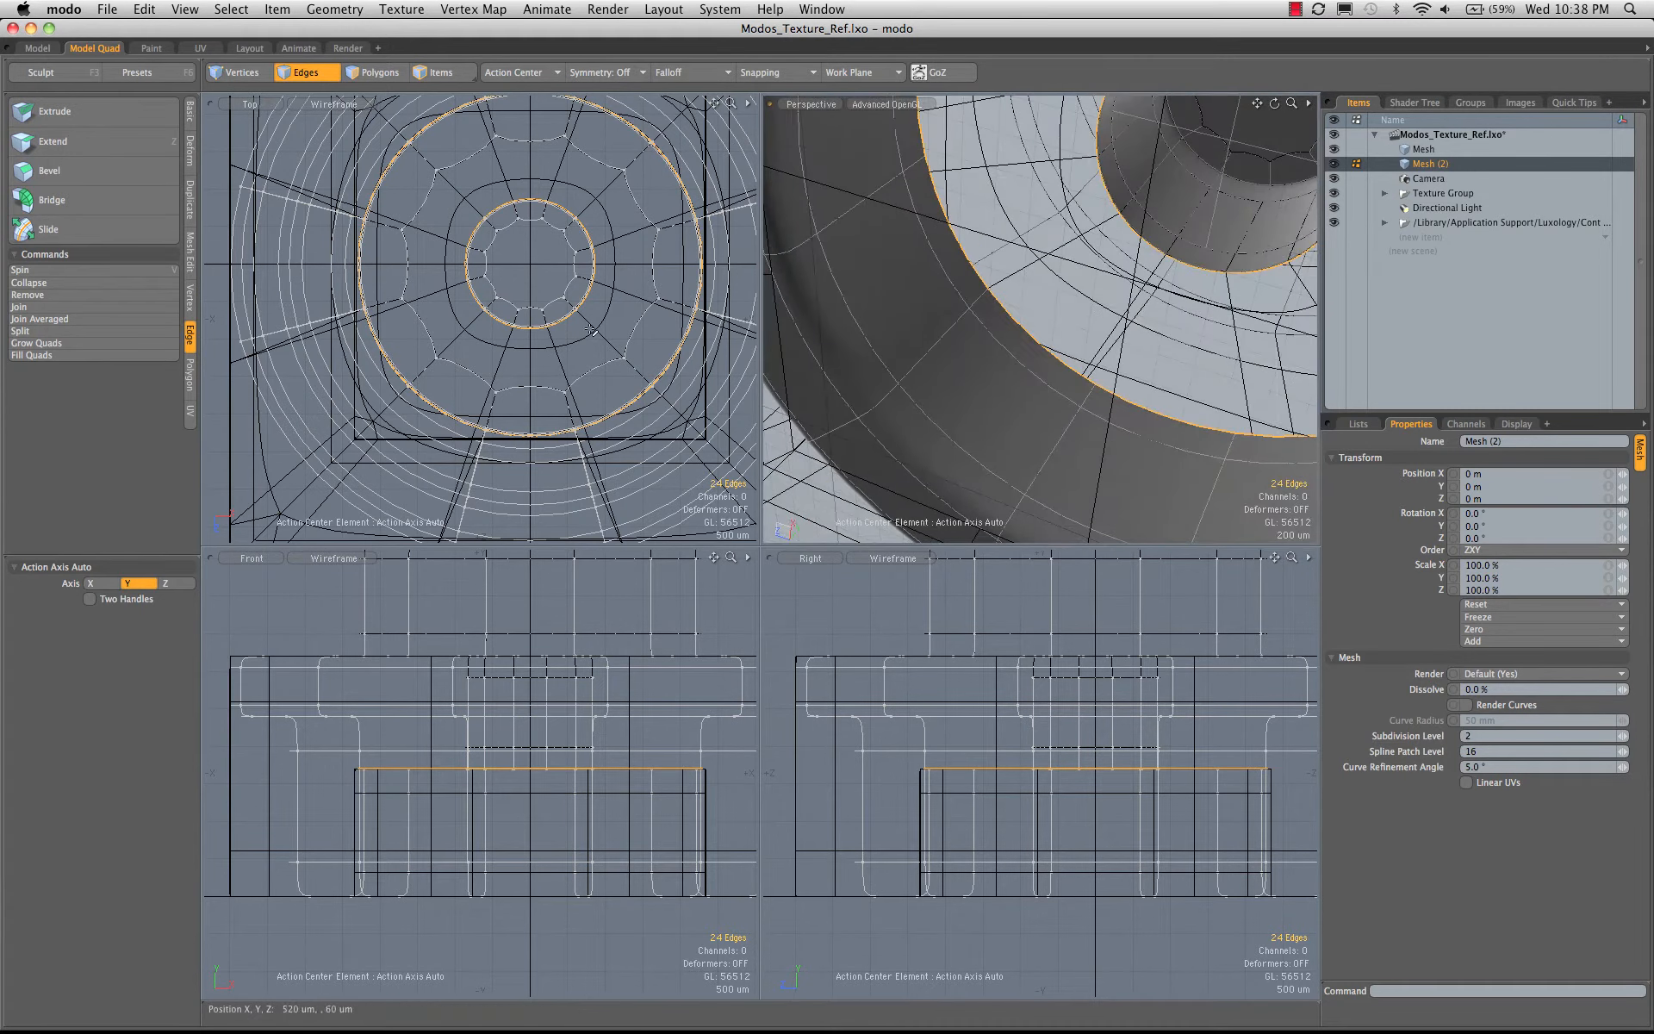
{"action": "left_click", "coordinate": [52, 200]}
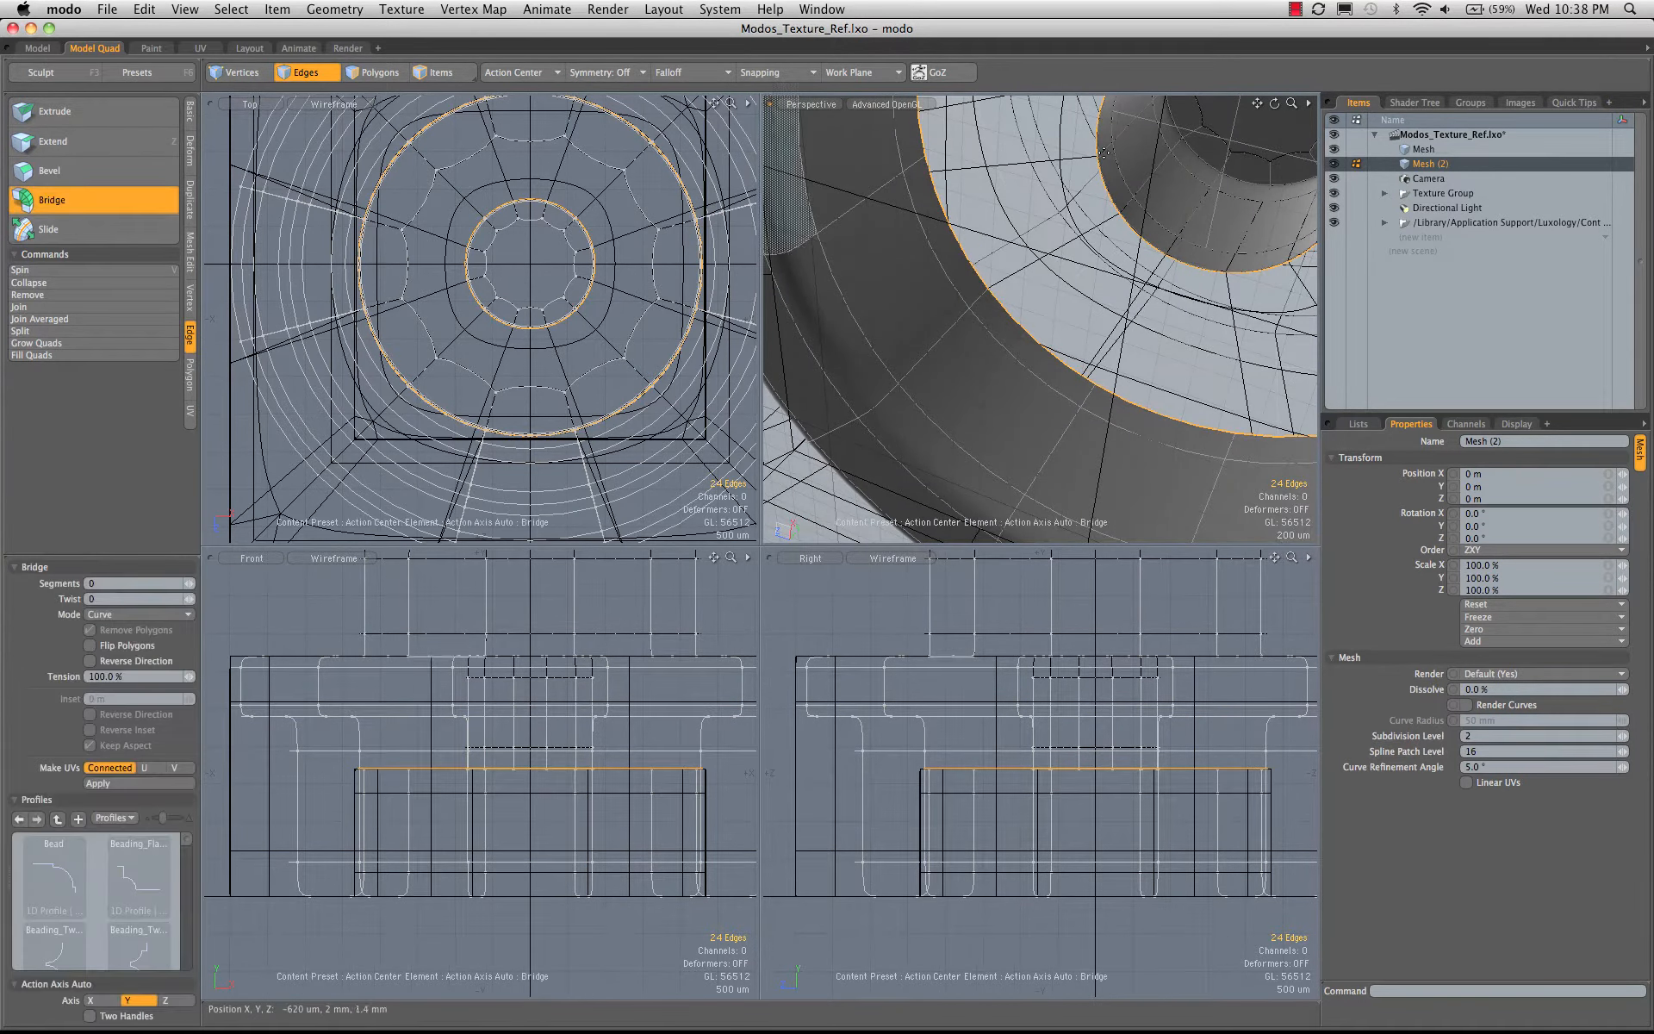
{"action": "left_click_drag", "start_coordinate": [1095, 160], "coordinate": [1135, 166], "text": "ctrl+alt"}
{"action": "mouse_move", "coordinate": [1061, 216]}
{"action": "left_mouse_down", "text": "ctrl+alt"}
{"action": "mouse_move", "coordinate": [1159, 213]}
{"action": "mouse_move", "coordinate": [1042, 244]}
{"action": "mouse_move", "coordinate": [1029, 209]}
{"action": "mouse_move", "coordinate": [1044, 191]}
{"action": "mouse_move", "coordinate": [1035, 212]}
{"action": "left_mouse_up", "text": "ctrl+alt"}
{"action": "key", "text": "Escape"}
- Select neighbouring polygon pairs on the recessed ring, the bottom rim, and the underside and top of the wide ring
{"action": "key", "text": "3"}
{"action": "left_click_drag", "start_coordinate": [924, 164], "coordinate": [913, 220], "text": "shift"}
{"action": "left_click_drag", "start_coordinate": [1033, 241], "coordinate": [1070, 564], "text": "alt"}
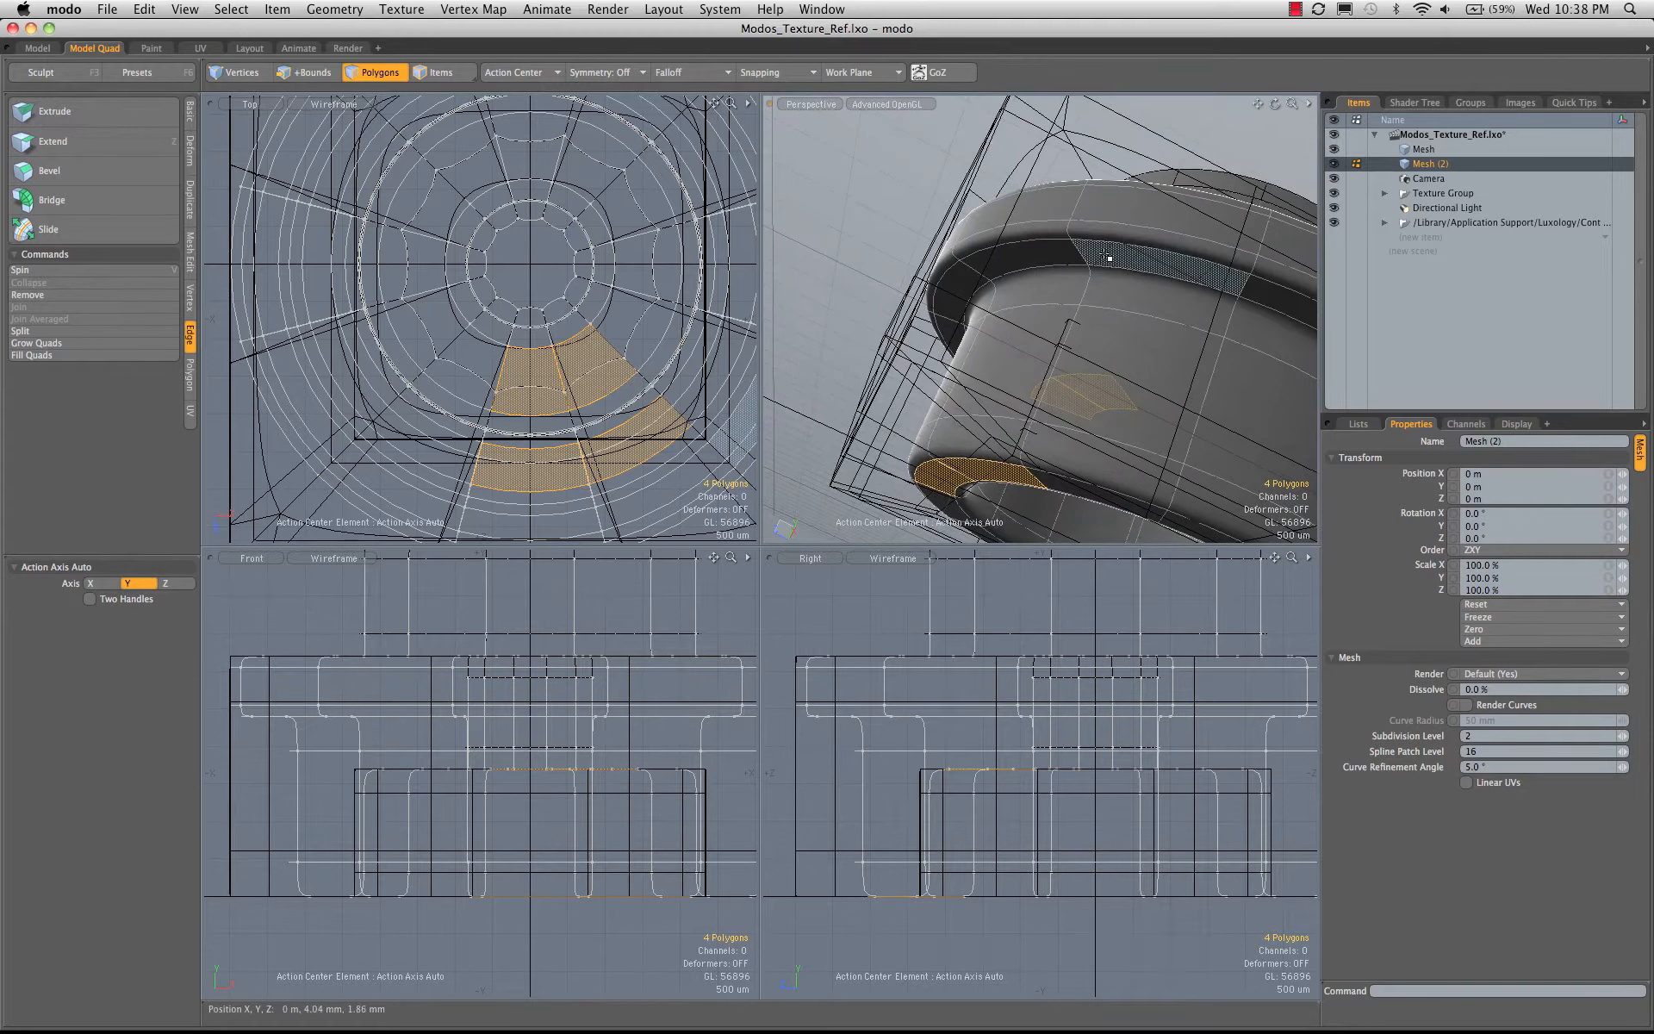
{"action": "left_click_drag", "start_coordinate": [1108, 260], "coordinate": [1058, 255], "text": "shift"}
{"action": "left_click_drag", "start_coordinate": [1123, 195], "coordinate": [995, 351], "text": "alt"}
{"action": "left_click_drag", "start_coordinate": [973, 423], "coordinate": [952, 393], "text": "shift"}
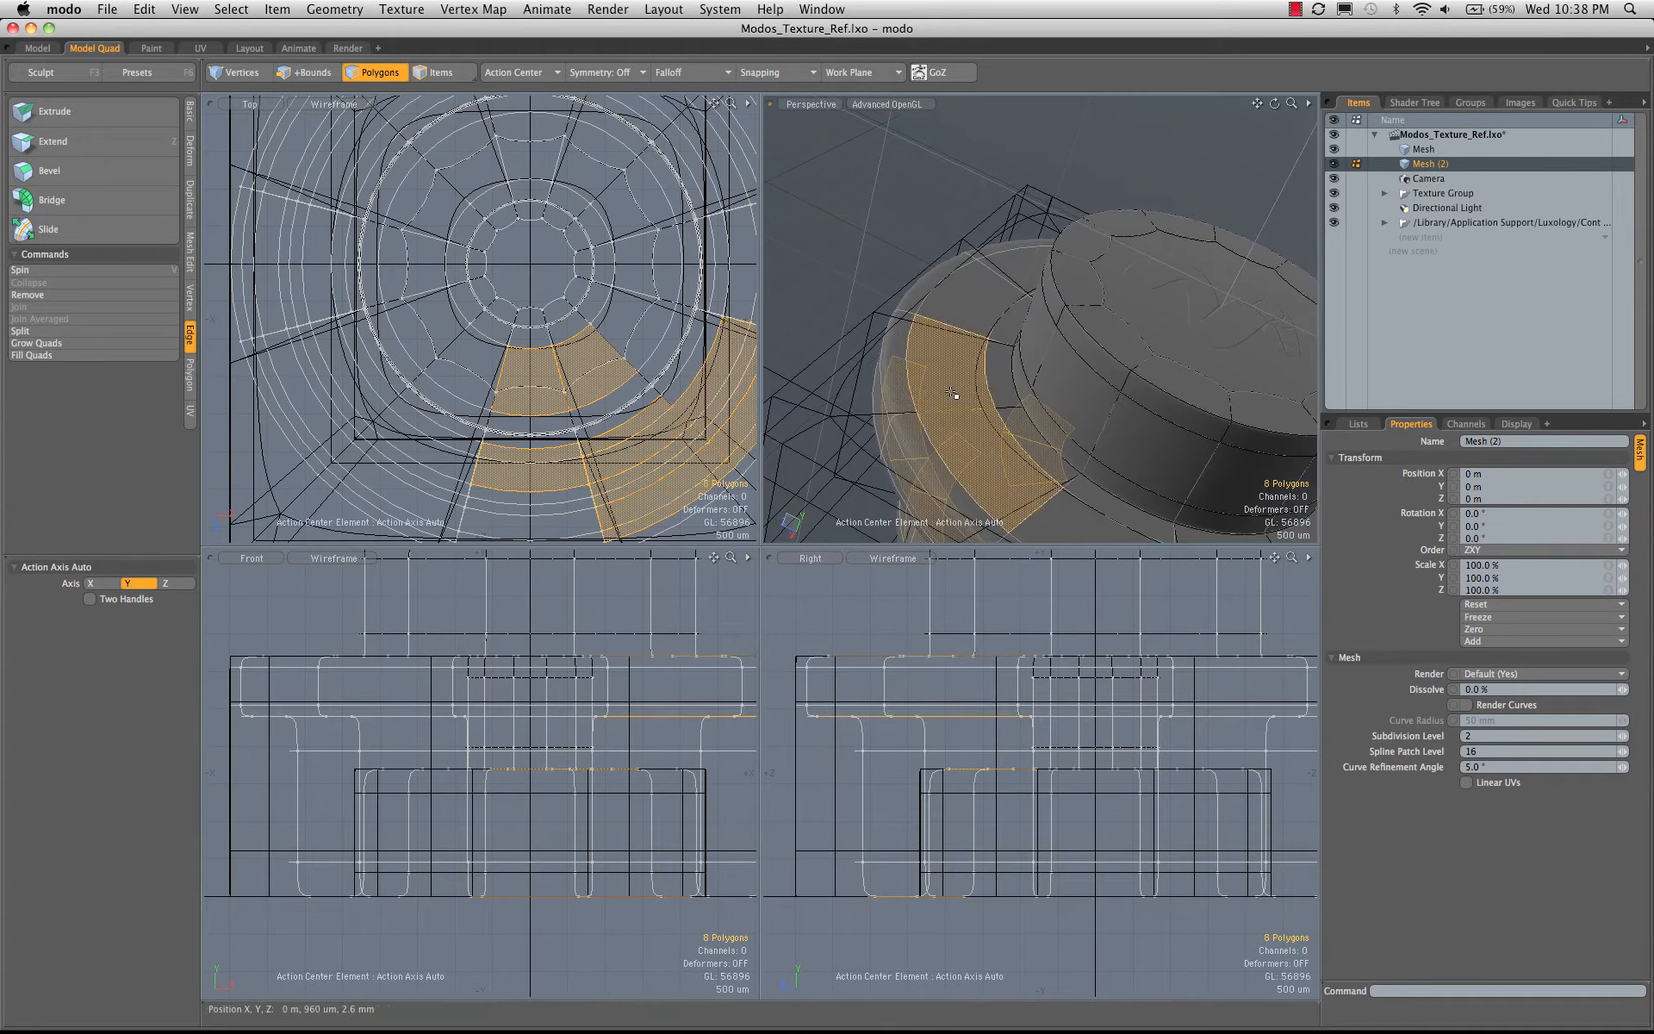
- Loop Slice the four selected rings in Symmetry mode with a count of 2 at a position of 2.5 %
{"action": "key", "text": "alt+c"}
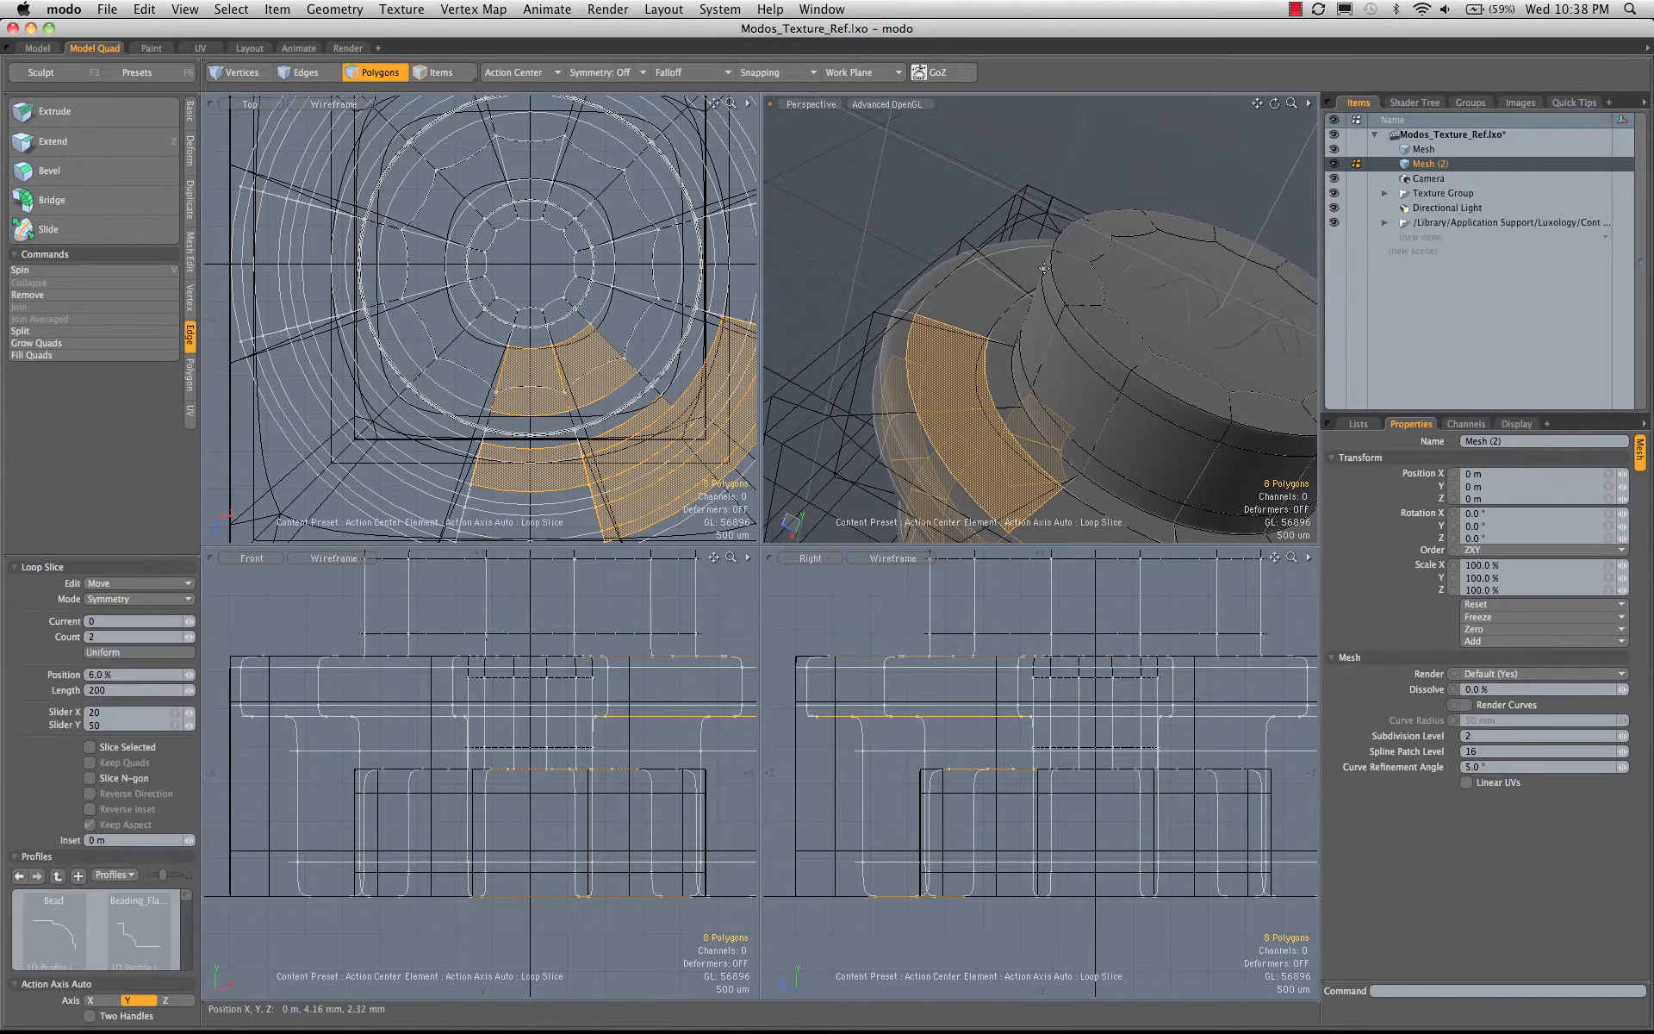
{"action": "left_click", "coordinate": [967, 283]}
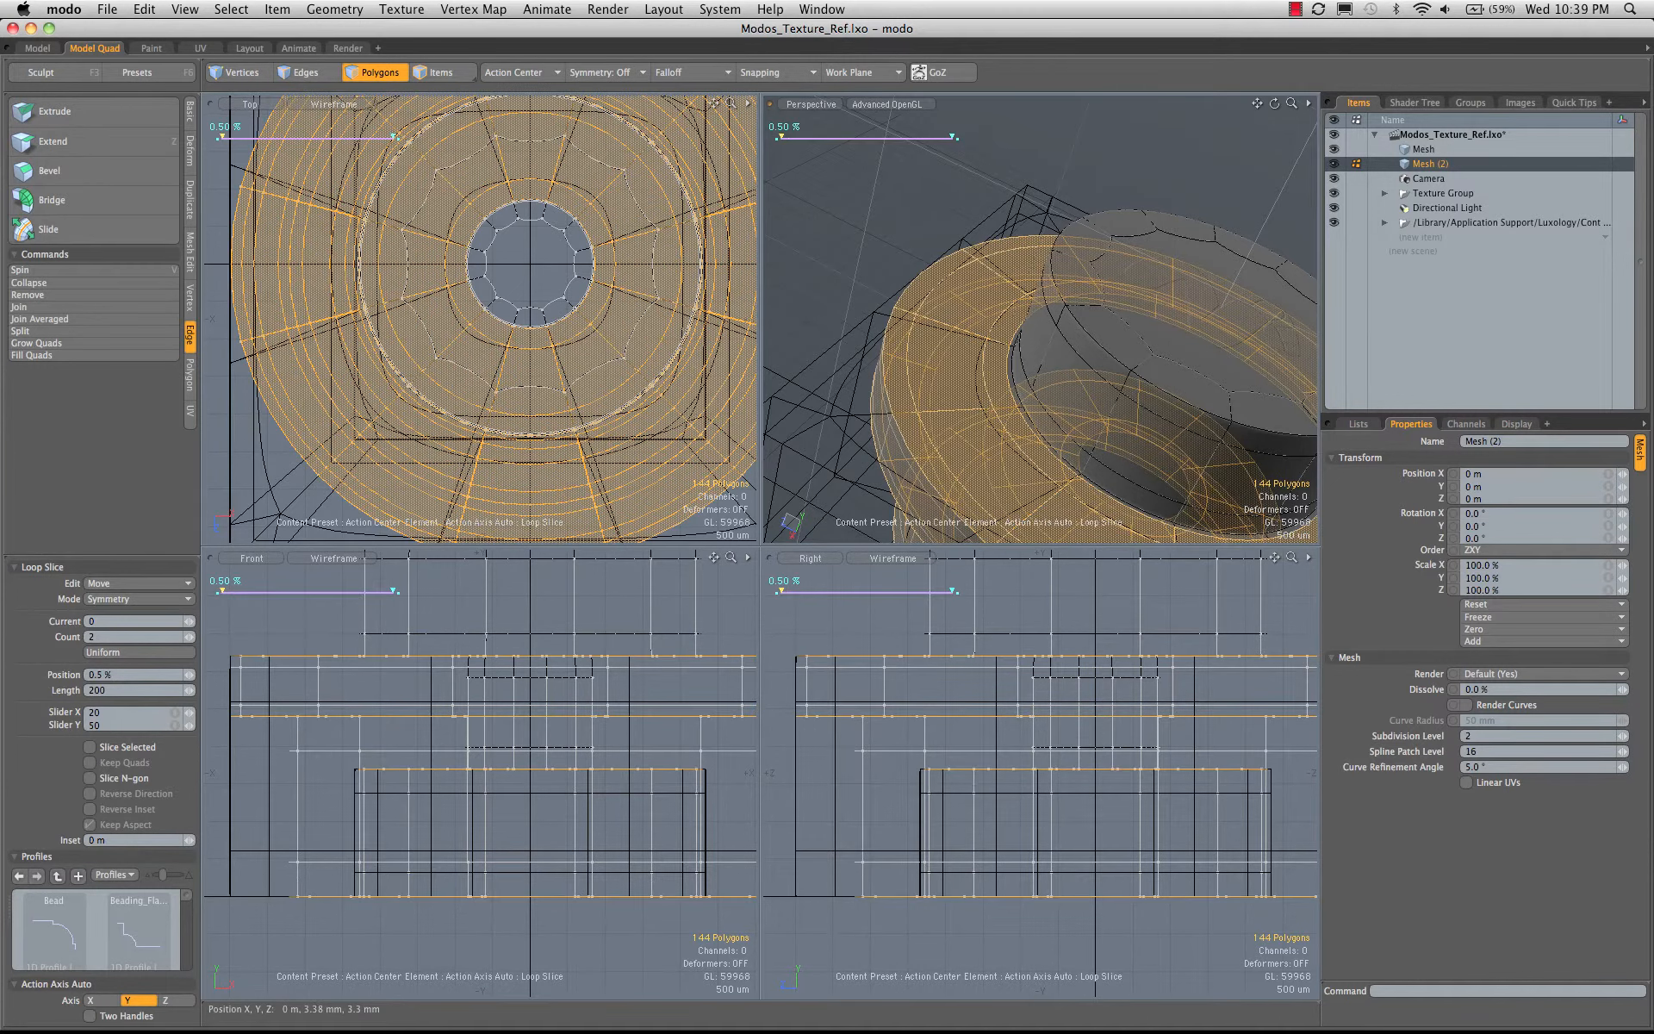
{"action": "left_click_drag", "start_coordinate": [958, 283], "coordinate": [966, 283]}
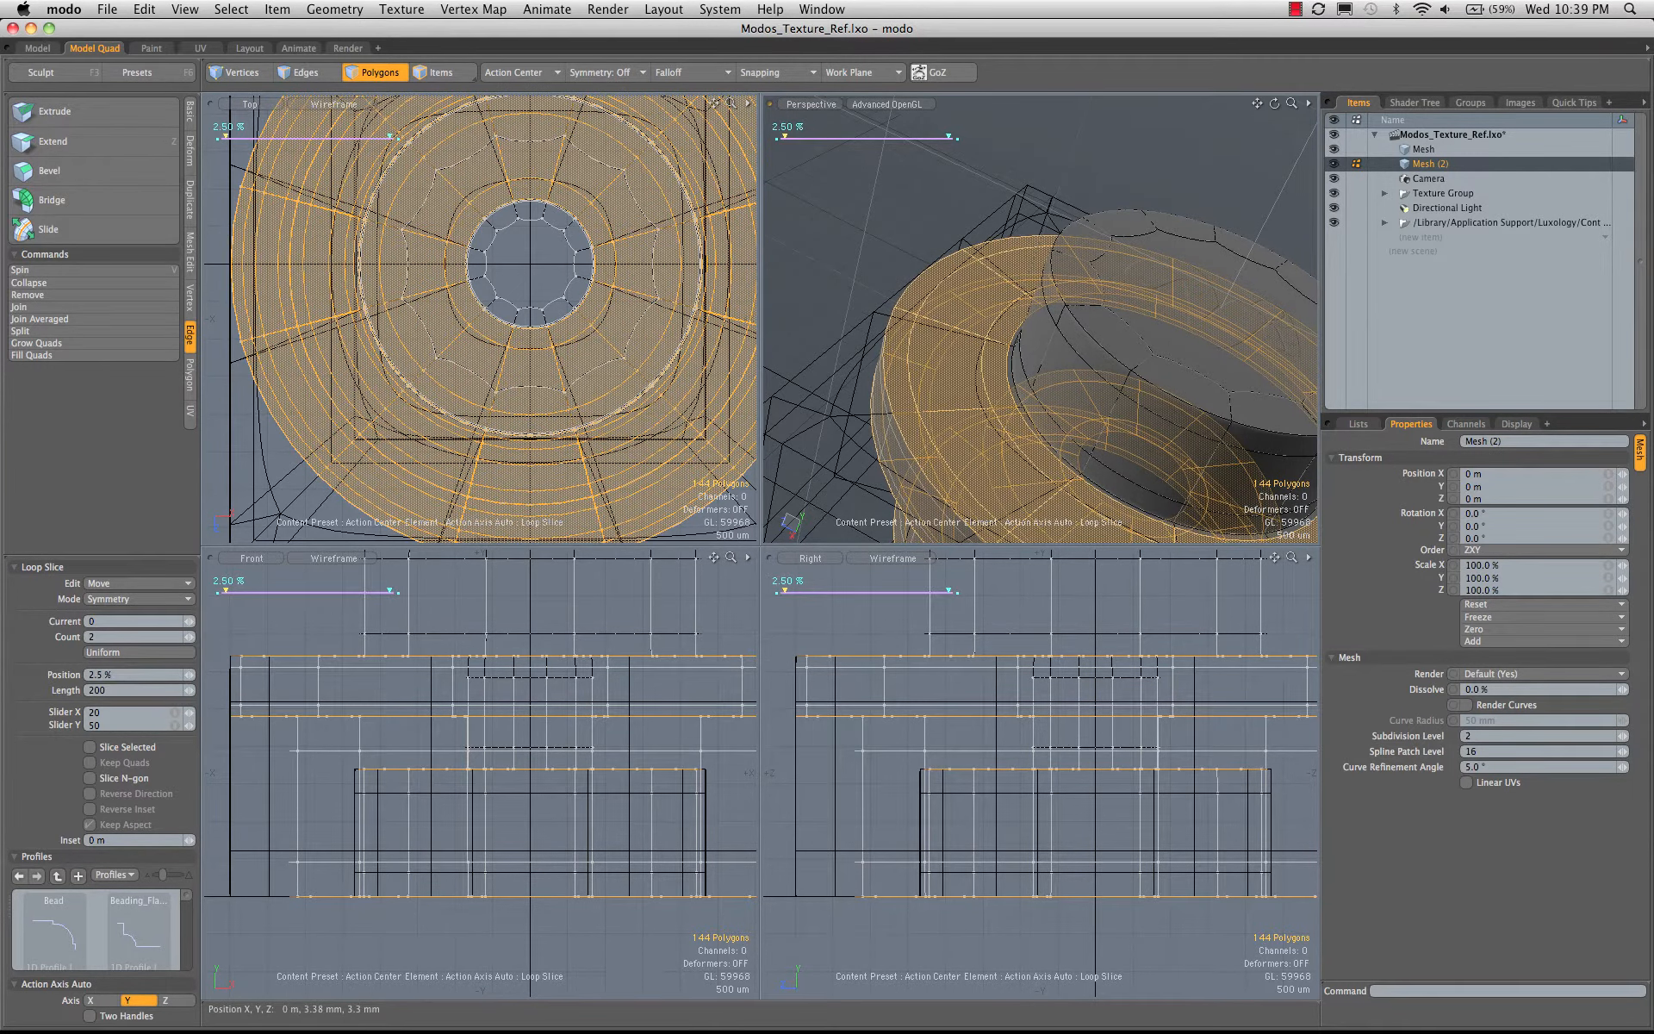
{"action": "key", "text": "space"}
- Delete the surplus edge loops on the wide ring's top face and on the recessed ring around the central tube
{"action": "key", "text": "2"}
{"action": "double_click", "coordinate": [978, 365]}
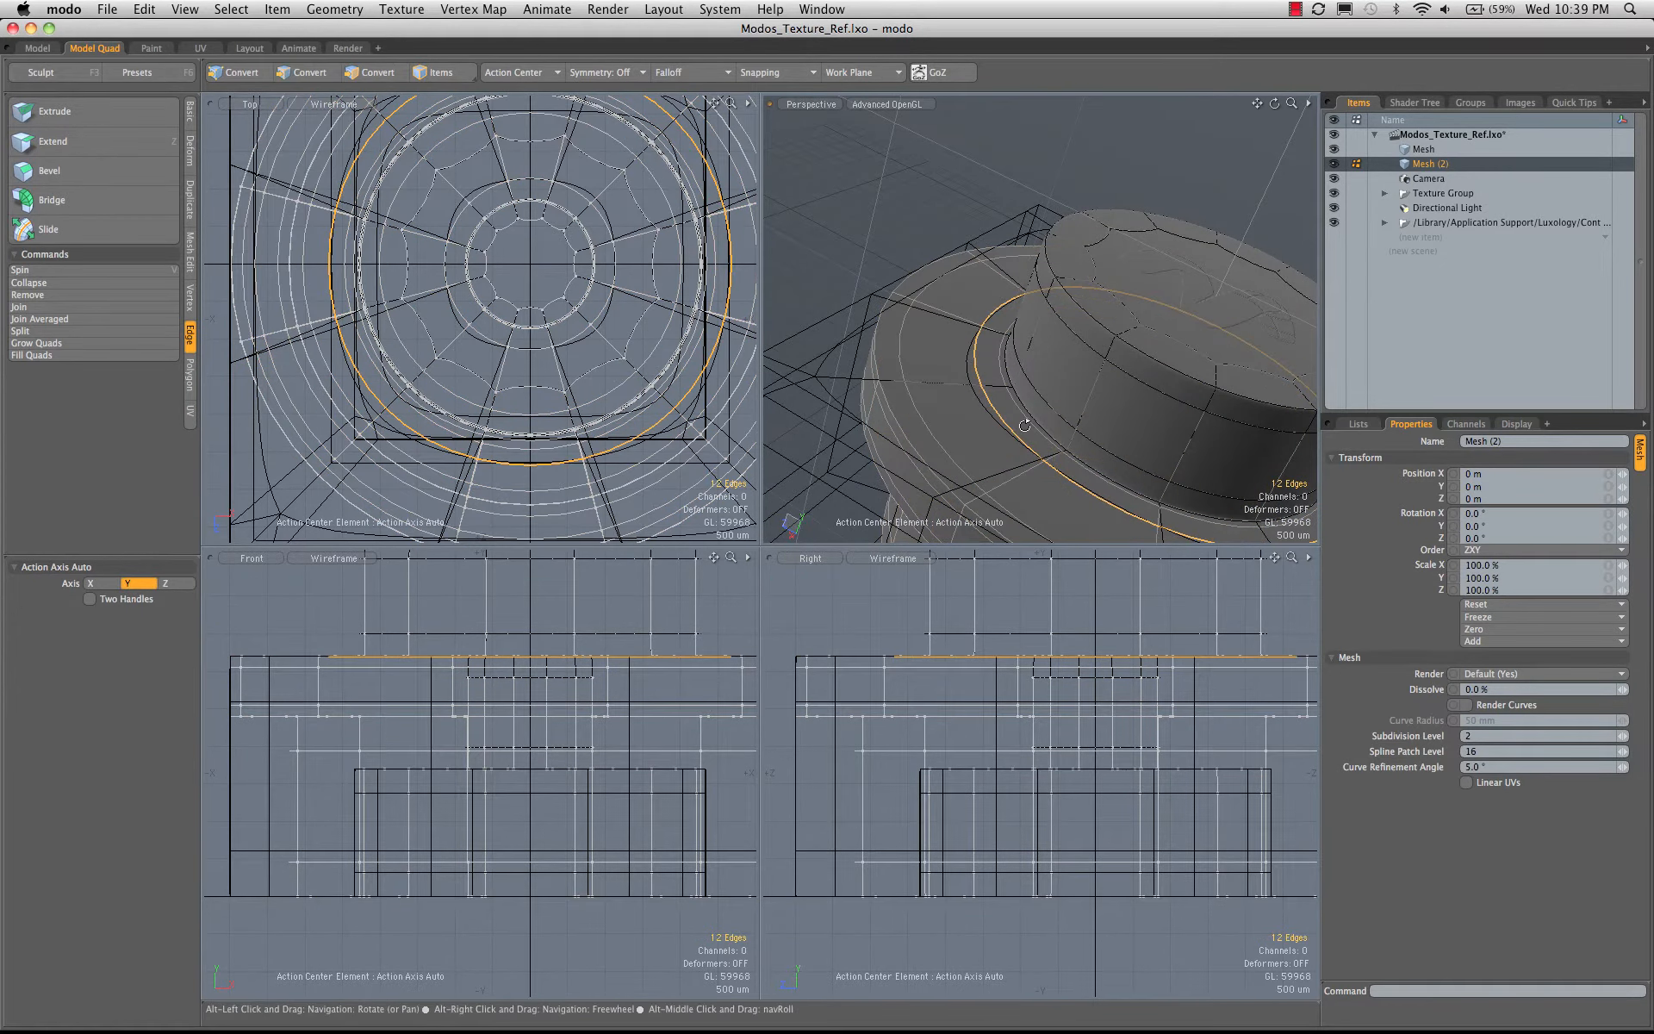
{"action": "left_click_drag", "start_coordinate": [1051, 399], "coordinate": [1095, 233], "text": "alt"}
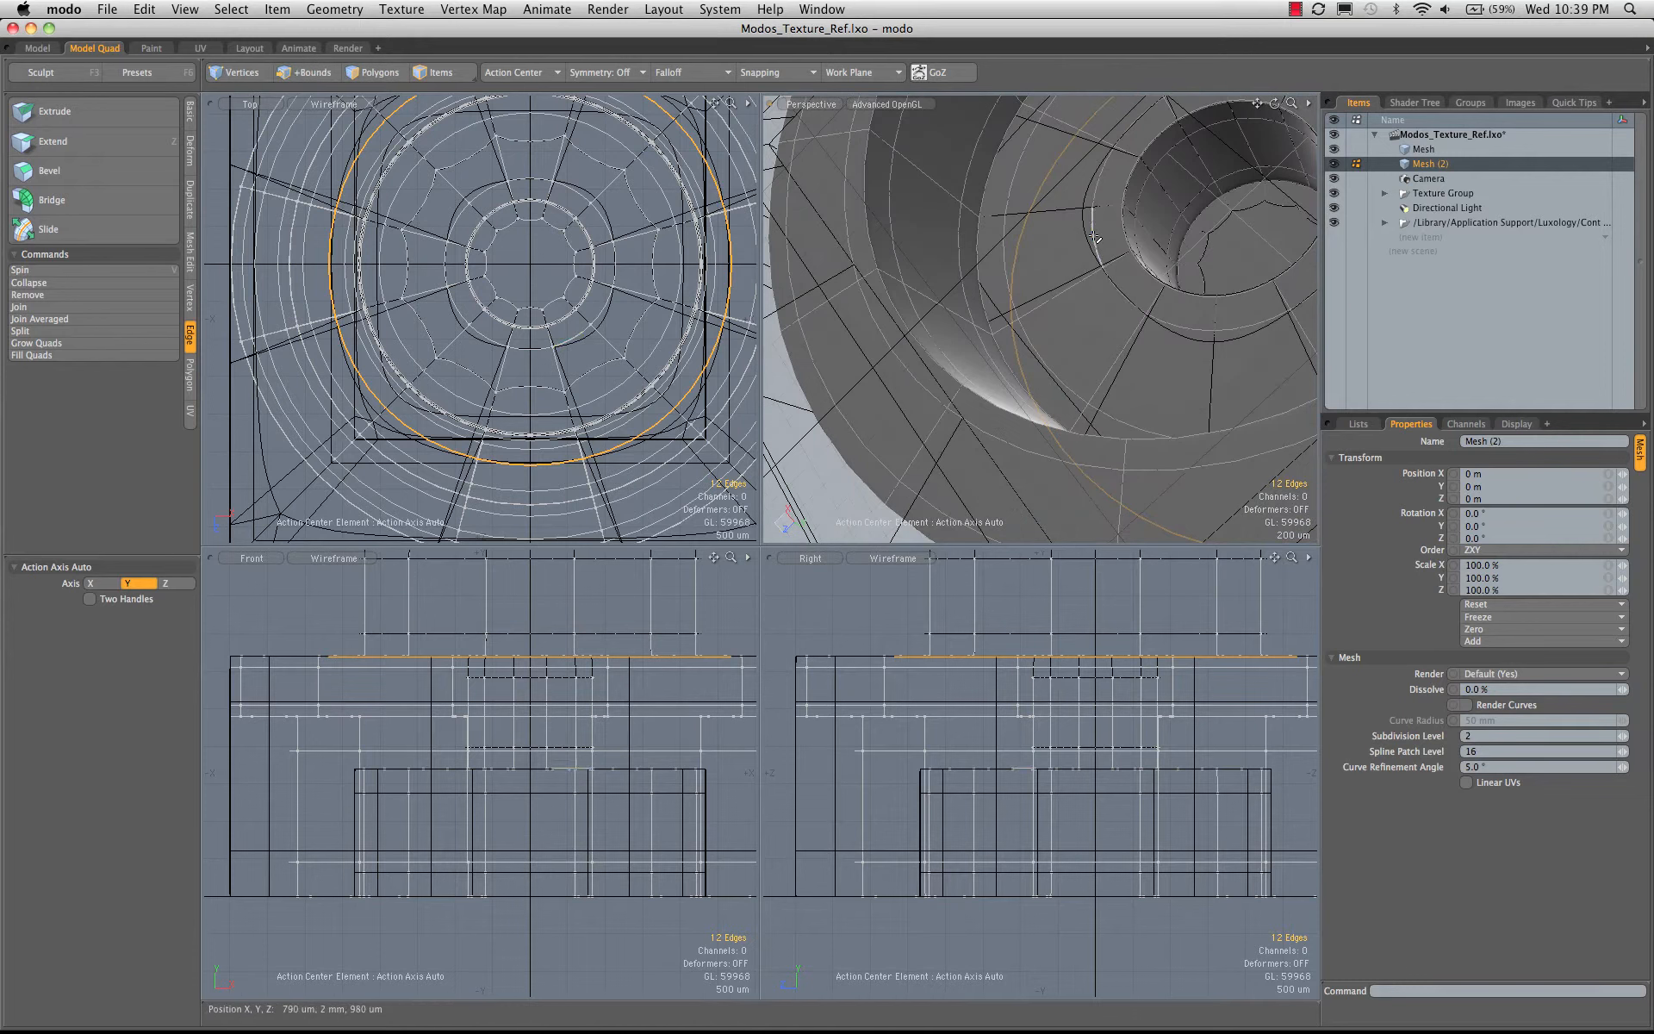
{"action": "double_click", "coordinate": [1095, 236], "text": "shift"}
{"action": "key", "text": "BackSpace"}
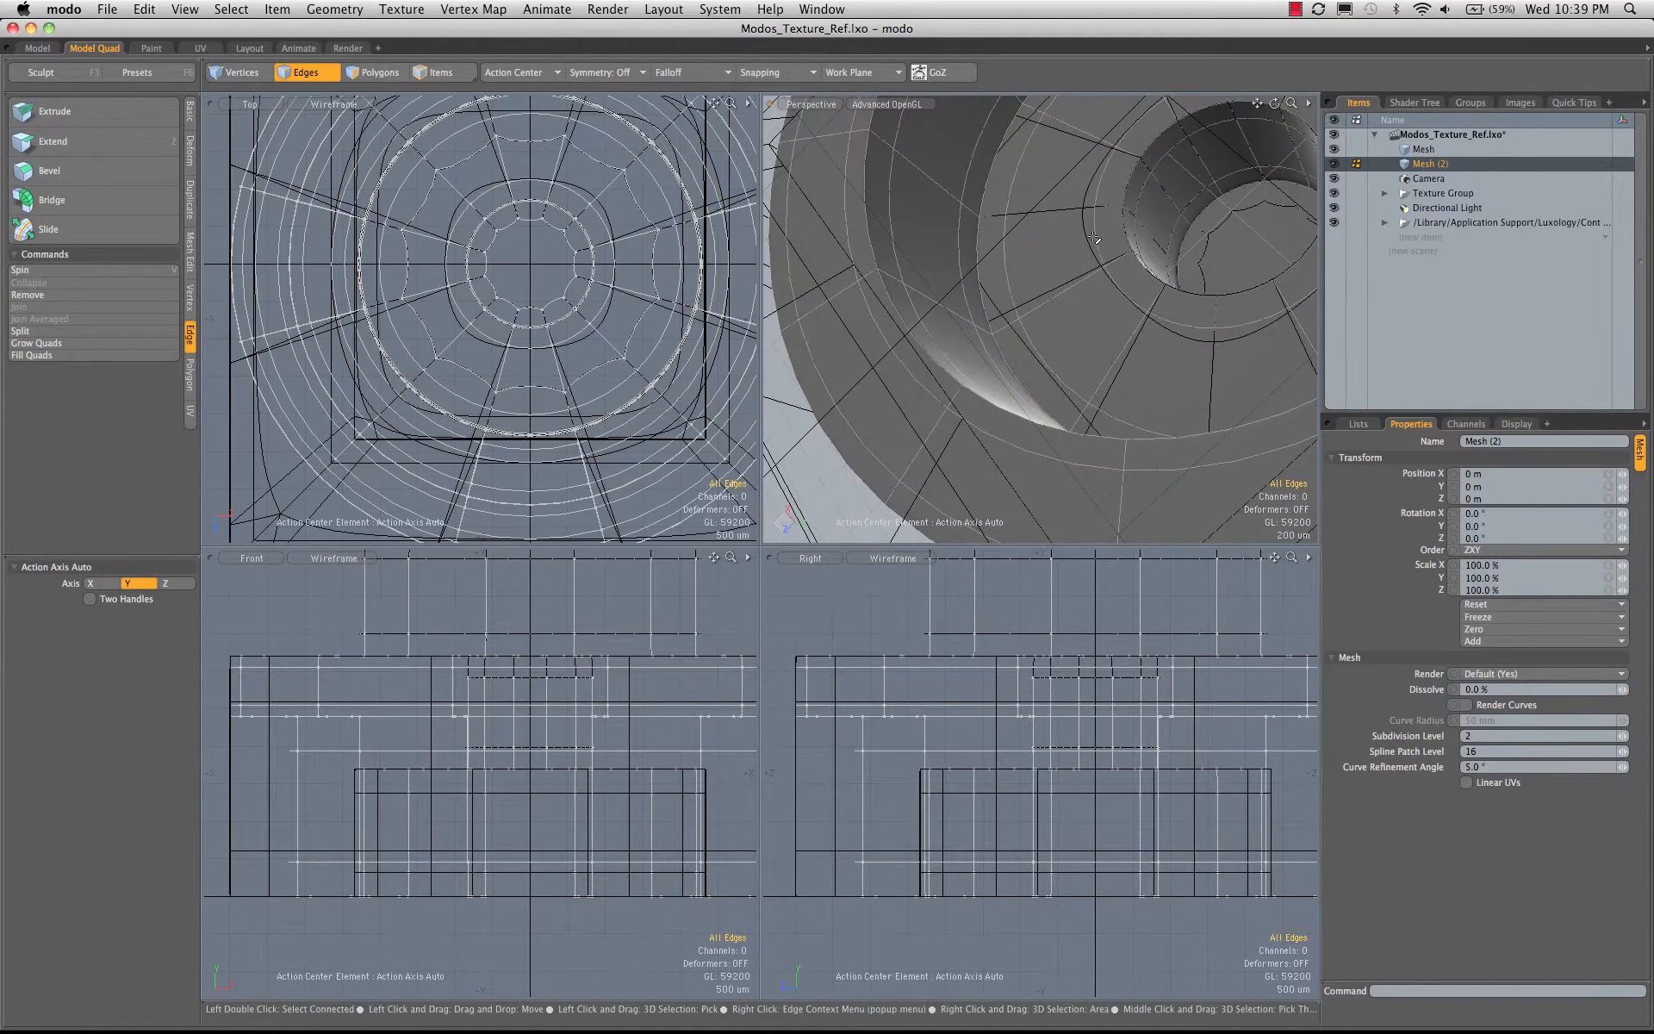
- Hide the original Mesh item and view the background piece by itself in the Model layout
{"action": "left_click_drag", "start_coordinate": [1088, 249], "coordinate": [986, 418], "text": "ctrl+alt"}
{"action": "left_click", "coordinate": [1334, 150]}
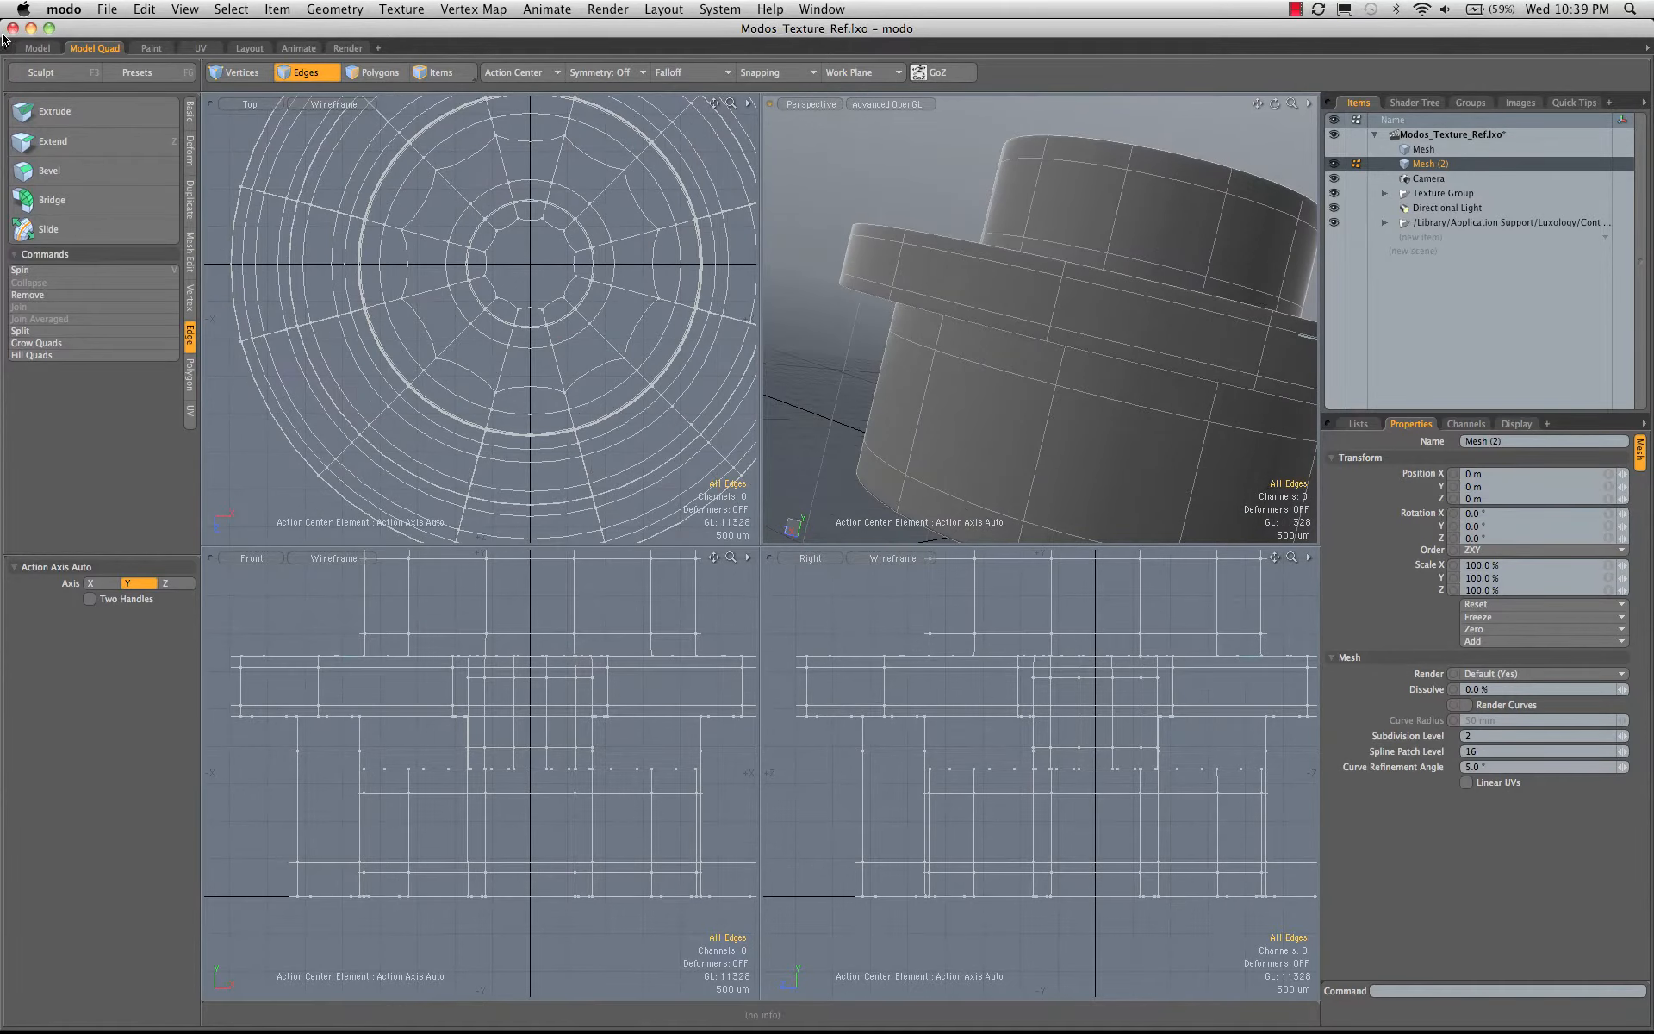
{"action": "left_click", "coordinate": [36, 49]}
{"action": "mouse_move", "coordinate": [831, 458]}
{"action": "left_mouse_down", "text": "alt"}
{"action": "mouse_move", "coordinate": [710, 942]}
{"action": "mouse_move", "coordinate": [989, 786]}
{"action": "mouse_move", "coordinate": [845, 473]}
{"action": "mouse_move", "coordinate": [764, 373]}
{"action": "mouse_move", "coordinate": [979, 396]}
{"action": "mouse_move", "coordinate": [713, 686]}
{"action": "mouse_move", "coordinate": [793, 635]}
{"action": "mouse_move", "coordinate": [757, 609]}
{"action": "mouse_move", "coordinate": [697, 664]}
{"action": "mouse_move", "coordinate": [867, 567]}
{"action": "mouse_move", "coordinate": [787, 636]}
{"action": "left_mouse_up", "text": "alt"}
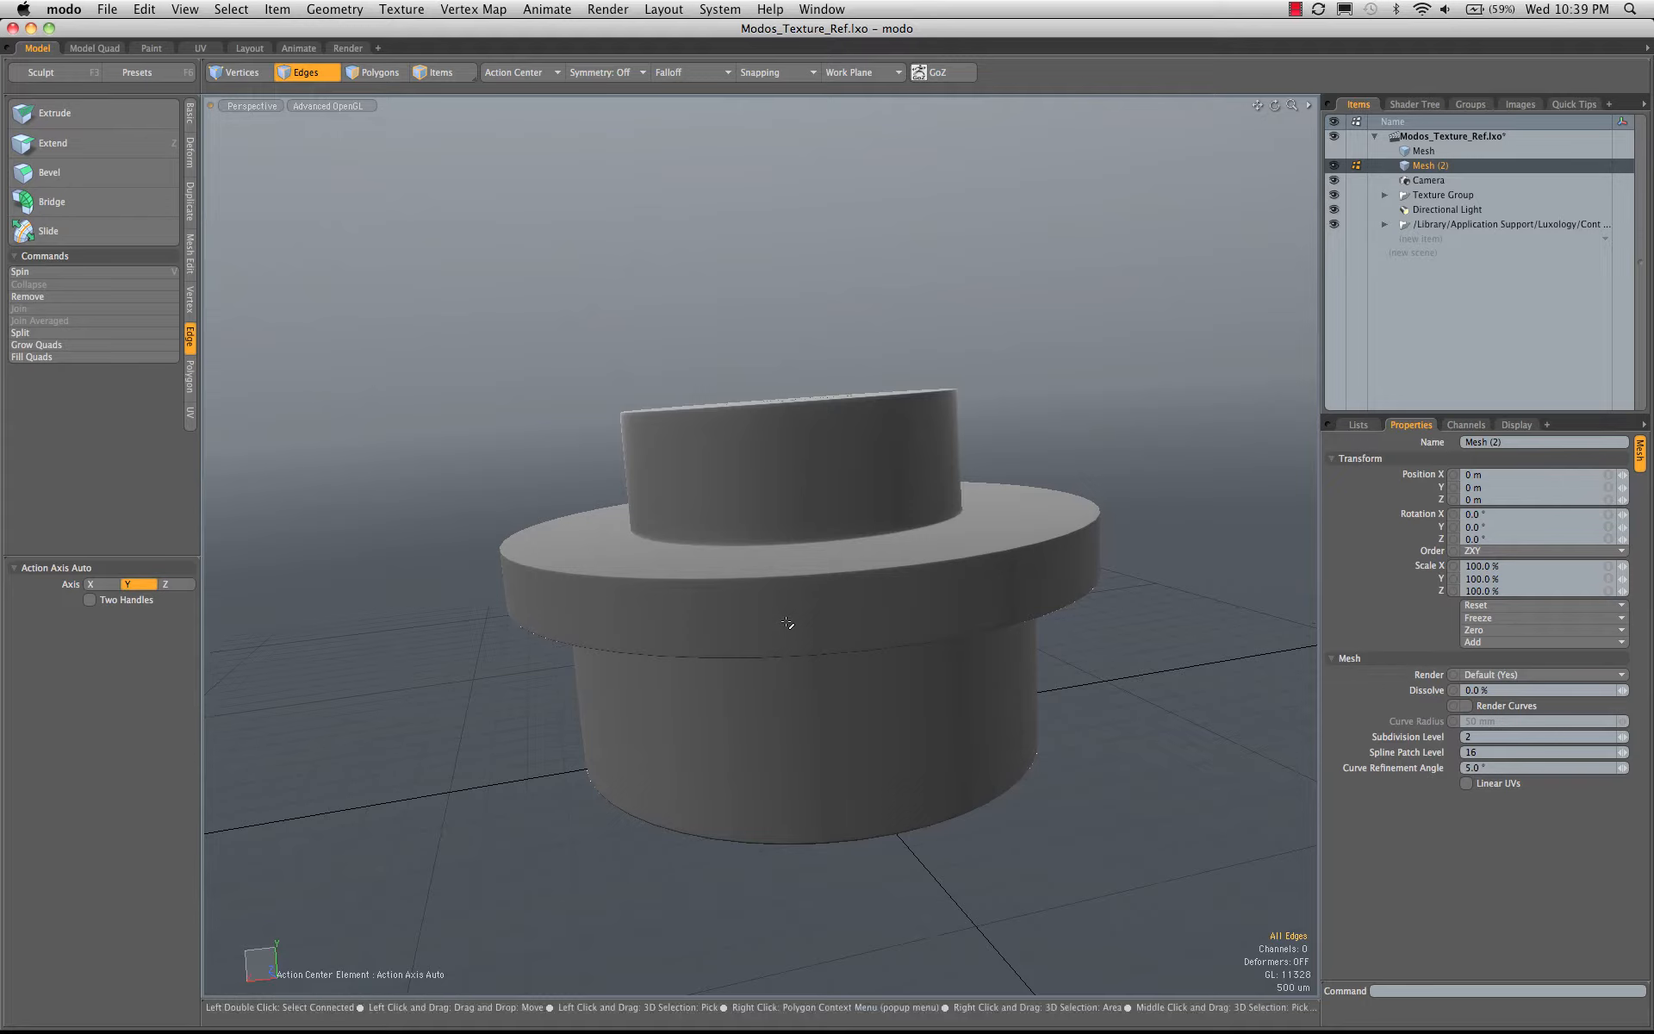
- Check the piece in the Render layout, then return to Model Quad and fit the whole mesh in the views
{"action": "left_click", "coordinate": [336, 49]}
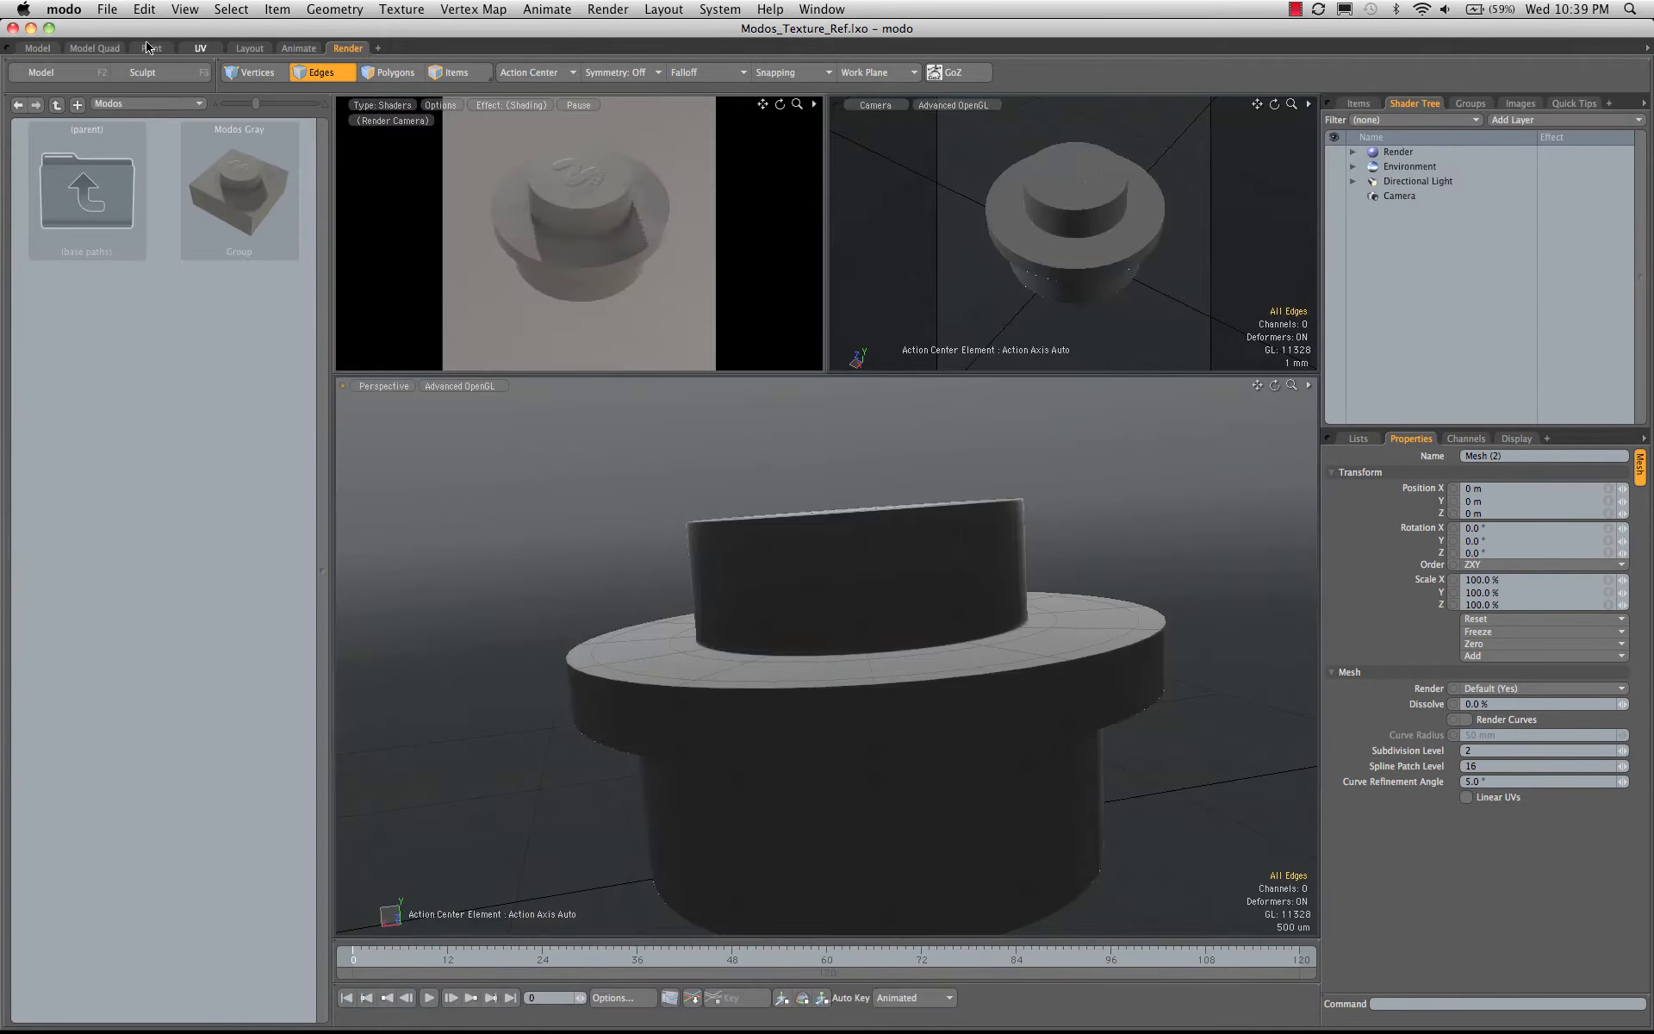
{"action": "left_click", "coordinate": [97, 49]}
{"action": "left_click_drag", "start_coordinate": [982, 324], "coordinate": [1010, 324], "text": "ctrl+alt"}
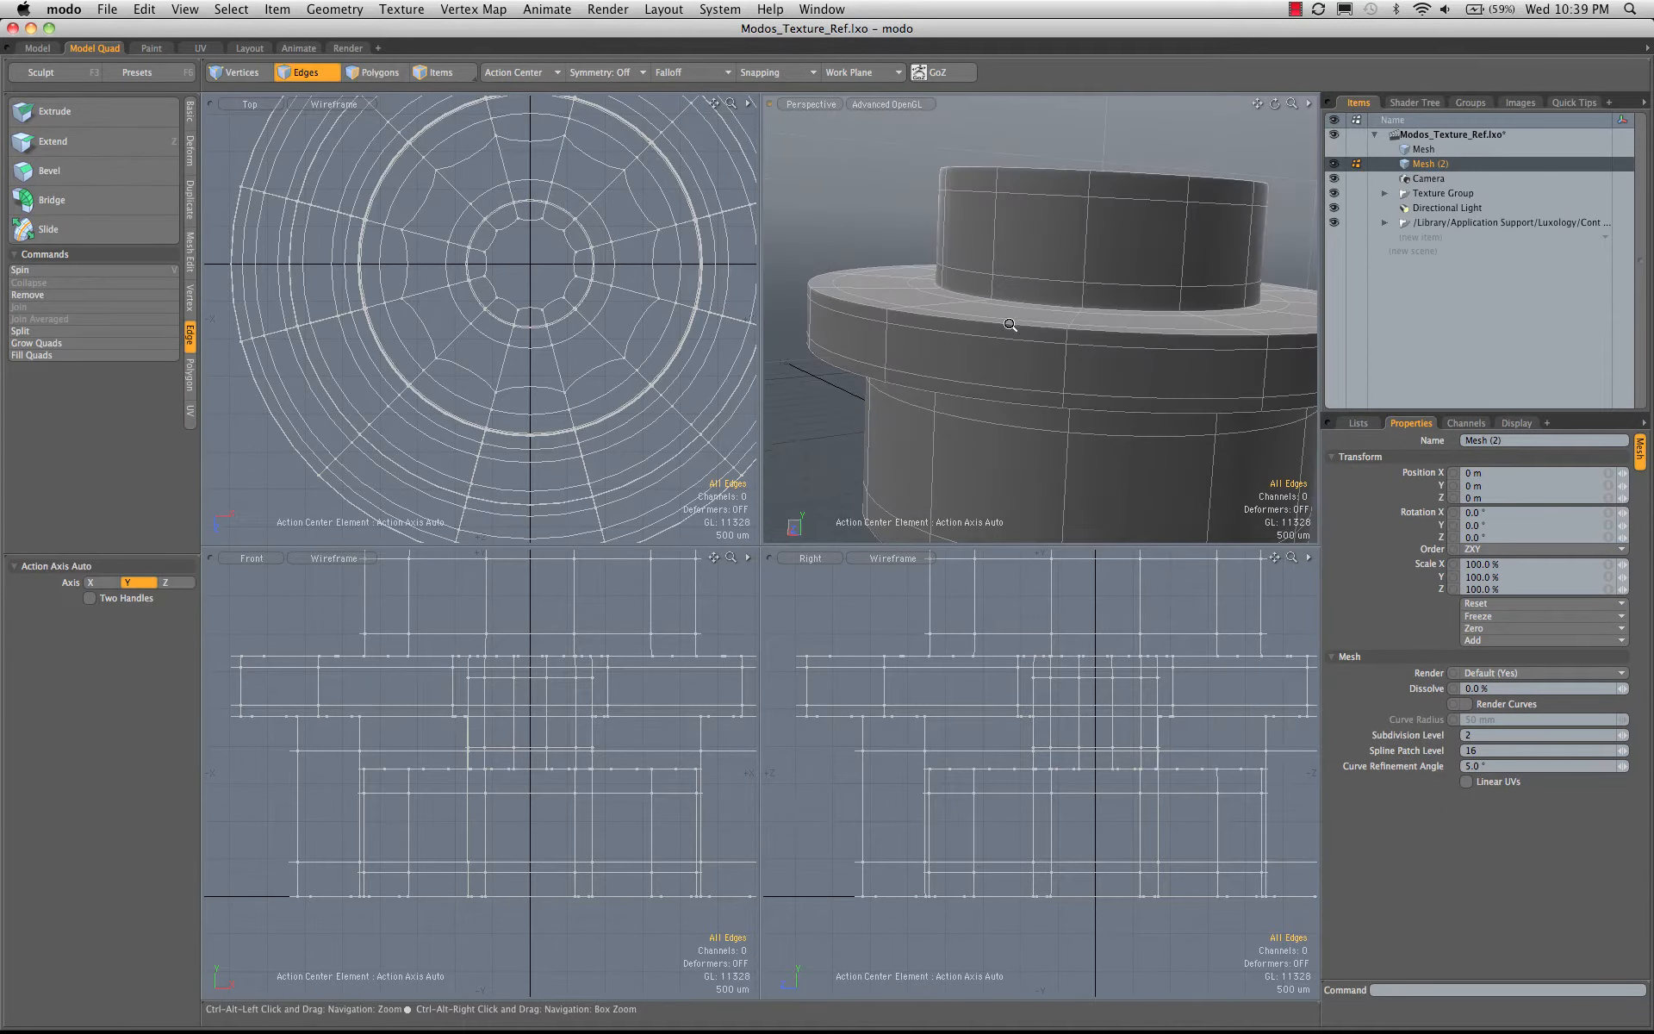
{"action": "key", "text": "a"}
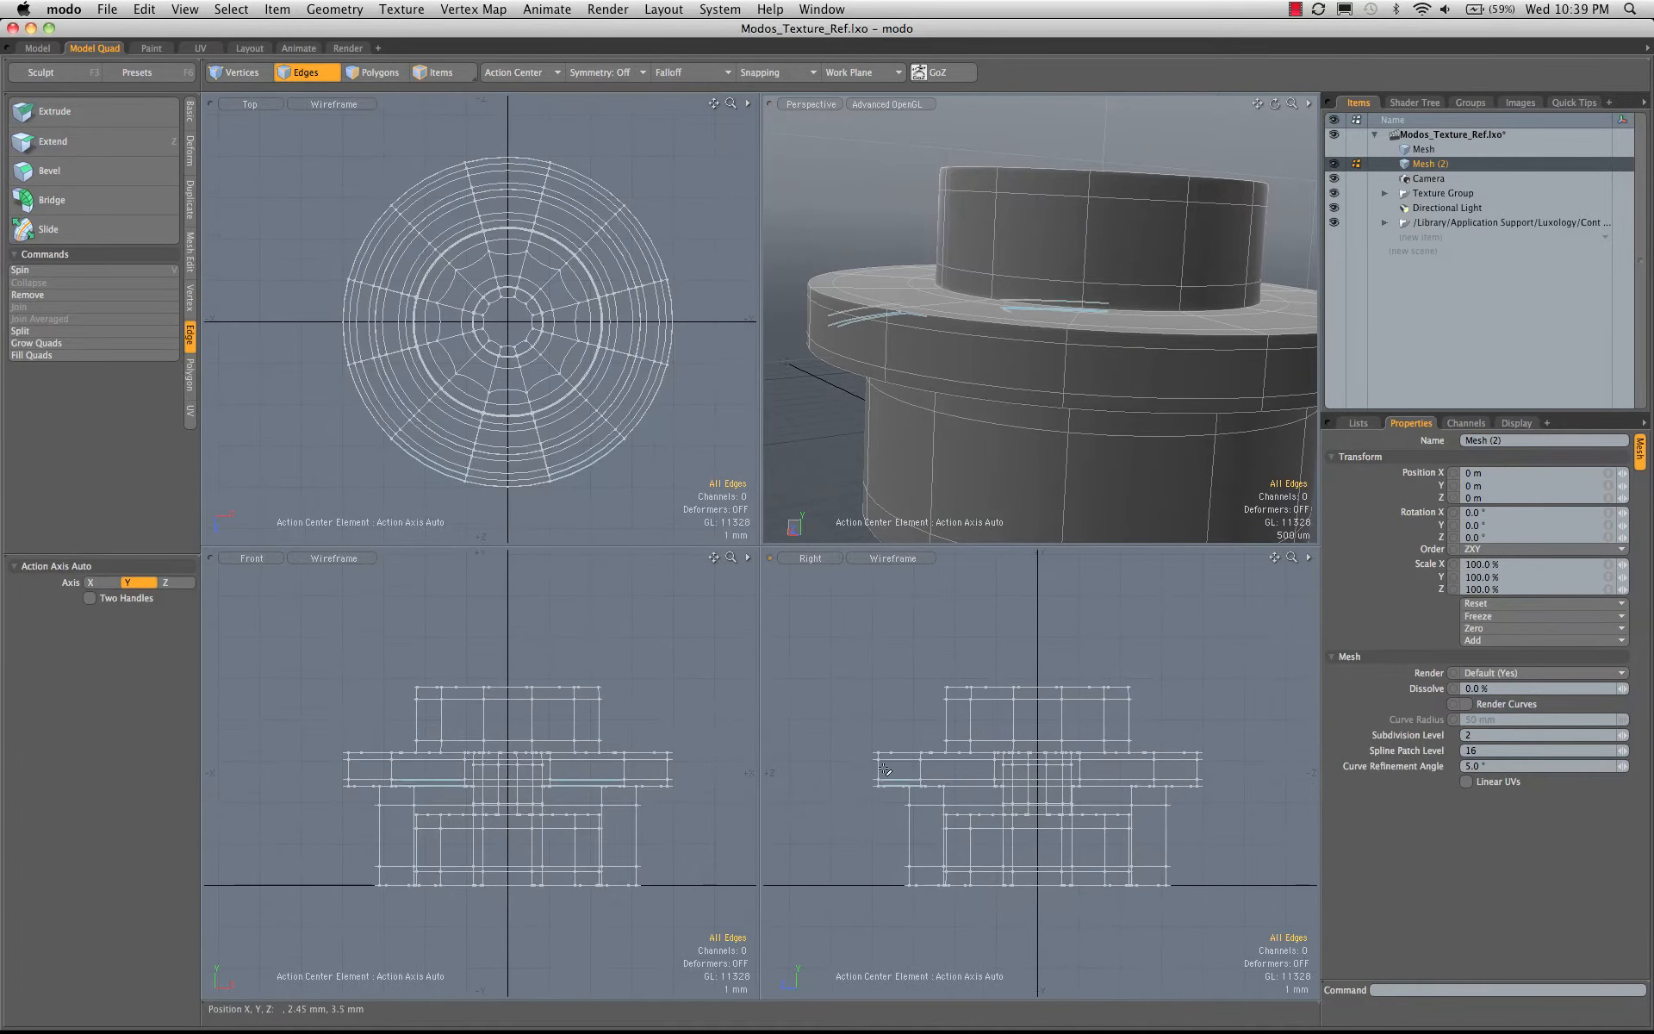
{"action": "left_click_drag", "start_coordinate": [938, 260], "coordinate": [1025, 362], "text": "alt"}
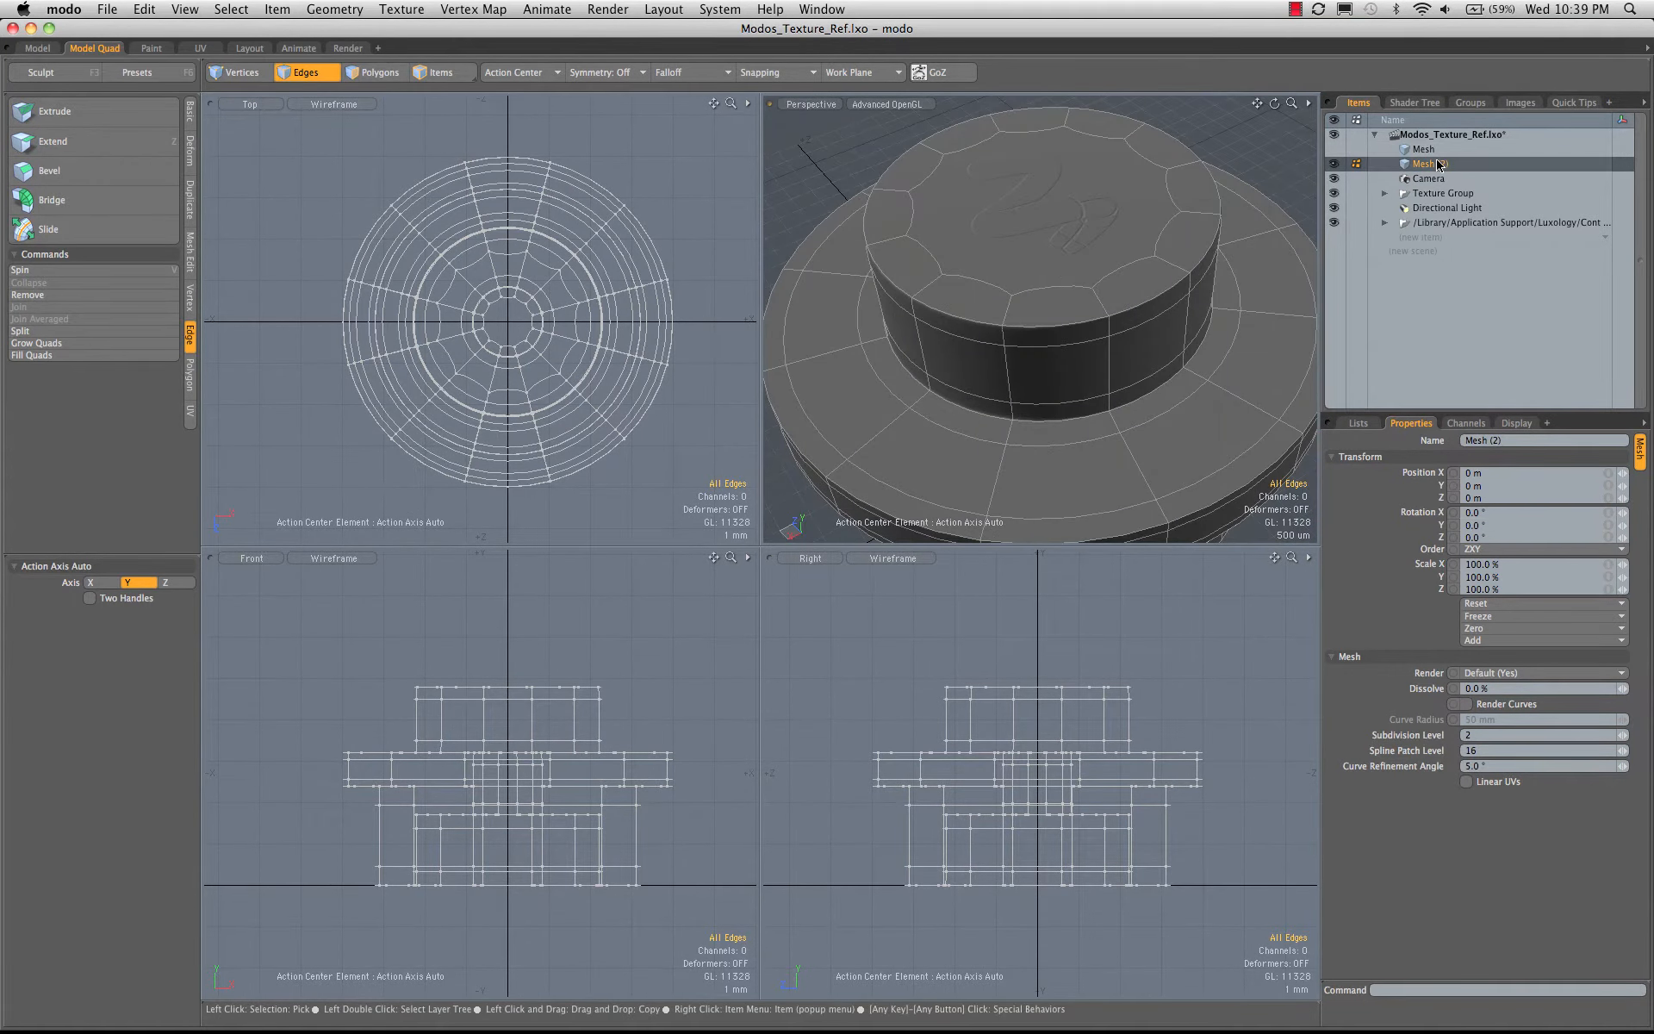
{"action": "right_click", "coordinate": [1400, 163]}
{"action": "left_click", "coordinate": [1568, 342]}
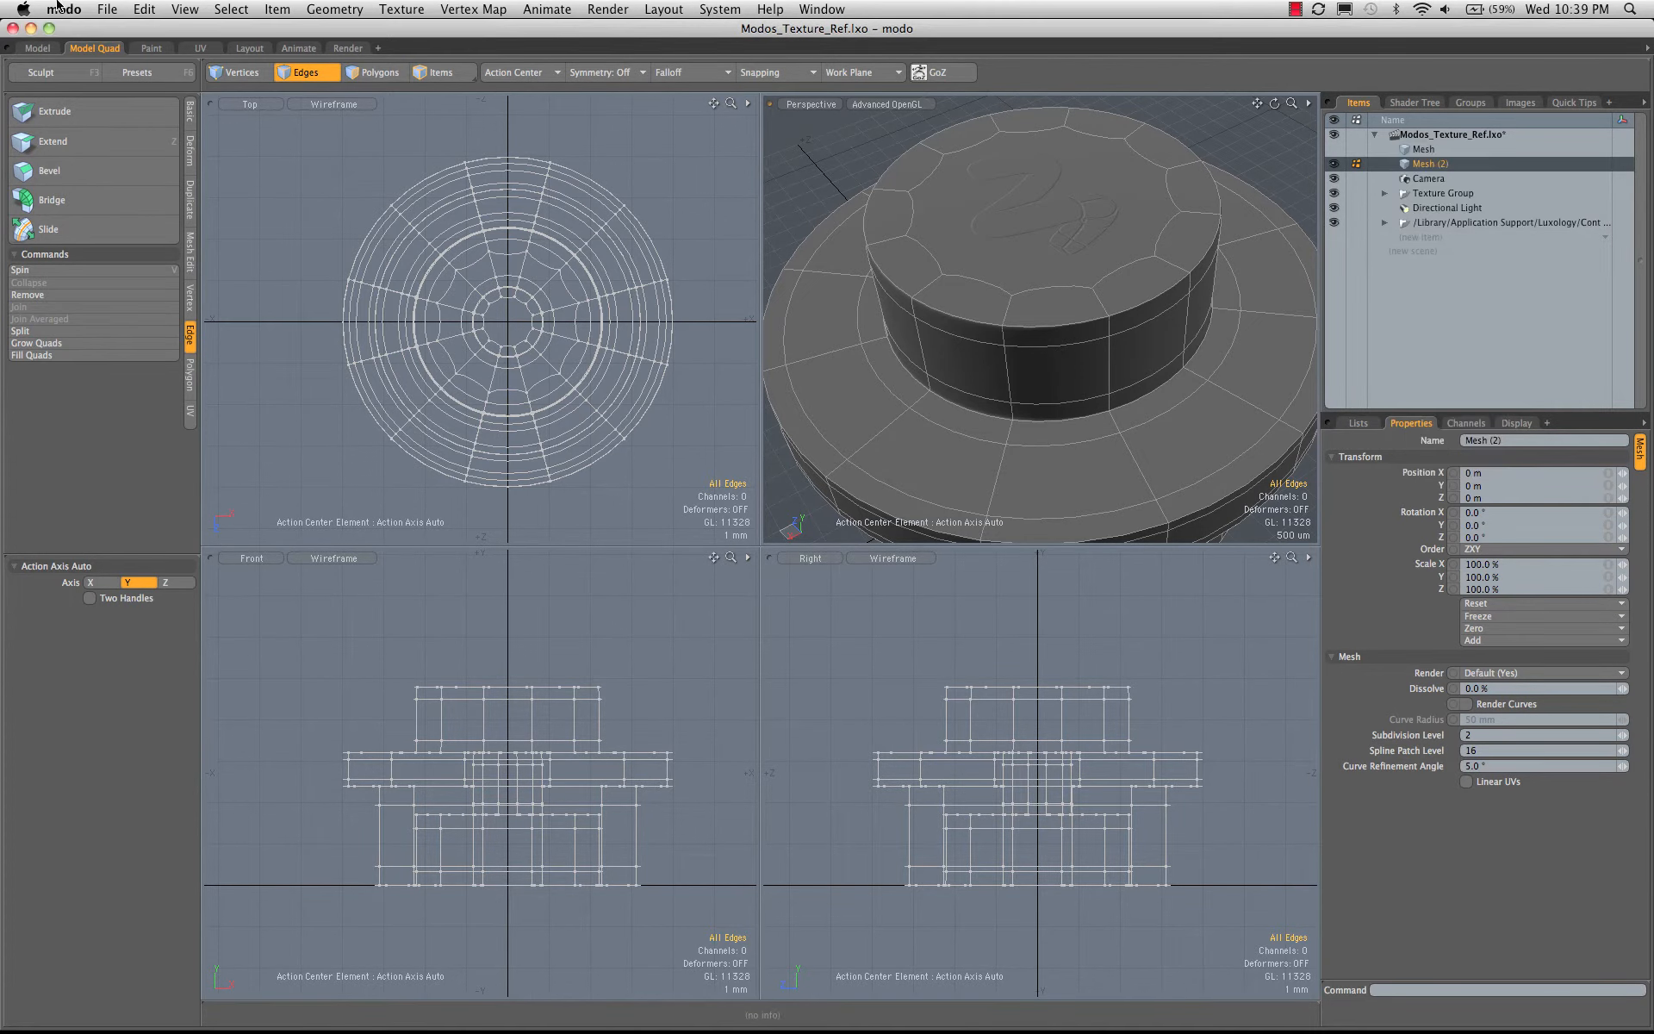
- Save Mesh (2) as a mesh preset named 1_1_Round.lxl in the Modos folder
{"action": "left_click", "coordinate": [209, 10]}
{"action": "mouse_move", "coordinate": [106, 4]}
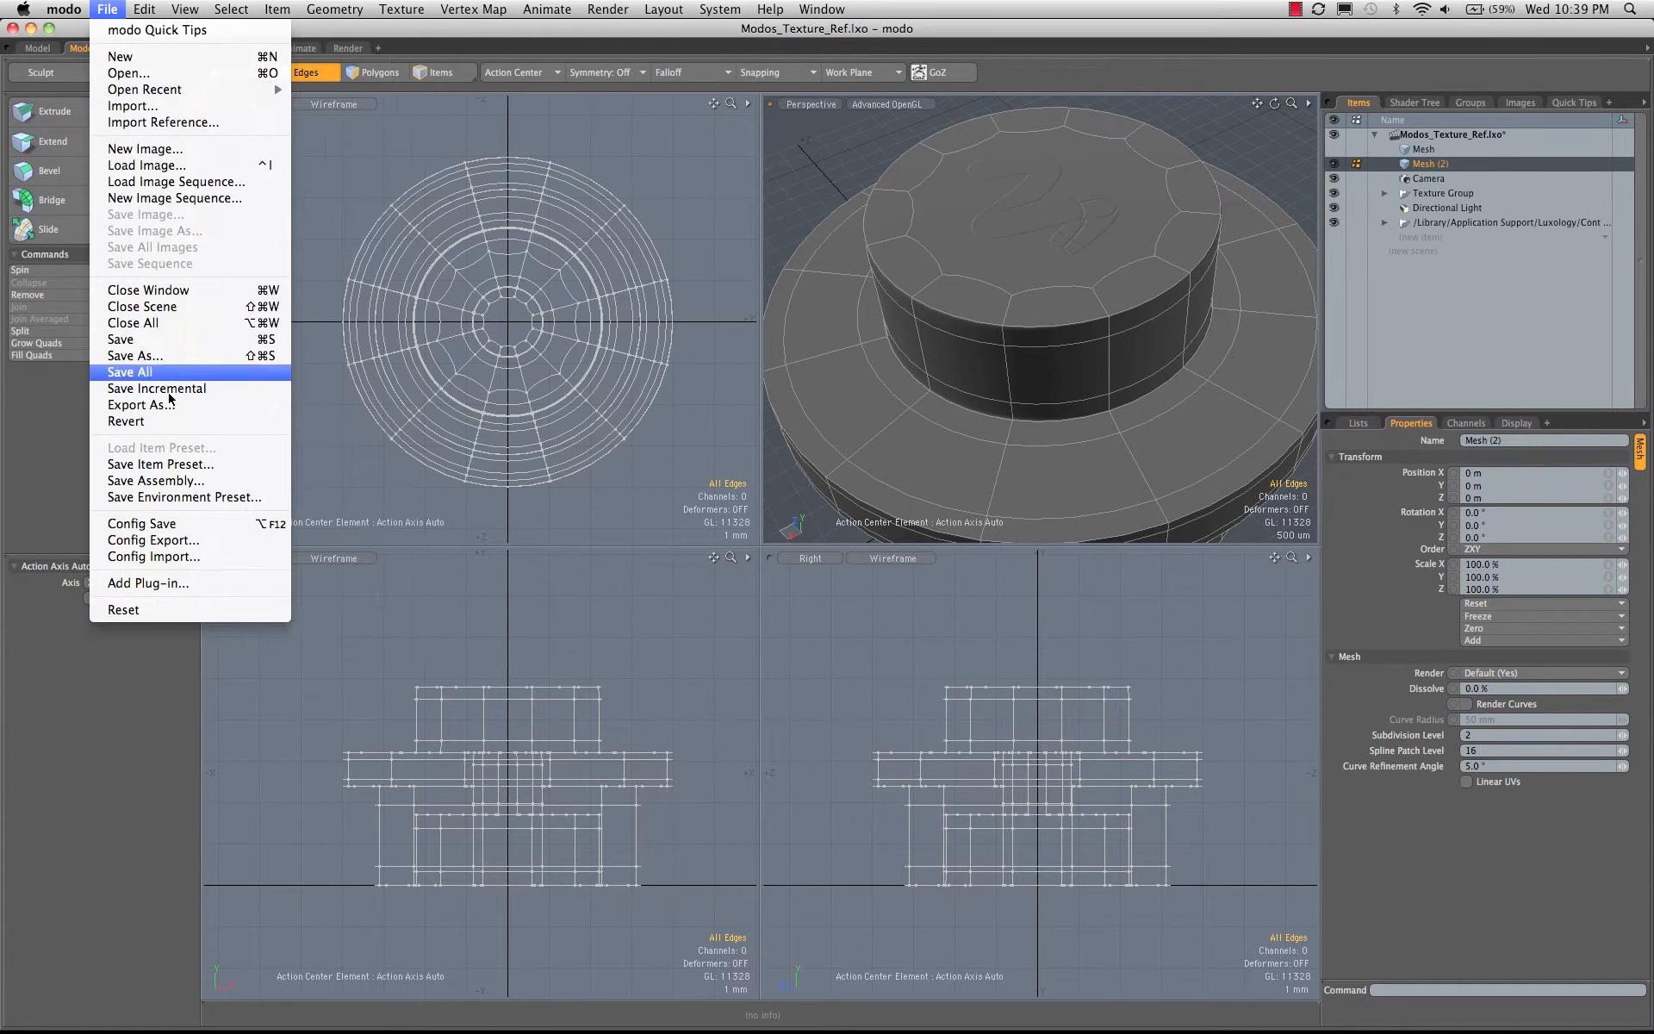
{"action": "left_click", "coordinate": [172, 463]}
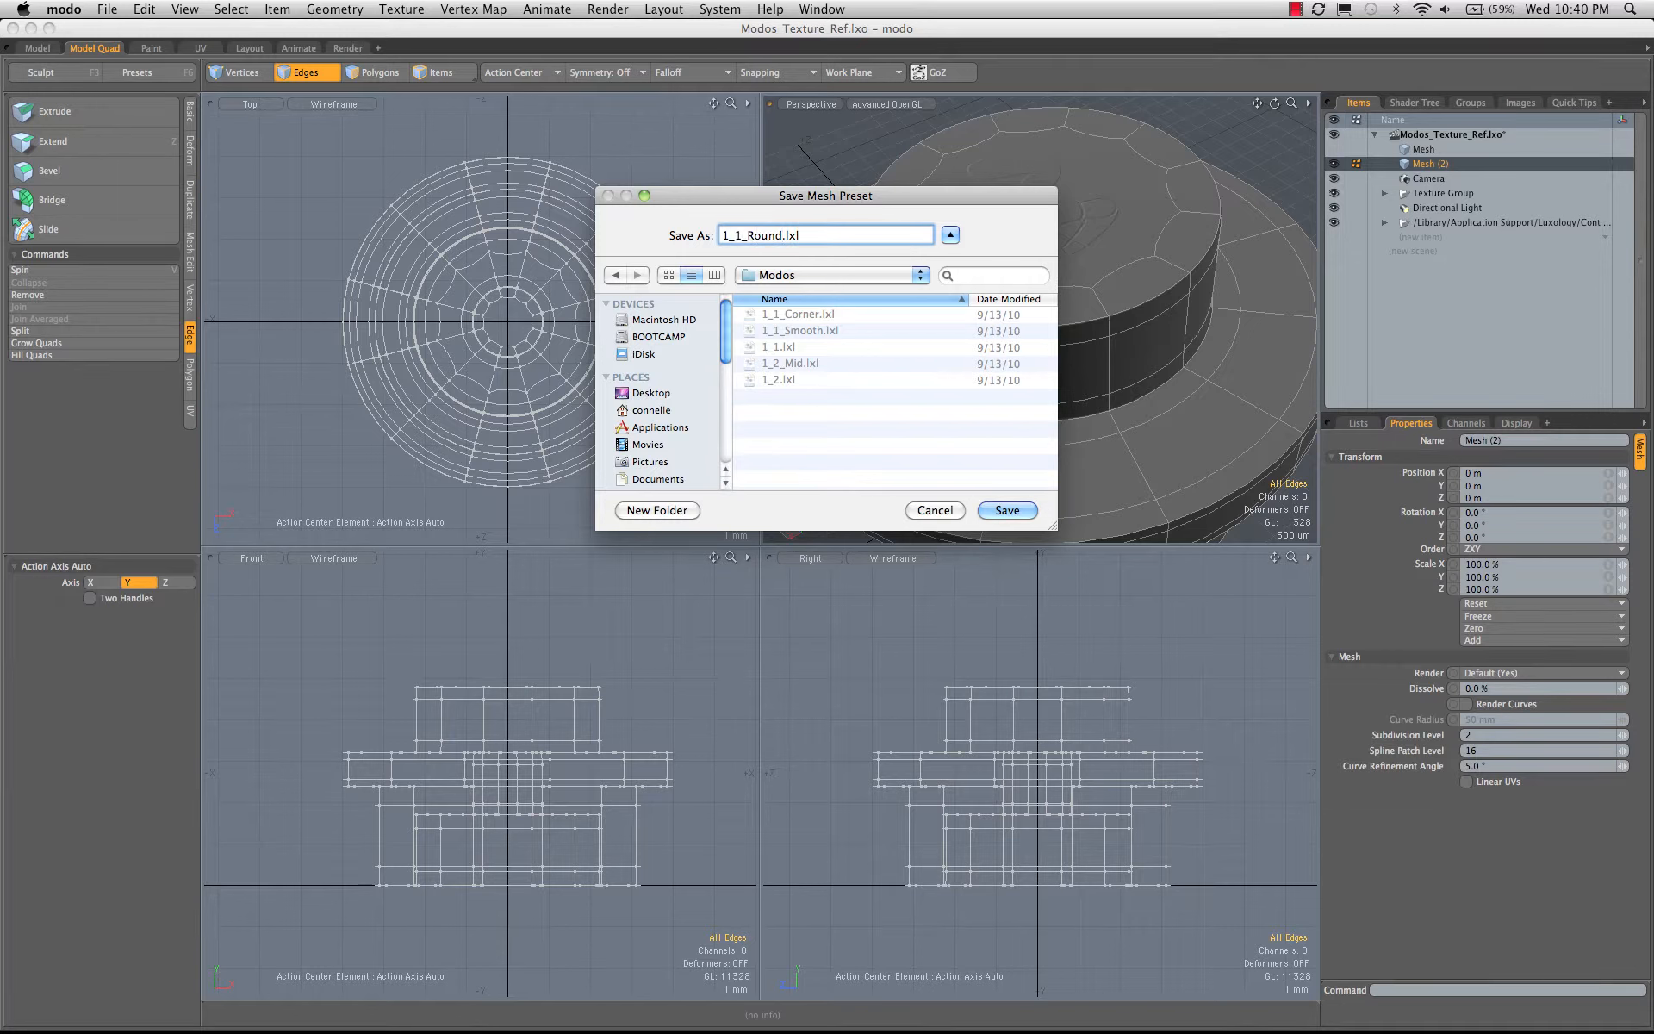
{"action": "key", "text": "Return"}
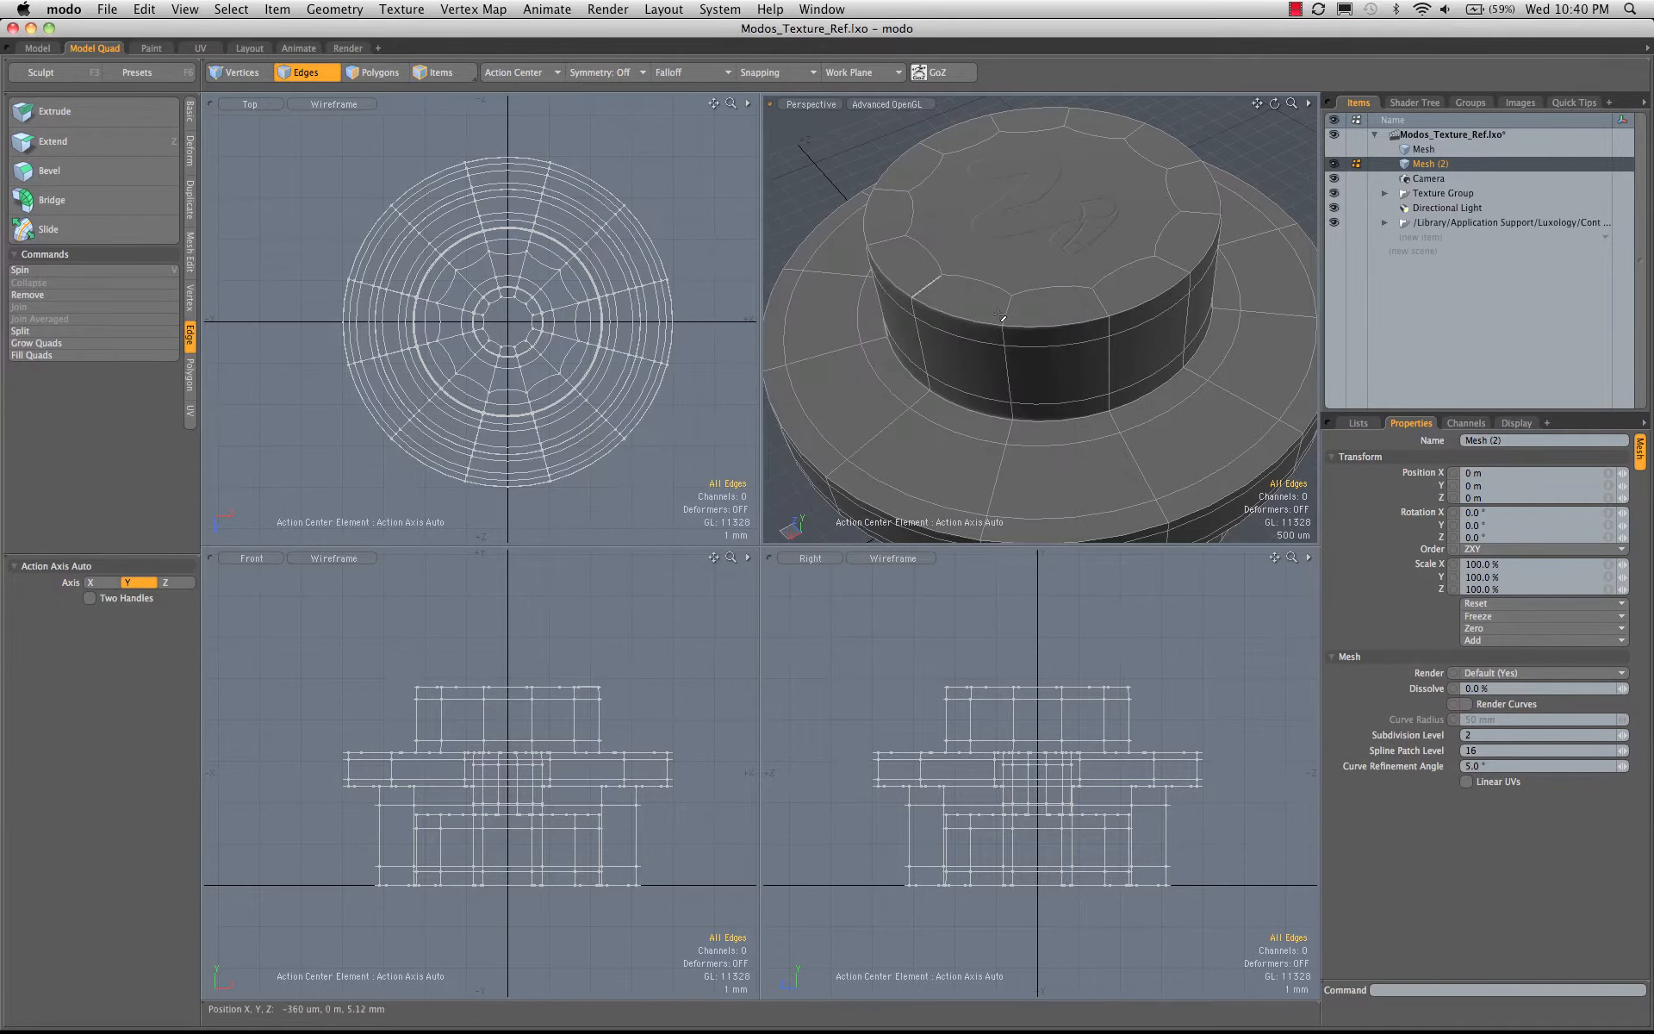
- Check the 1 1 Round preset among the meshes in the Layout layout, then return to Model Quad
{"action": "left_click_drag", "start_coordinate": [999, 315], "coordinate": [1008, 237], "text": "alt"}
{"action": "left_click", "coordinate": [250, 48]}
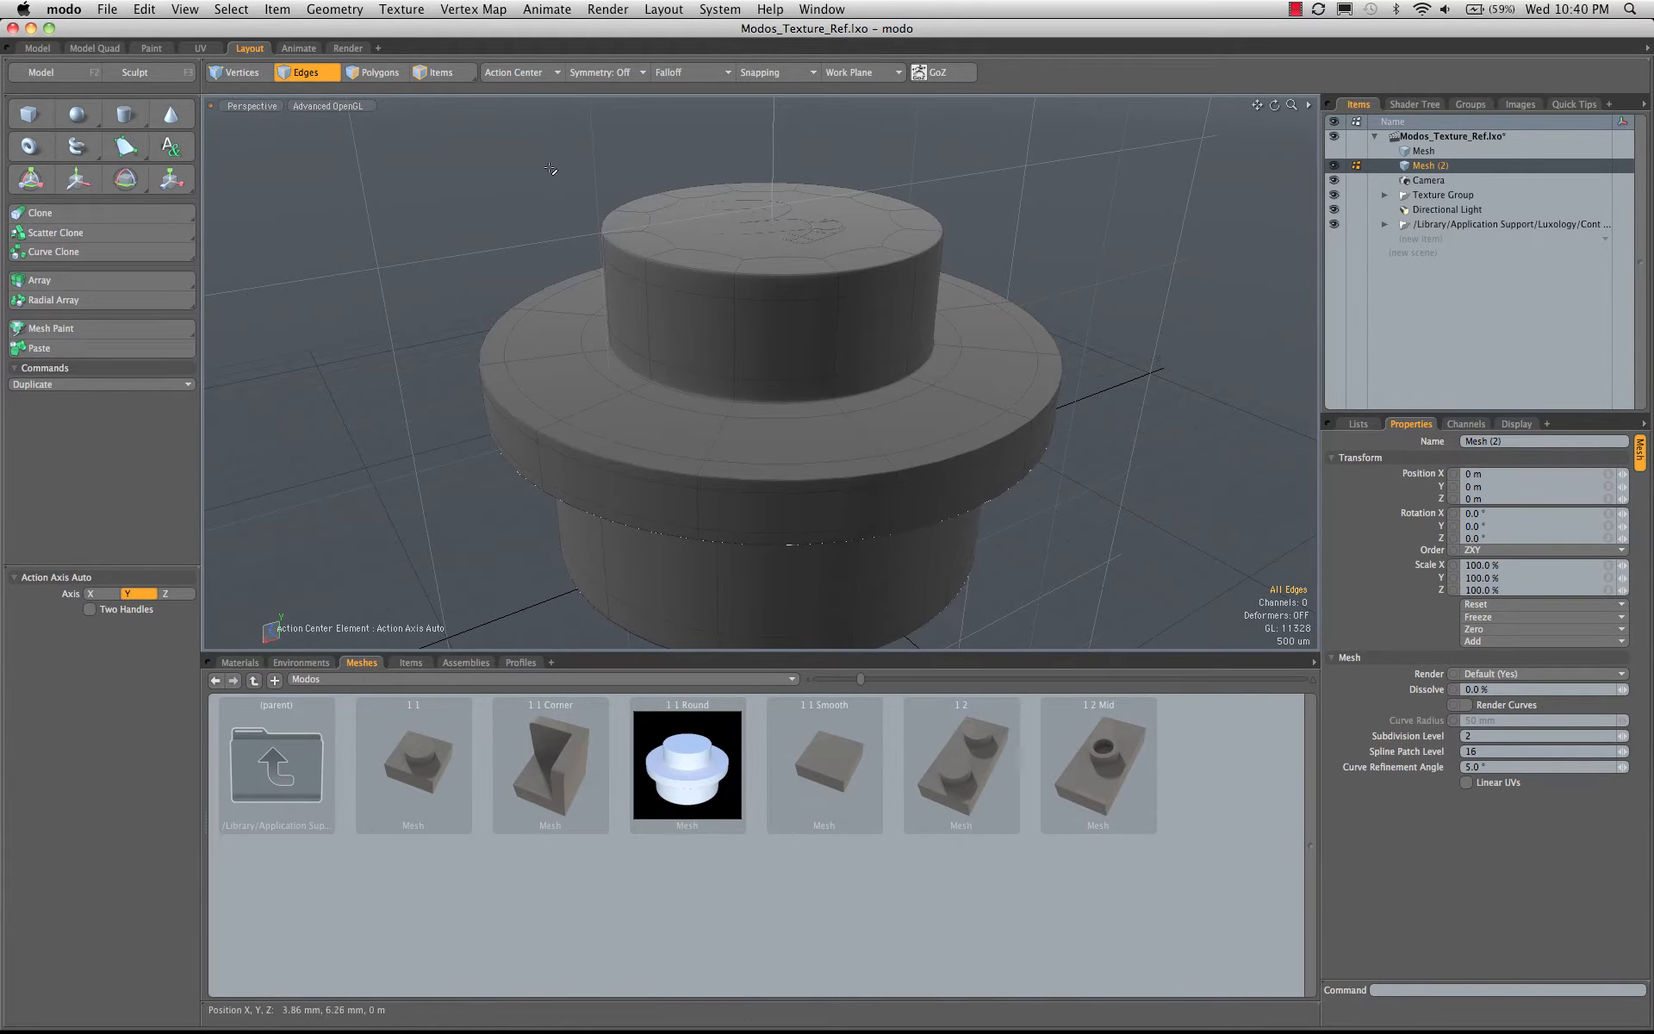
{"action": "mouse_move", "coordinate": [842, 362]}
{"action": "left_mouse_down", "text": "alt"}
{"action": "mouse_move", "coordinate": [862, 414]}
{"action": "mouse_move", "coordinate": [842, 277]}
{"action": "mouse_move", "coordinate": [801, 308]}
{"action": "mouse_move", "coordinate": [812, 369]}
{"action": "left_mouse_up", "text": "alt"}
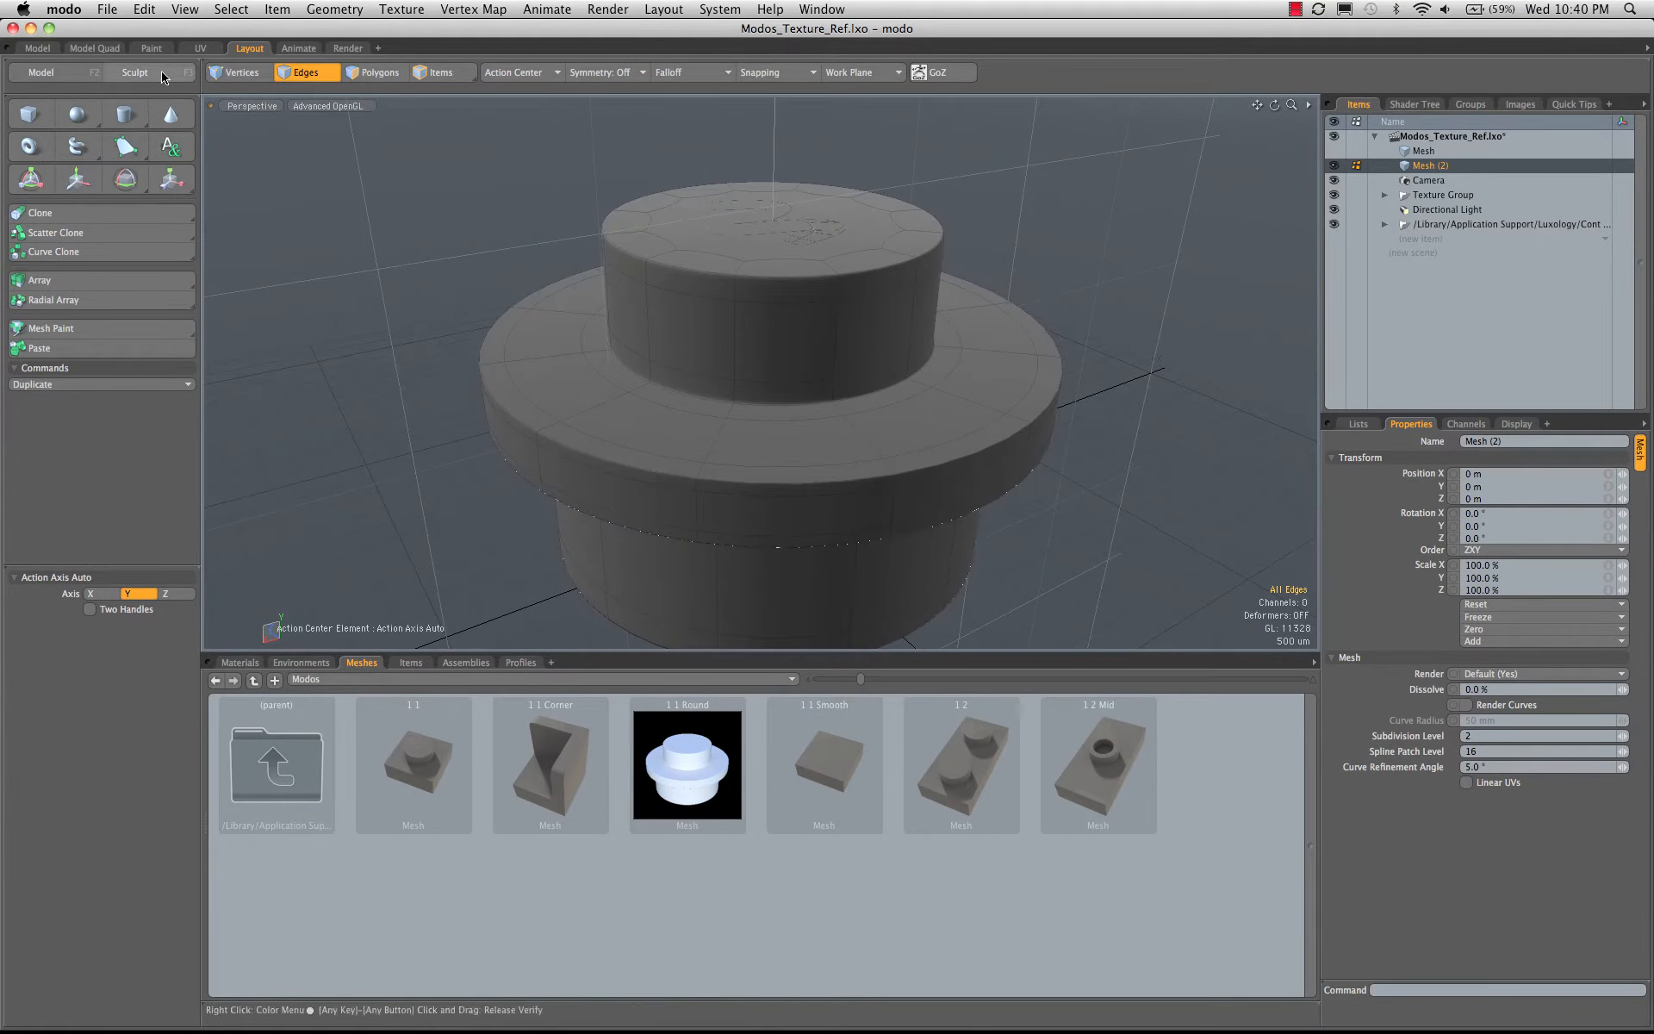
{"action": "left_click", "coordinate": [95, 49]}
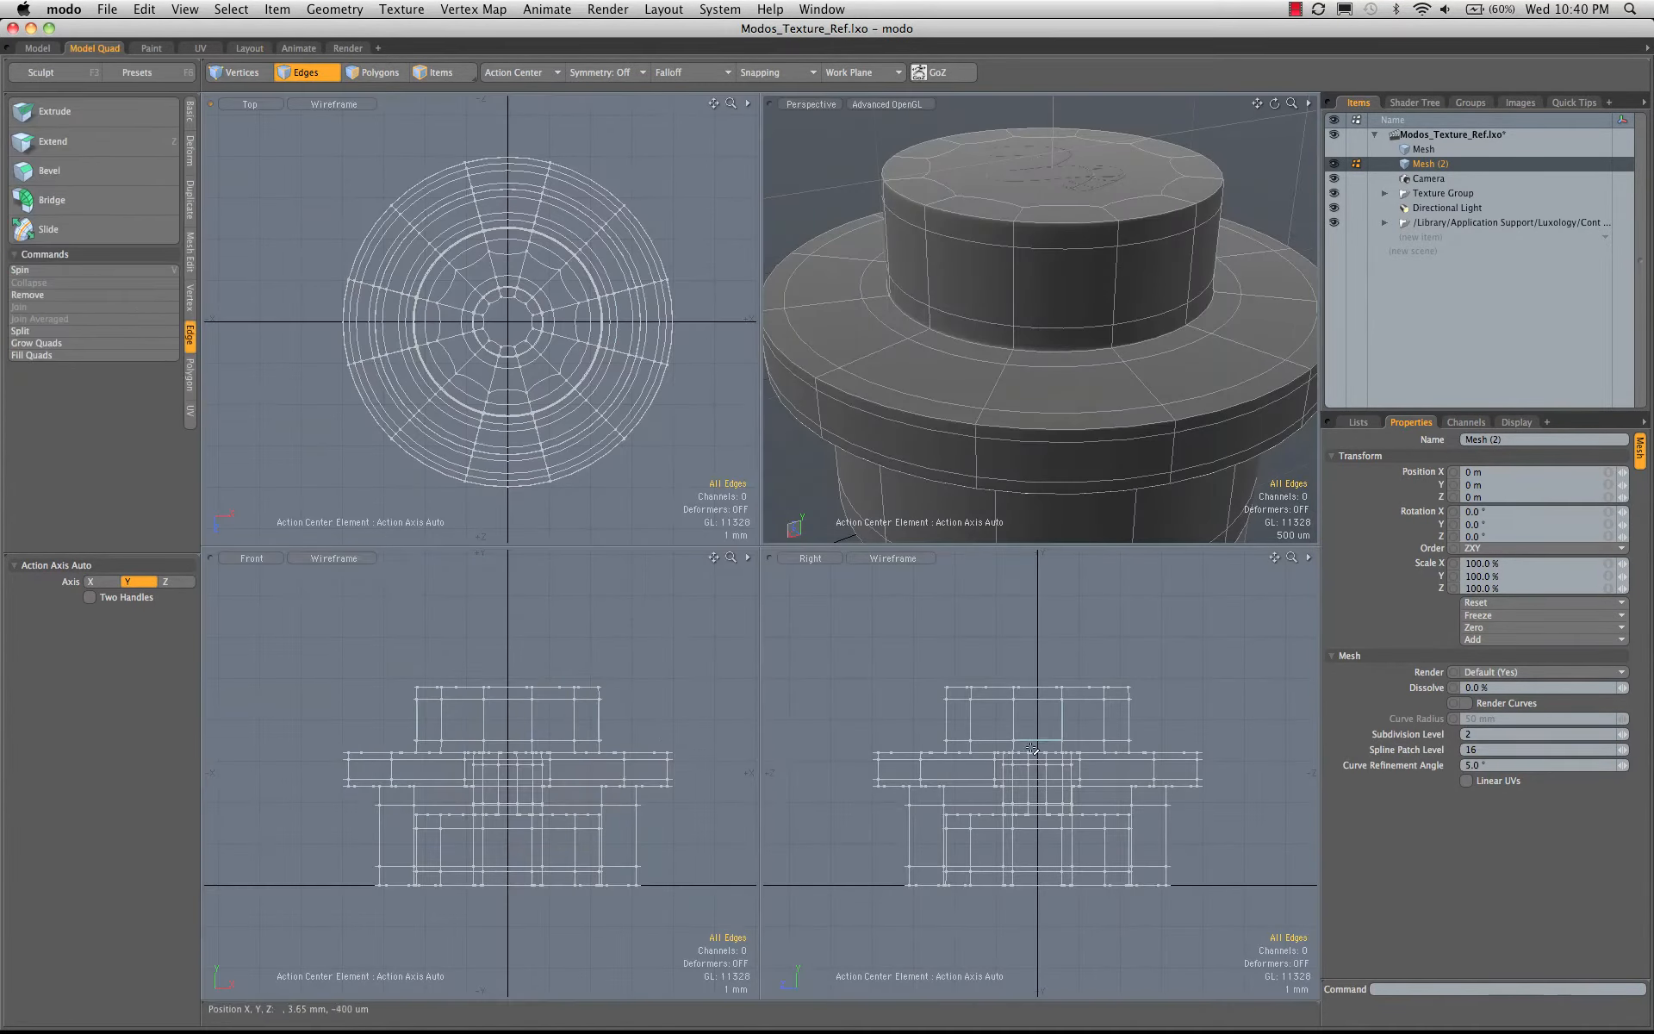
- Select all polygons of the knob, the wide ring's upper face and the upper end of the inner tube
{"action": "key", "text": "3"}
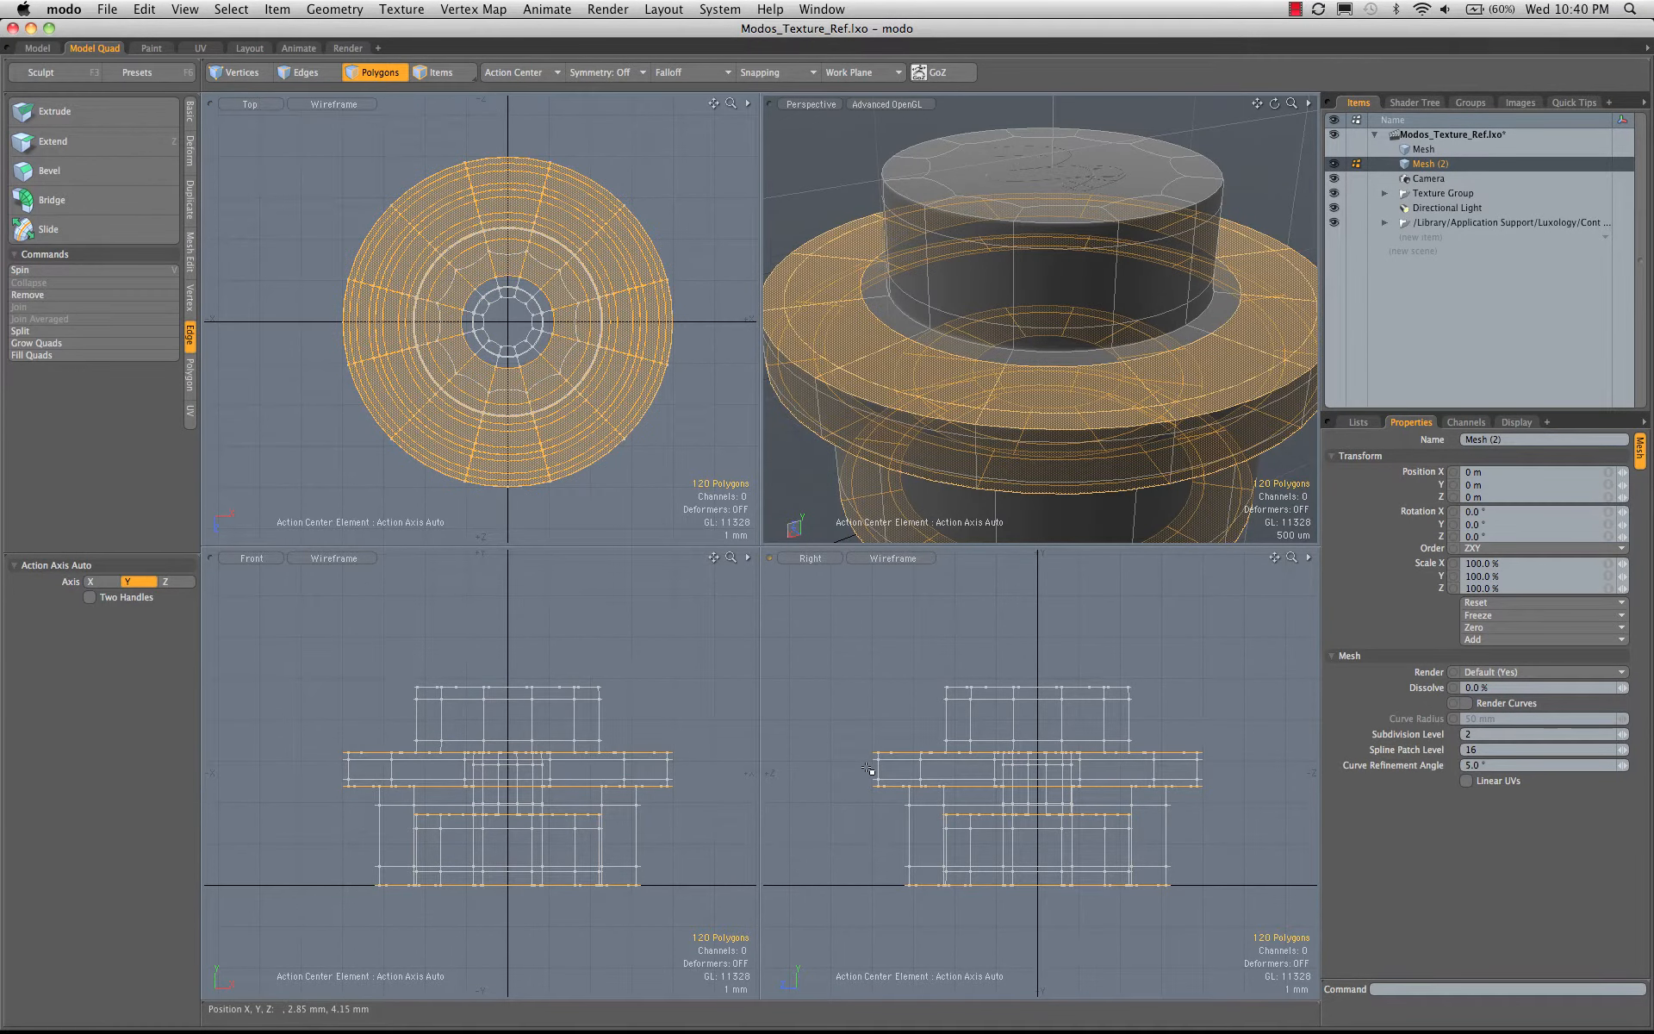
{"action": "mouse_move", "coordinate": [862, 772]}
{"action": "right_mouse_down"}
{"action": "mouse_move", "coordinate": [1167, 603]}
{"action": "mouse_move", "coordinate": [1296, 741]}
{"action": "mouse_move", "coordinate": [1304, 772]}
{"action": "right_mouse_up"}
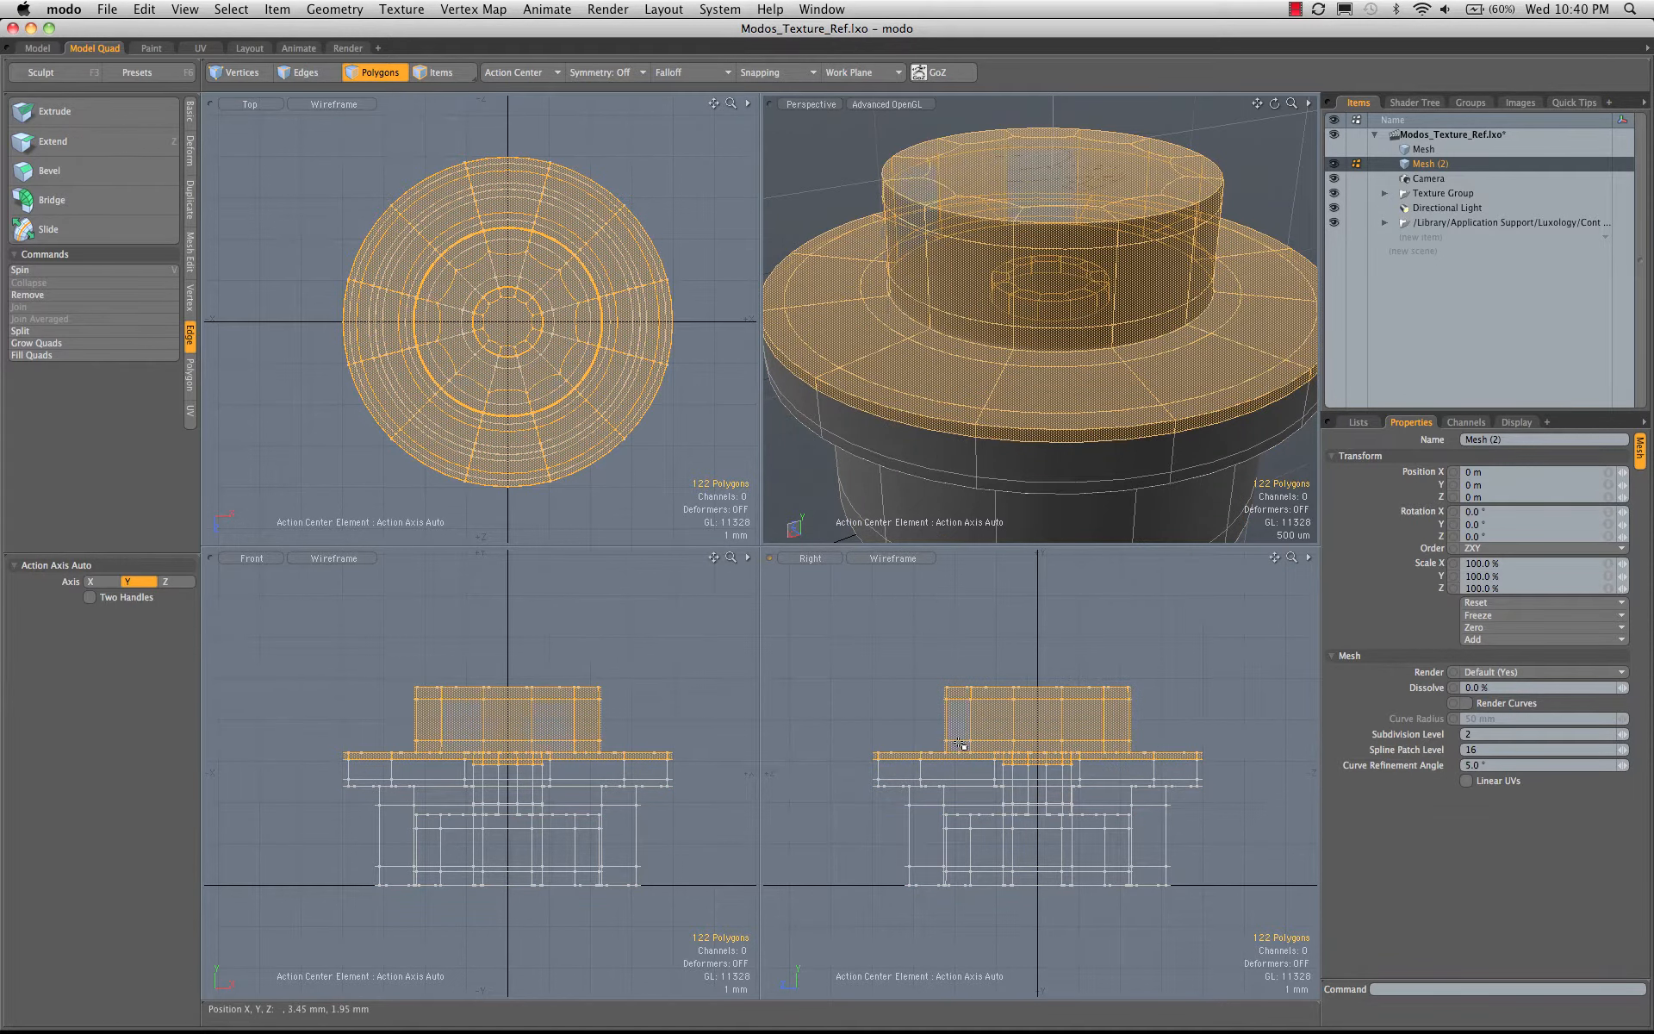
{"action": "left_click_drag", "start_coordinate": [1108, 791], "coordinate": [947, 724], "text": "ctrl+alt"}
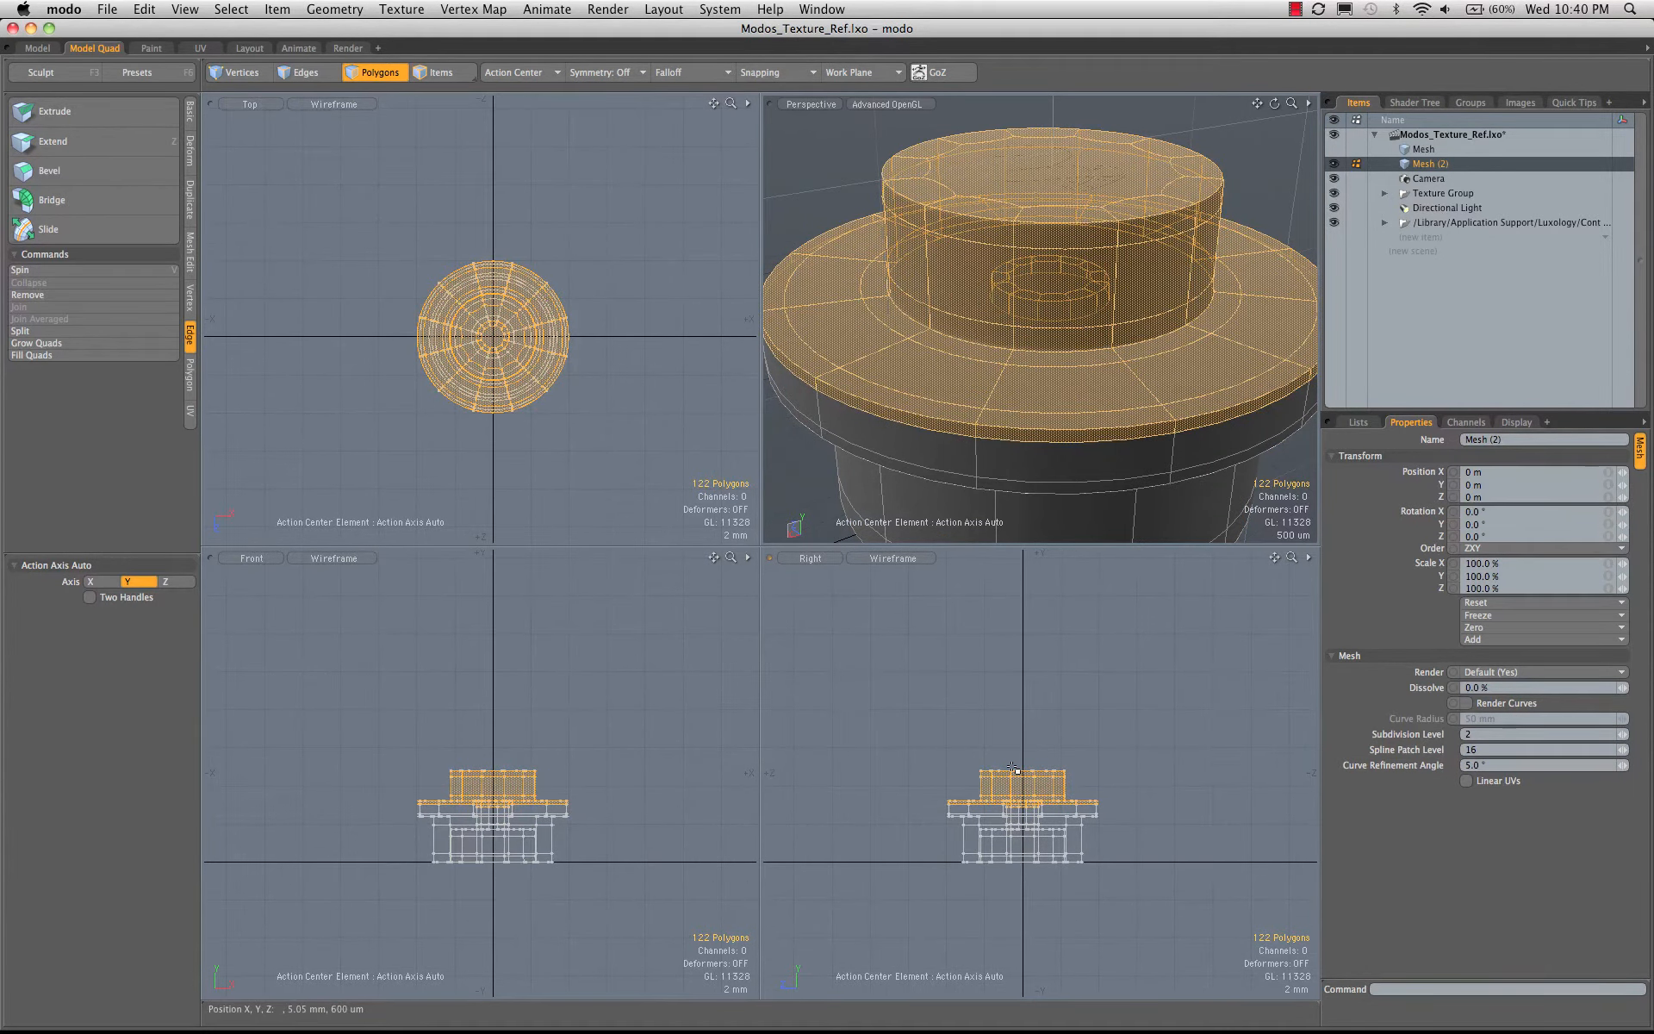
- Move the selected upper polygons up 6.4 mm in Y with an automatic action center, then clear the selection
{"action": "key", "text": "y"}
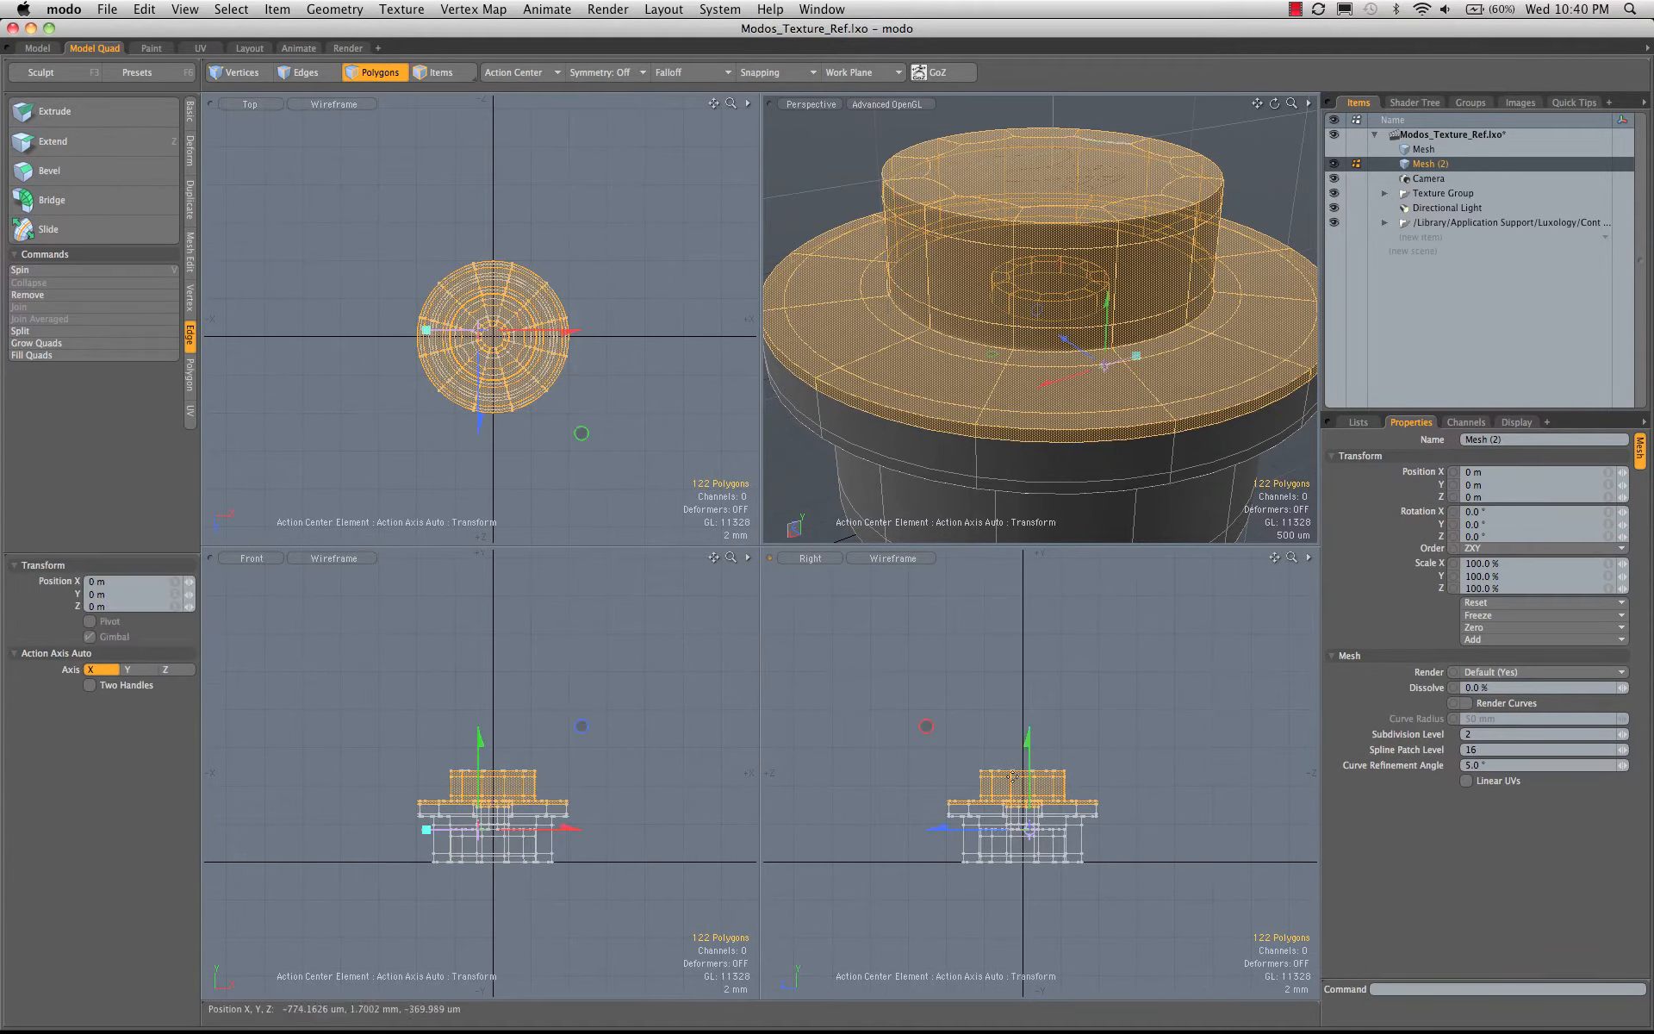
{"action": "left_click", "coordinate": [560, 72]}
{"action": "left_click", "coordinate": [491, 91]}
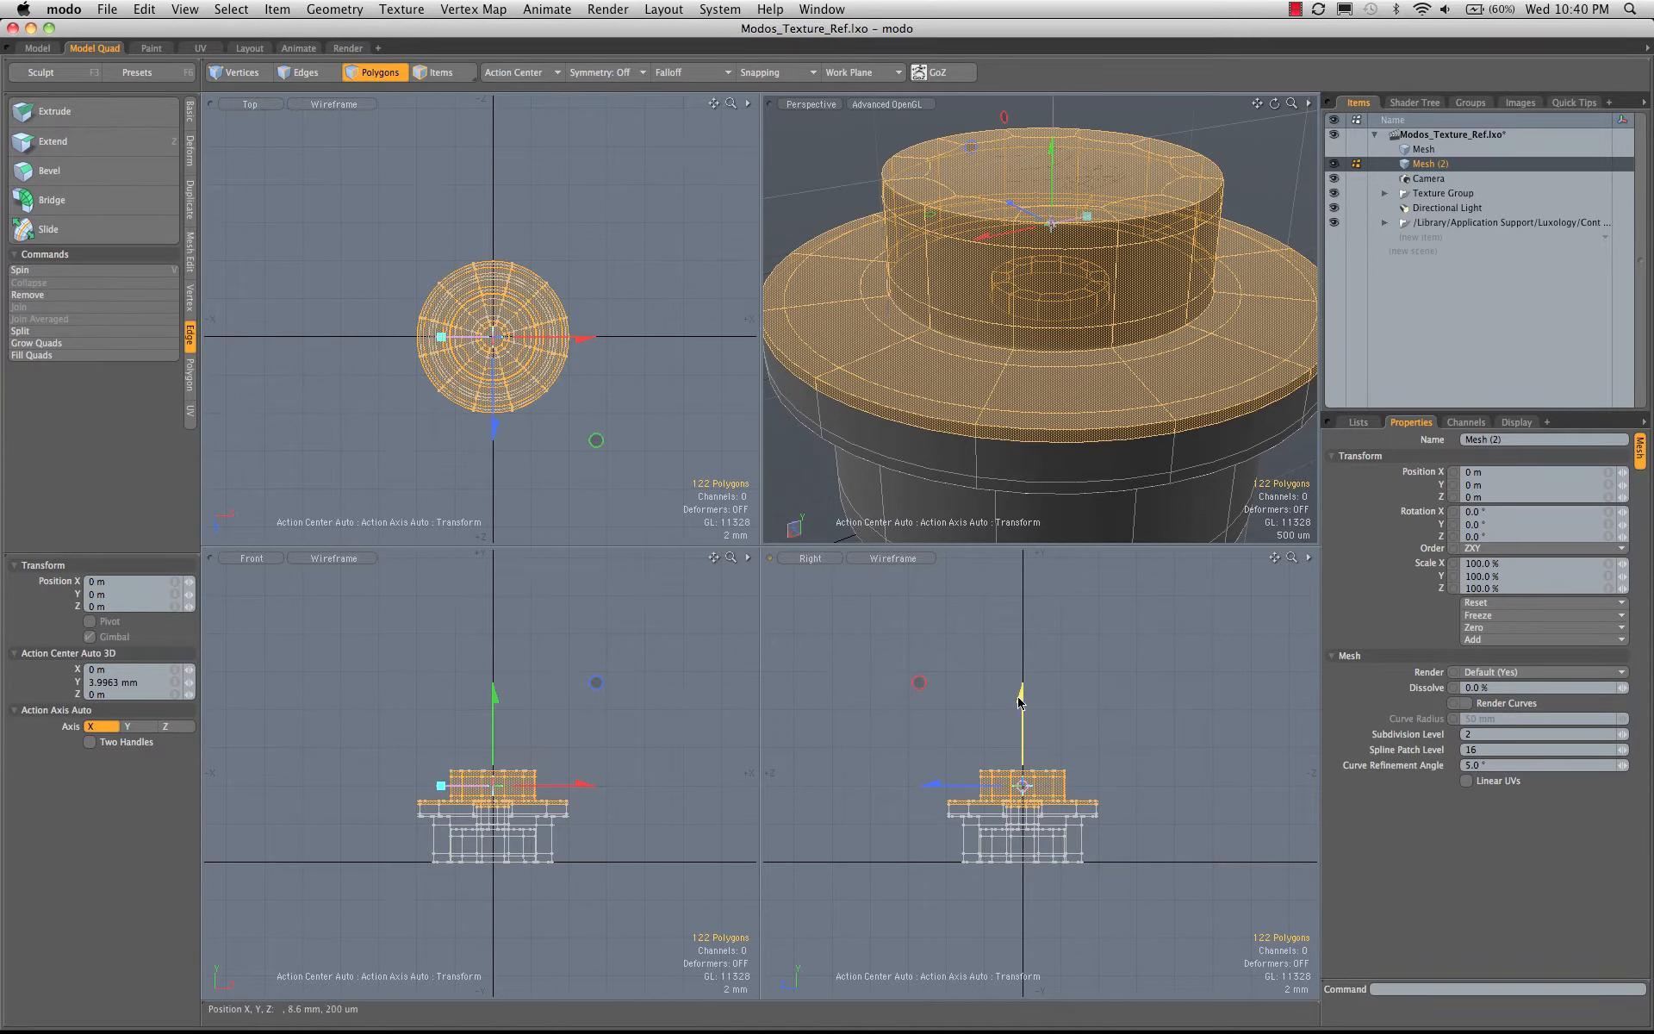
{"action": "left_click_drag", "start_coordinate": [1019, 702], "coordinate": [1031, 631]}
{"action": "left_click_drag", "start_coordinate": [1061, 323], "coordinate": [1084, 352], "text": "ctrl+alt"}
{"action": "left_click_drag", "start_coordinate": [1083, 352], "coordinate": [1130, 366], "text": "alt"}
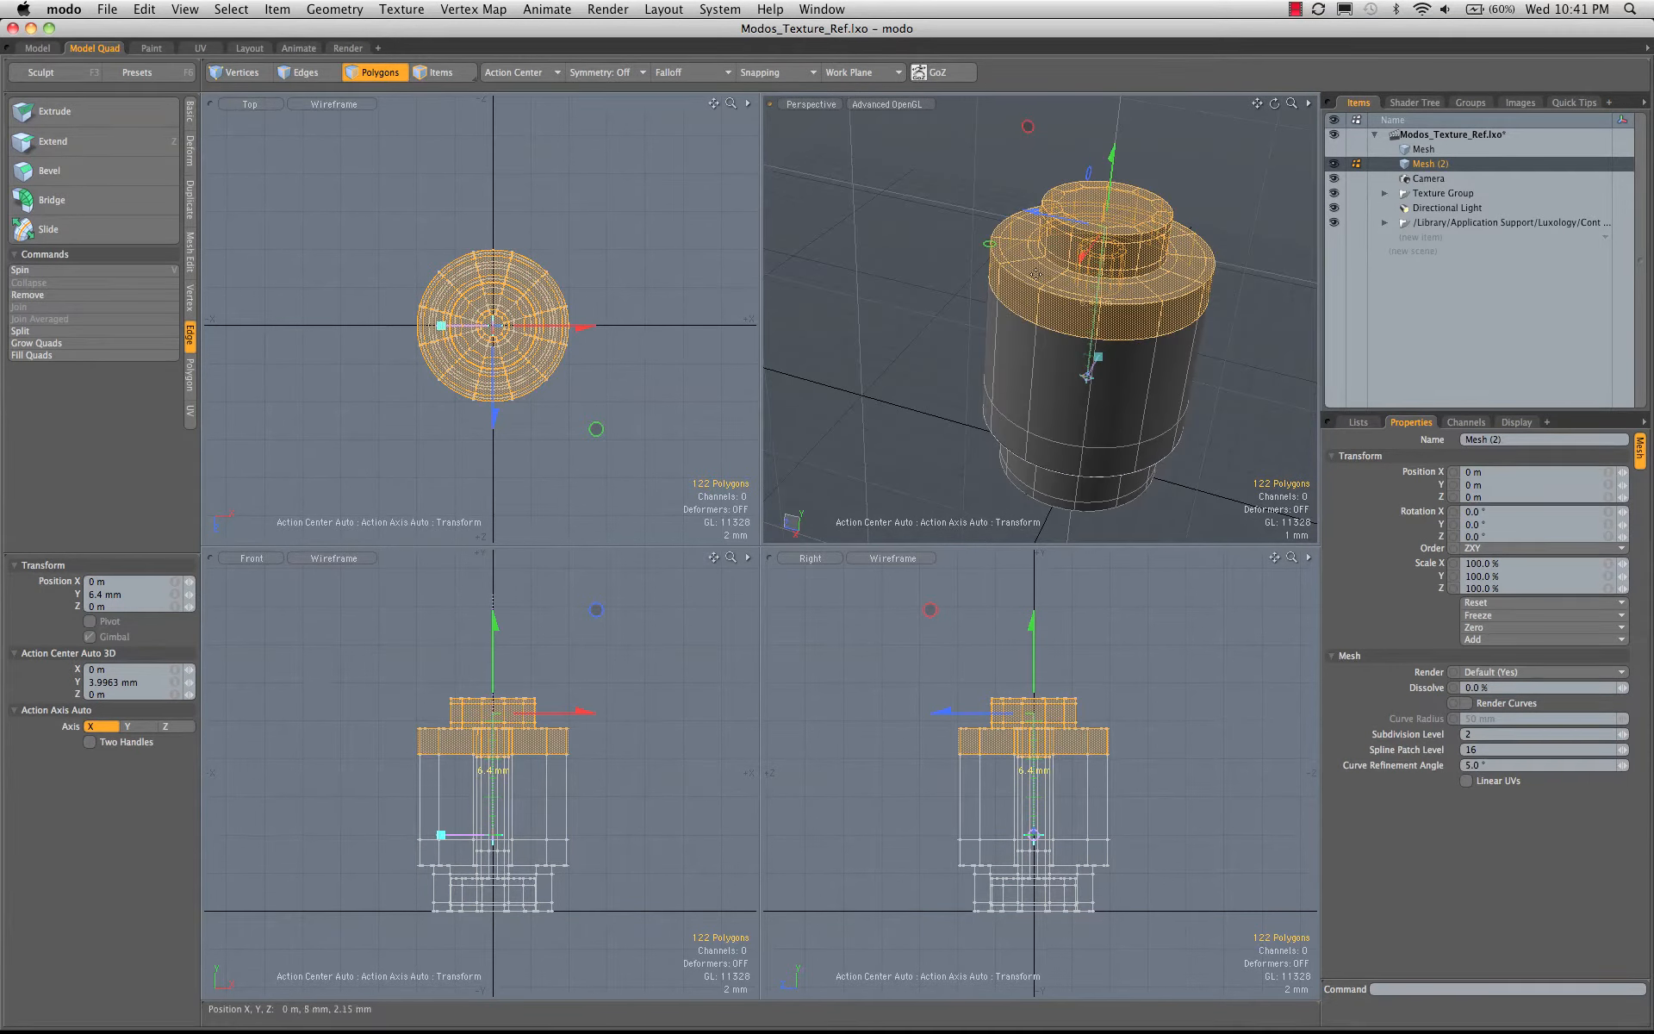
{"action": "key", "text": "space"}
{"action": "left_click", "coordinate": [924, 332]}
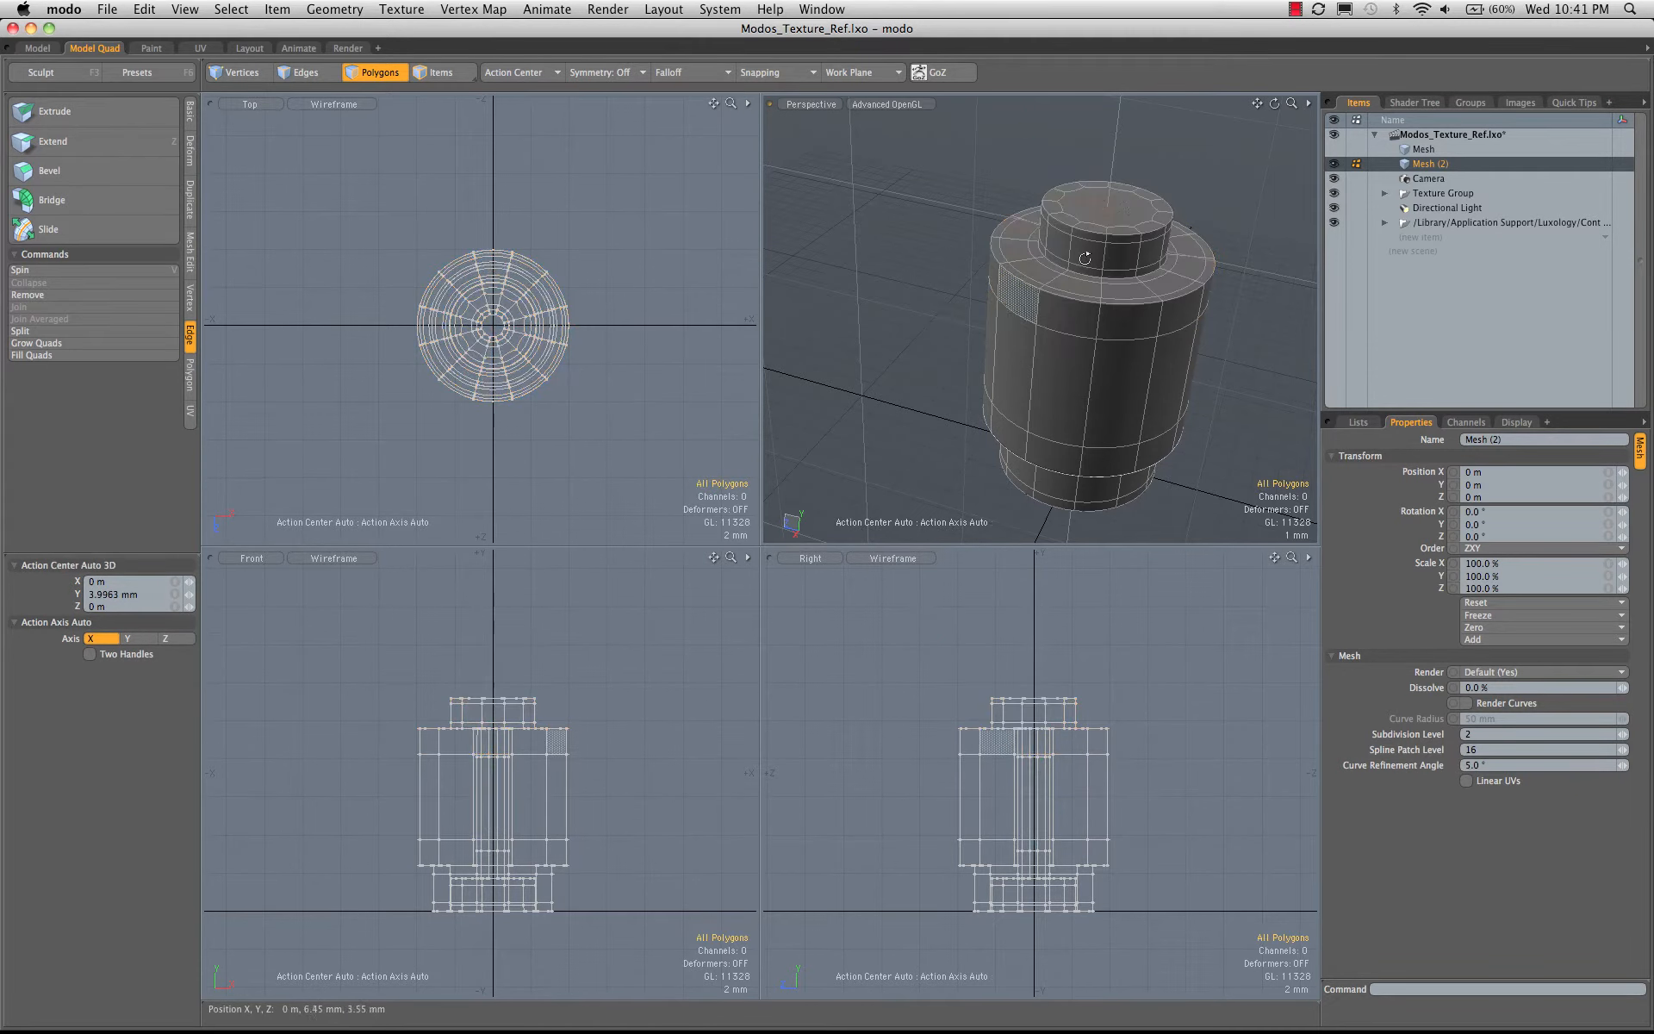
- Turn subdivision off to inspect the stretched piece's low-poly cage, then turn subdivision back on
{"action": "left_click_drag", "start_coordinate": [924, 333], "coordinate": [964, 319], "text": "alt"}
{"action": "left_click_drag", "start_coordinate": [1111, 249], "coordinate": [982, 344], "text": "alt+shift"}
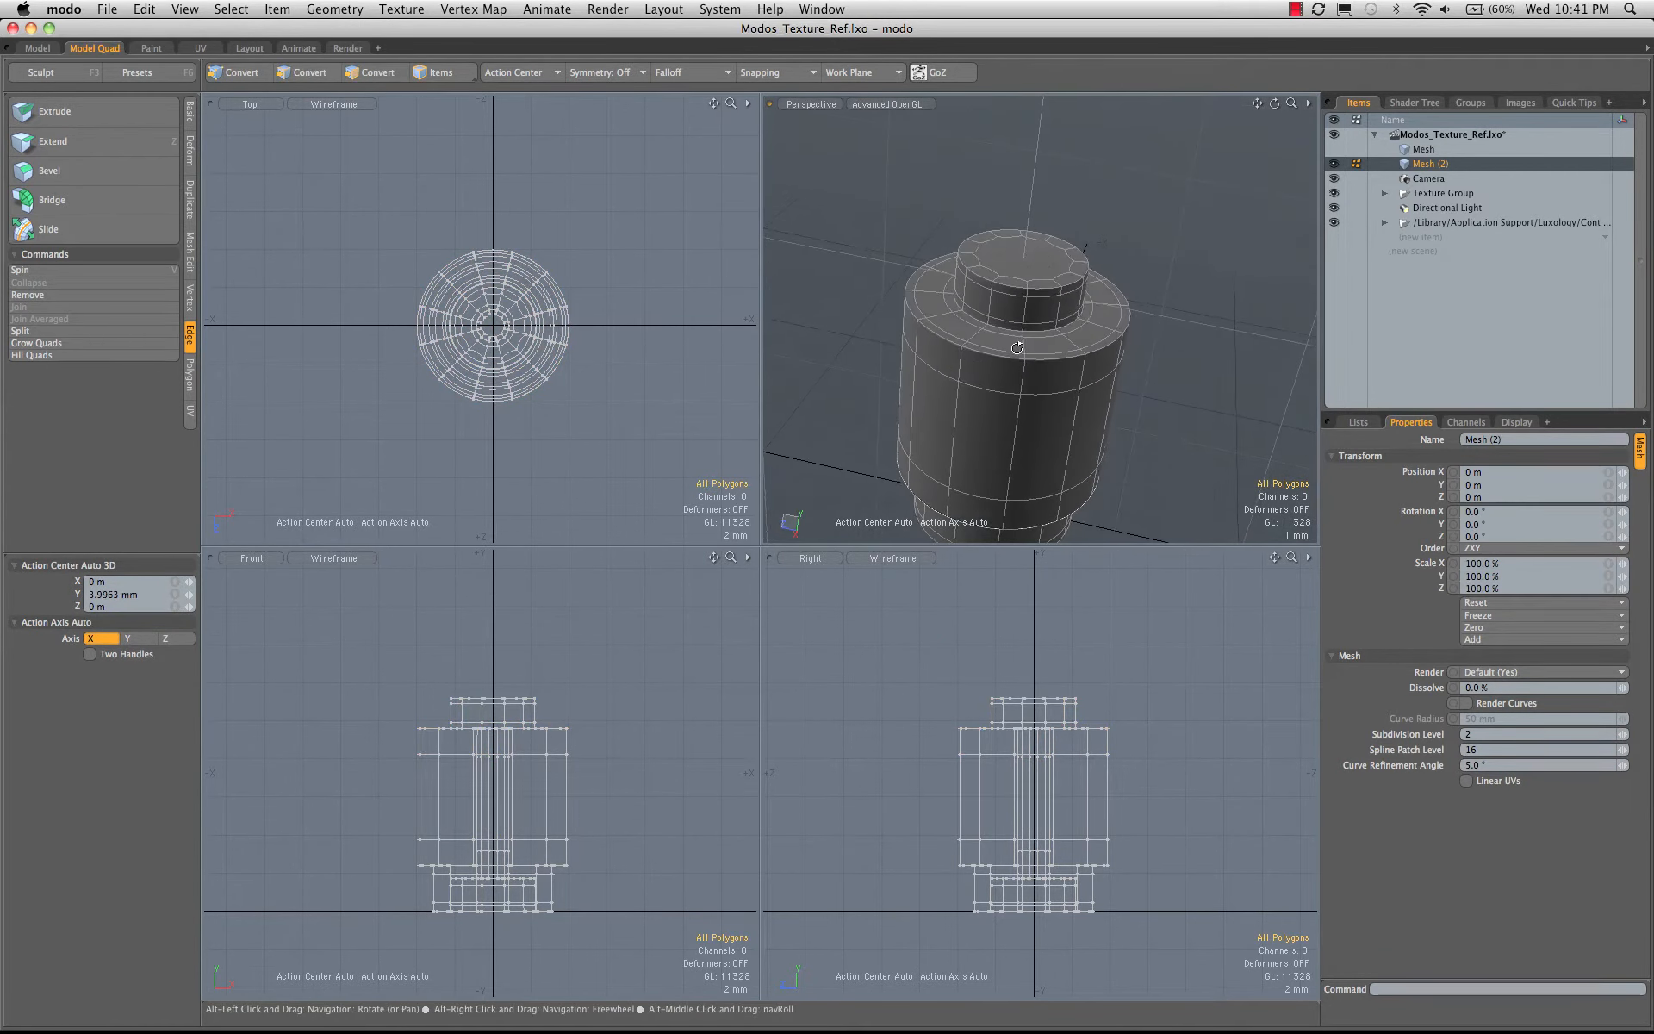
{"action": "key", "text": "Tab"}
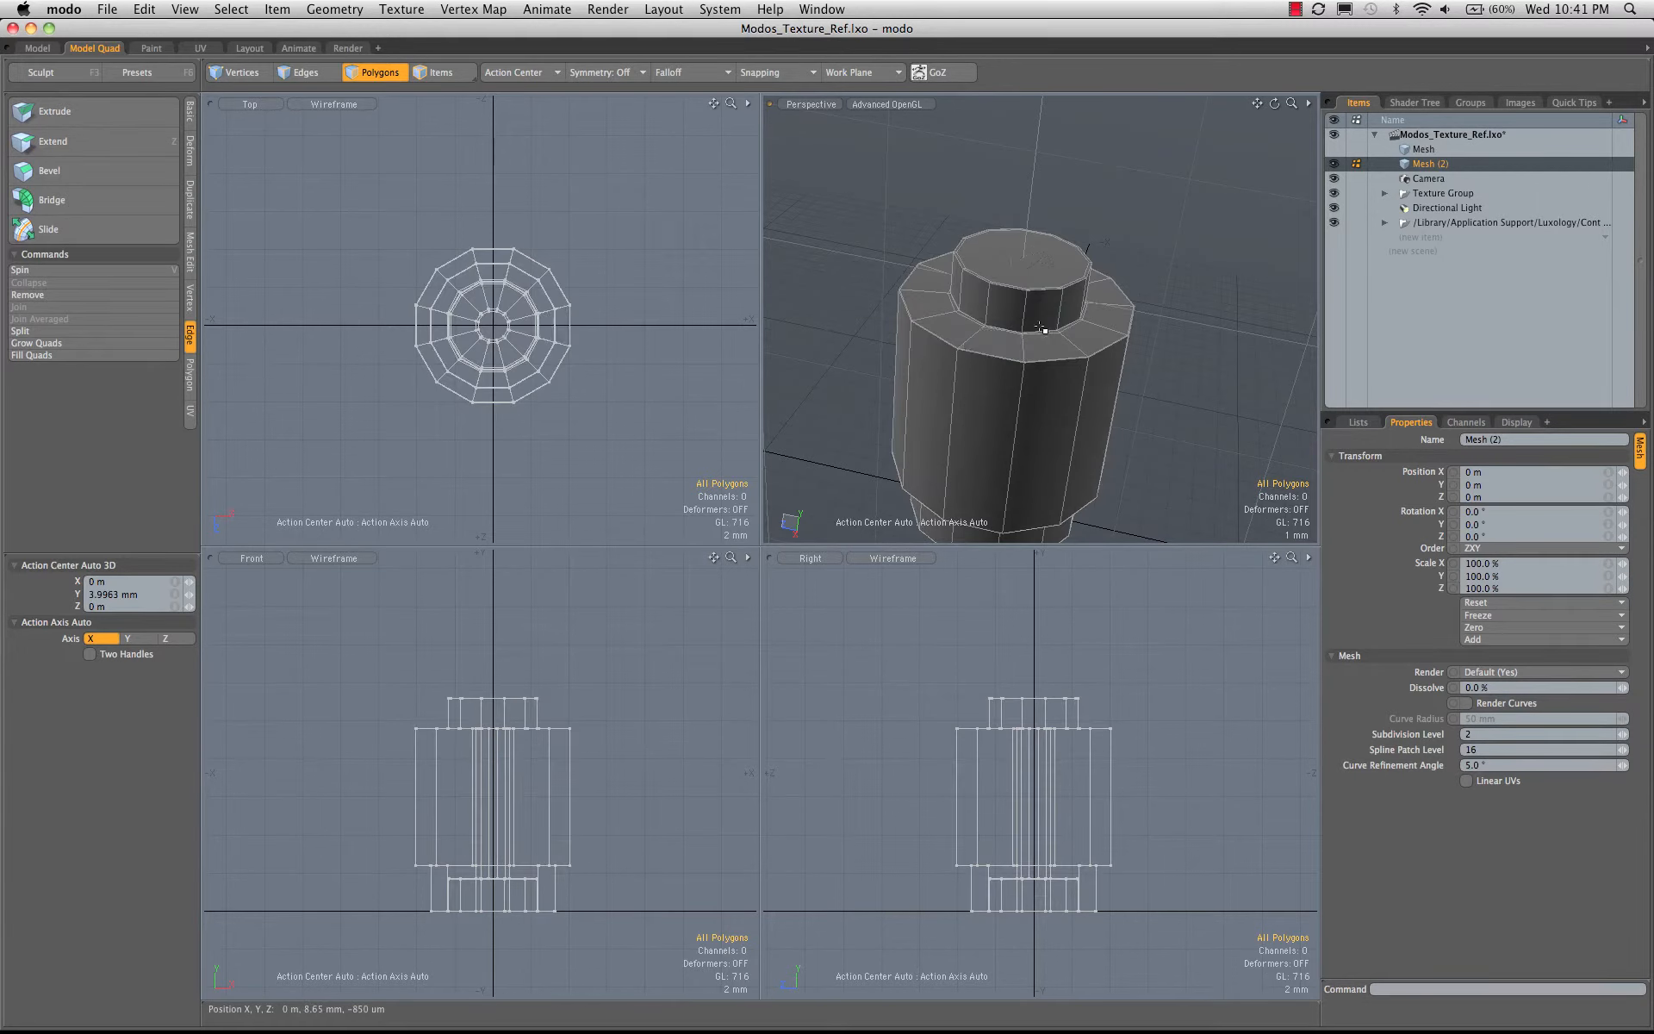
{"action": "left_click_drag", "start_coordinate": [1044, 328], "coordinate": [1060, 397], "text": "ctrl+alt"}
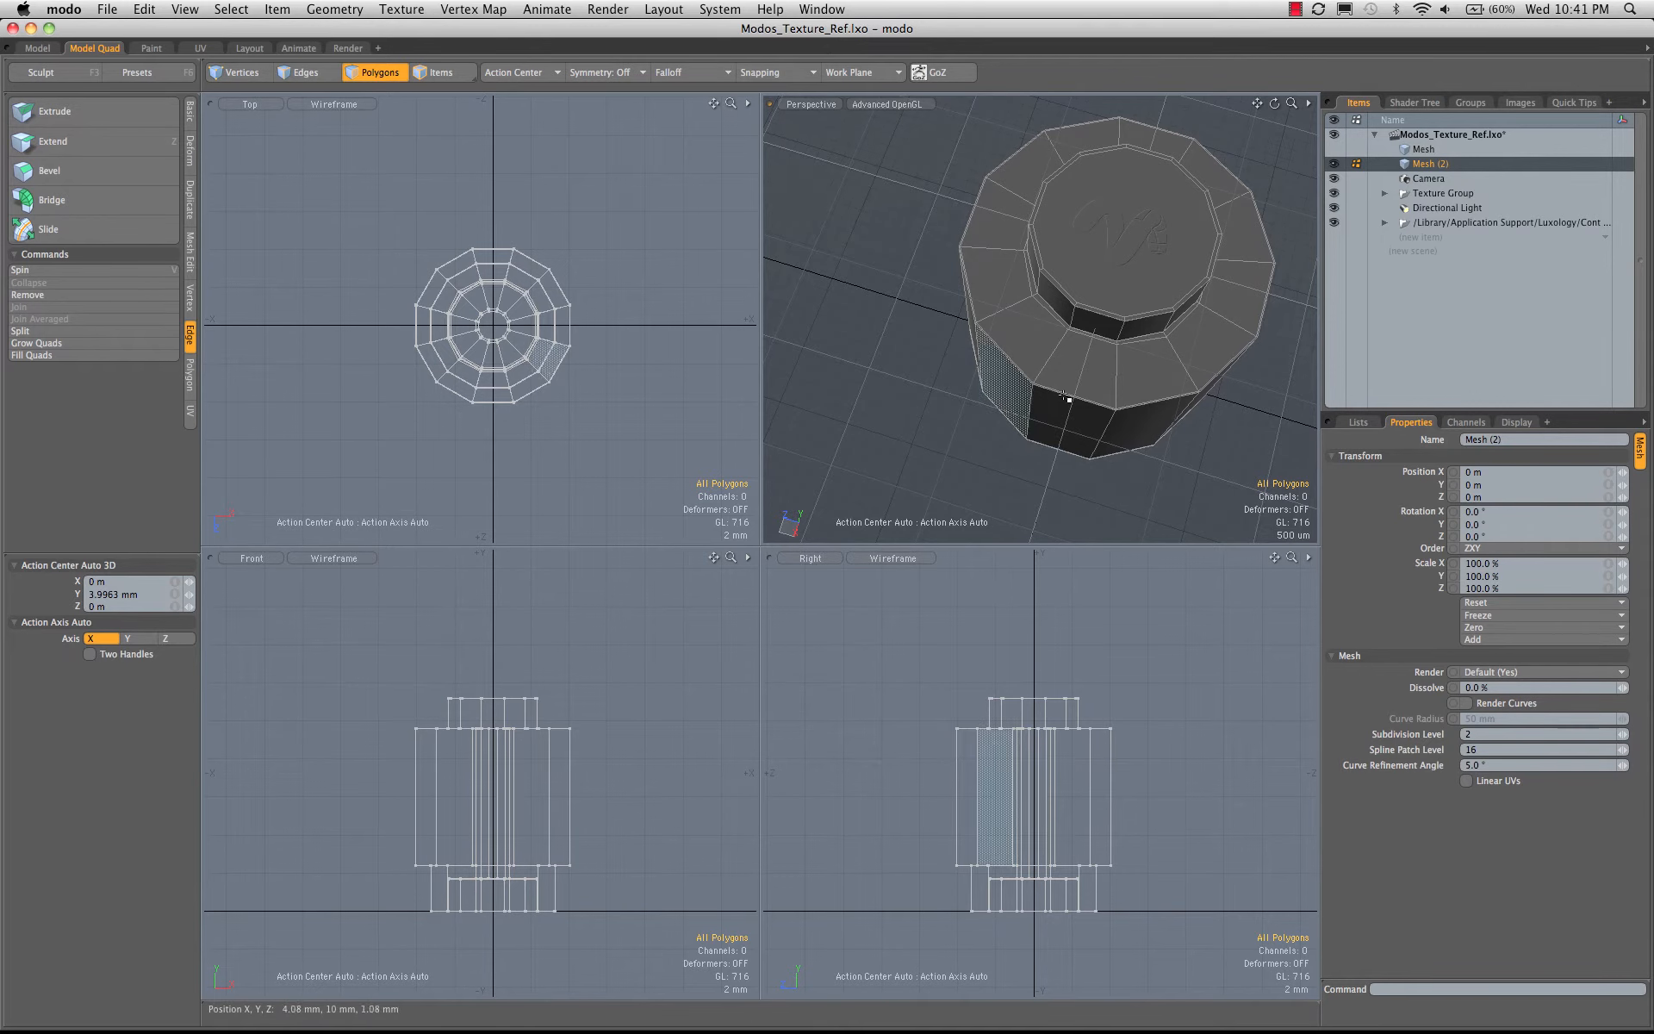
{"action": "left_click_drag", "start_coordinate": [1072, 366], "coordinate": [1066, 266], "text": "alt"}
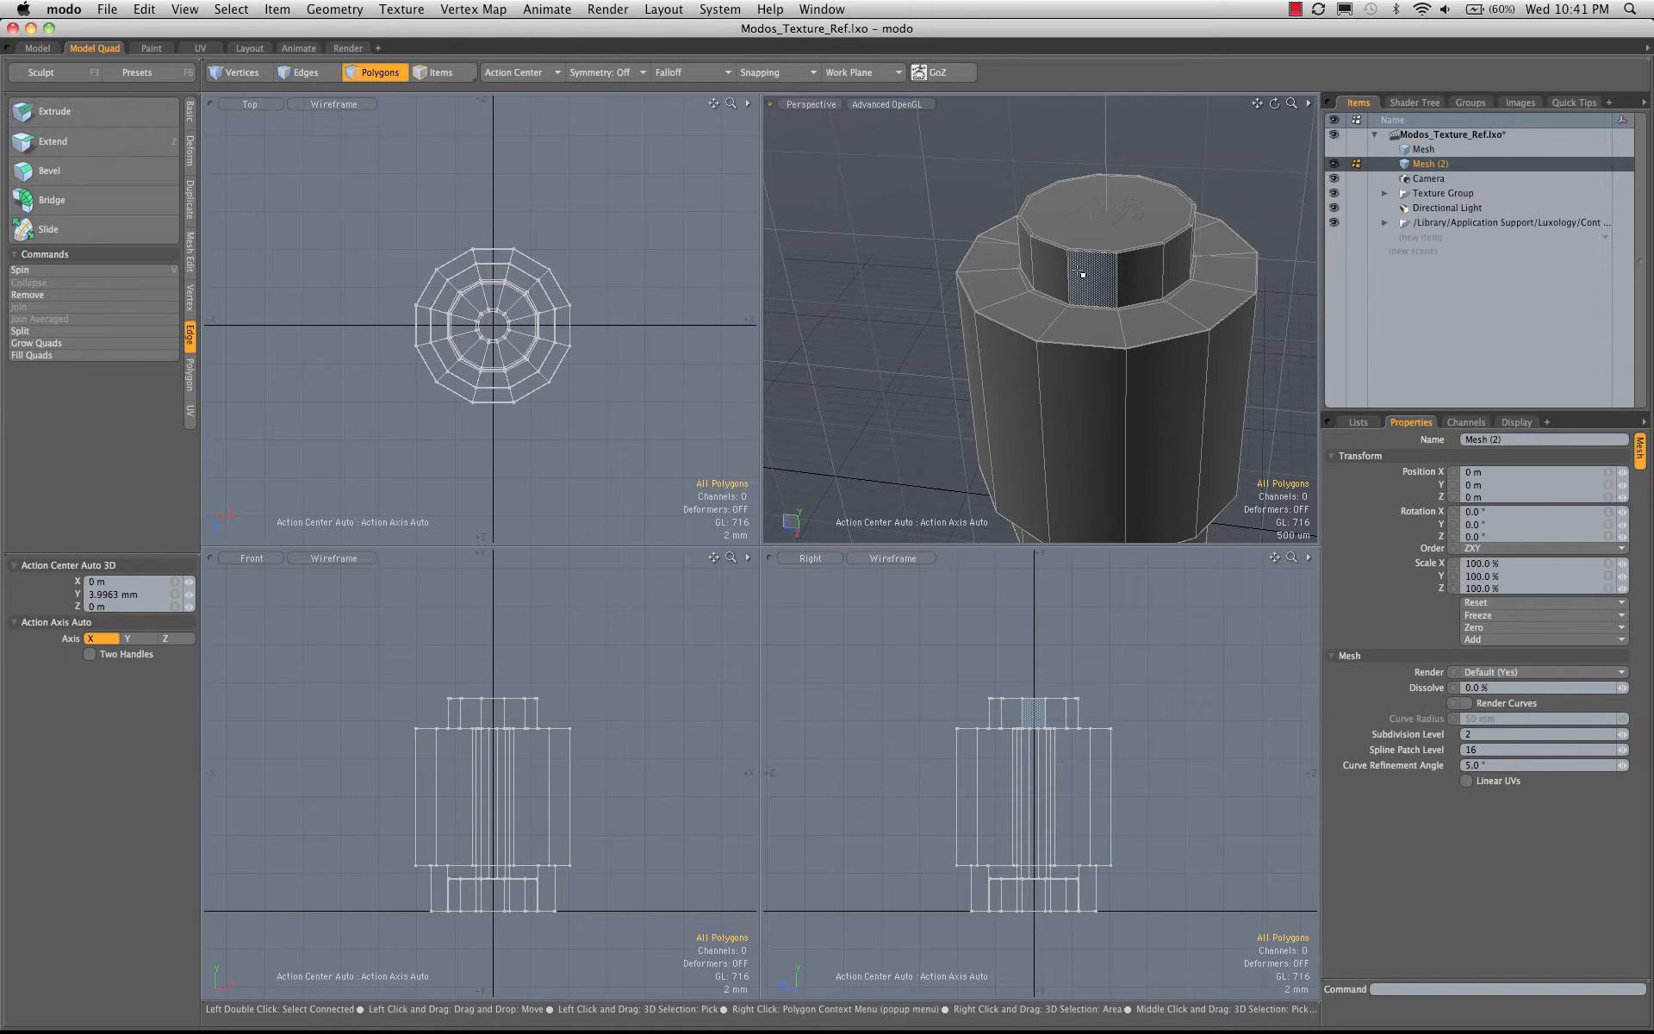
{"action": "key", "text": "Tab"}
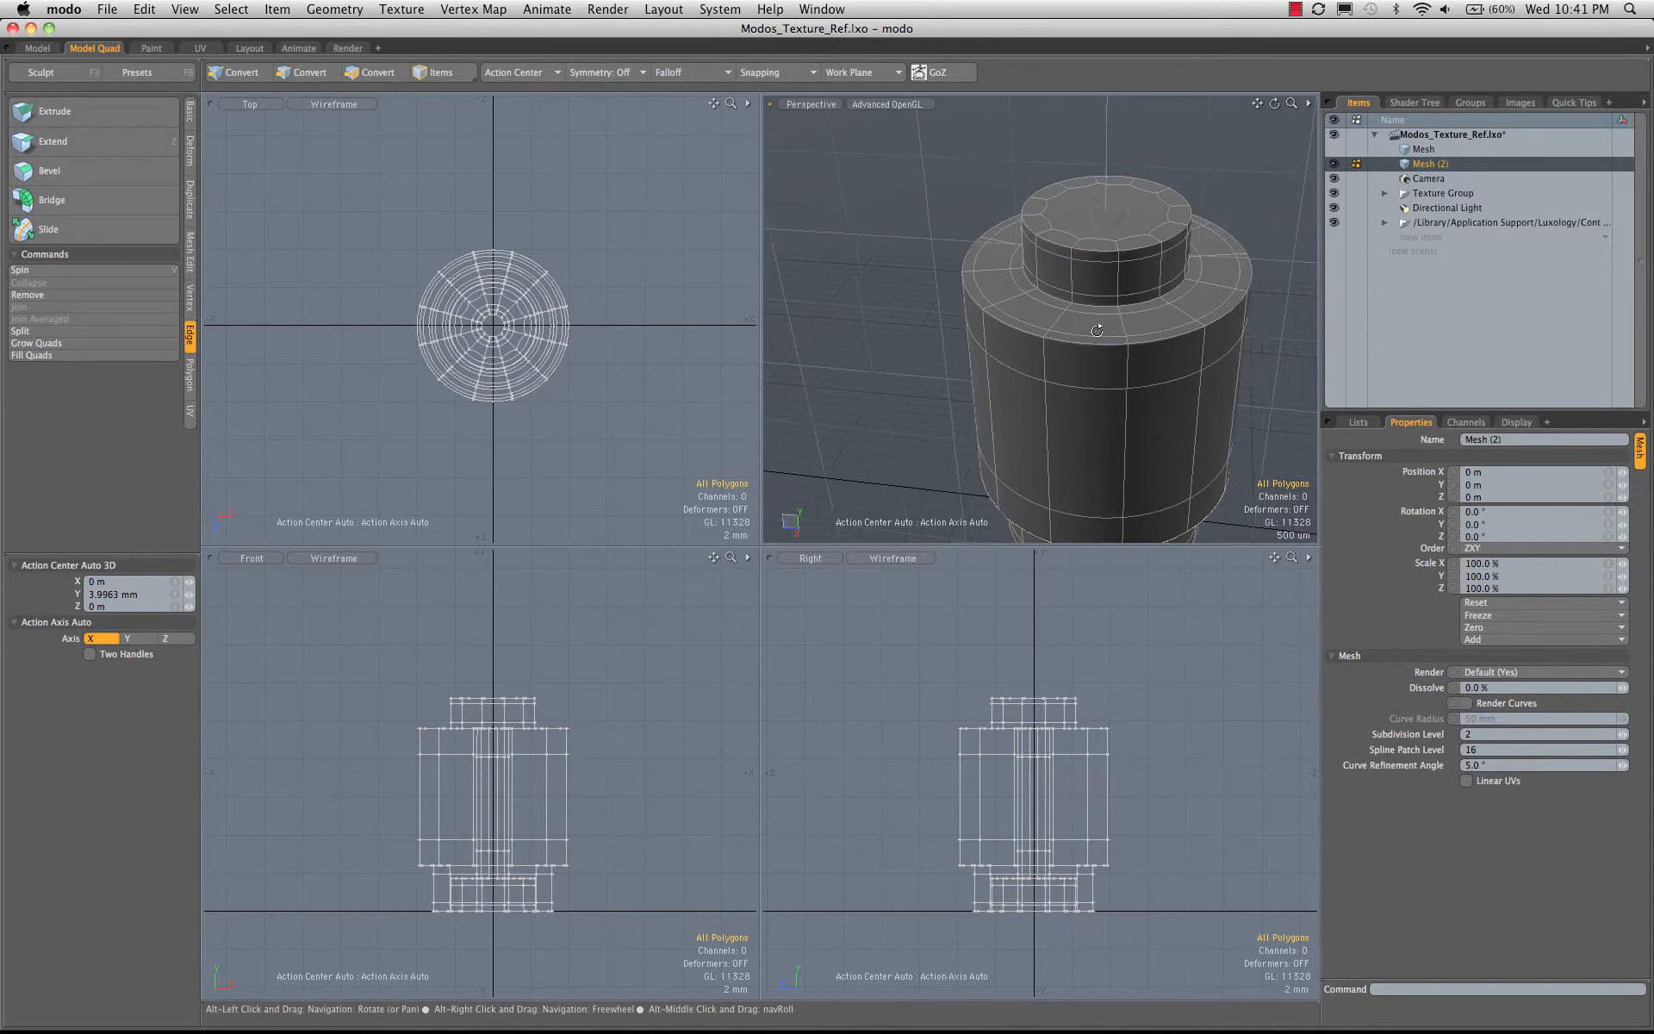
- Select the polygon loops around the tall body's upper outer rim and scale them to 61 % in X and Z
{"action": "mouse_move", "coordinate": [1077, 310]}
{"action": "left_mouse_down", "text": "alt"}
{"action": "mouse_move", "coordinate": [1066, 351]}
{"action": "mouse_move", "coordinate": [1129, 348]}
{"action": "left_mouse_up", "text": "alt"}
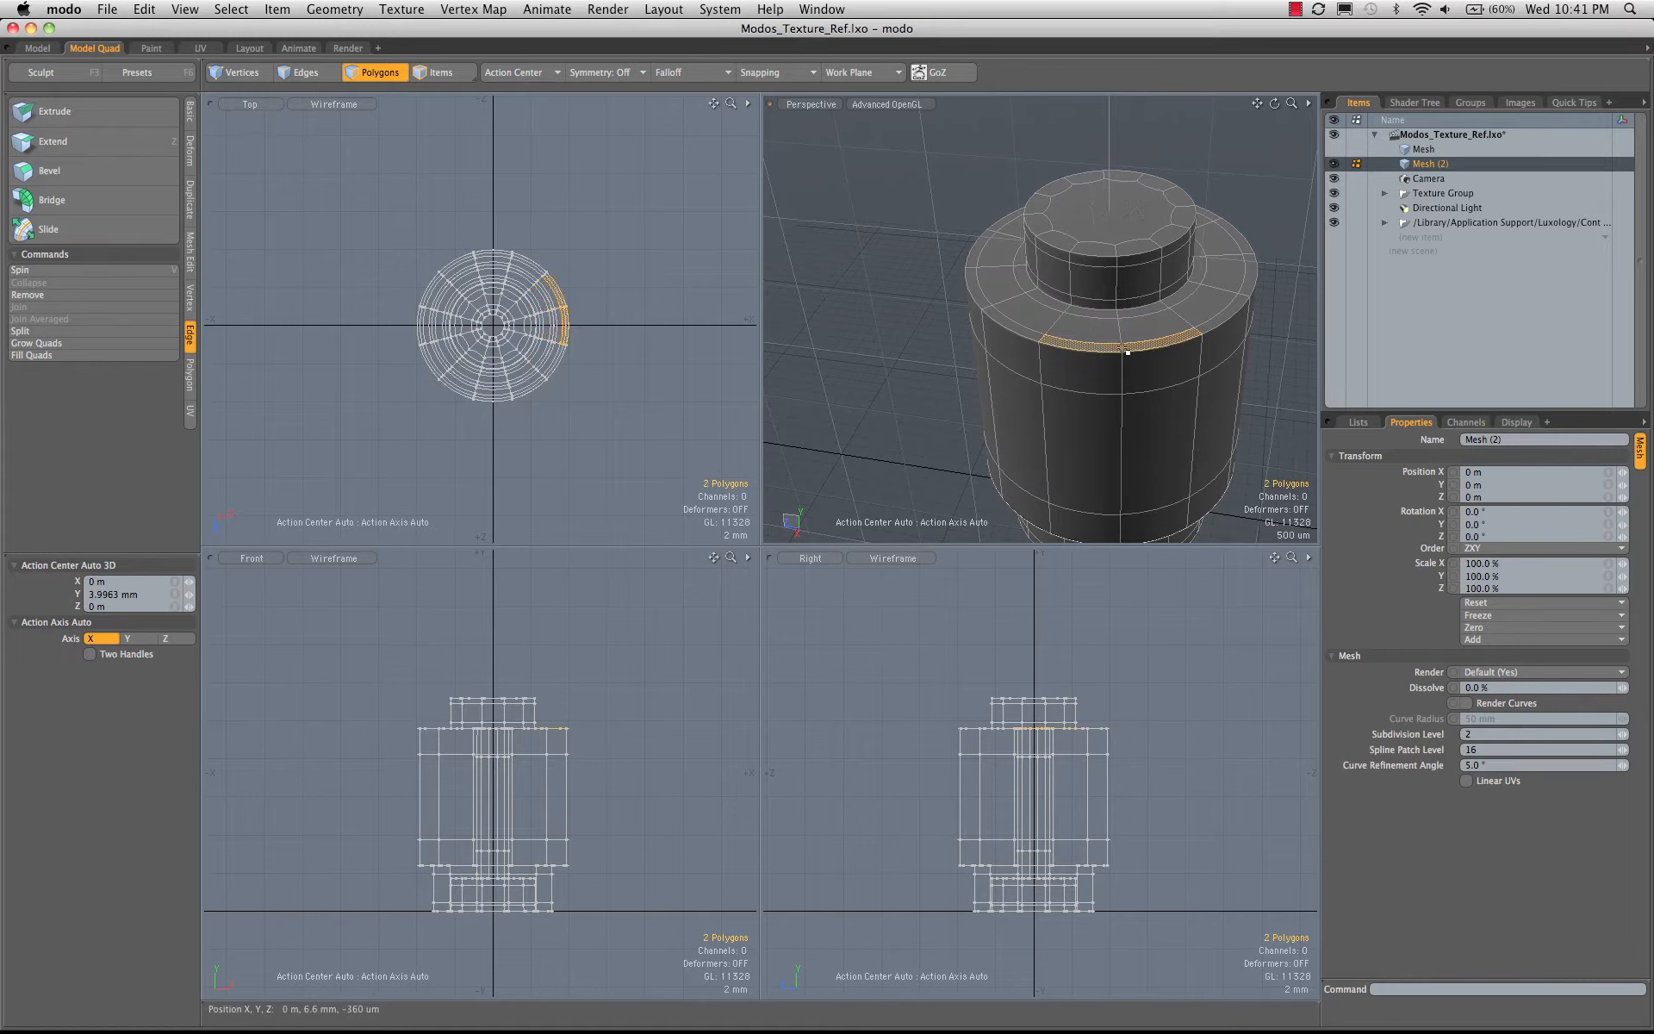
{"action": "key", "text": "l"}
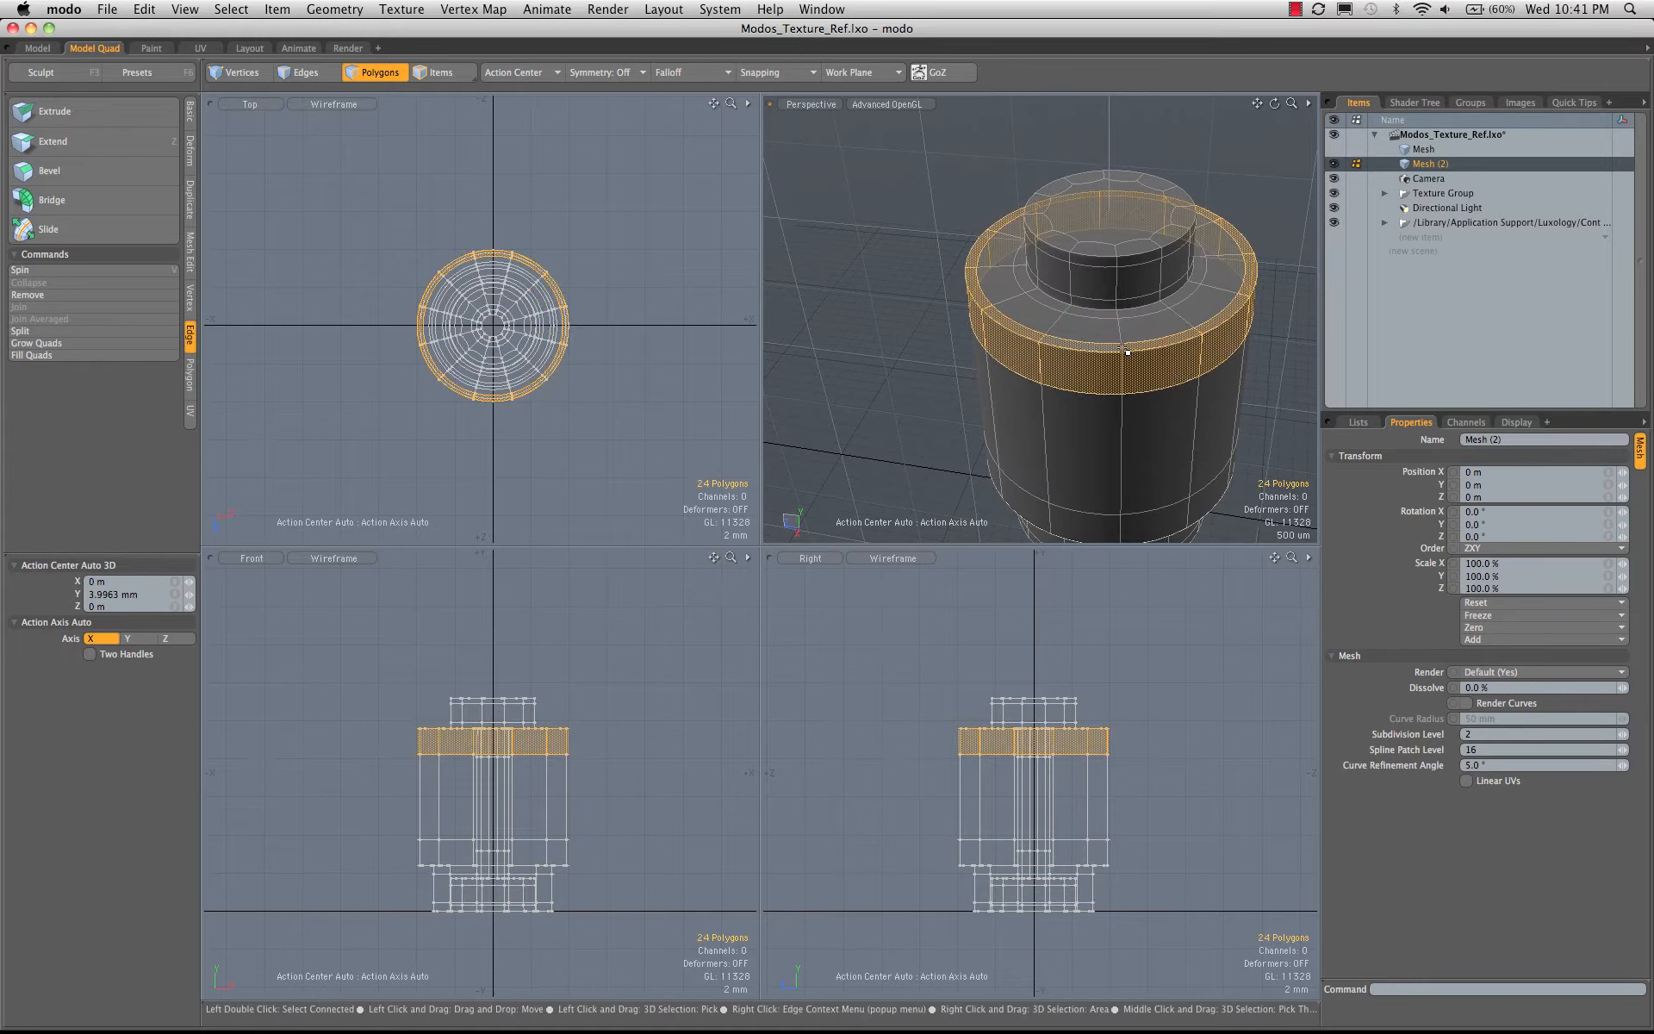
{"action": "key", "text": "r"}
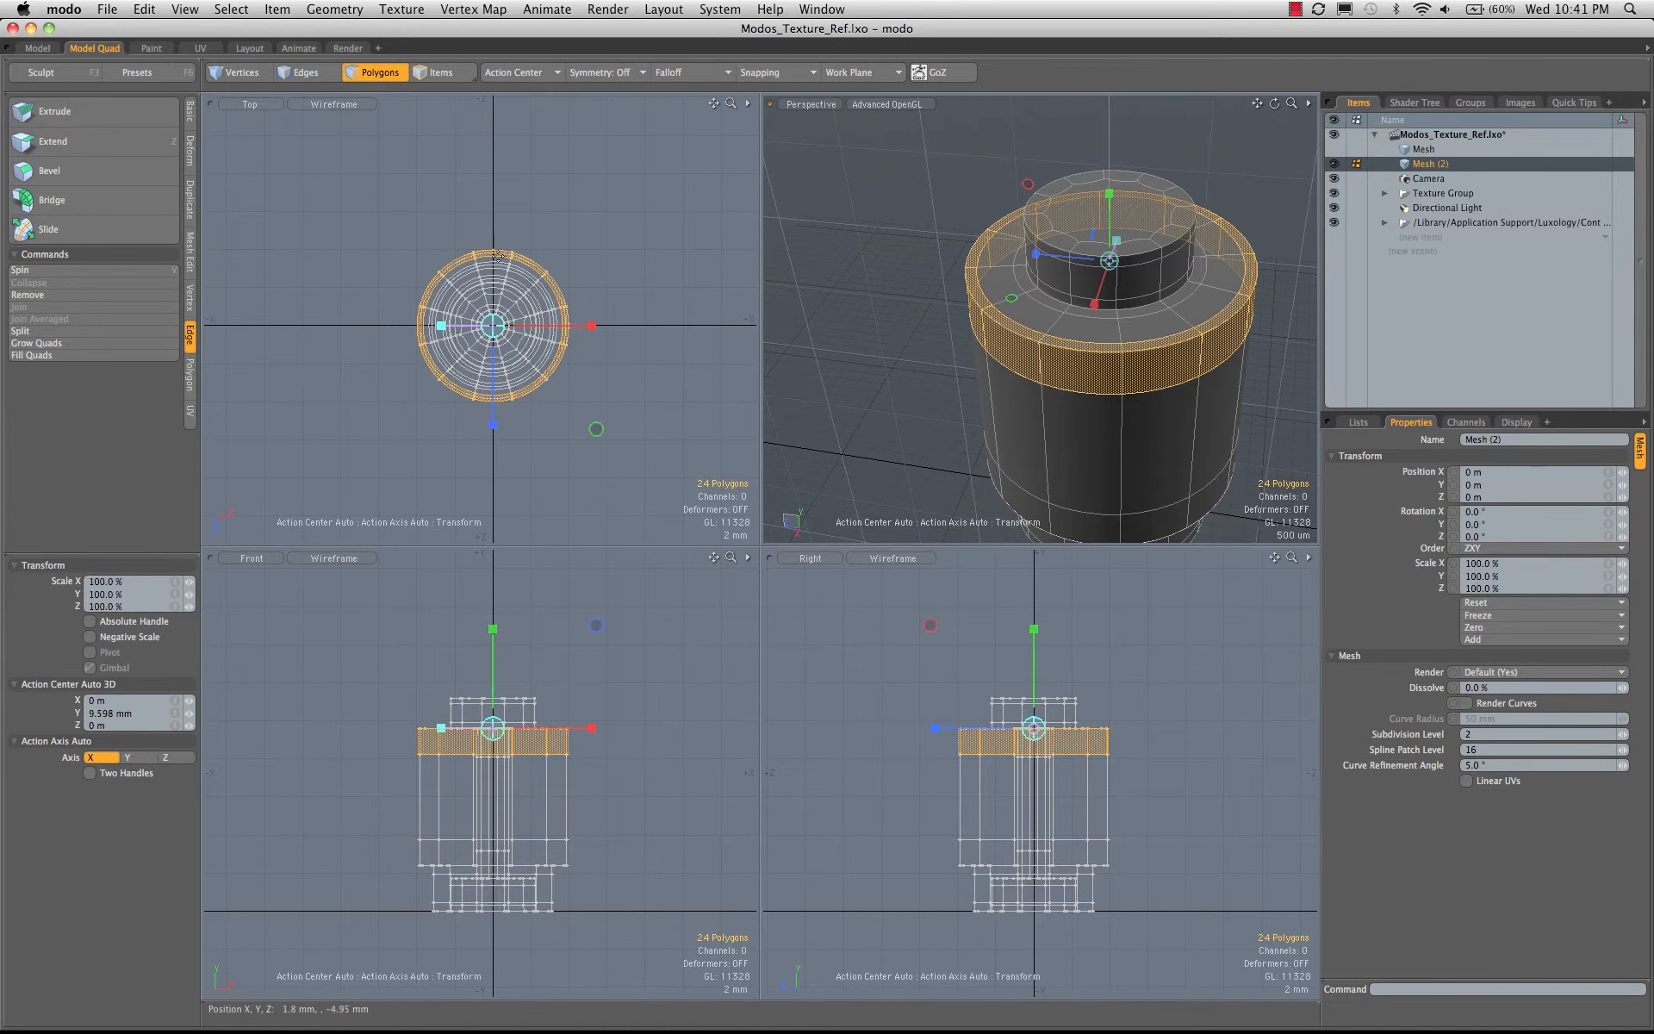
{"action": "left_click_drag", "start_coordinate": [596, 429], "coordinate": [564, 429]}
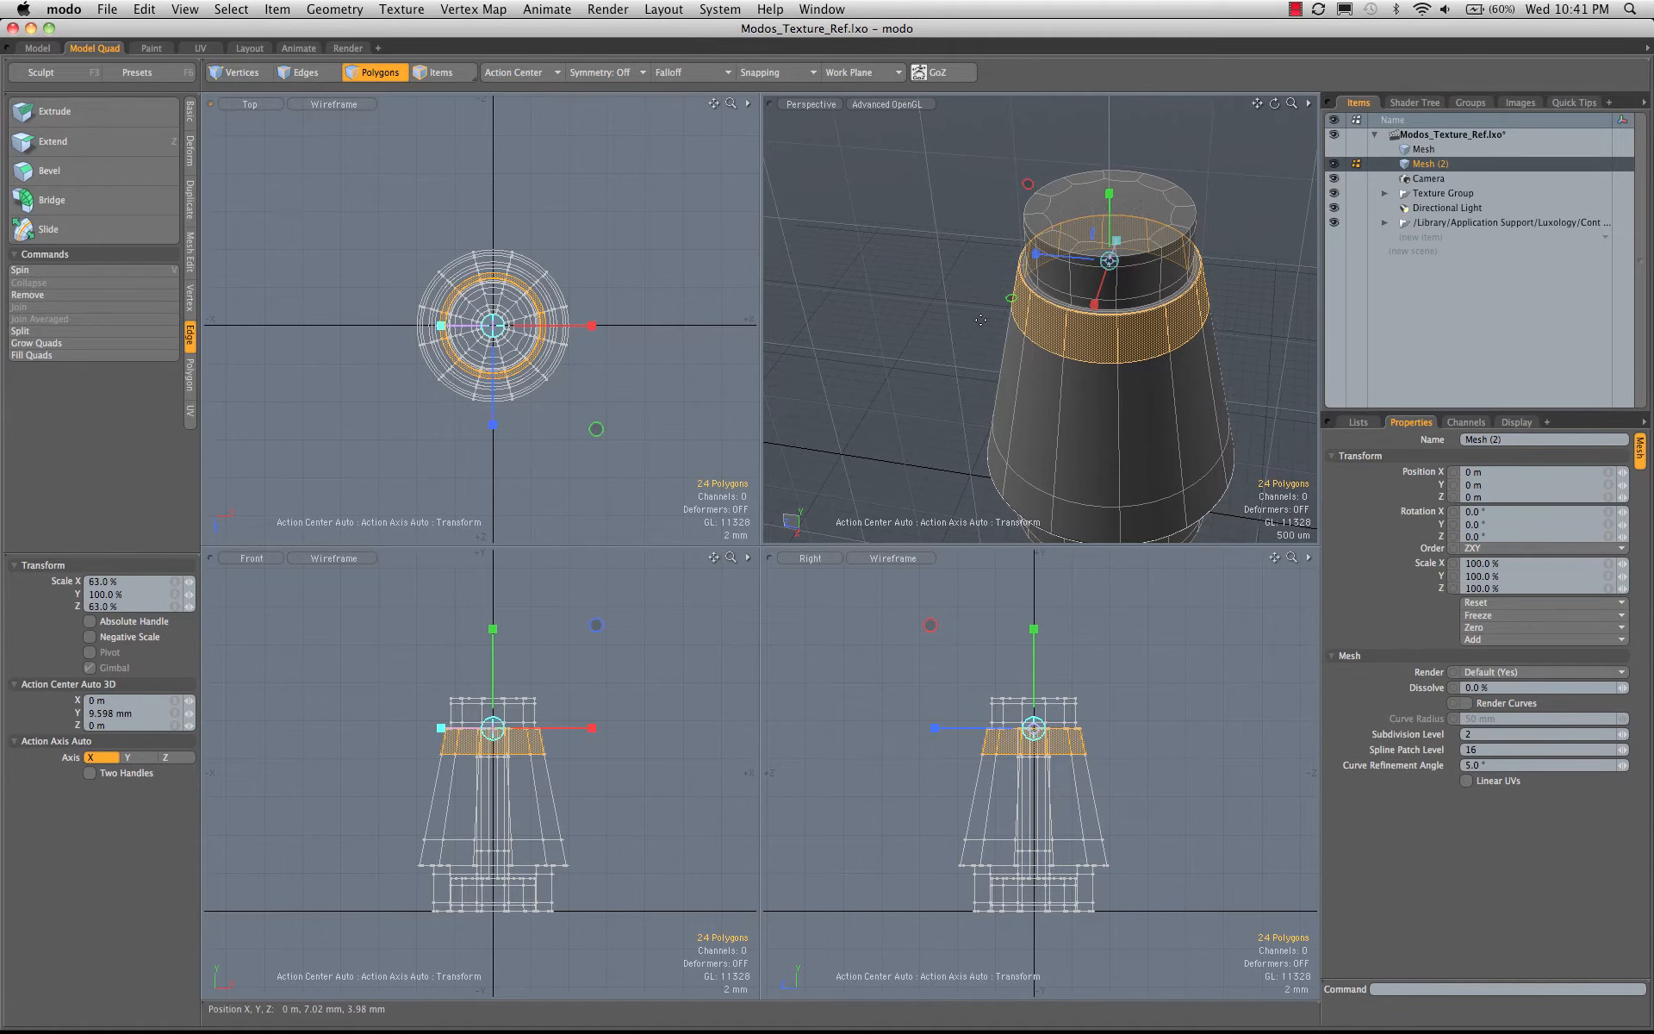
{"action": "key", "text": "KP_0"}
{"action": "left_click_drag", "start_coordinate": [775, 482], "coordinate": [1020, 472], "text": "ctrl+alt"}
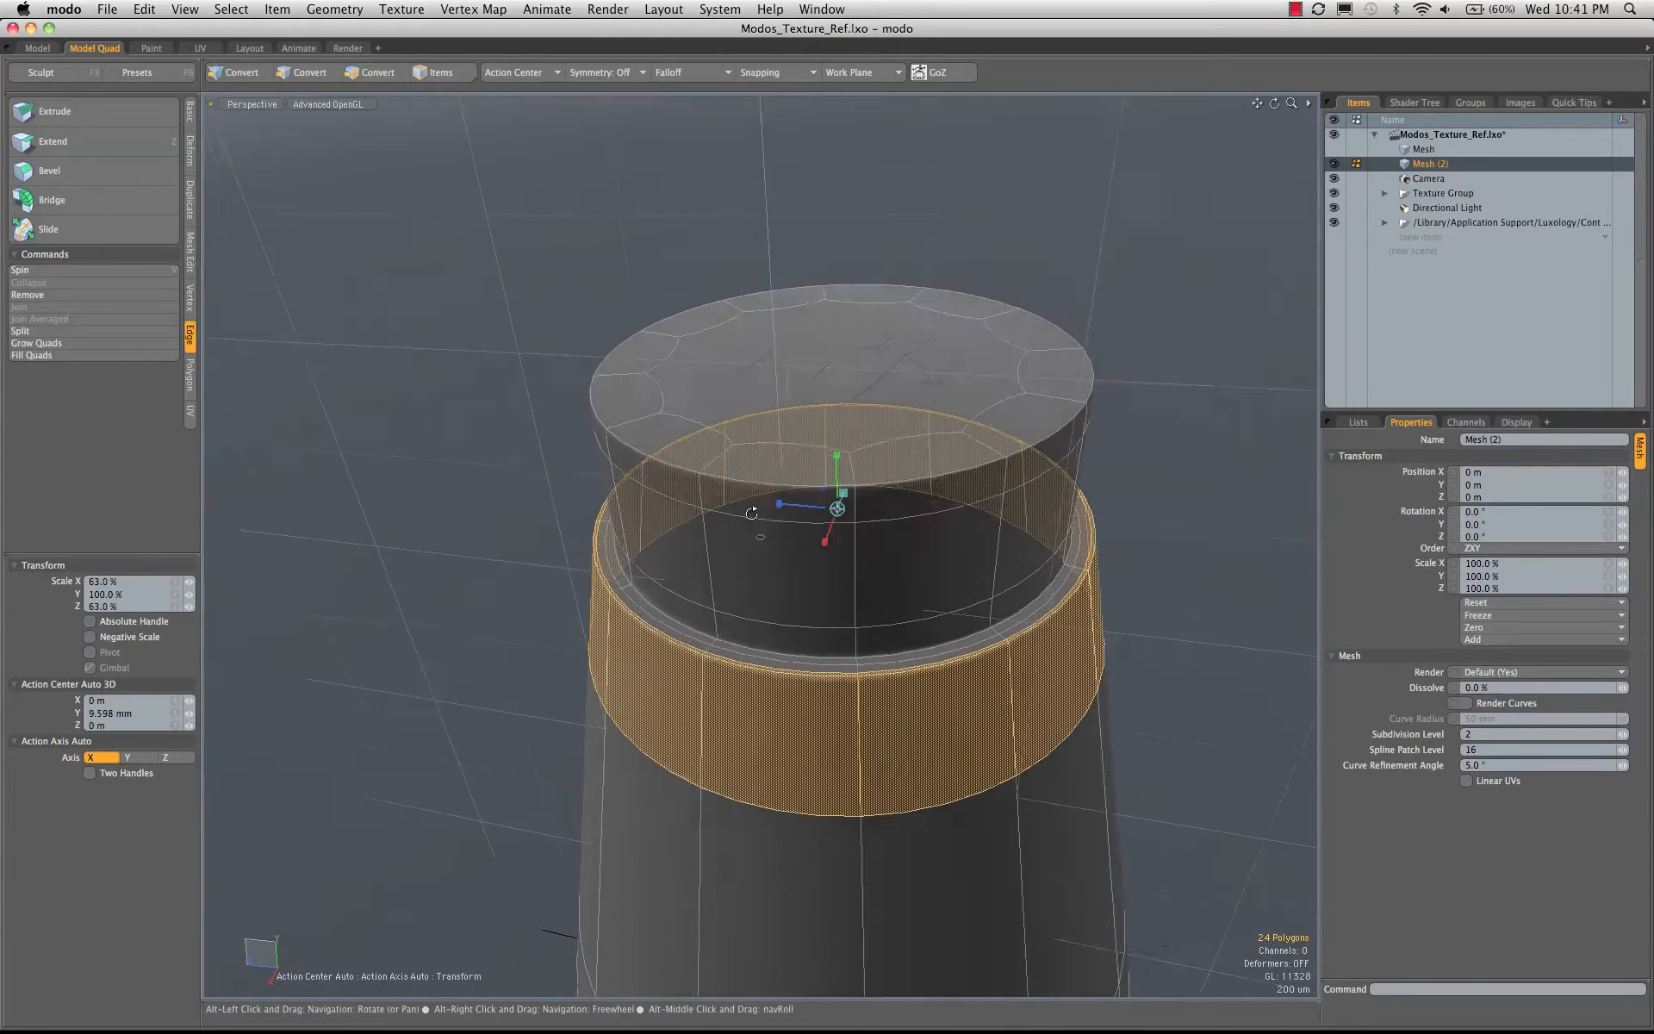
{"action": "left_click_drag", "start_coordinate": [751, 513], "coordinate": [757, 435], "text": "alt"}
{"action": "left_click_drag", "start_coordinate": [759, 637], "coordinate": [689, 680], "text": "alt+shift"}
{"action": "left_click_drag", "start_coordinate": [657, 487], "coordinate": [882, 374], "text": "ctrl+alt"}
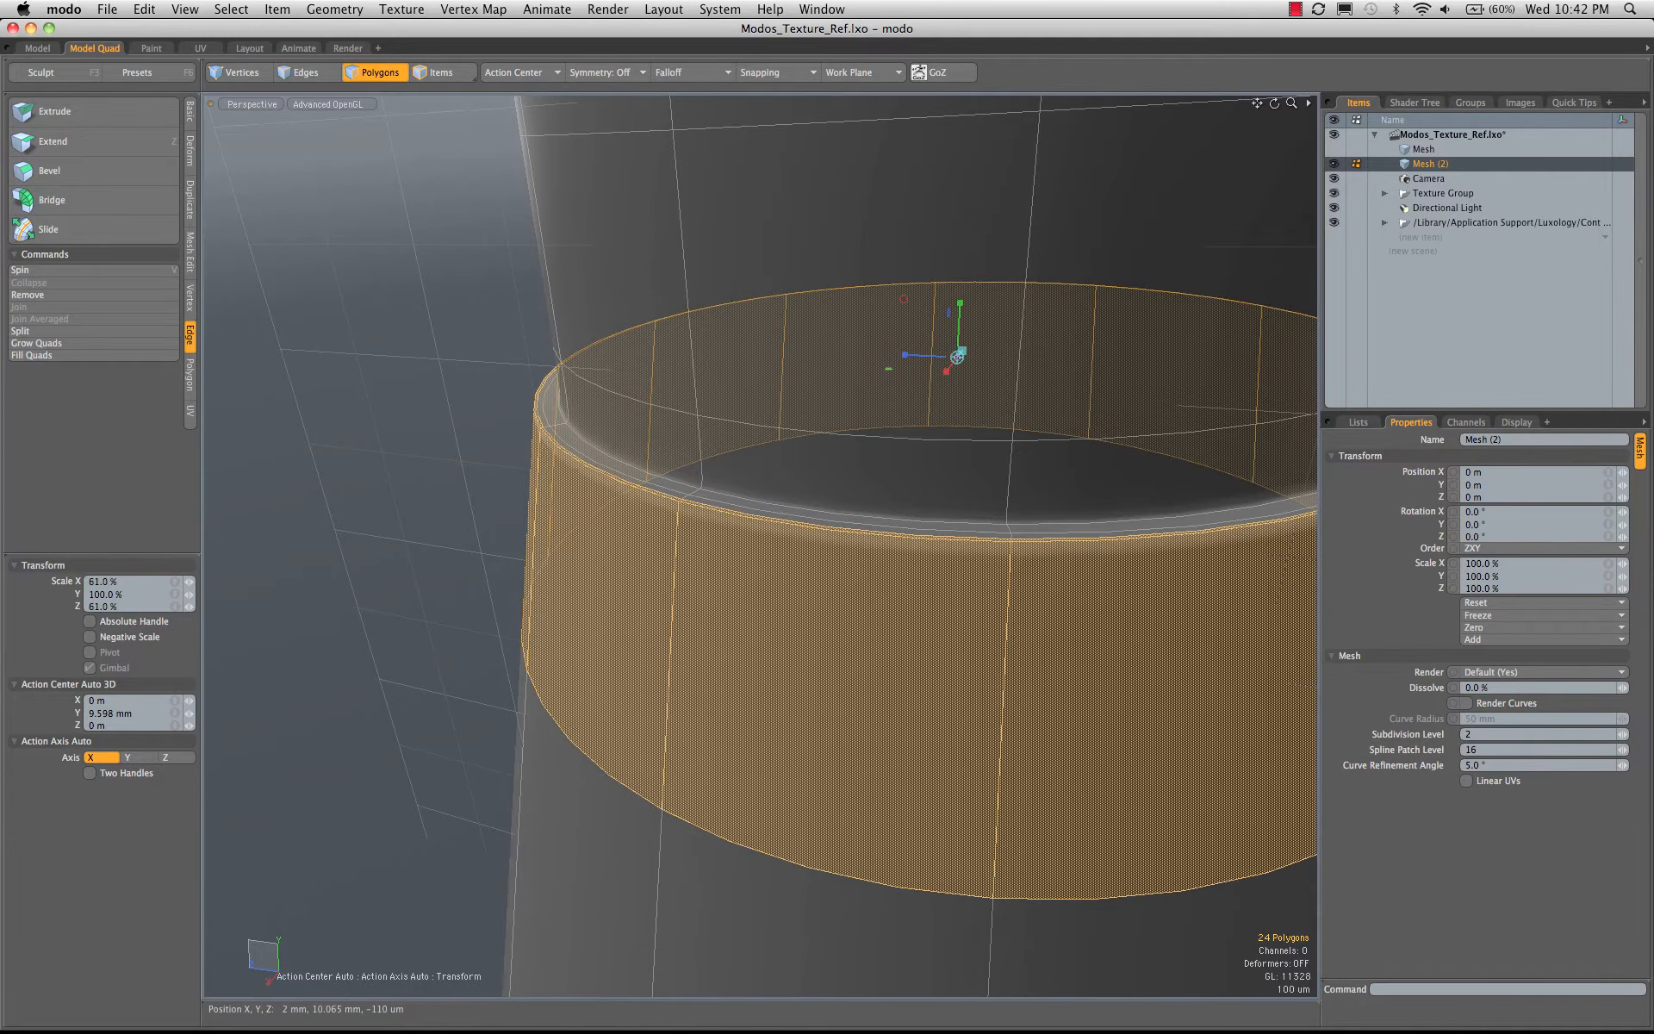
{"action": "key", "text": "space"}
- Delete the two crowded edge loops on the narrow ledge where the tapered body meets the knob
{"action": "key", "text": "2"}
{"action": "left_click", "coordinate": [726, 502]}
{"action": "left_click_drag", "start_coordinate": [568, 573], "coordinate": [709, 683], "text": "alt"}
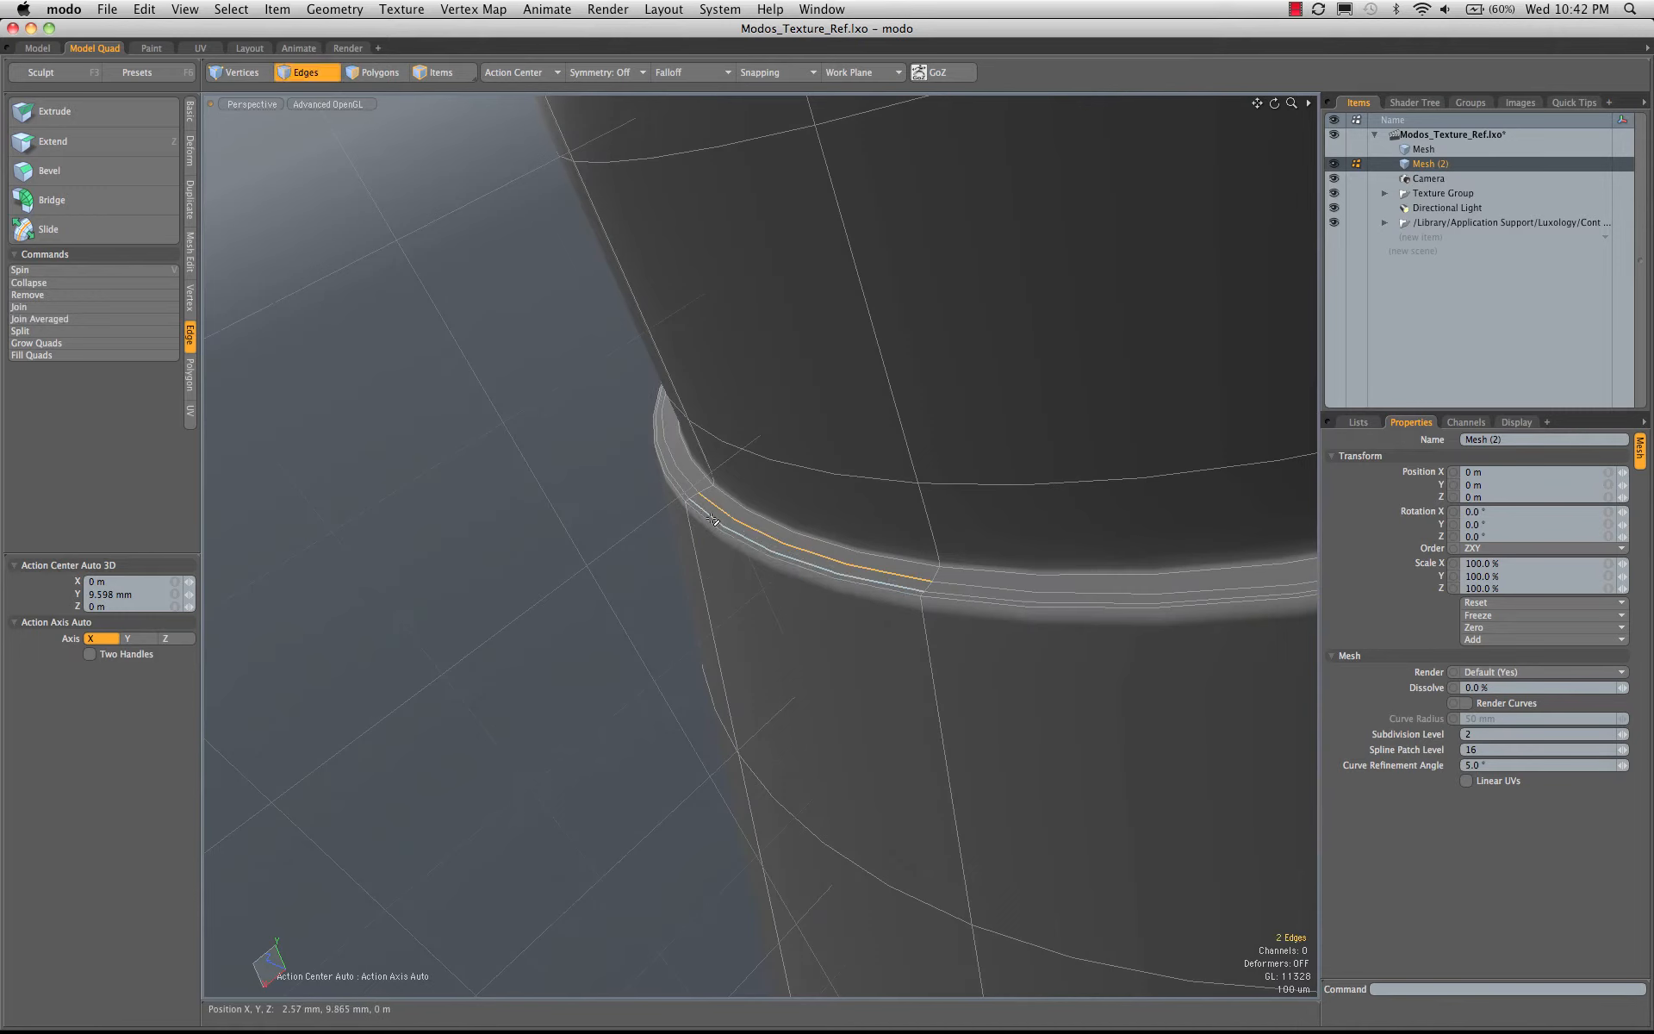
{"action": "key", "text": "l"}
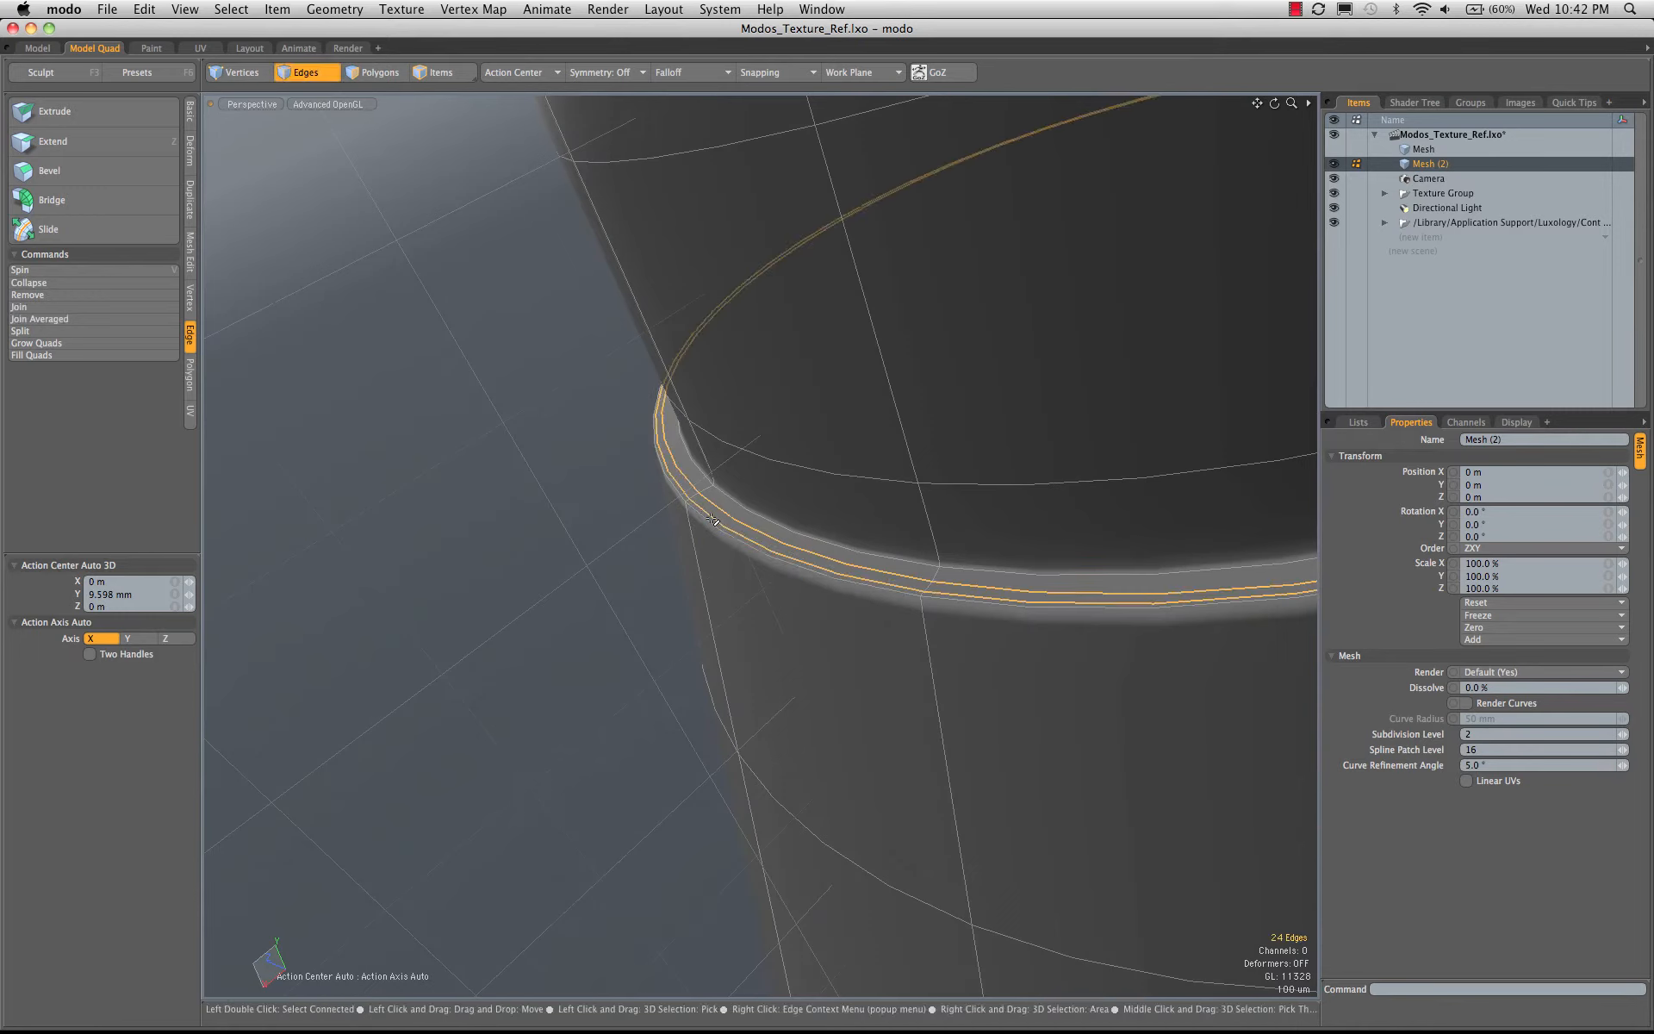
{"action": "key", "text": "BackSpace"}
- Loop Slice the ledge's polygon ring in Symmetry mode with a count of 2 at a position of 30 %
{"action": "key", "text": "3"}
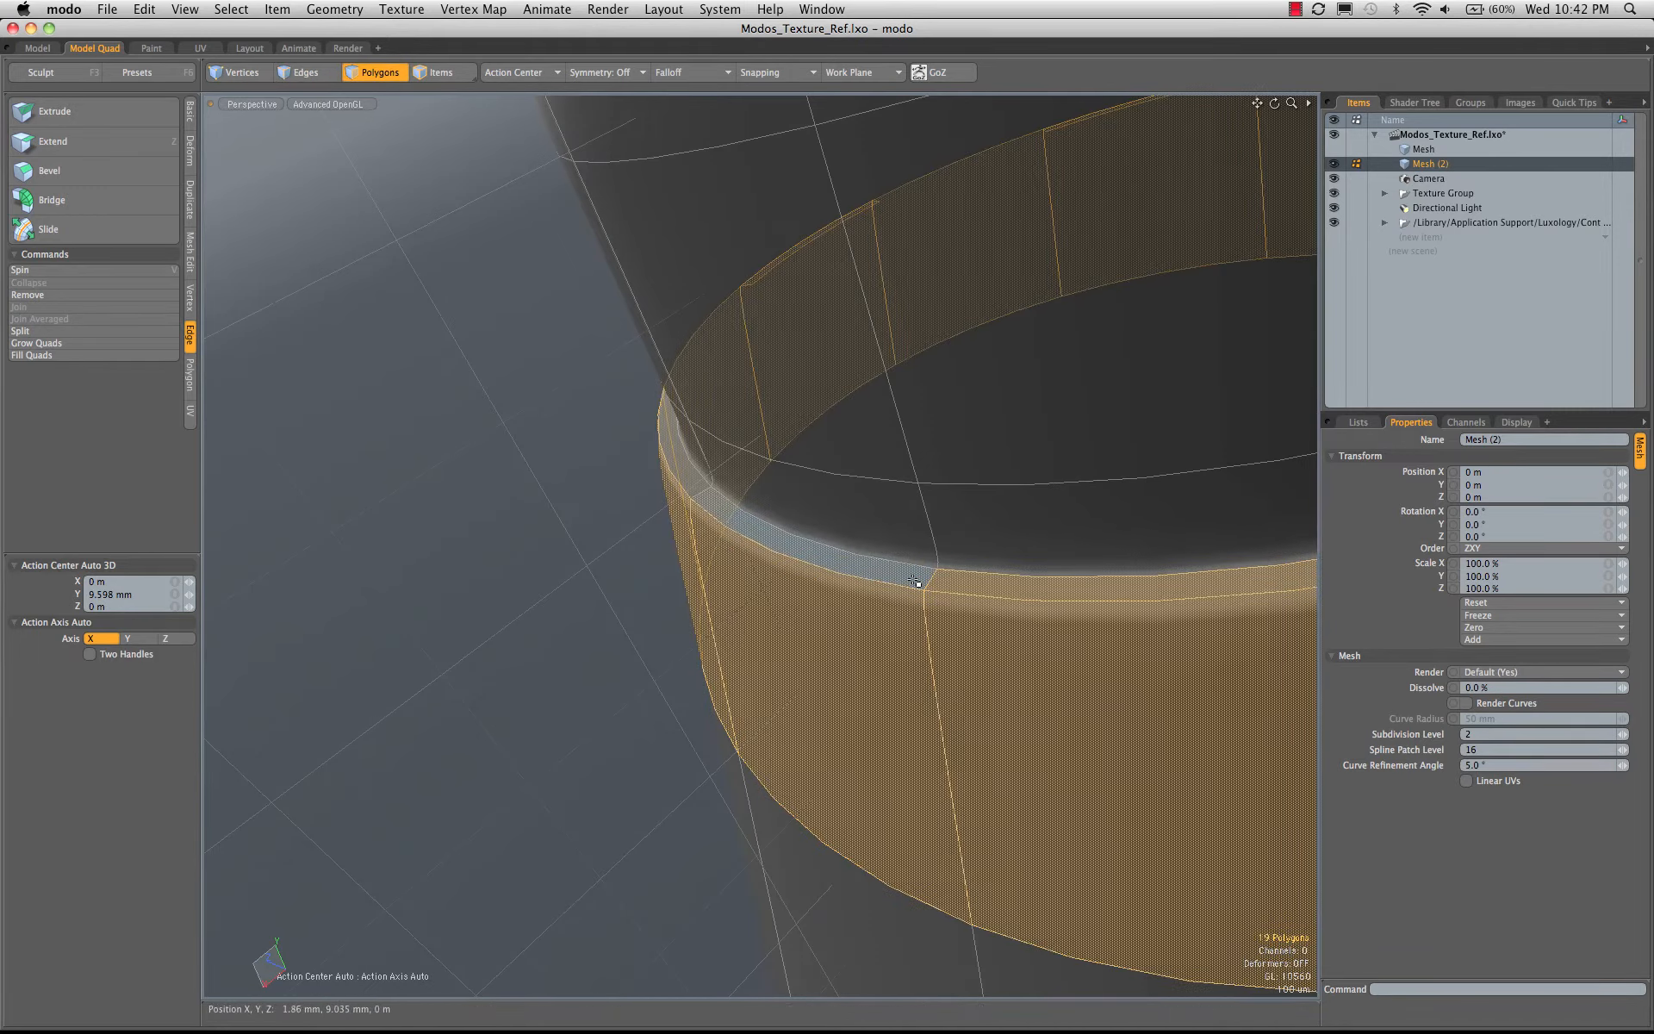
{"action": "left_click_drag", "start_coordinate": [920, 581], "coordinate": [951, 586]}
{"action": "key", "text": "l"}
{"action": "key", "text": "alt+c"}
{"action": "left_click_drag", "start_coordinate": [951, 585], "coordinate": [964, 594]}
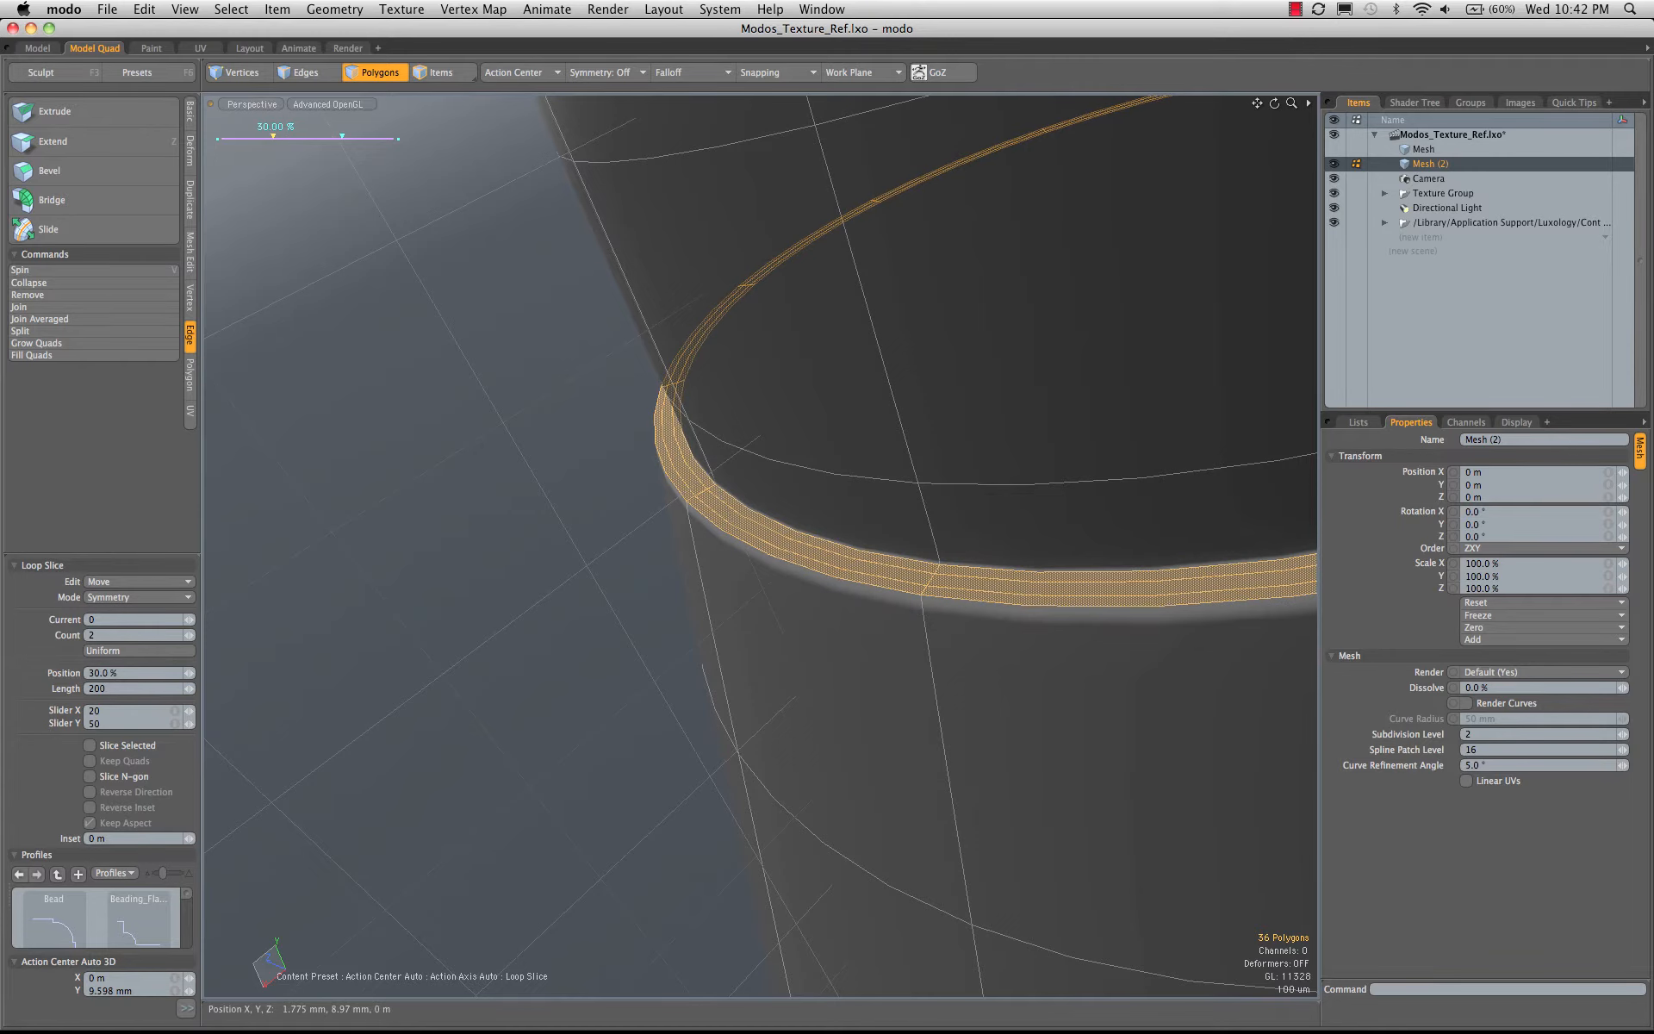
{"action": "key", "text": "q"}
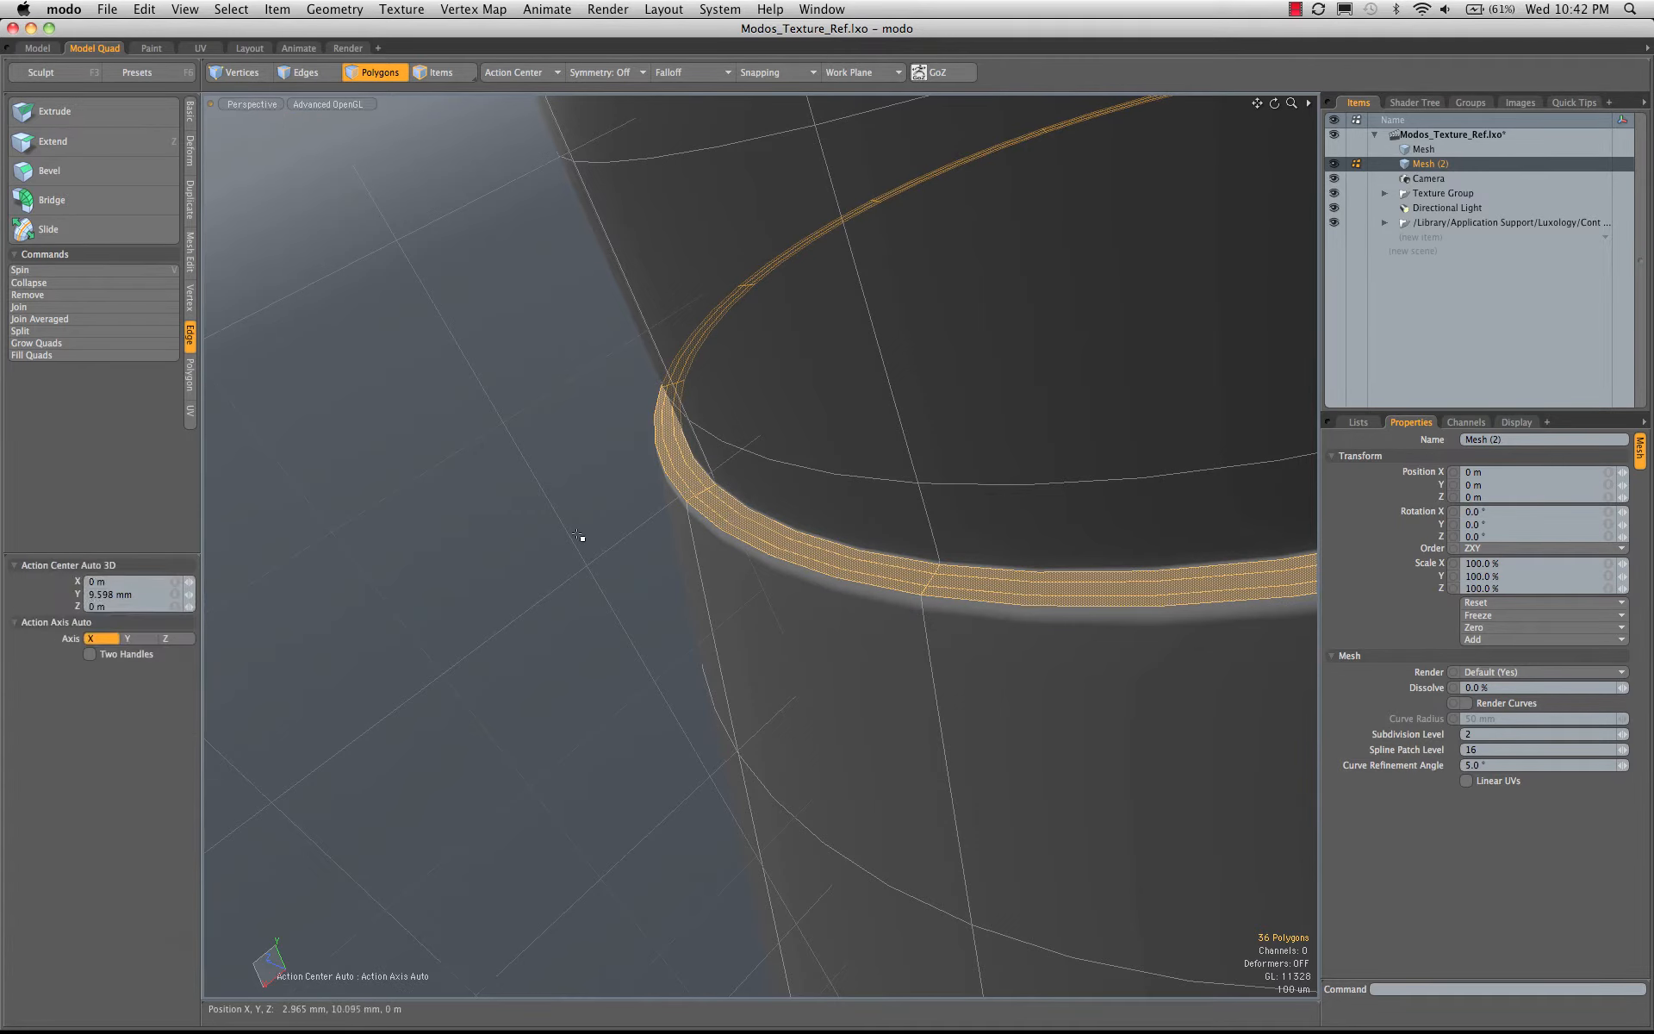
- Clear the selection, set the mesh's Subdivision Level to 4, and inspect the ledge, underside and sides of the cone
{"action": "left_click", "coordinate": [580, 540]}
{"action": "left_click", "coordinate": [1623, 734]}
{"action": "left_click", "coordinate": [1623, 735]}
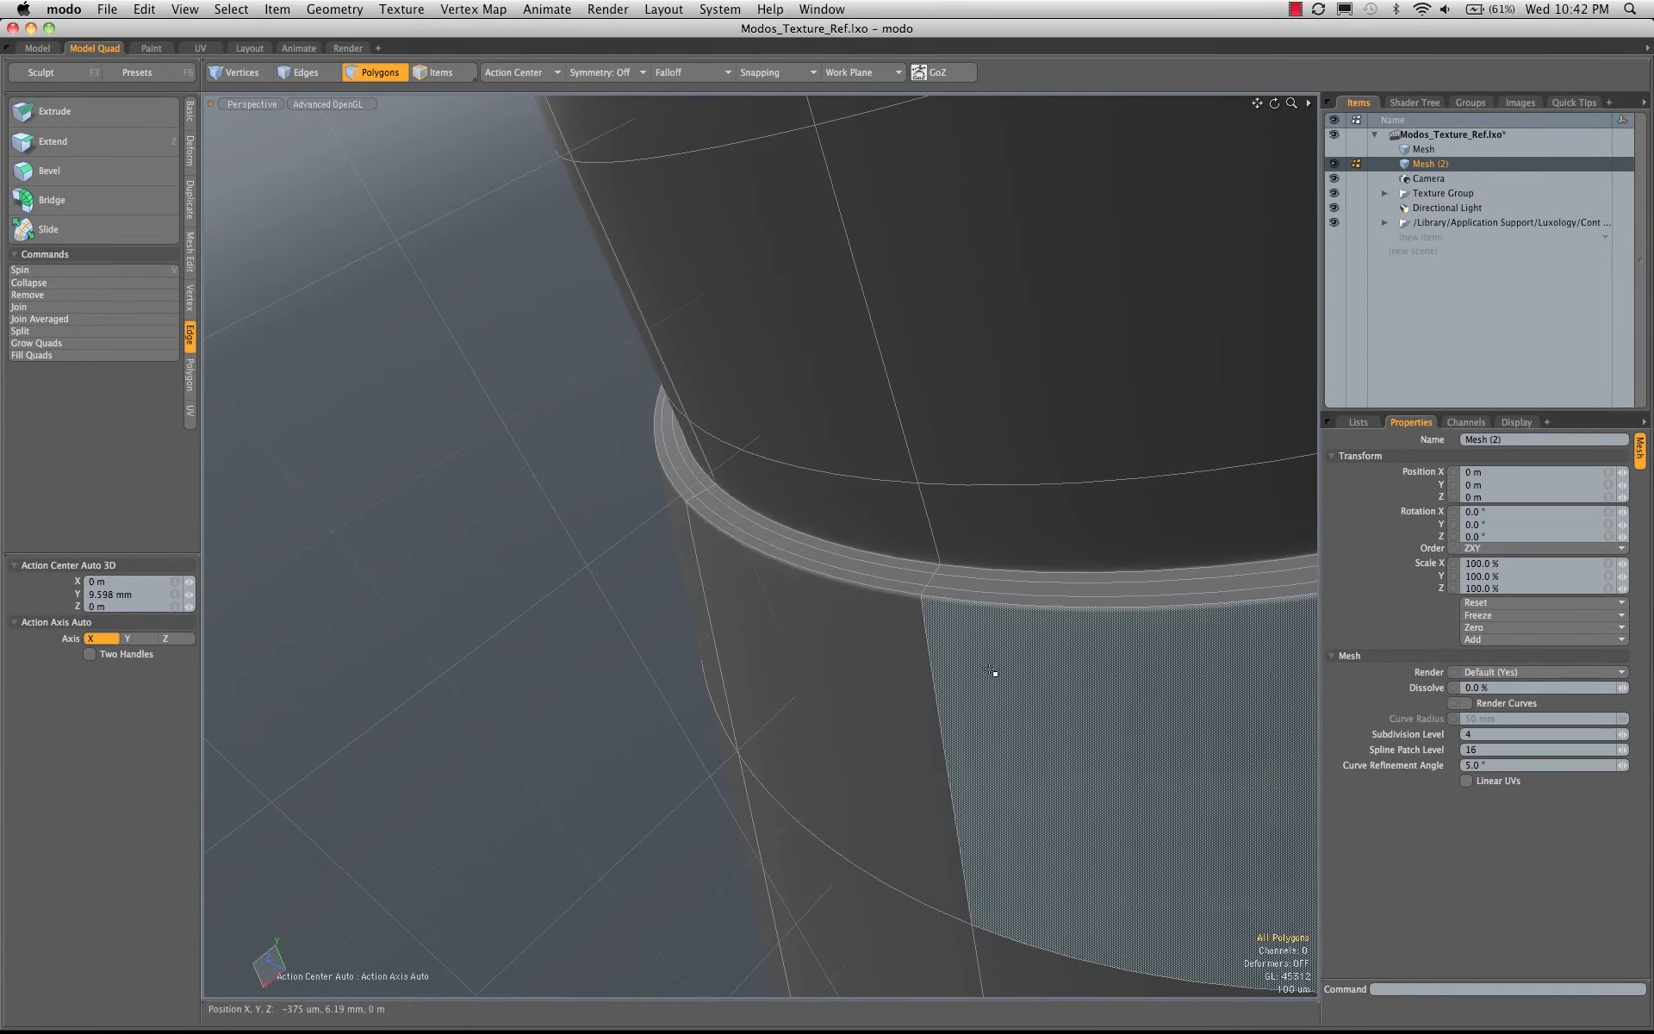
{"action": "left_click_drag", "start_coordinate": [993, 672], "coordinate": [1128, 471], "text": "alt"}
{"action": "left_click_drag", "start_coordinate": [714, 574], "coordinate": [971, 523], "text": "alt"}
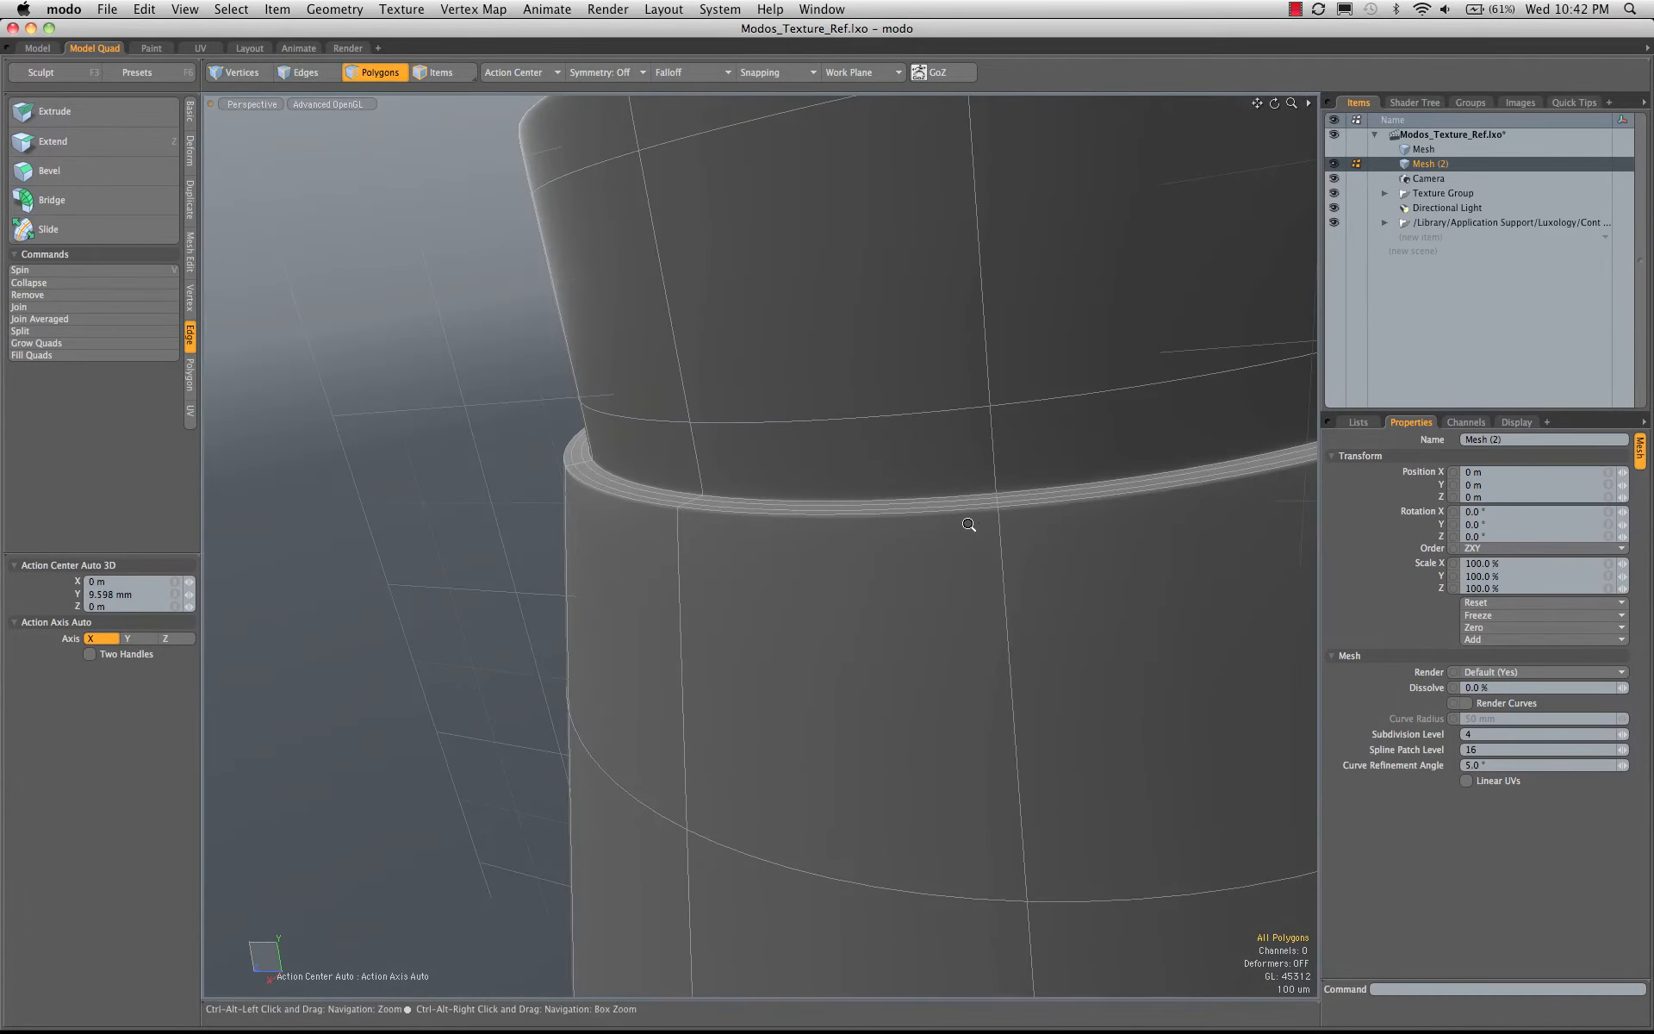
{"action": "scroll", "coordinate": [971, 524], "scroll_direction": "down", "scroll_amount": 10}
{"action": "left_click_drag", "start_coordinate": [838, 554], "coordinate": [681, 465], "text": "alt"}
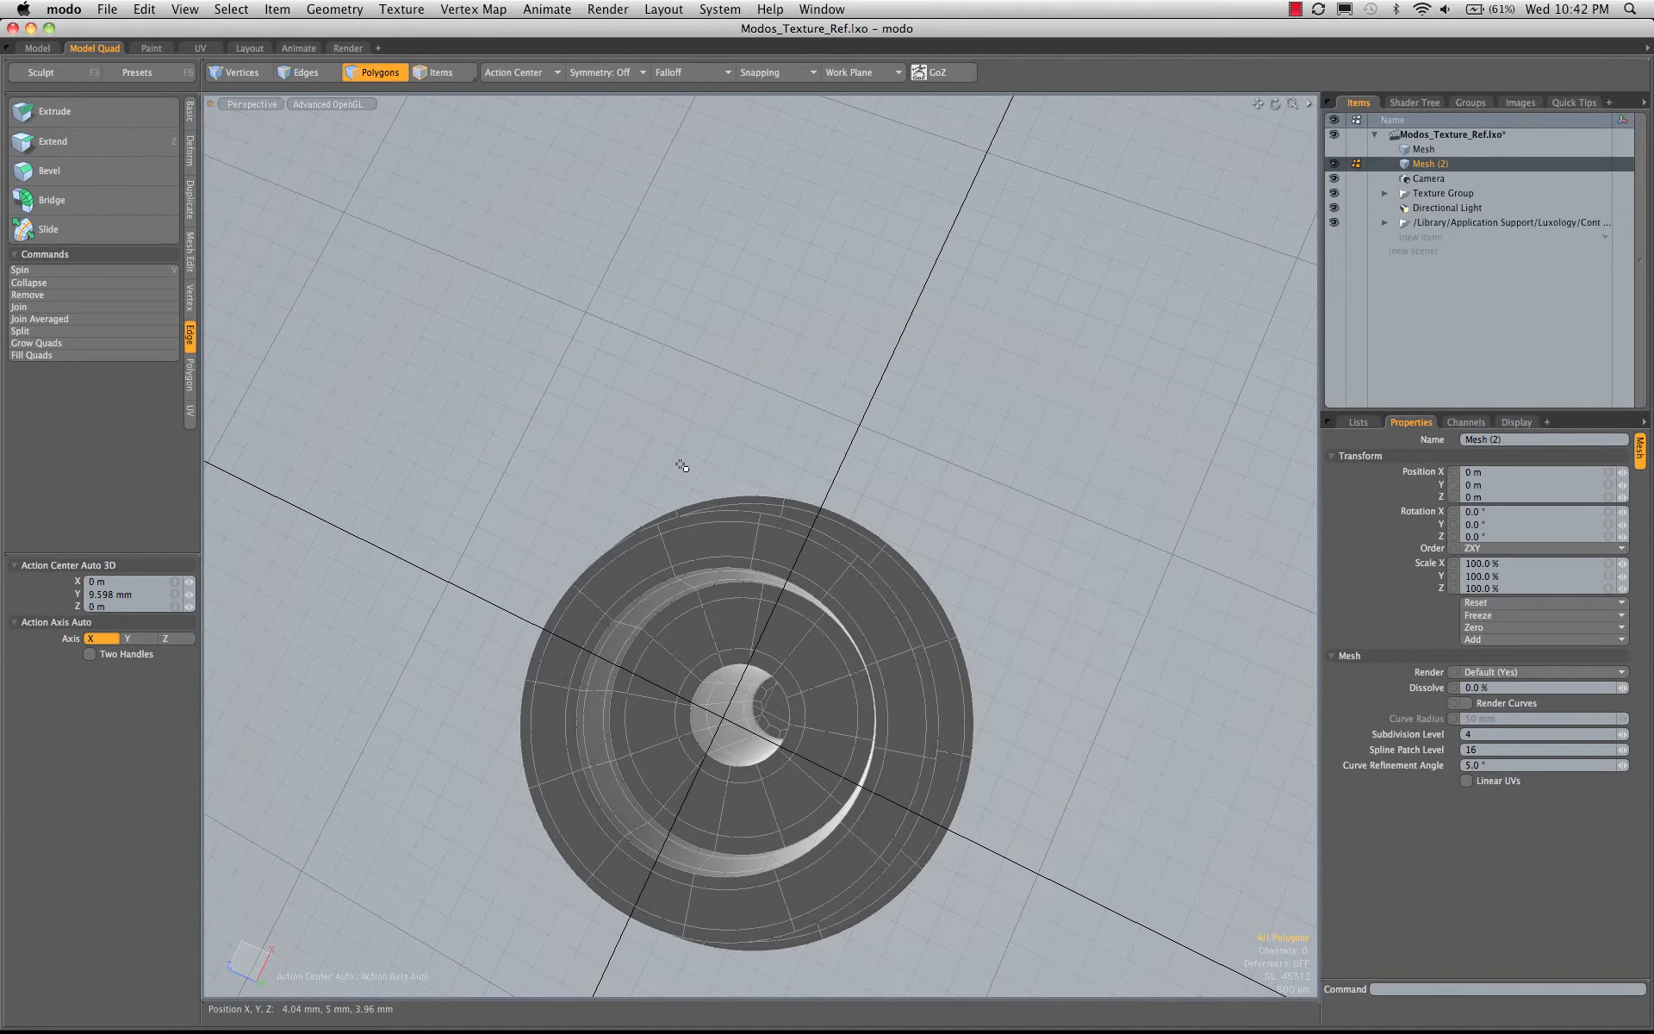
{"action": "left_click_drag", "start_coordinate": [683, 607], "coordinate": [779, 616], "text": "alt"}
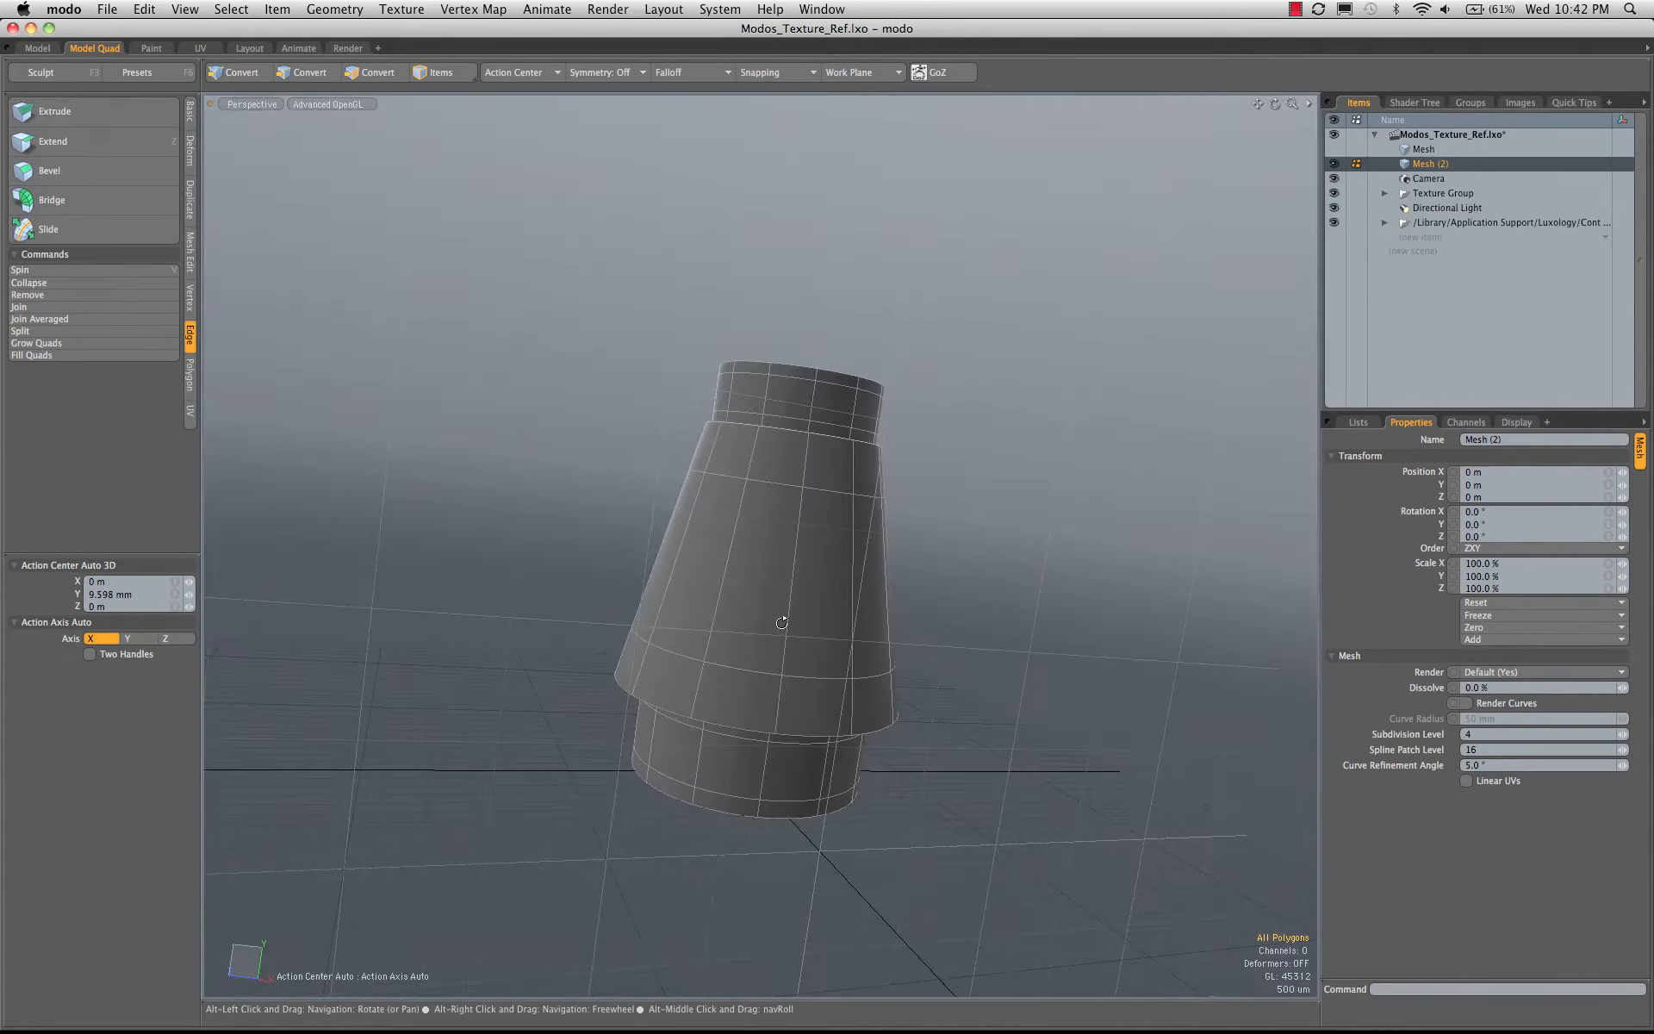
{"action": "left_click_drag", "start_coordinate": [780, 758], "coordinate": [749, 470], "text": "alt"}
- Show the model in four views and delete the cap polygon closing the top of the knob
{"action": "left_click", "coordinate": [754, 699], "text": "shift"}
{"action": "key", "text": "0"}
{"action": "left_click_drag", "start_coordinate": [931, 198], "coordinate": [930, 361], "text": "alt"}
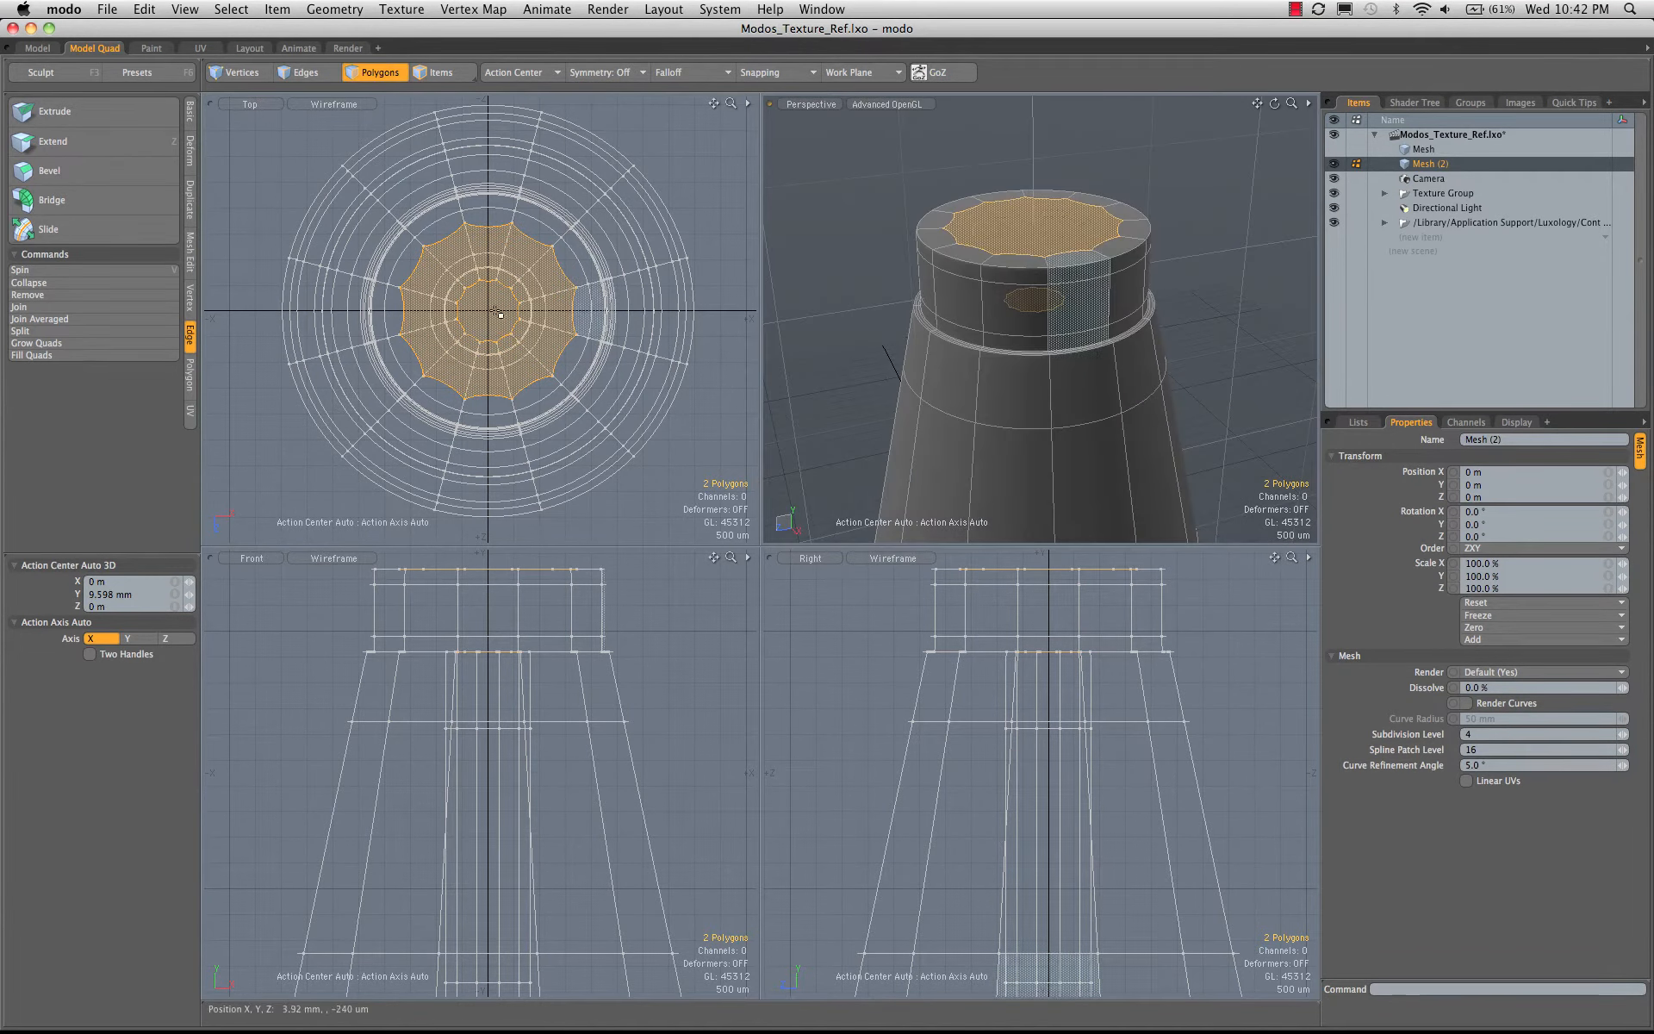
{"action": "left_click_drag", "start_coordinate": [1085, 388], "coordinate": [1024, 151], "text": "alt"}
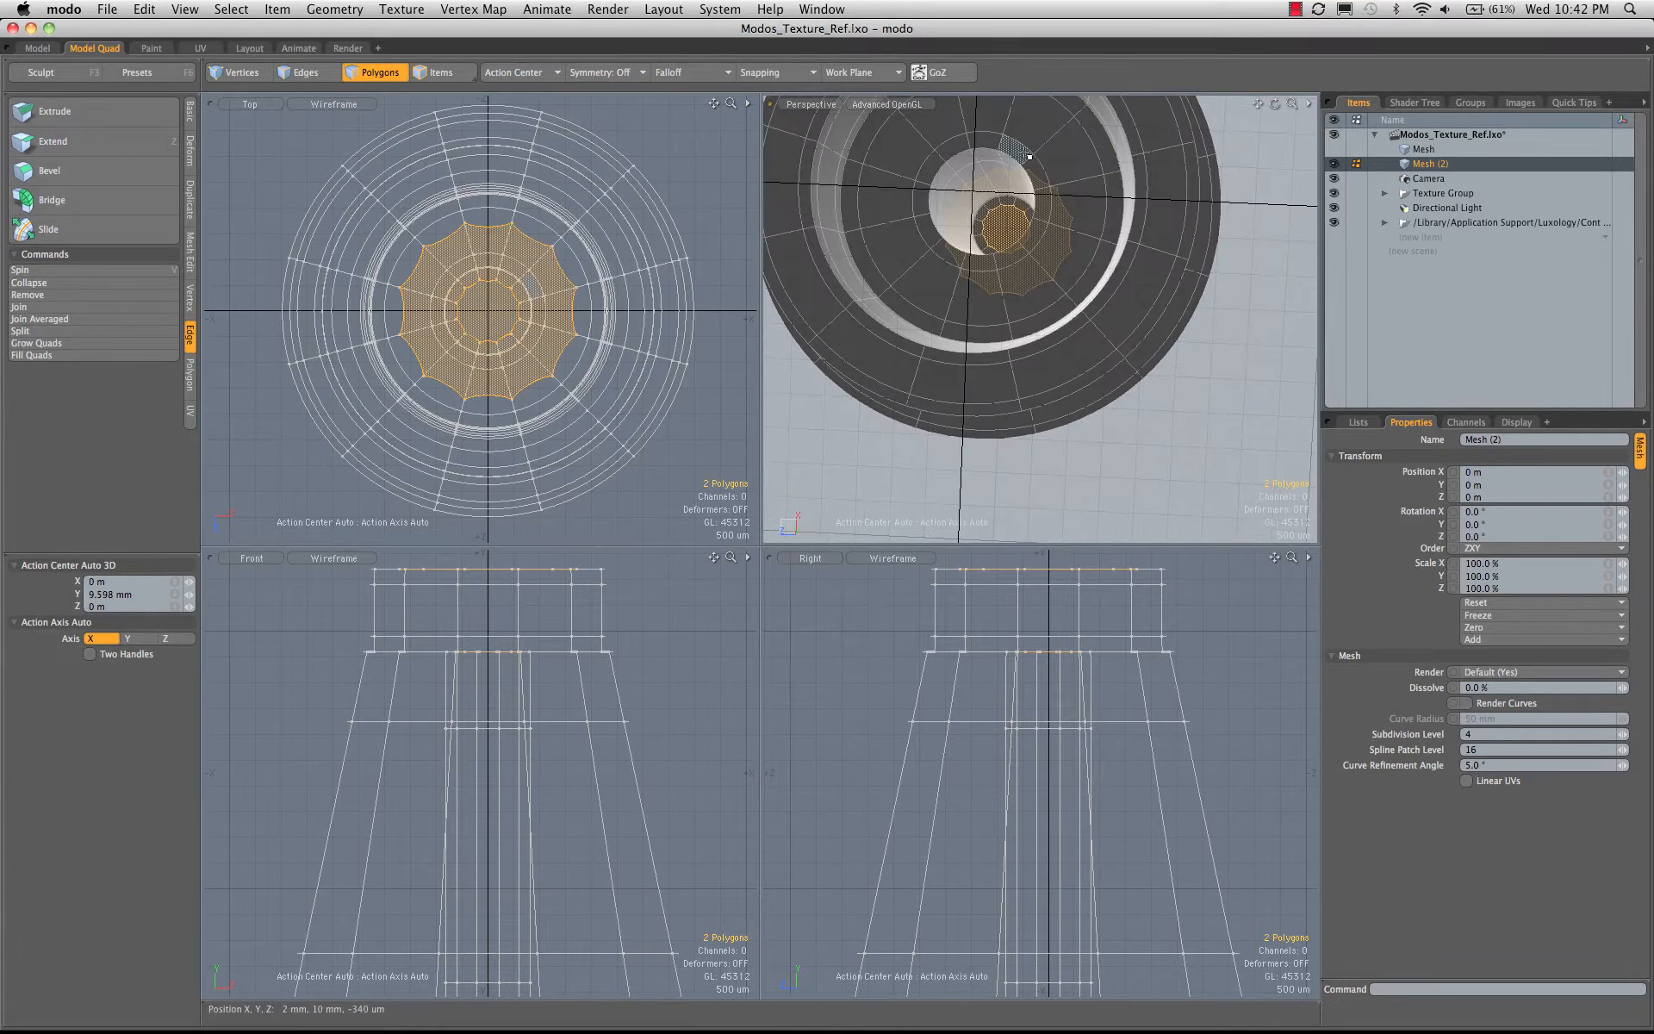
{"action": "left_click_drag", "start_coordinate": [1007, 207], "coordinate": [979, 238], "text": "alt"}
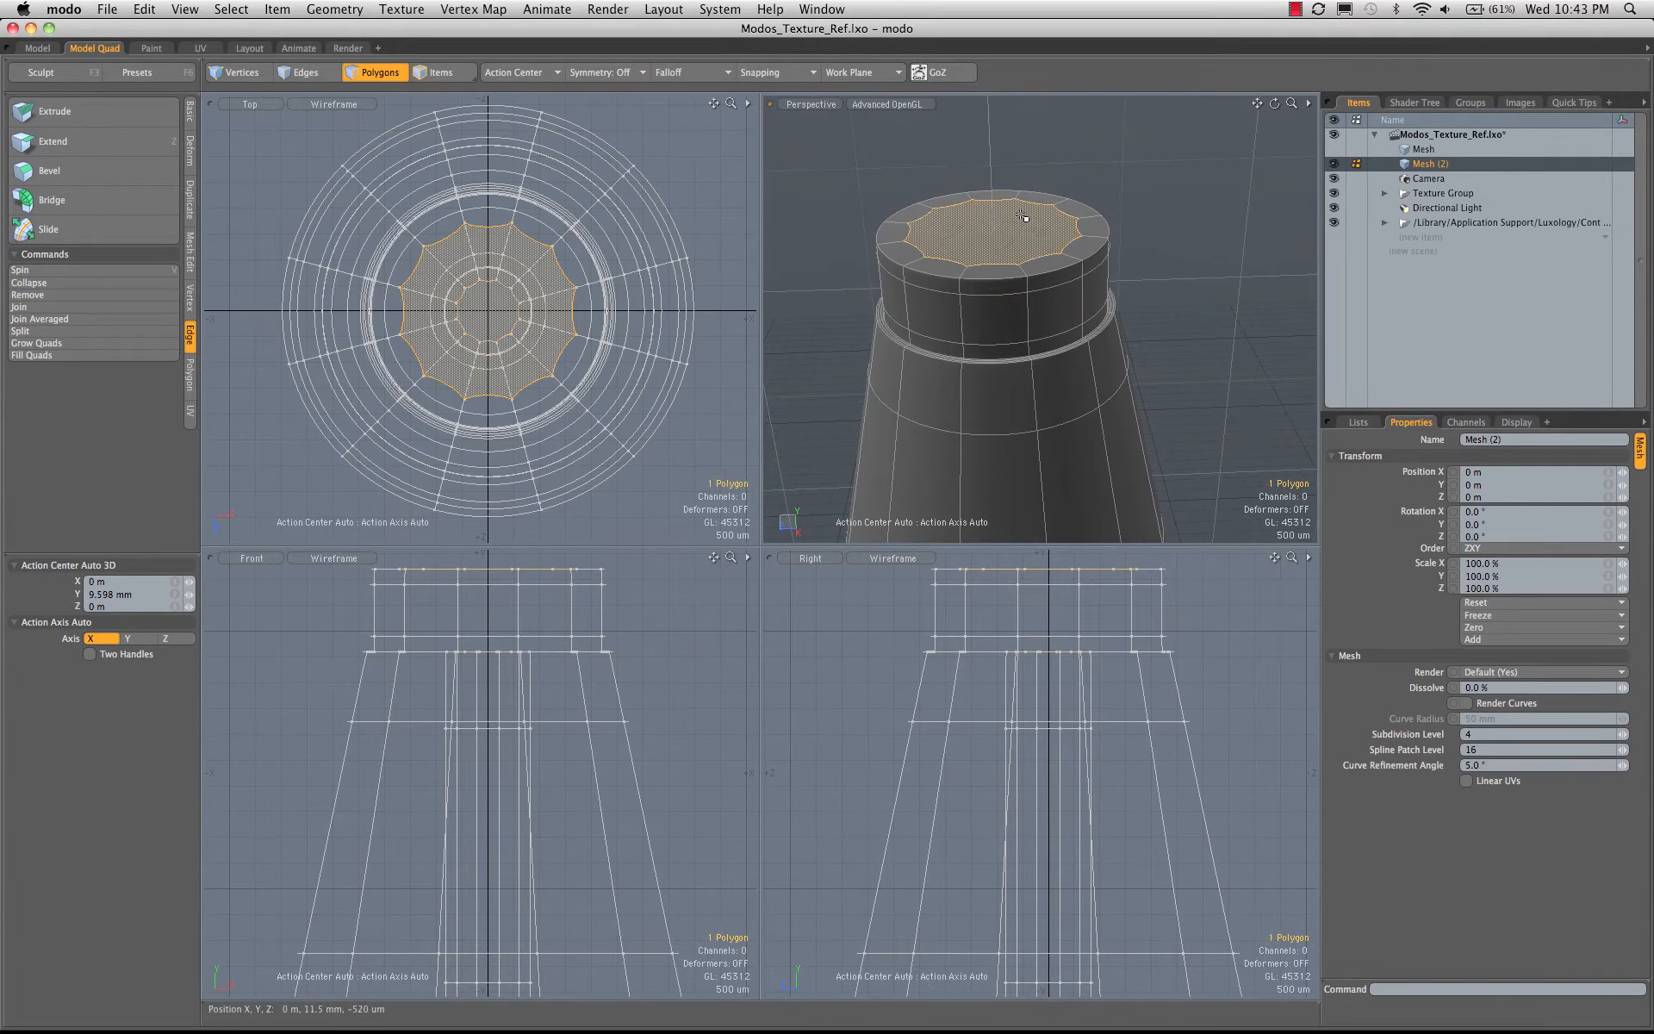
{"action": "key", "text": "super+z"}
{"action": "left_click_drag", "start_coordinate": [1049, 353], "coordinate": [1053, 231], "text": "alt"}
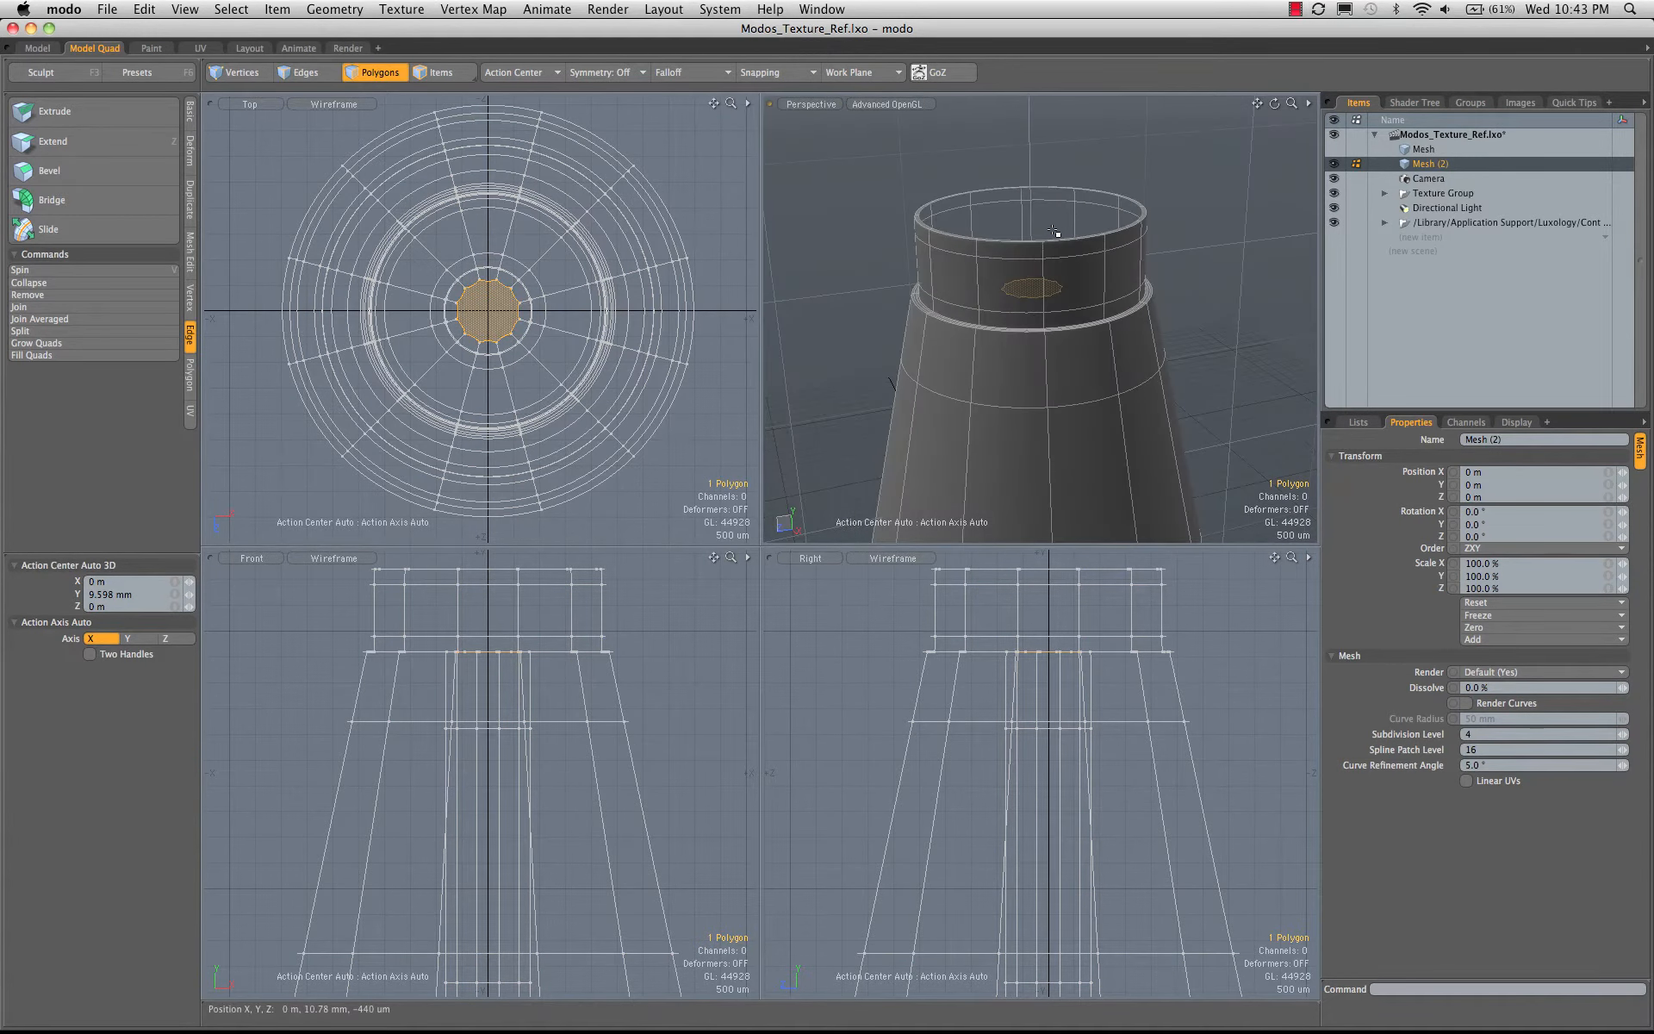
{"action": "key", "text": "Delete"}
{"action": "left_click_drag", "start_coordinate": [1023, 380], "coordinate": [1100, 134], "text": "alt"}
{"action": "key", "text": "super+z"}
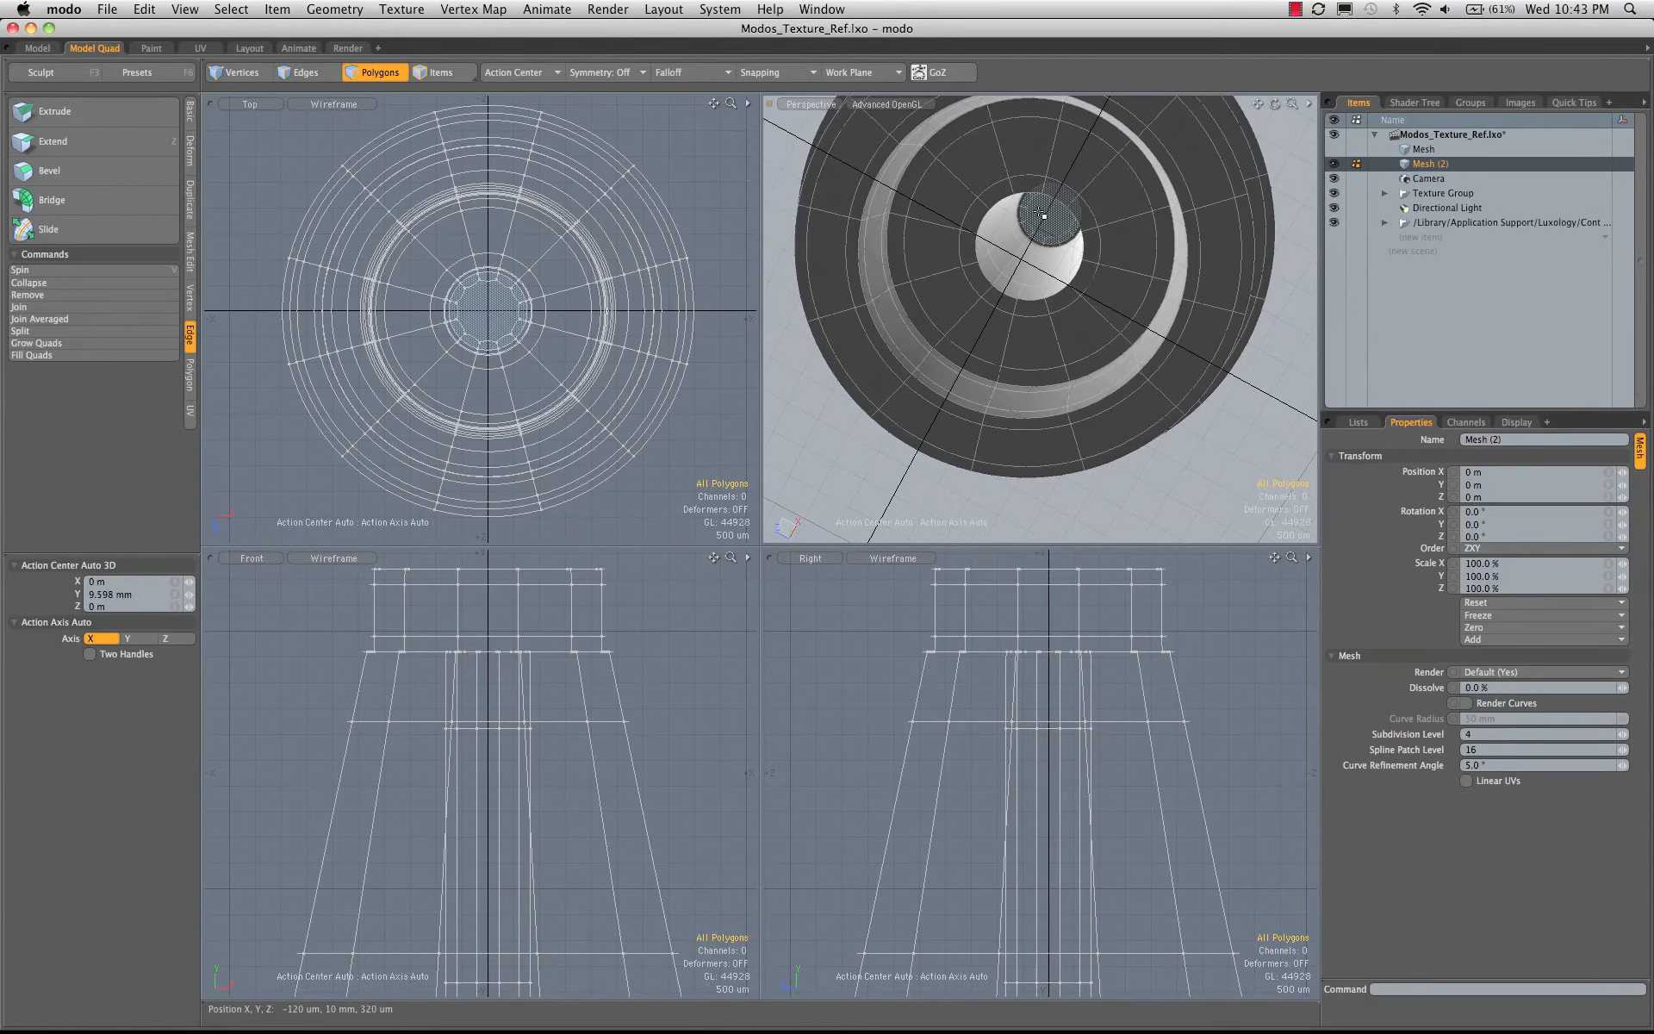
- Select the disc polygon capping the inner bore and move it up 1.6 mm to the knob's top rim
{"action": "left_click_drag", "start_coordinate": [1048, 222], "coordinate": [1060, 366], "text": "alt"}
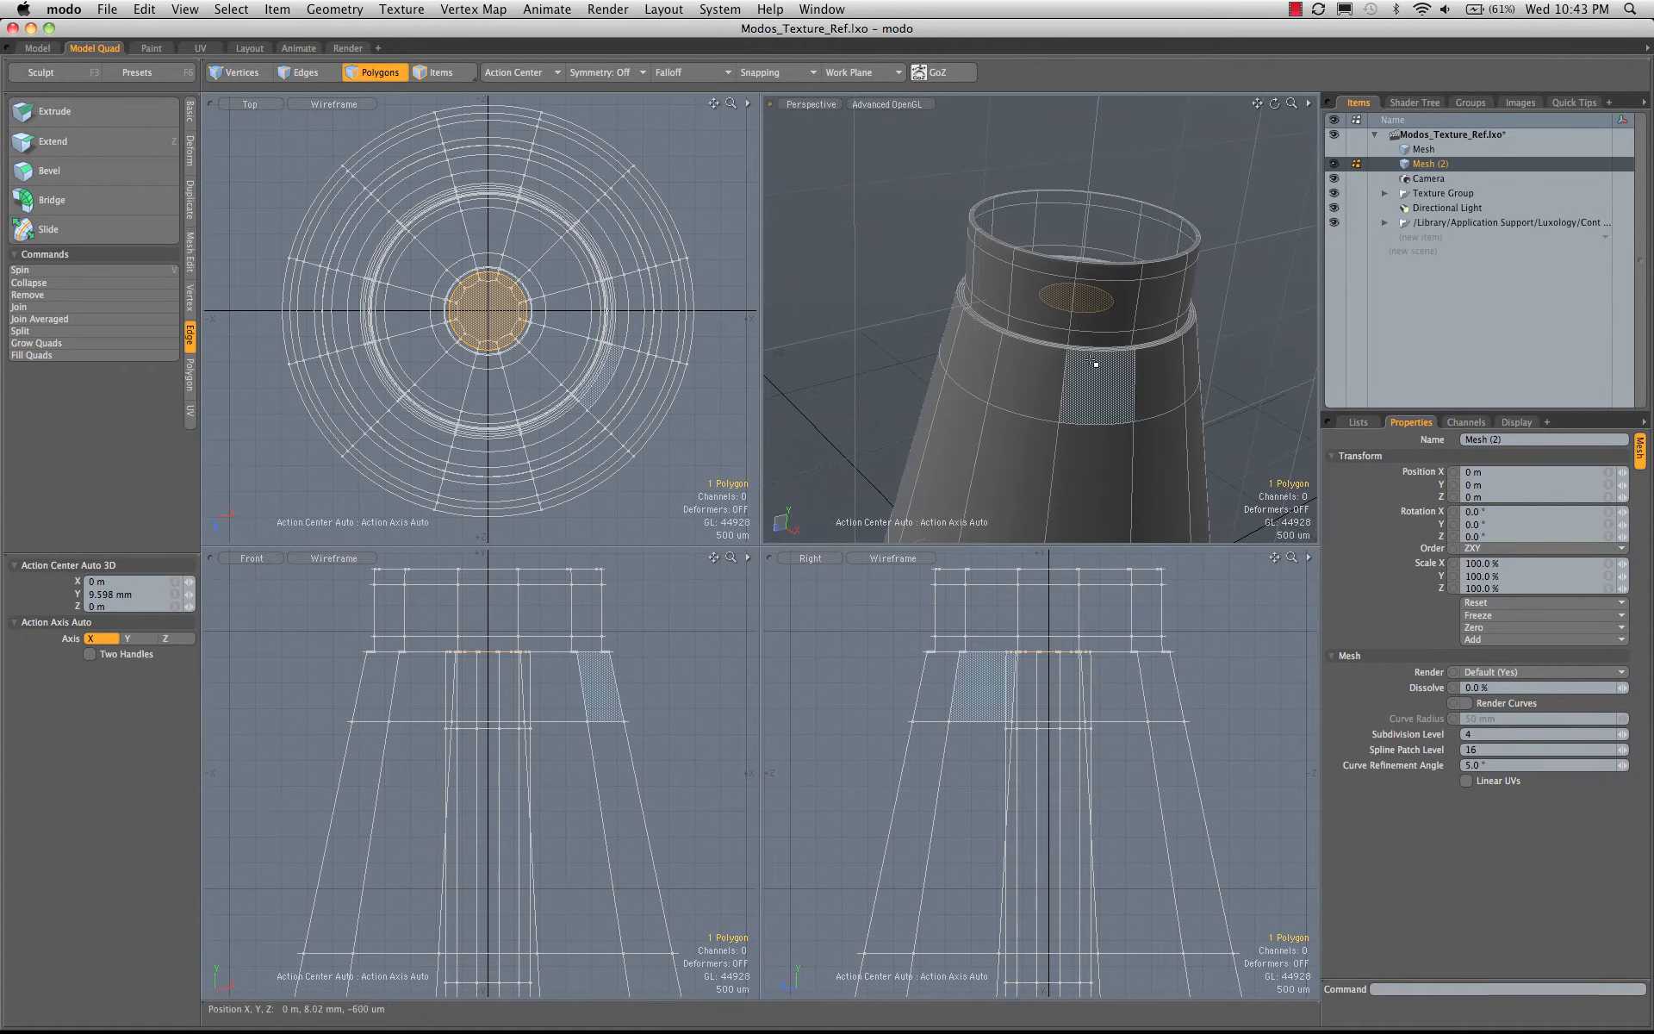
{"action": "key", "text": "y"}
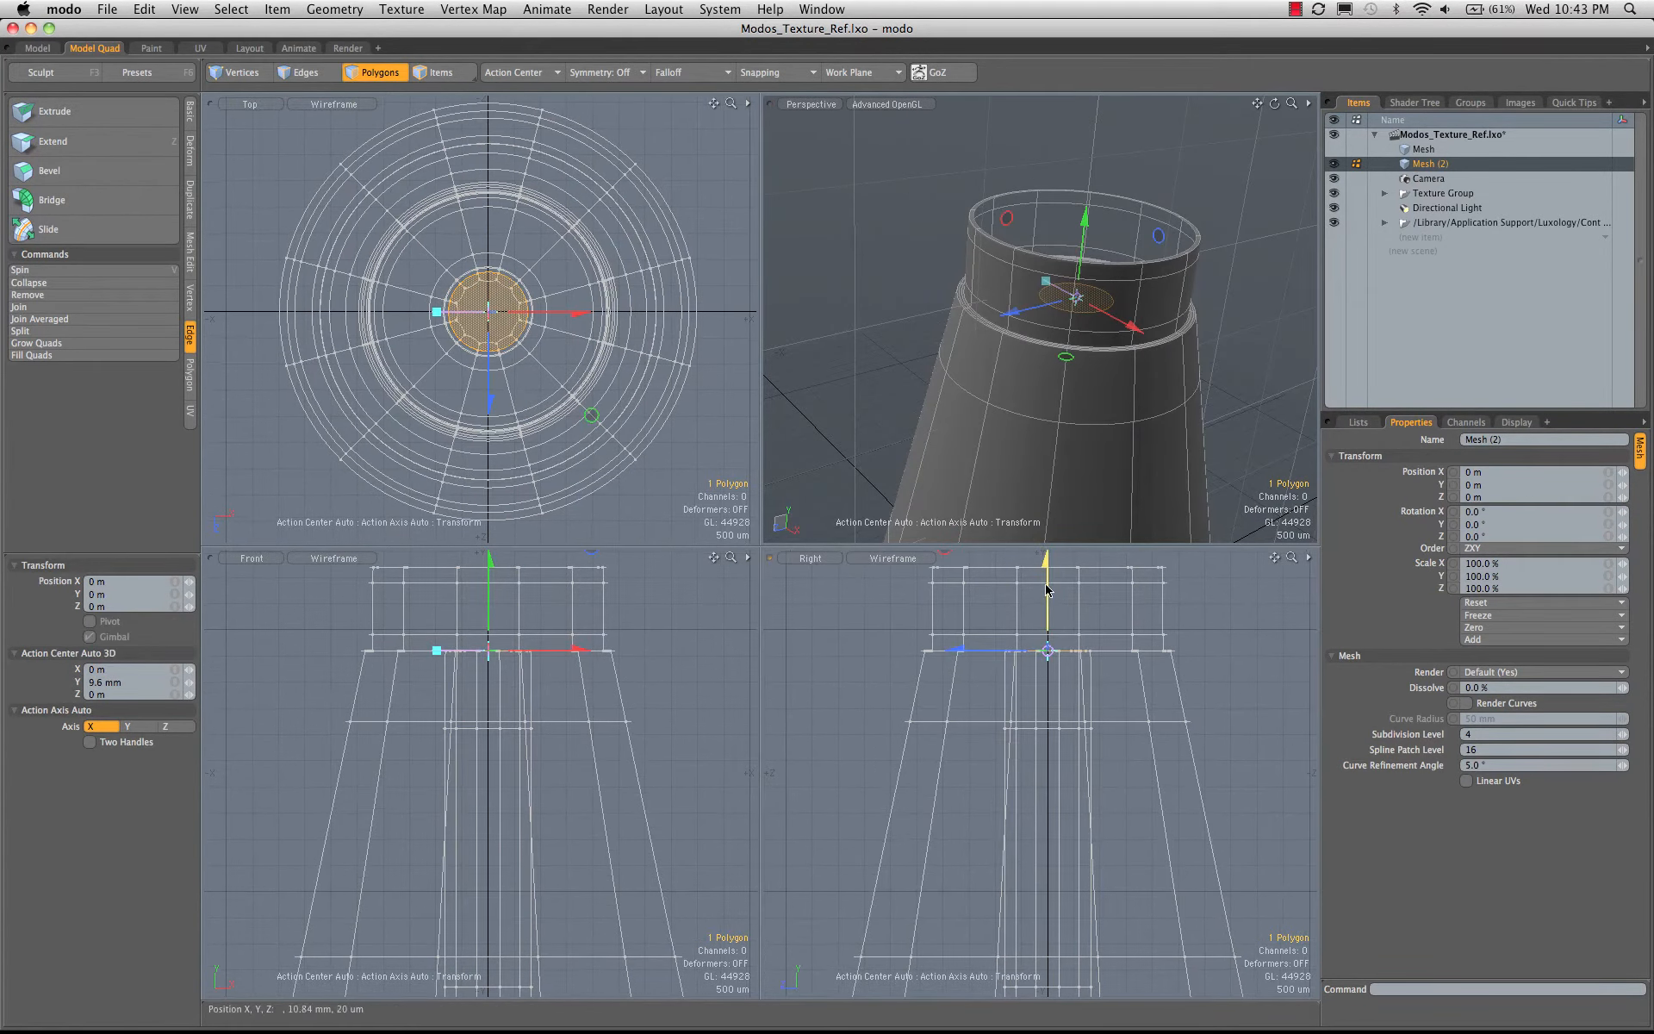
{"action": "left_click_drag", "start_coordinate": [1045, 590], "coordinate": [1045, 507]}
{"action": "left_click_drag", "start_coordinate": [1072, 259], "coordinate": [1086, 334], "text": "alt"}
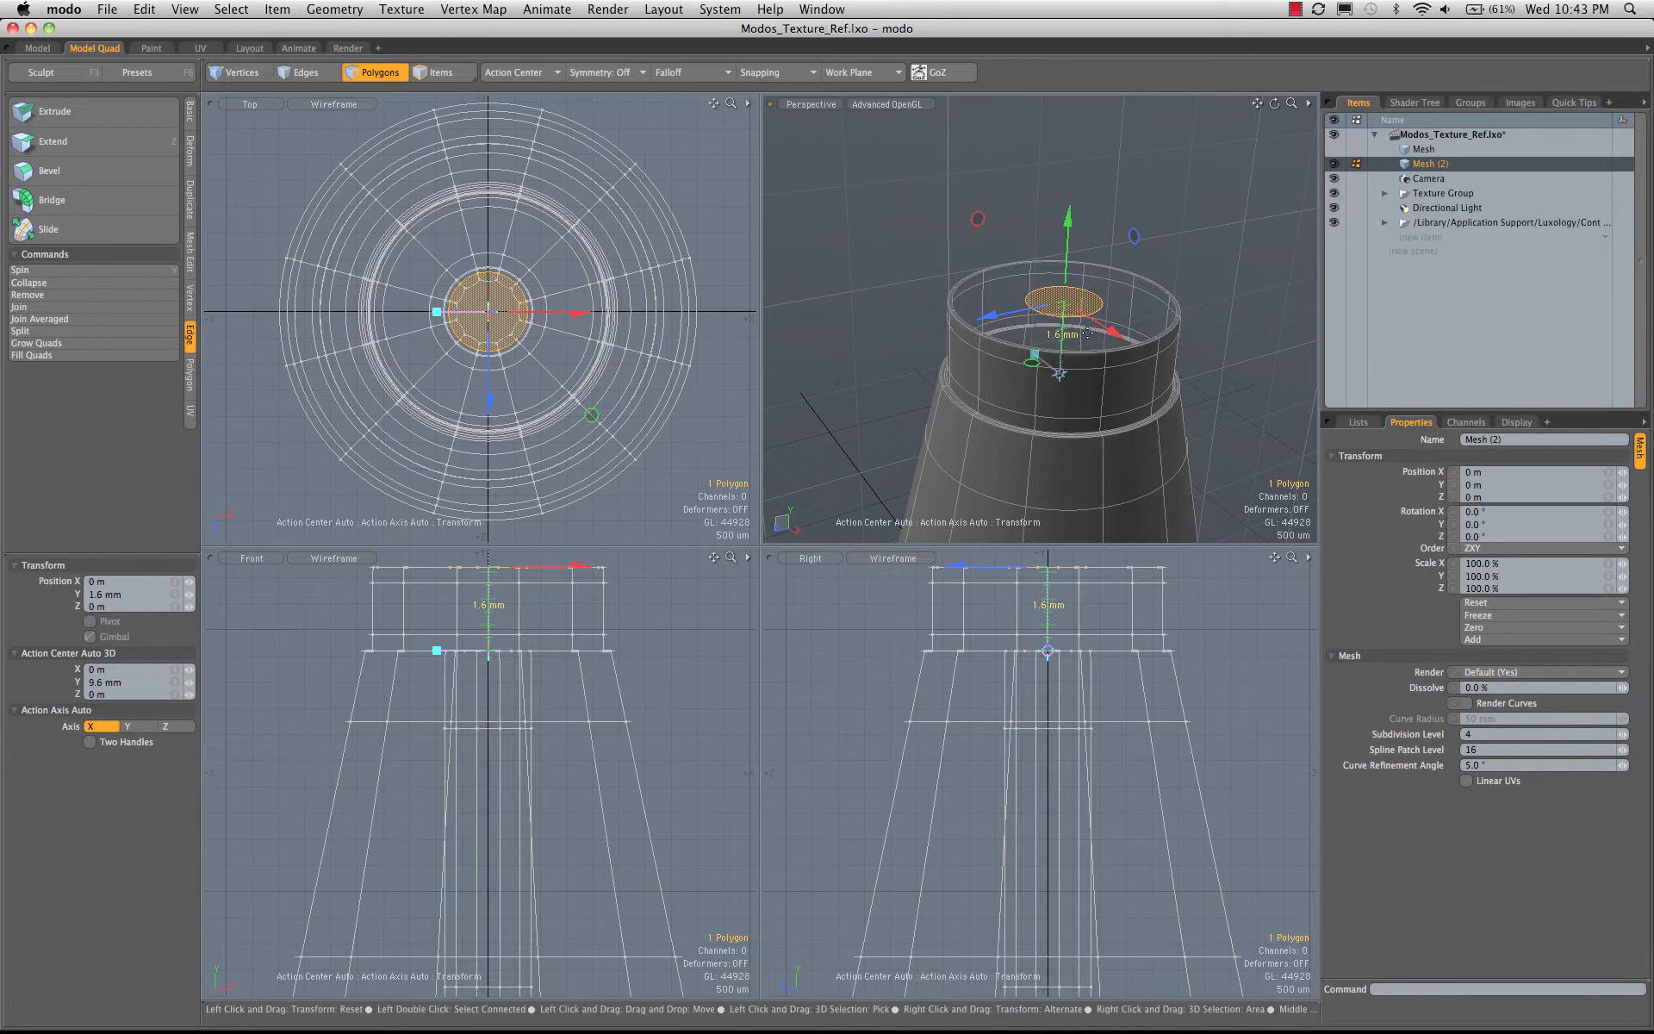
{"action": "left_click", "coordinate": [1088, 338]}
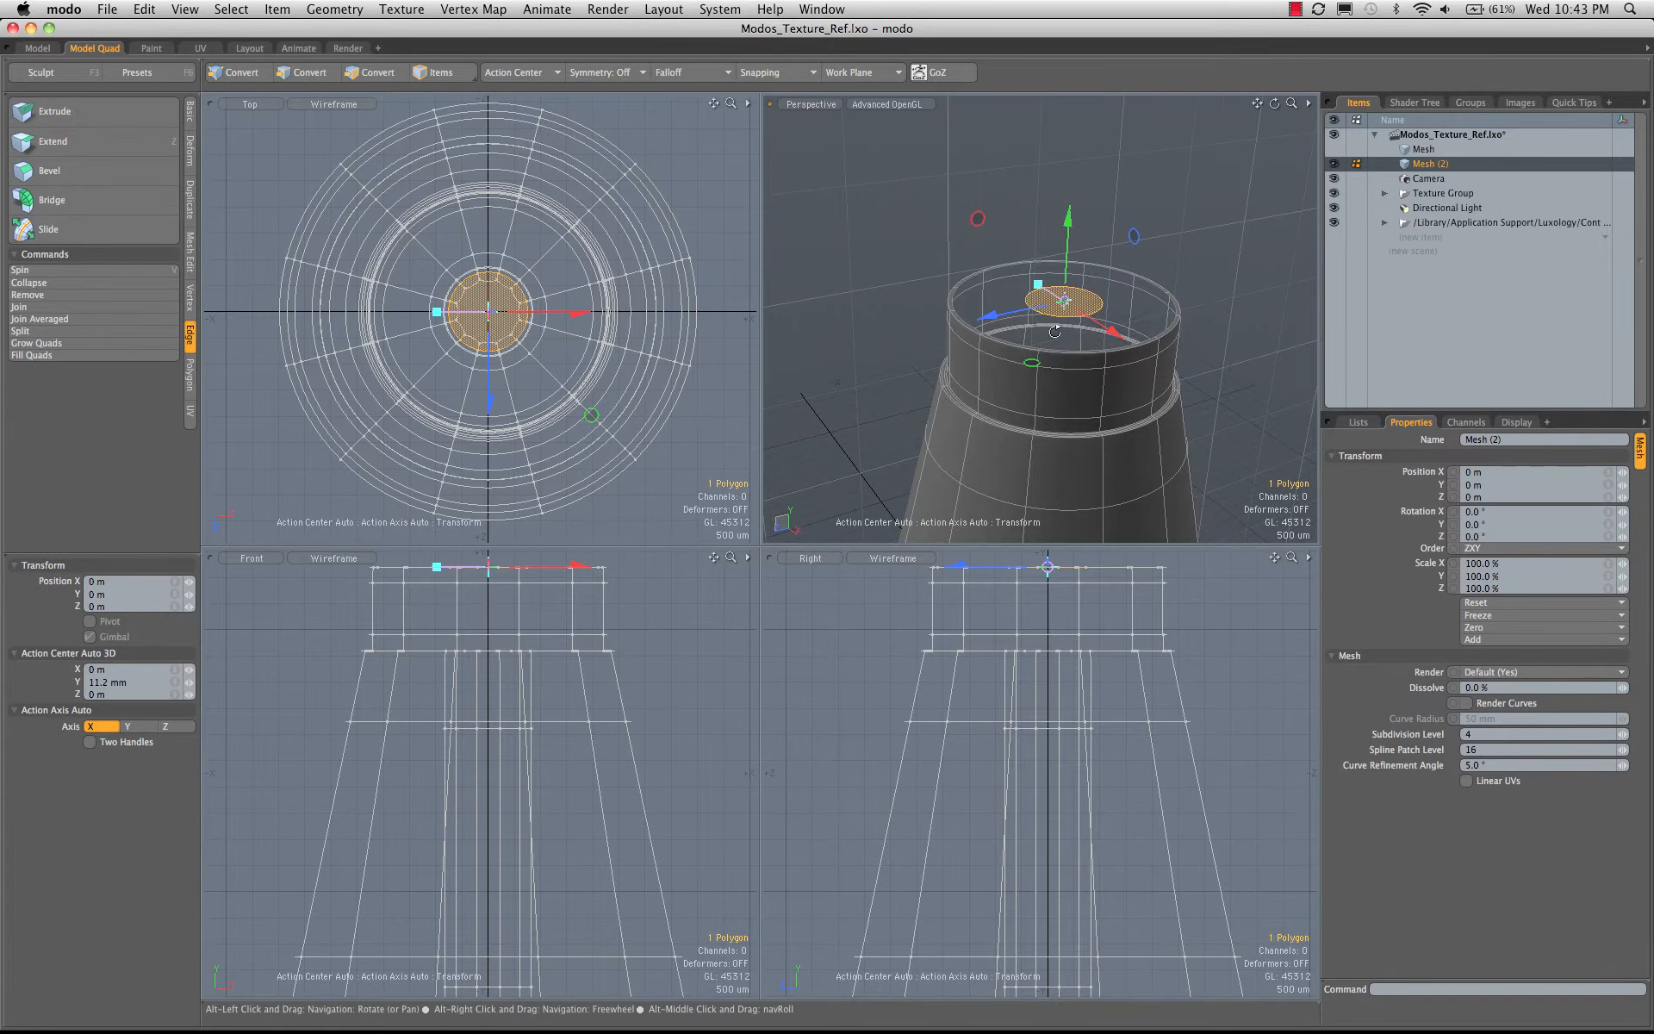
- Select the knob's open rim edge loop and the raised disc's edge loop, and bridge them with 1 segment
{"action": "left_click_drag", "start_coordinate": [1111, 332], "coordinate": [870, 346], "text": "alt"}
{"action": "key", "text": "space"}
{"action": "key", "text": "space"}
{"action": "key", "text": "space"}
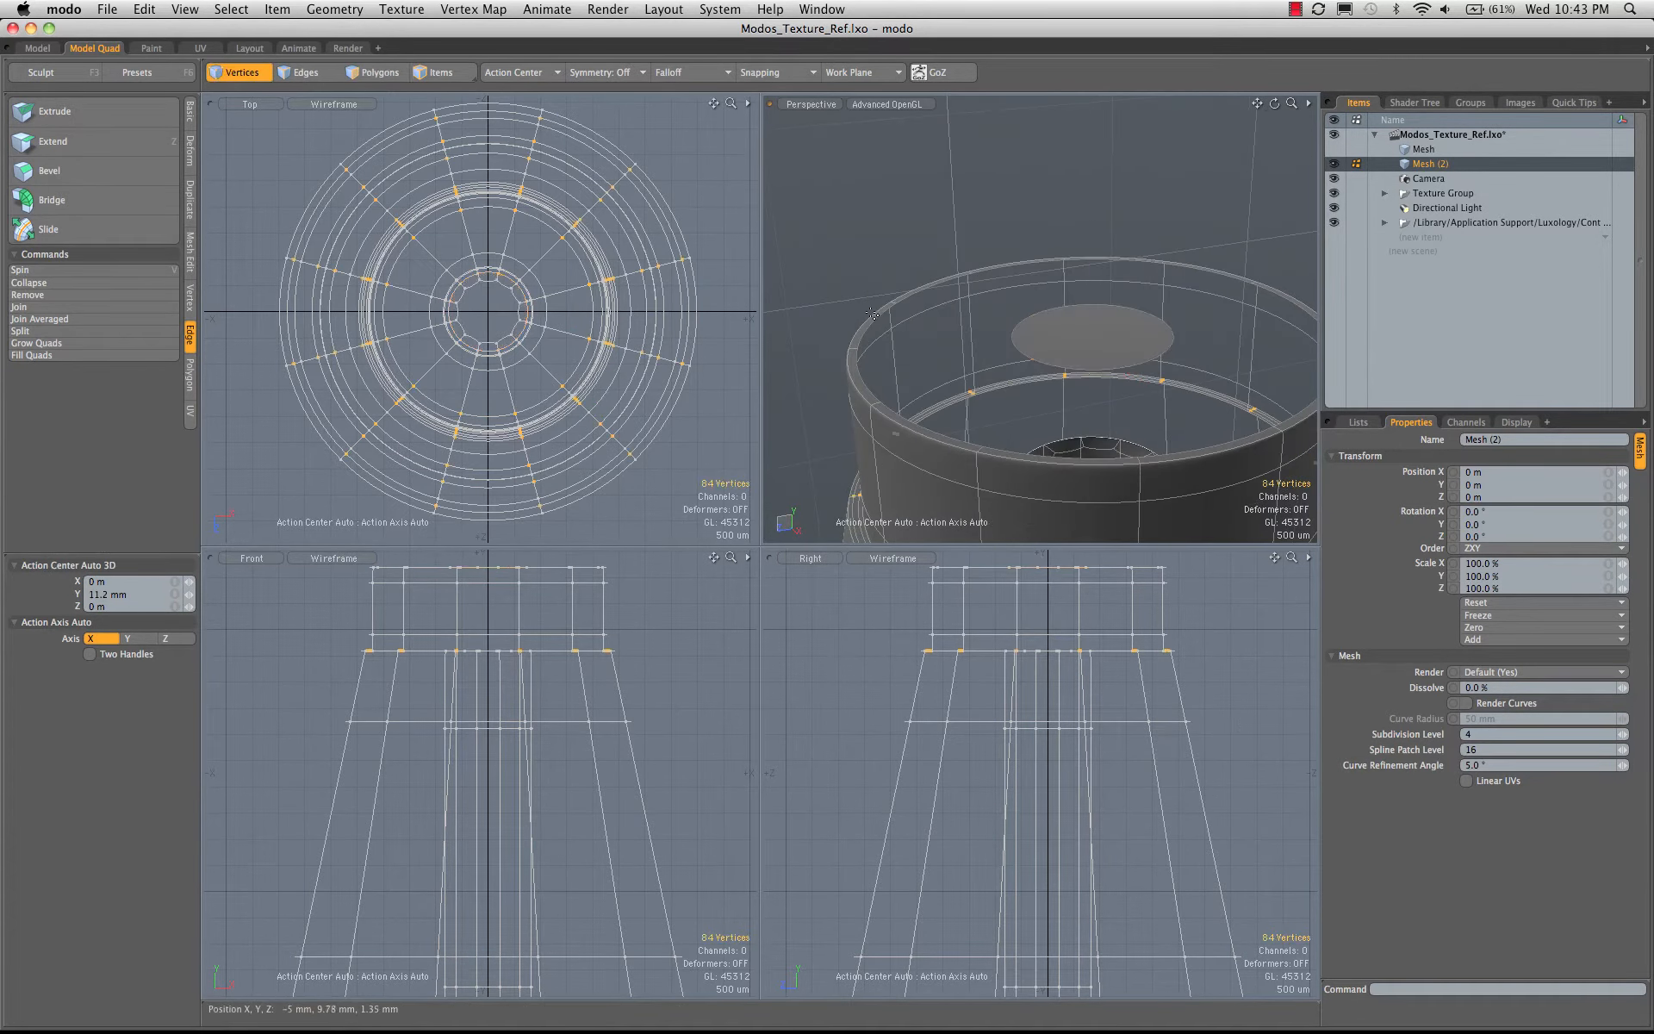
{"action": "double_click", "coordinate": [862, 338]}
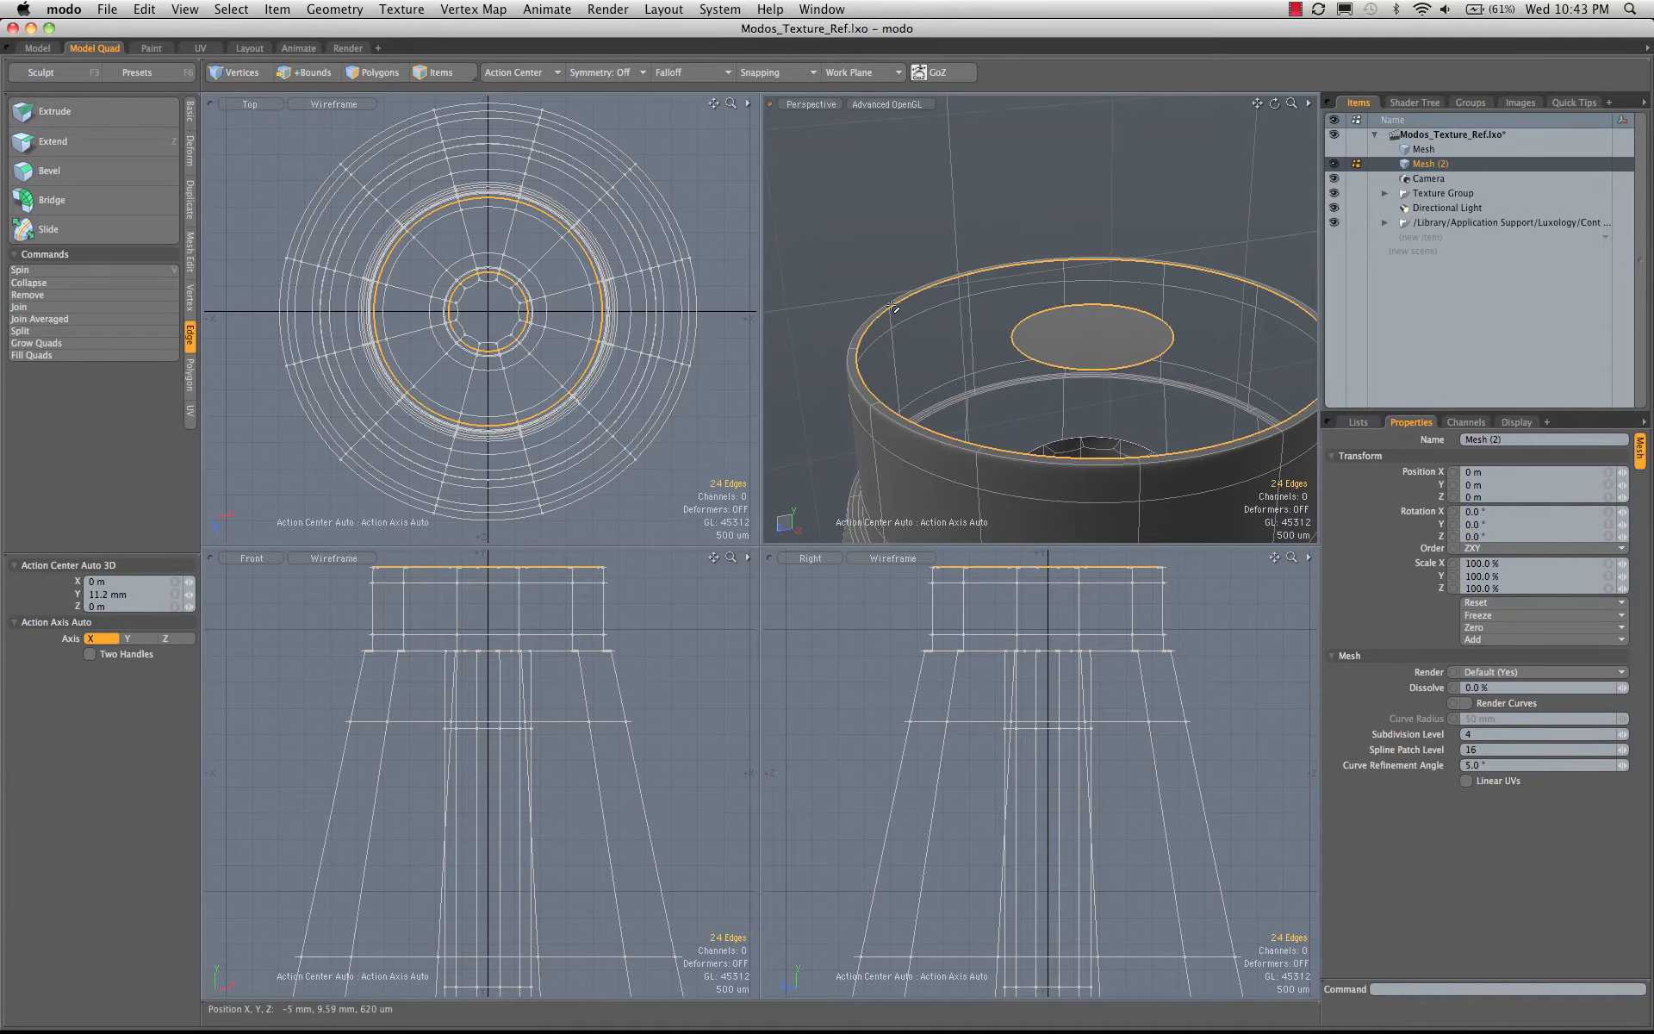
{"action": "left_click", "coordinate": [52, 200]}
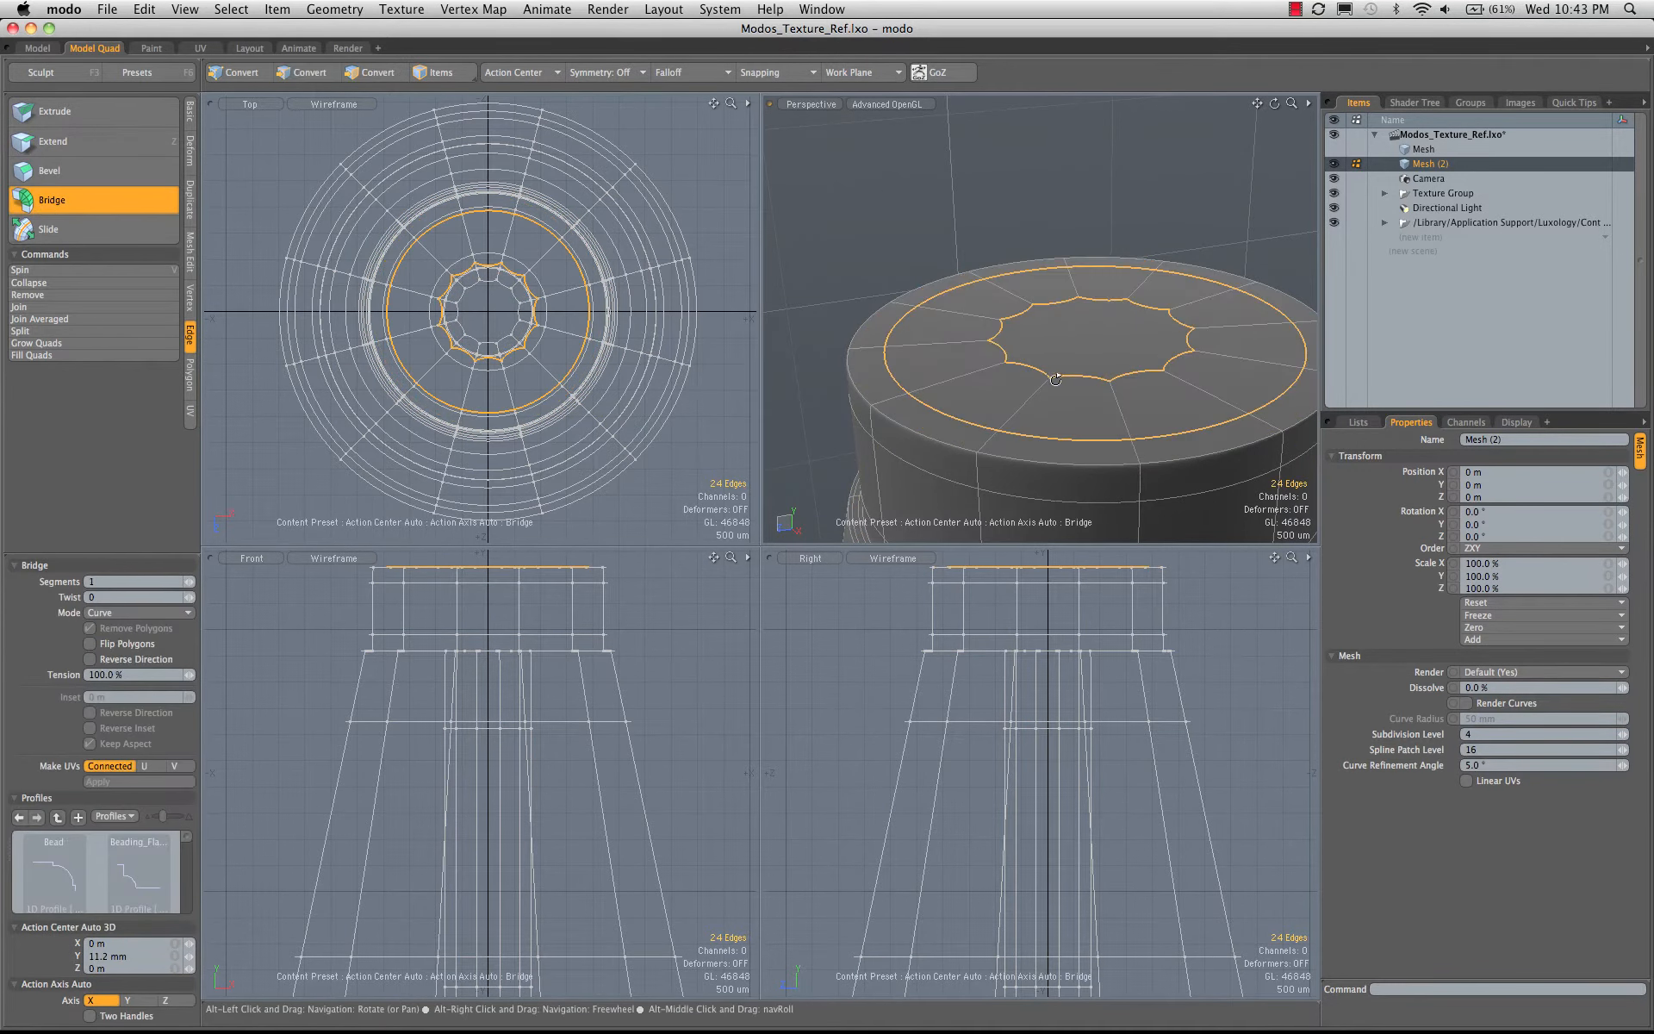
{"action": "left_click_drag", "start_coordinate": [1016, 353], "coordinate": [1068, 361], "text": "alt"}
- Turn off subdivision display and select the knob's central top polygon together with the cap polygon at the bore's inner end
{"action": "key", "text": "space"}
{"action": "key", "text": "space"}
{"action": "left_click_drag", "start_coordinate": [1044, 431], "coordinate": [931, 239], "text": "alt"}
{"action": "left_click", "coordinate": [901, 180], "text": "shift"}
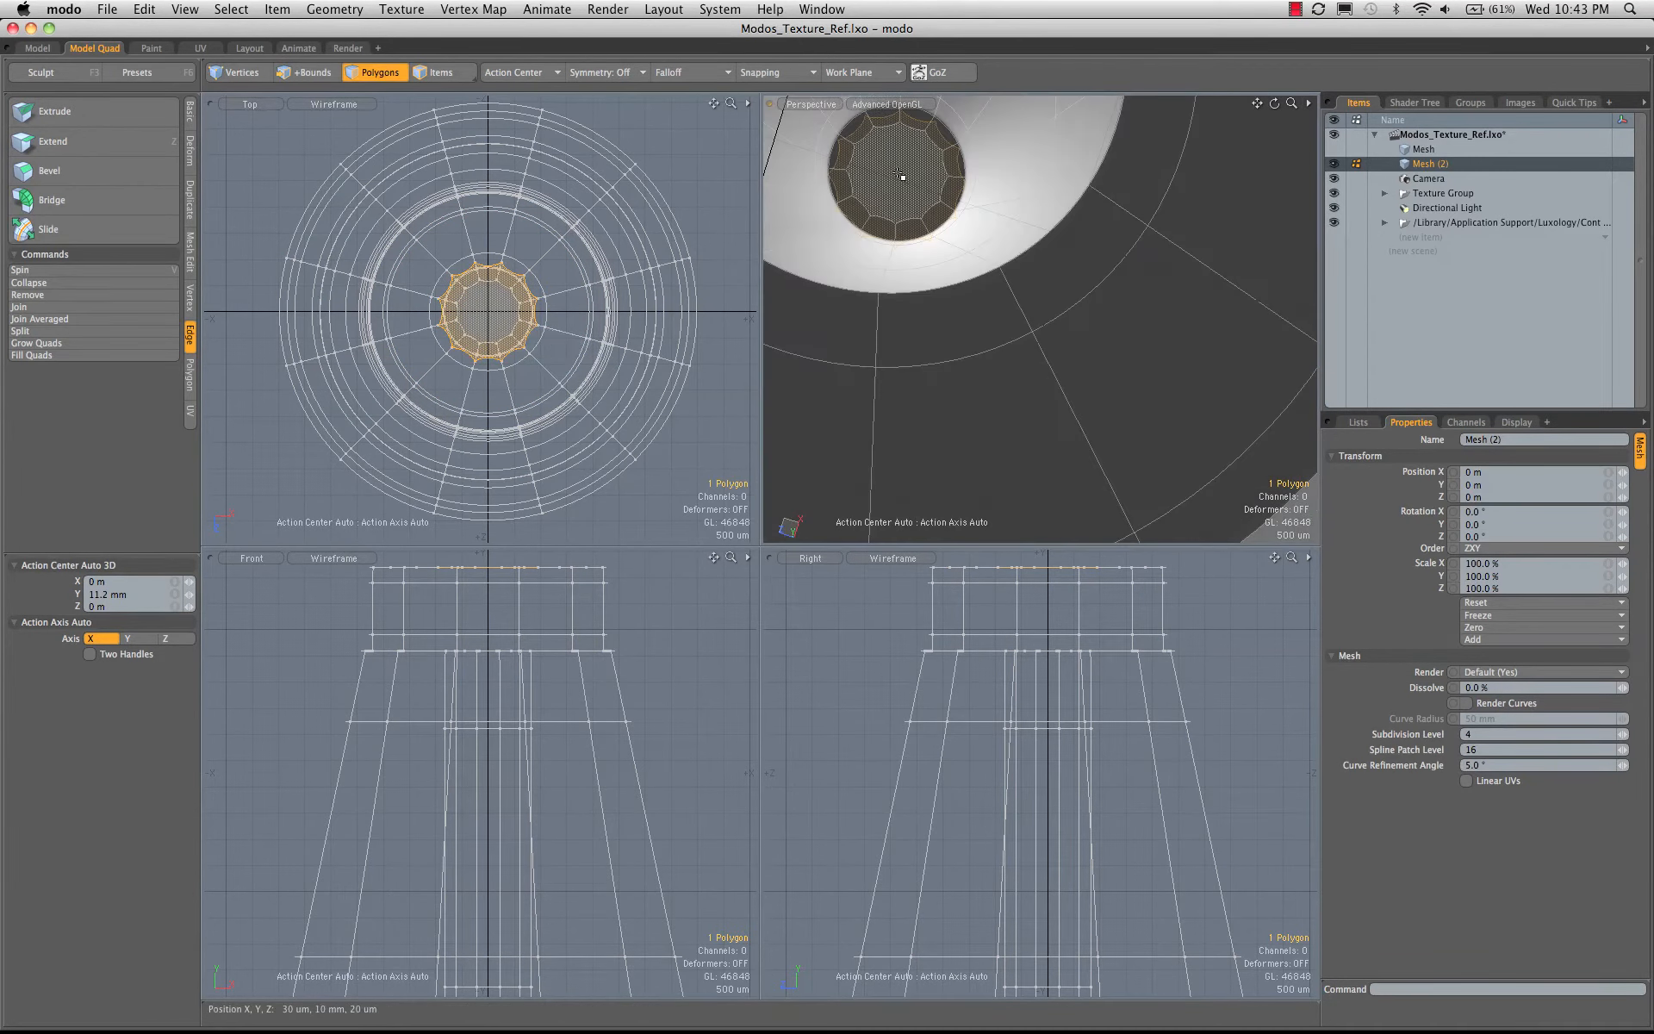
{"action": "left_click_drag", "start_coordinate": [936, 151], "coordinate": [1034, 234], "text": "alt"}
{"action": "left_click", "coordinate": [1026, 169]}
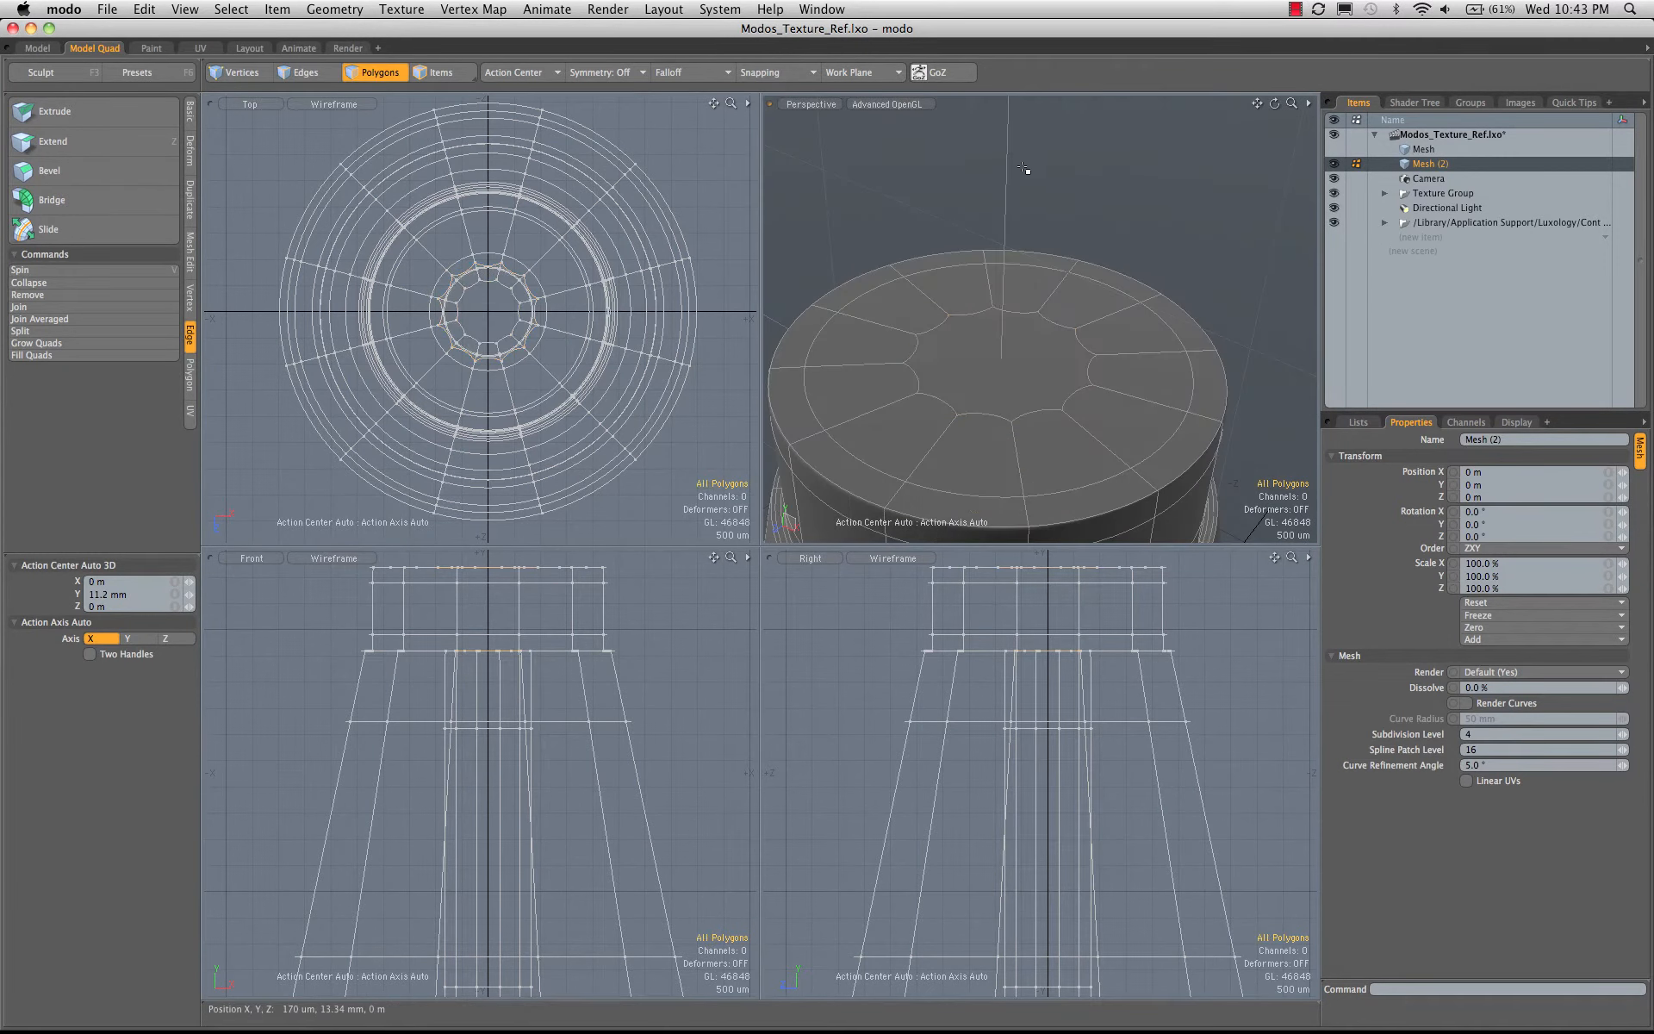
{"action": "key", "text": "Tab"}
{"action": "left_click", "coordinate": [1013, 381]}
{"action": "left_click_drag", "start_coordinate": [1013, 382], "coordinate": [982, 361], "text": "alt"}
{"action": "left_click", "coordinate": [1057, 135], "text": "shift"}
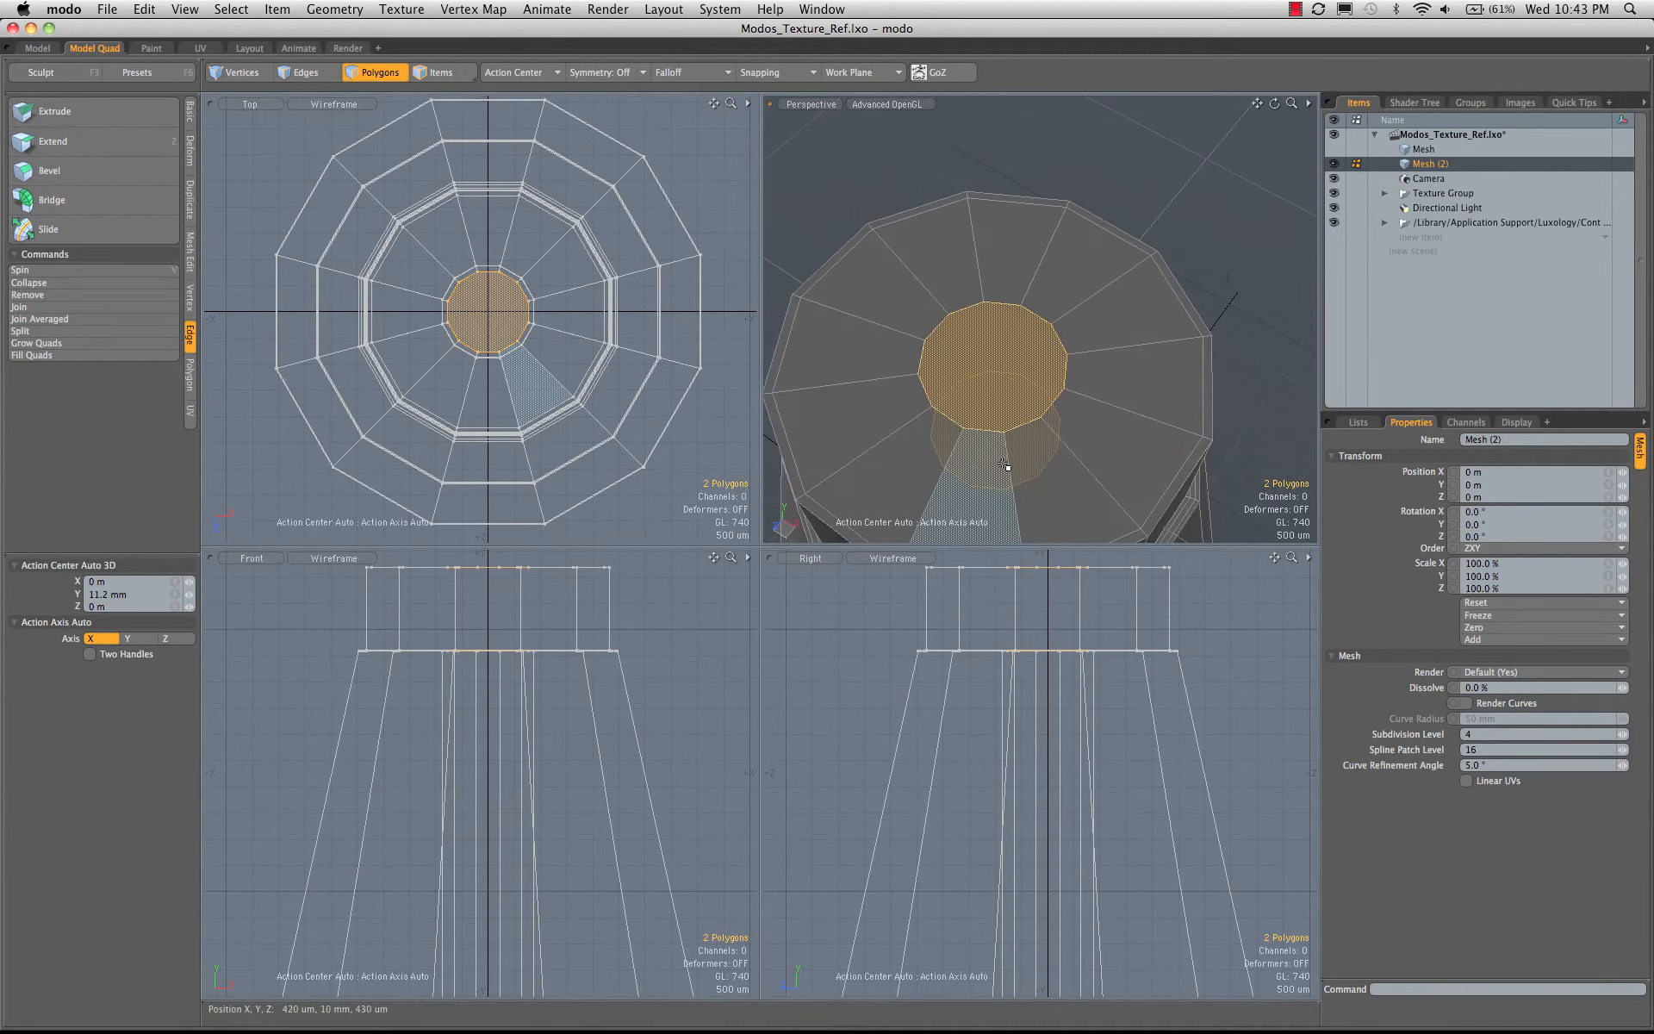
- Loop Slice the ring of polygons around the knob's central top polygon in Free mode, count 1, at 92 %
{"action": "left_click_drag", "start_coordinate": [1005, 468], "coordinate": [1037, 465]}
{"action": "key", "text": "alt+c"}
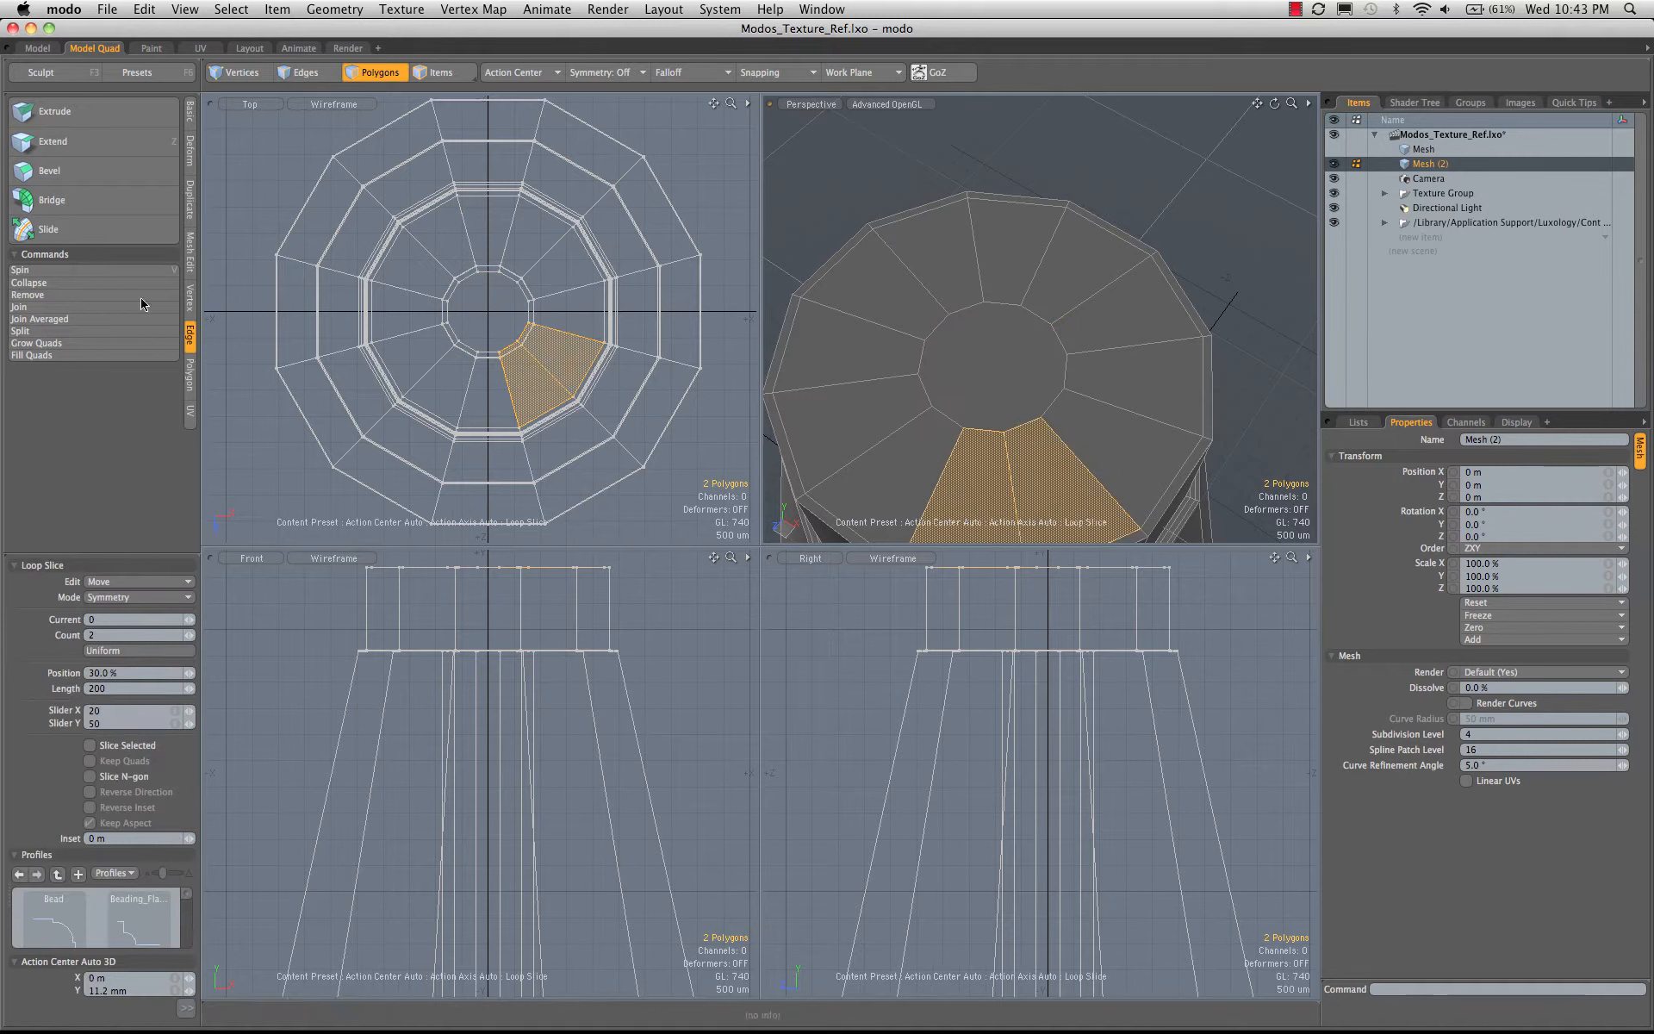
{"action": "left_click", "coordinate": [133, 597]}
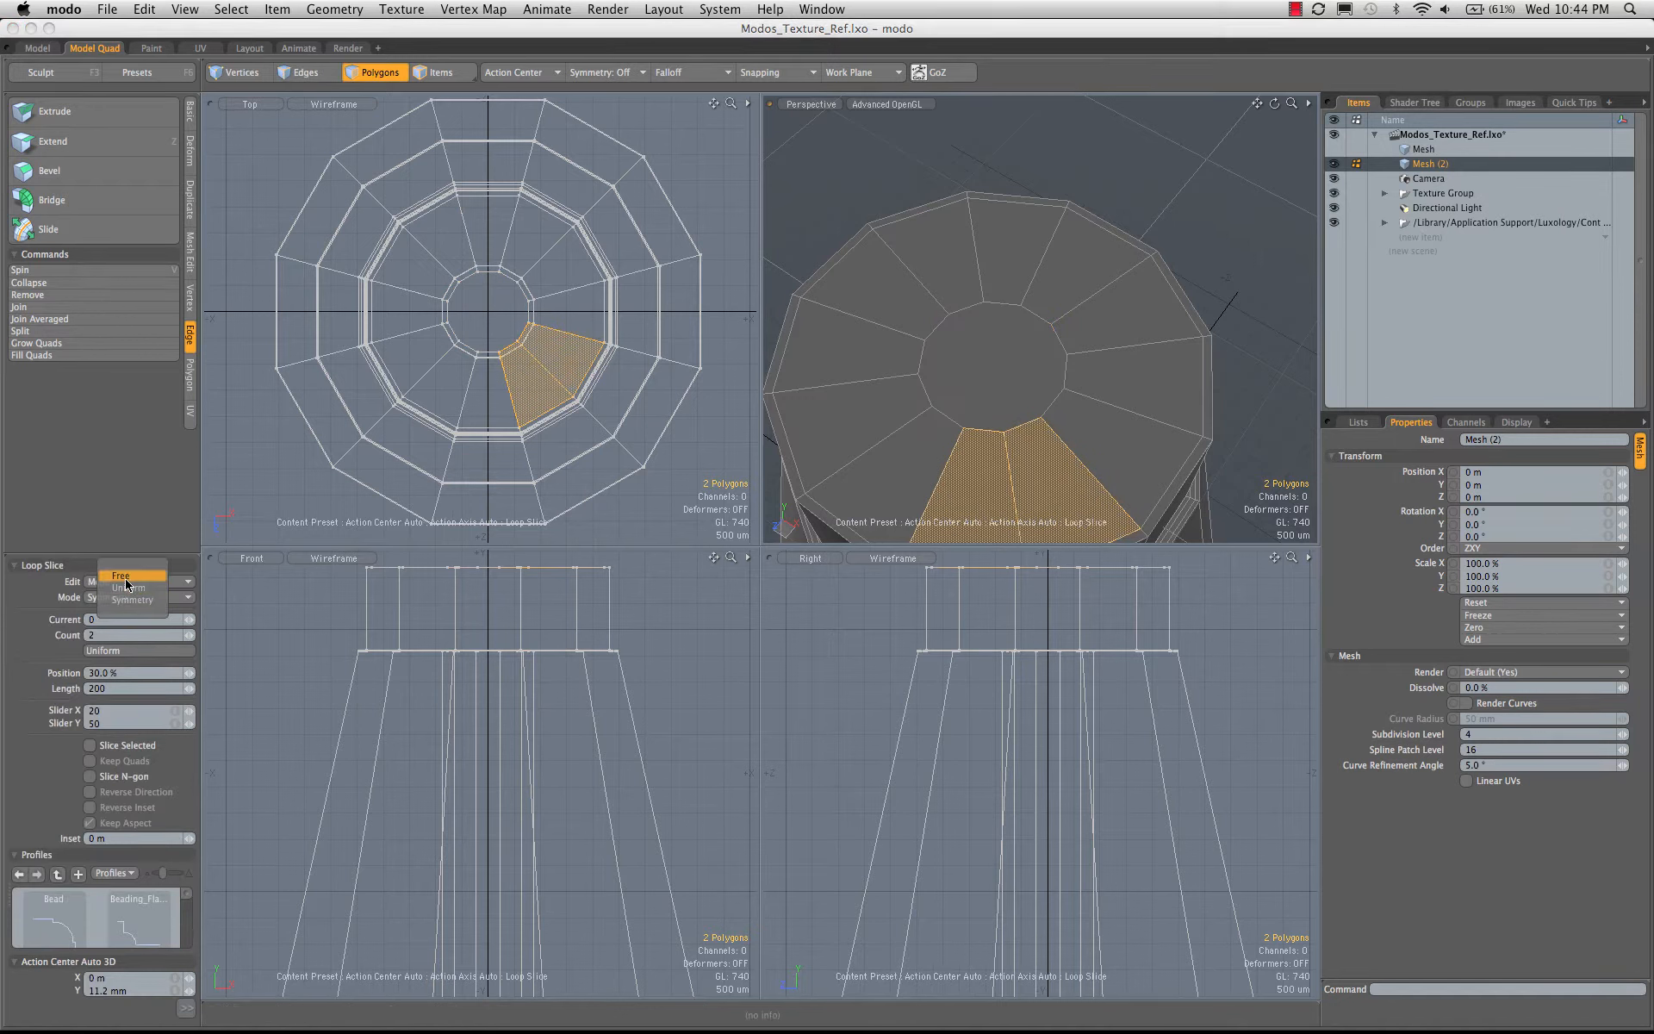
{"action": "left_click", "coordinate": [126, 578]}
{"action": "left_click_drag", "start_coordinate": [922, 310], "coordinate": [994, 310]}
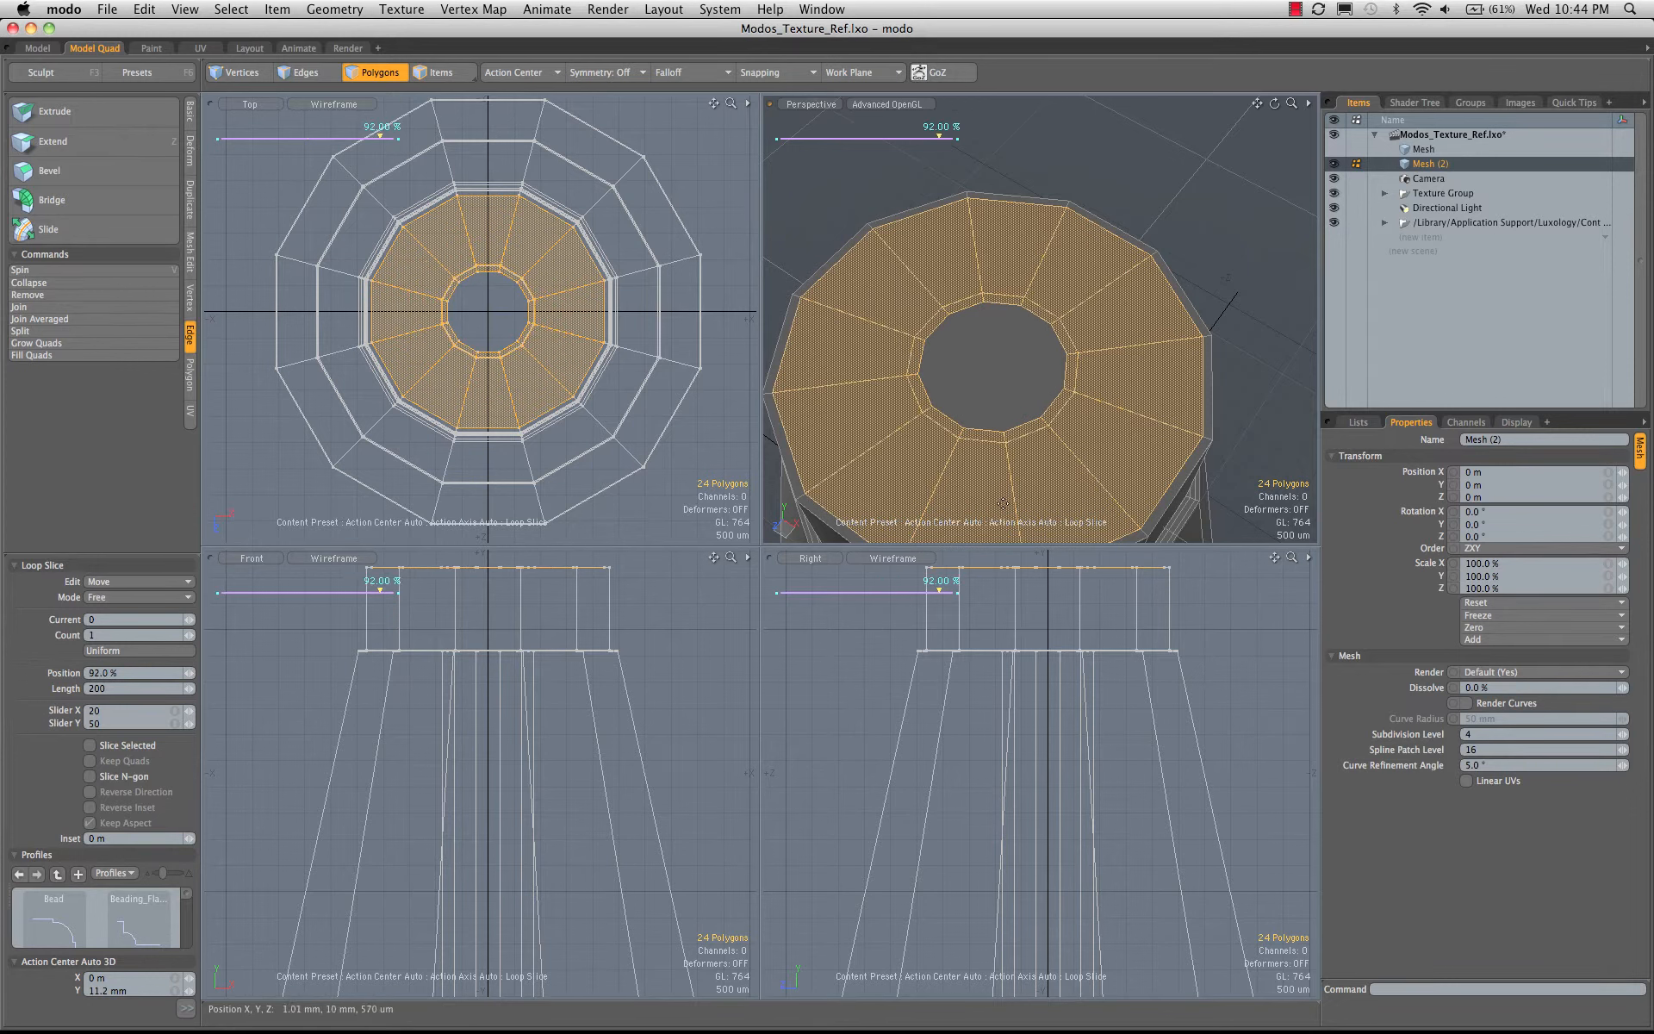
- Select the central top polygon and the bore's end cap polygon, and try to bridge them
{"action": "left_click_drag", "start_coordinate": [1002, 504], "coordinate": [1016, 210], "text": "alt"}
{"action": "key", "text": "space"}
{"action": "left_click", "coordinate": [989, 331]}
{"action": "left_click", "coordinate": [1015, 211], "text": "shift"}
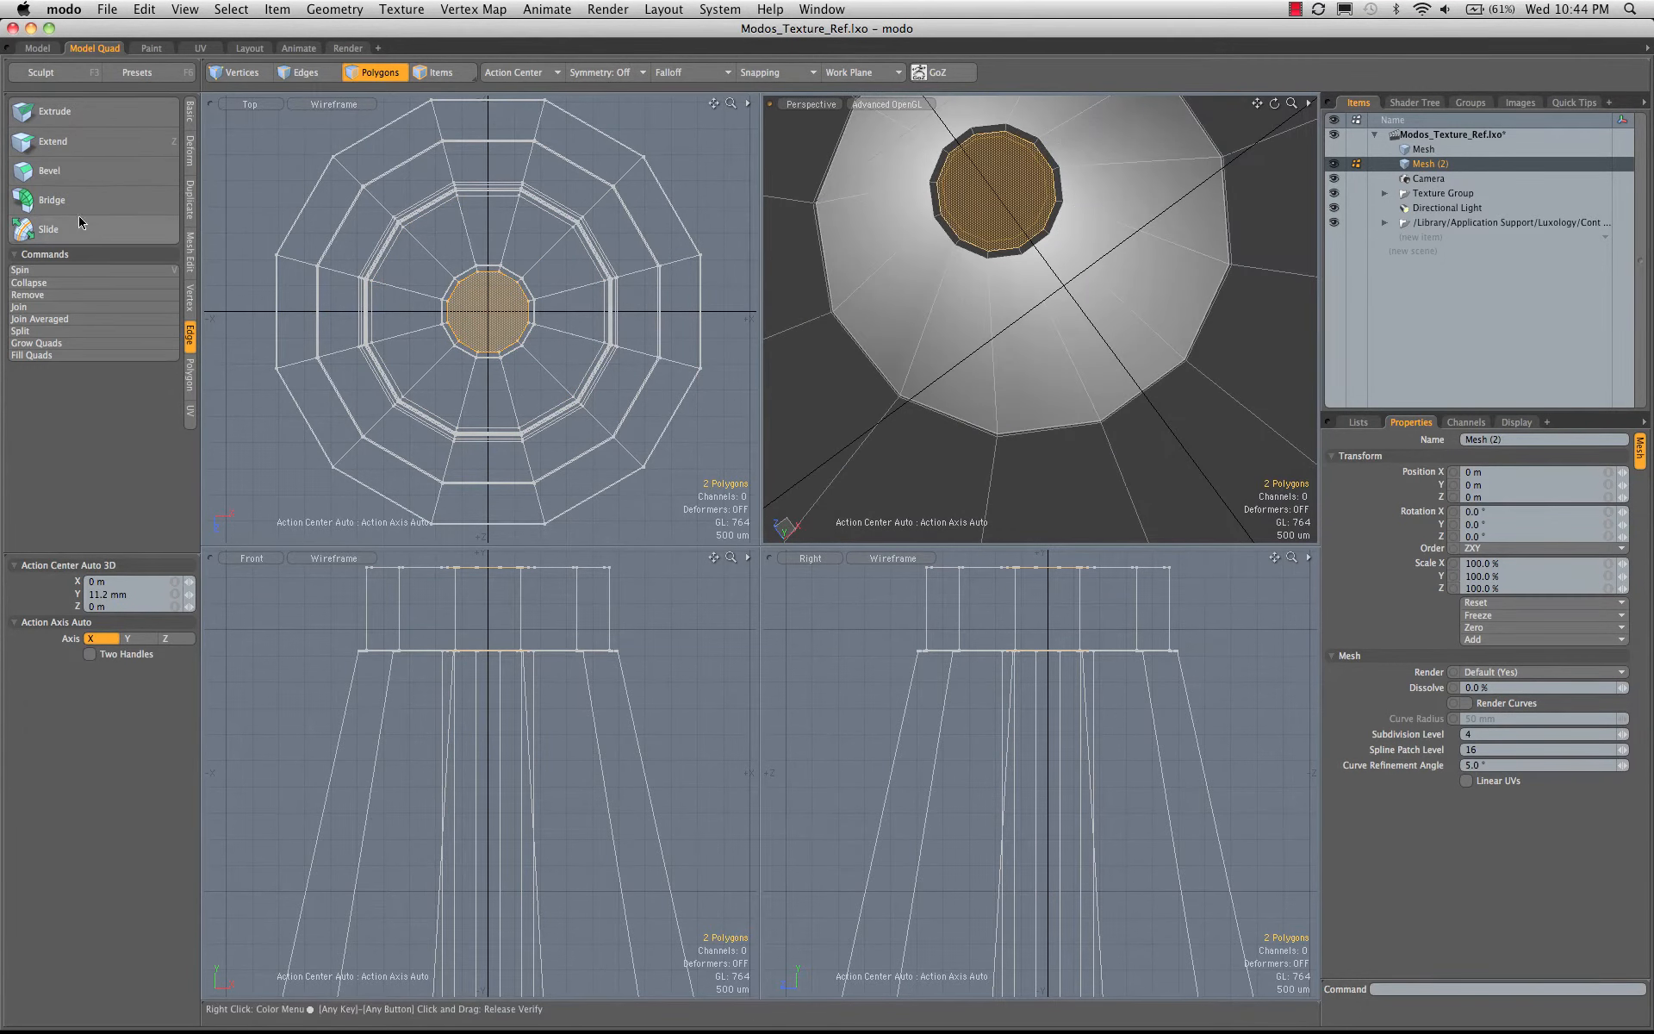
{"action": "left_click", "coordinate": [54, 202]}
{"action": "left_click", "coordinate": [1107, 202]}
{"action": "left_click_drag", "start_coordinate": [1107, 203], "coordinate": [1096, 464], "text": "alt"}
{"action": "key", "text": "super+z"}
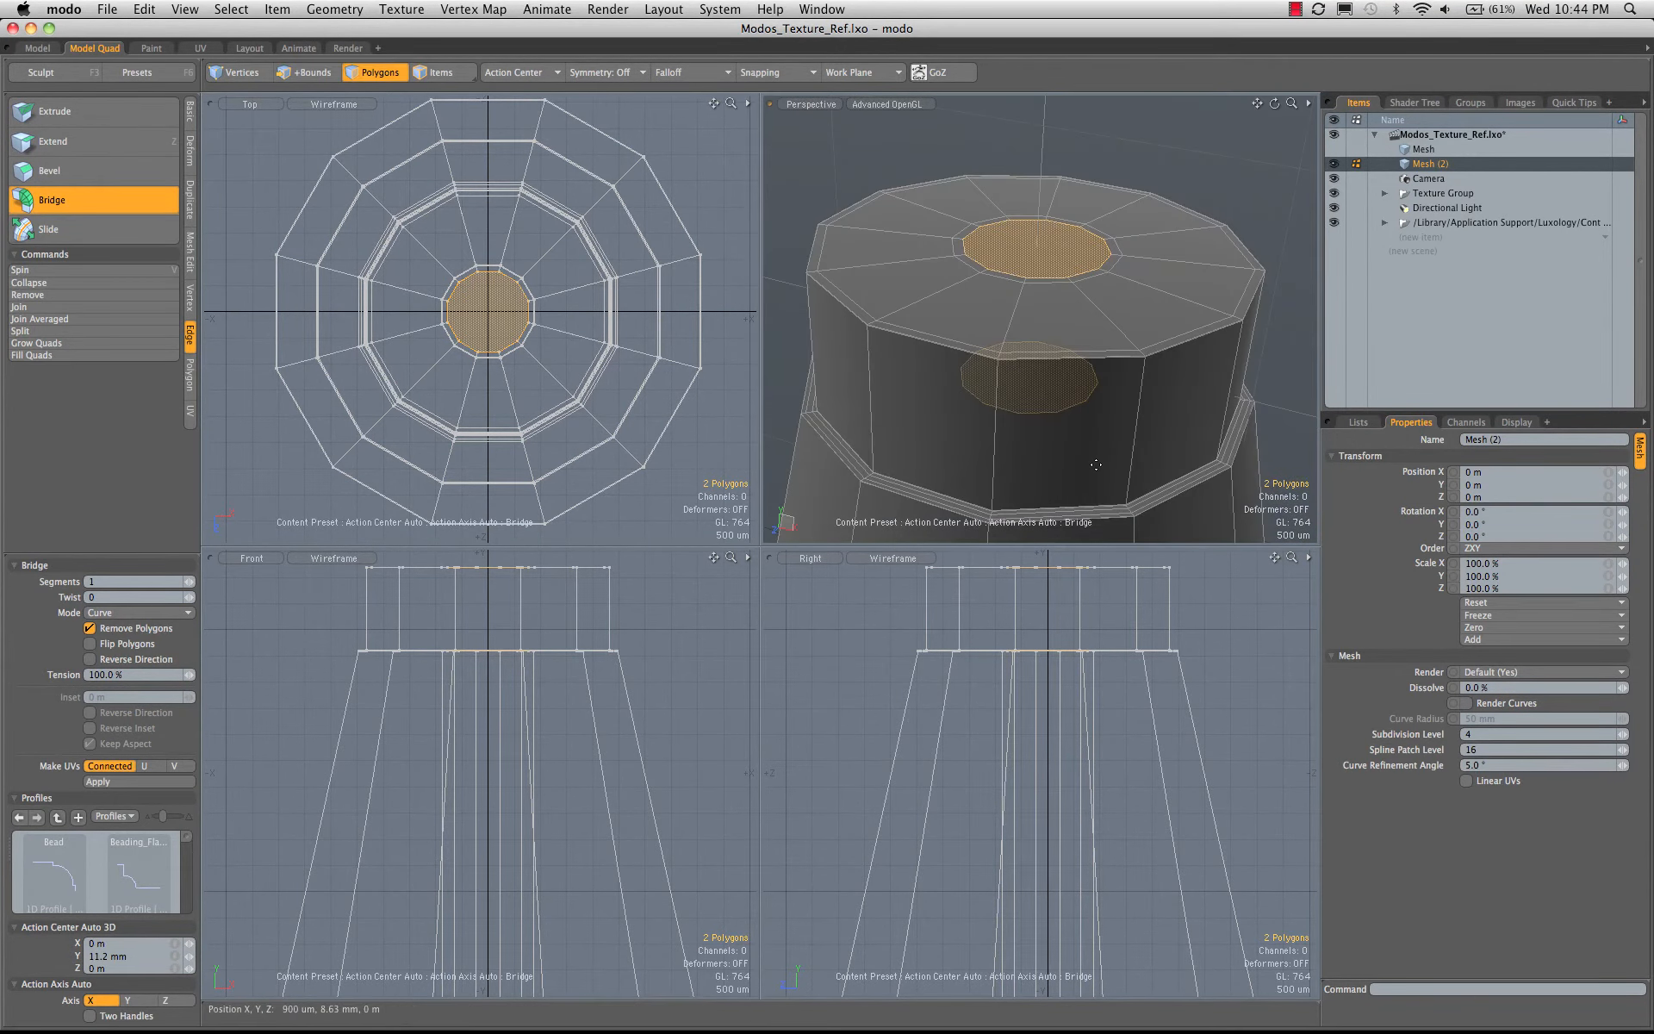
- Expand both cap selections by one ring, bridge them with 1 segment into a through hole, and restore subdivision
{"action": "key", "text": "shift+Up"}
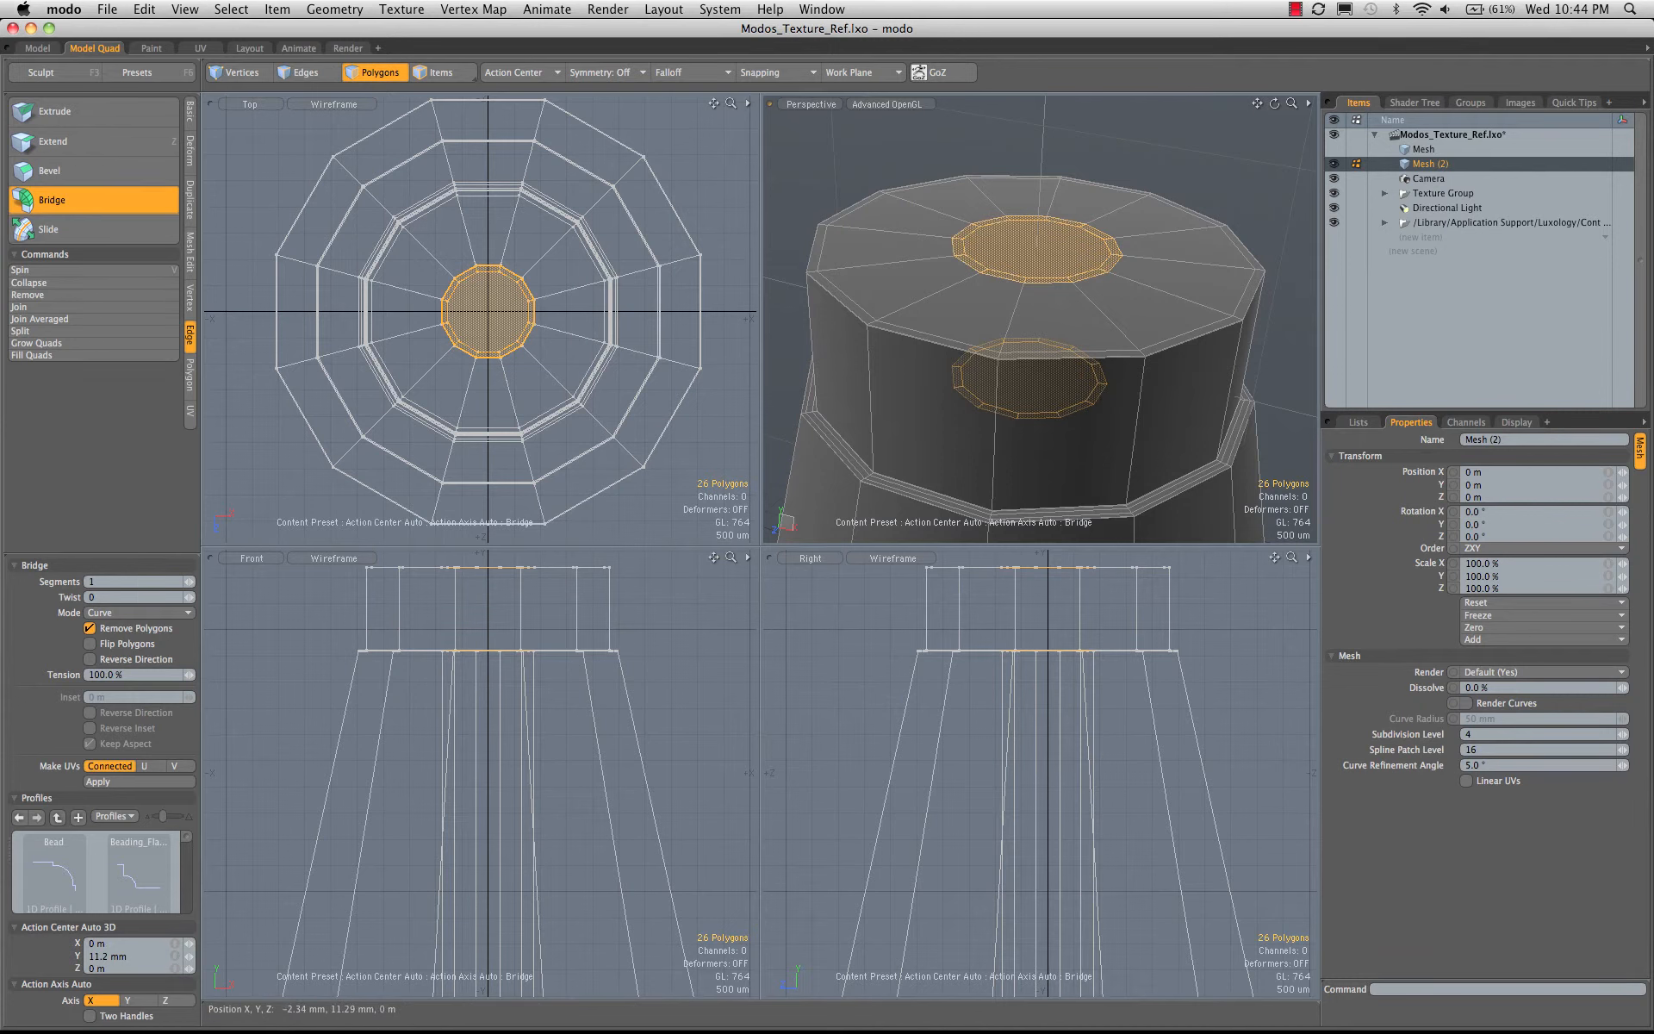
{"action": "left_click", "coordinate": [930, 323]}
{"action": "mouse_move", "coordinate": [931, 323]}
{"action": "left_mouse_down", "text": "alt"}
{"action": "mouse_move", "coordinate": [968, 233]}
{"action": "mouse_move", "coordinate": [1102, 52]}
{"action": "mouse_move", "coordinate": [1196, 252]}
{"action": "mouse_move", "coordinate": [1060, 200]}
{"action": "mouse_move", "coordinate": [1050, 242]}
{"action": "mouse_move", "coordinate": [943, 323]}
{"action": "left_mouse_up", "text": "alt"}
{"action": "key", "text": "Tab"}
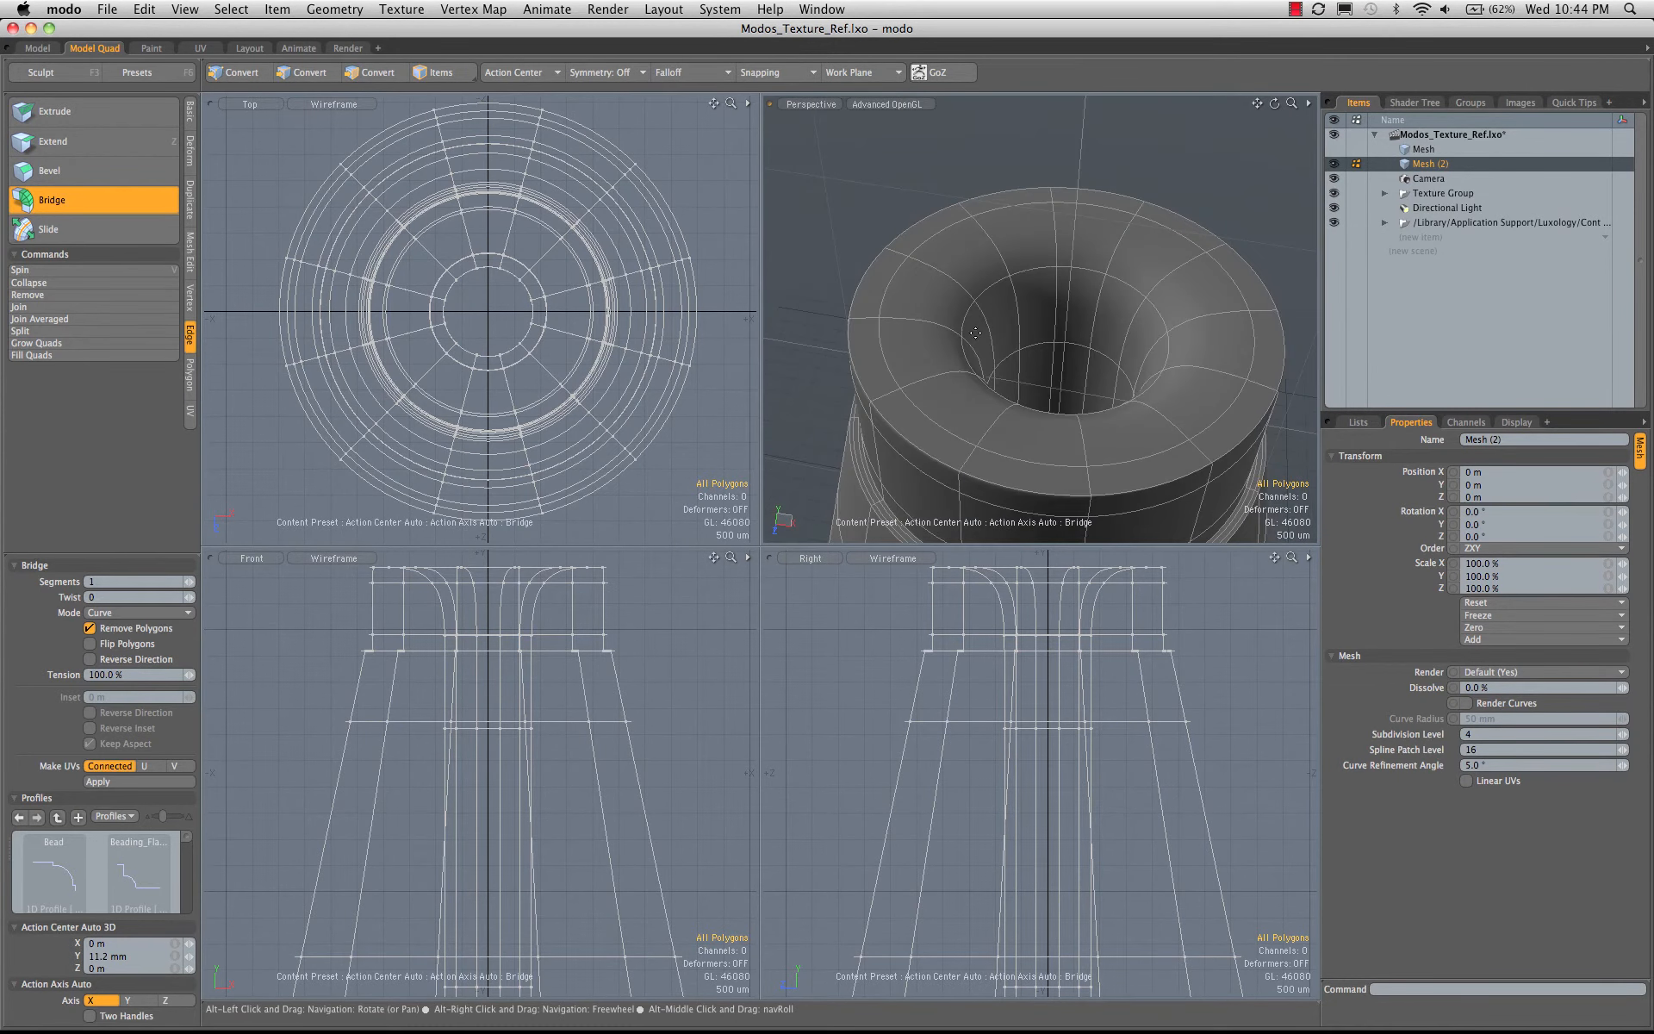
- Loop Slice the ring of polygons on the top face around the hole in Free mode, count 1, at 4 %
{"action": "key", "text": "3"}
{"action": "left_click", "coordinate": [935, 328]}
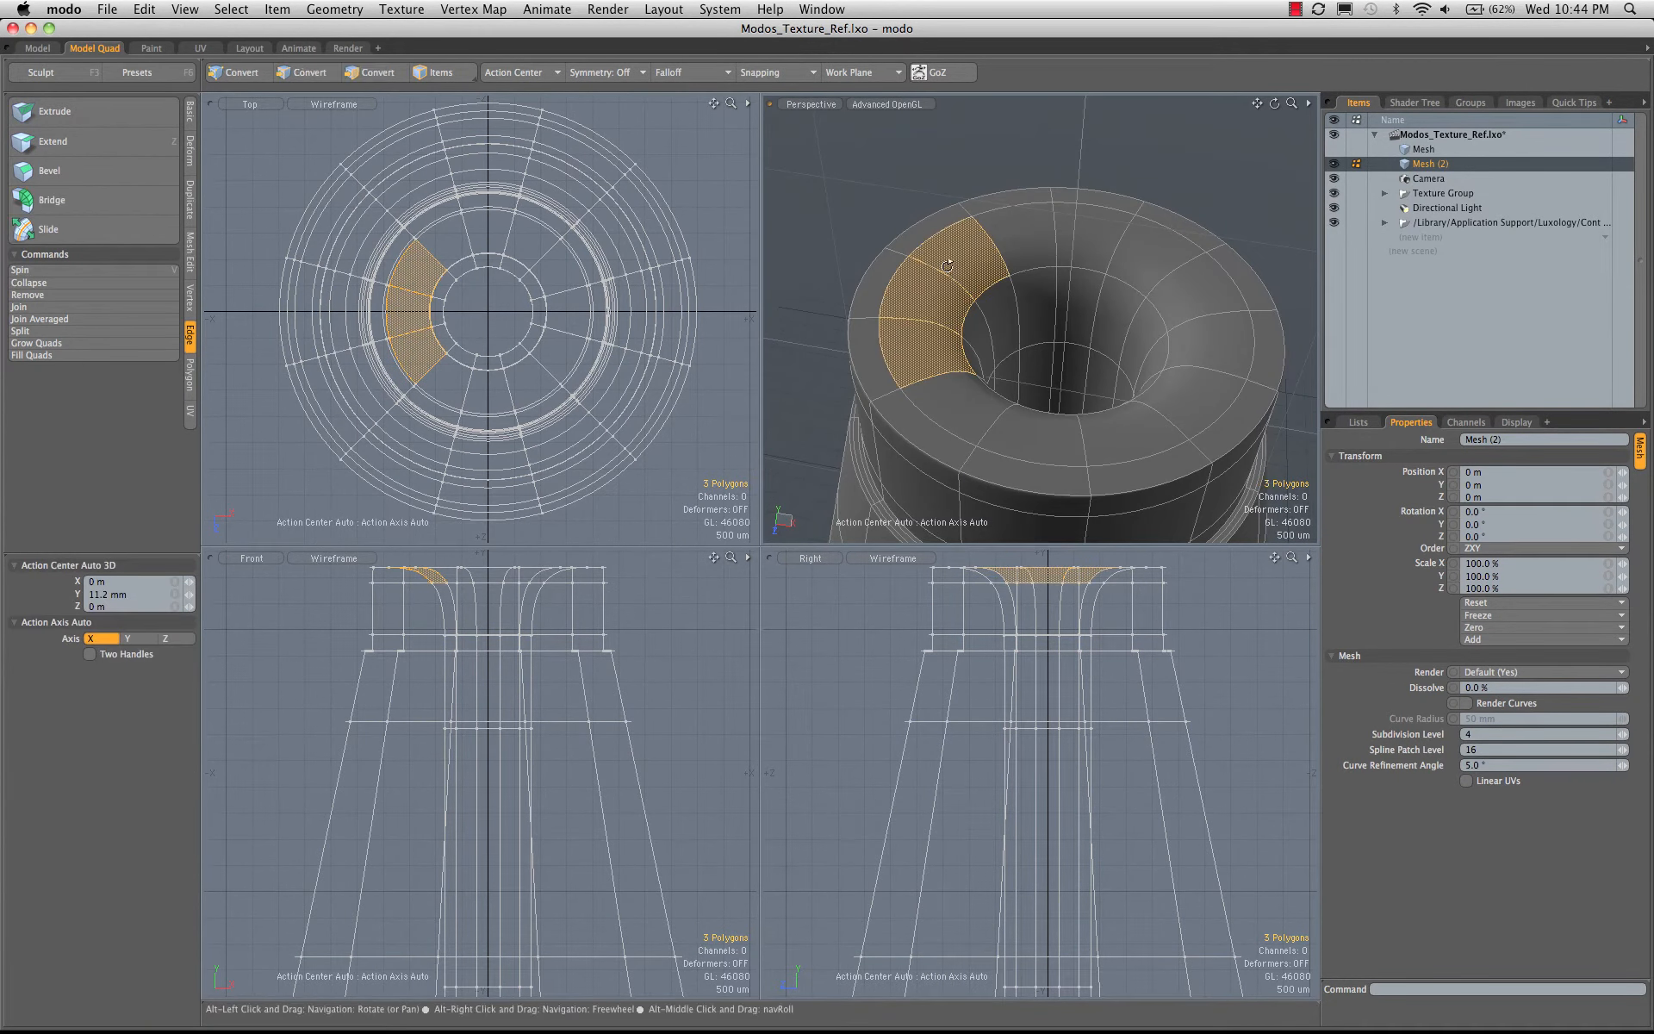
{"action": "key", "text": "alt+c"}
{"action": "left_click_drag", "start_coordinate": [973, 266], "coordinate": [868, 266]}
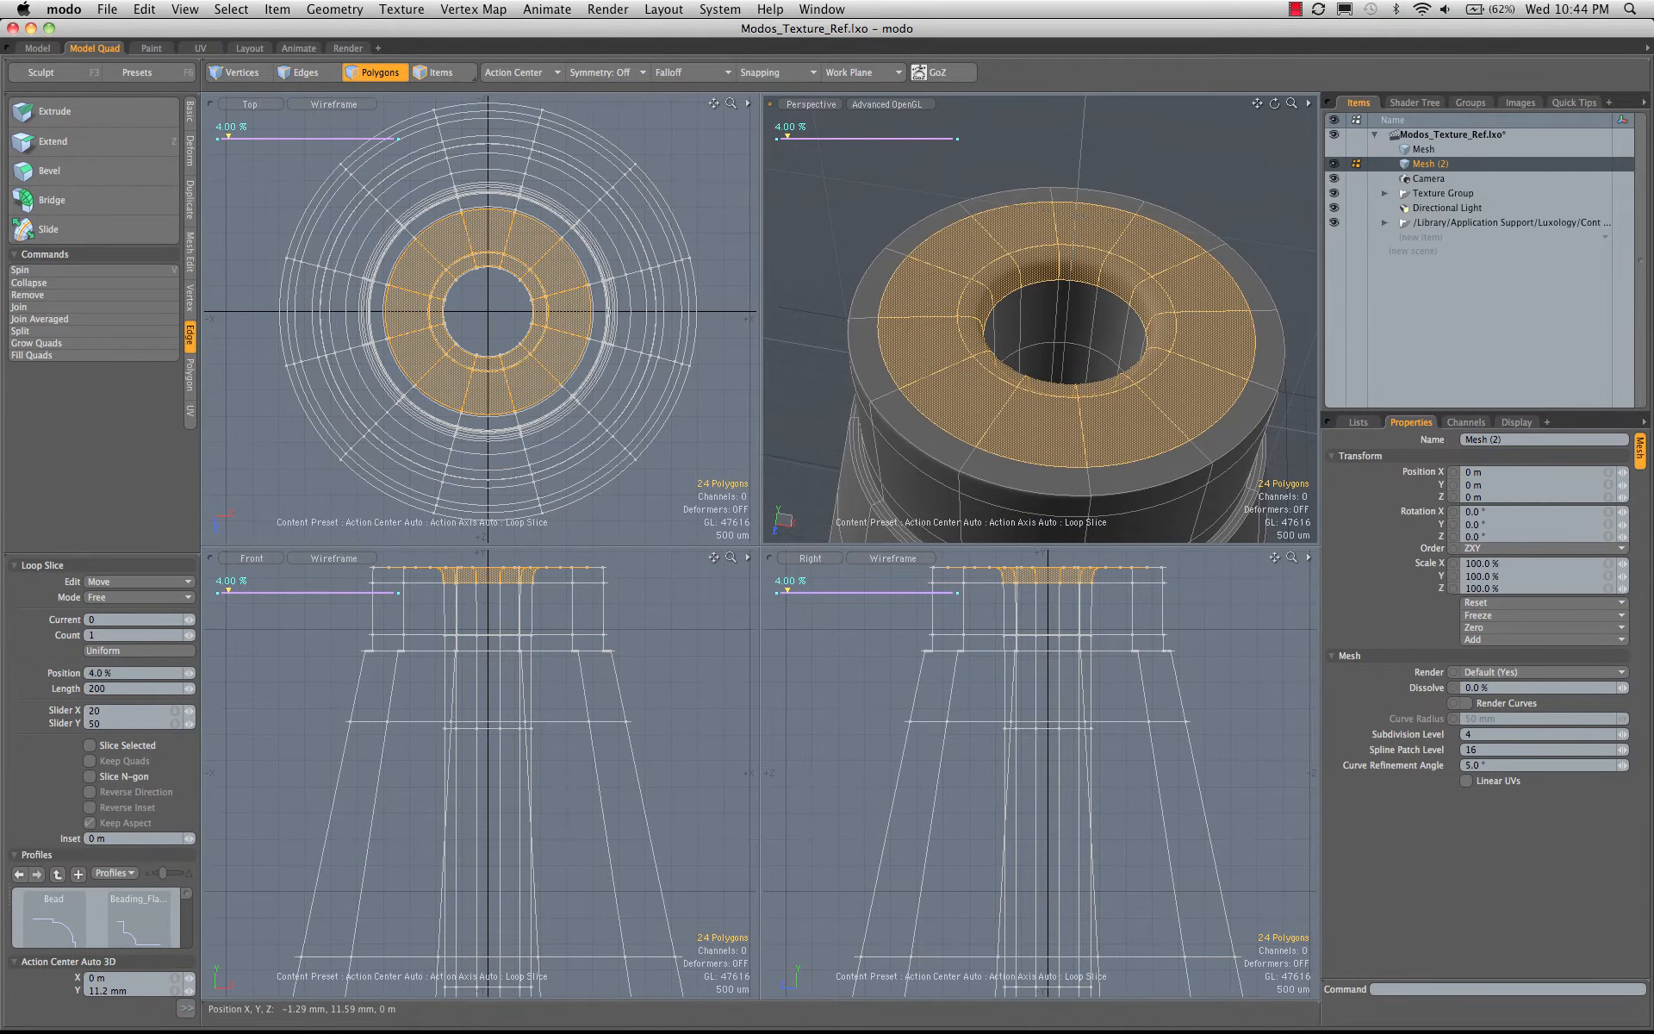
{"action": "left_click_drag", "start_coordinate": [1145, 369], "coordinate": [971, 427], "text": "alt"}
{"action": "key", "text": "space"}
- Select the three intermediate edge loops inside the bore and delete them
{"action": "key", "text": "2"}
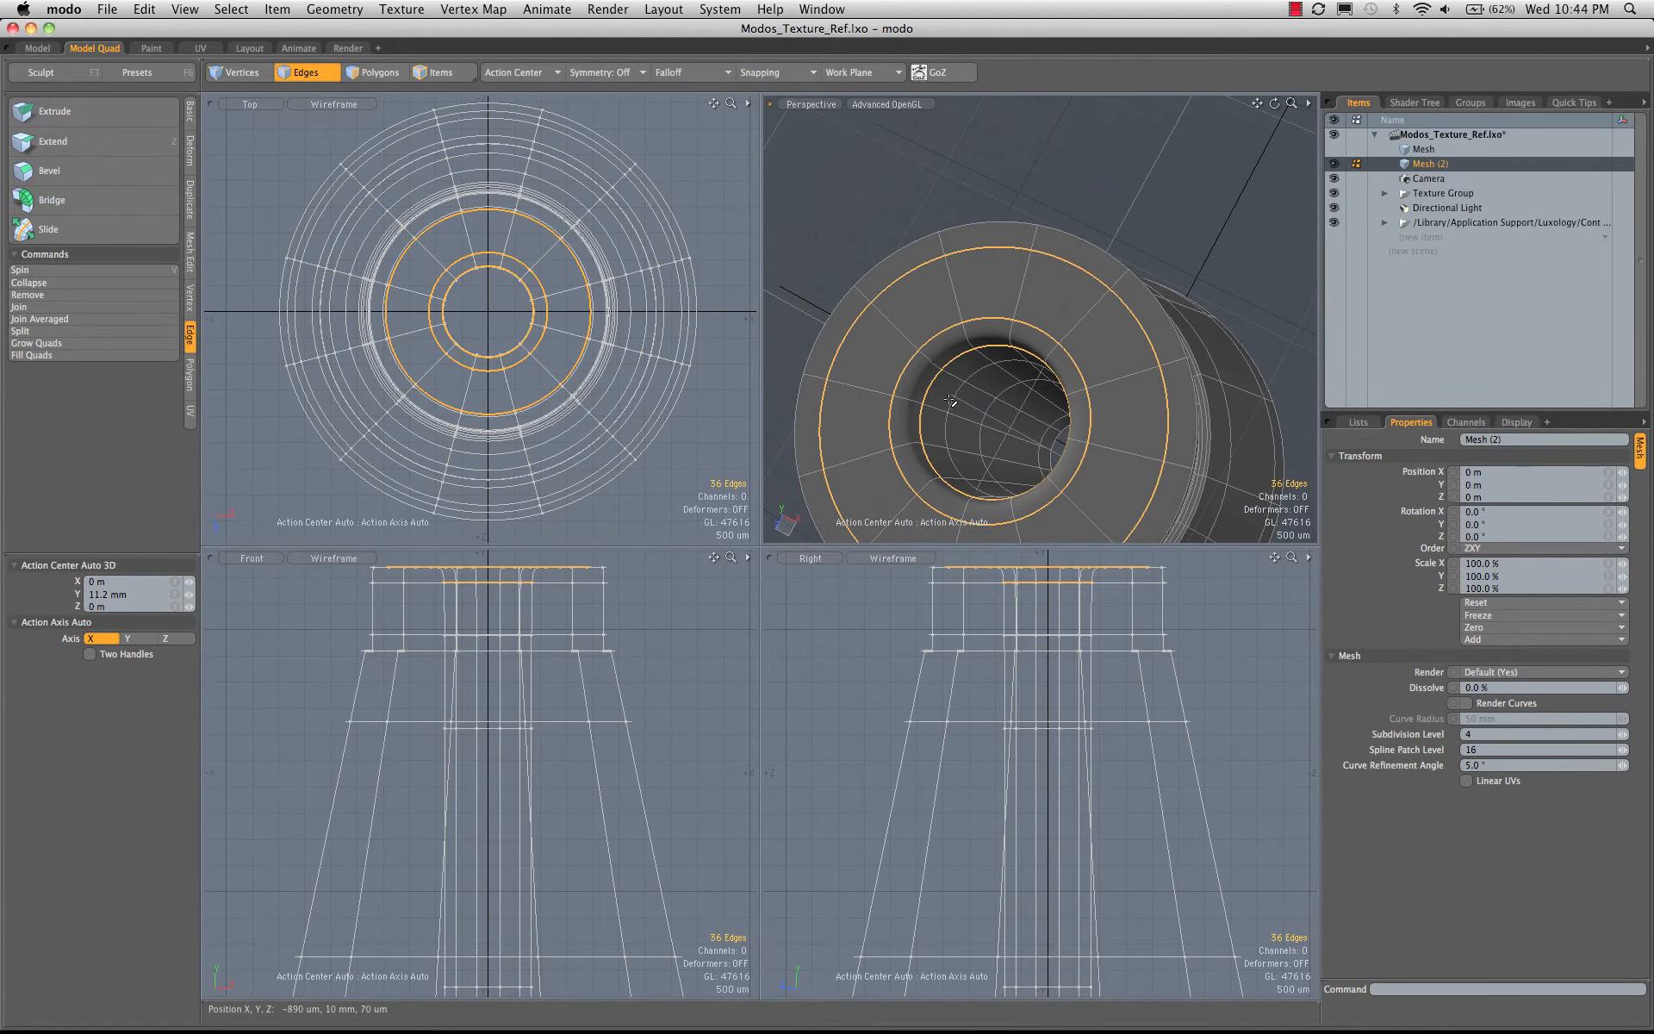
{"action": "left_click", "coordinate": [952, 399]}
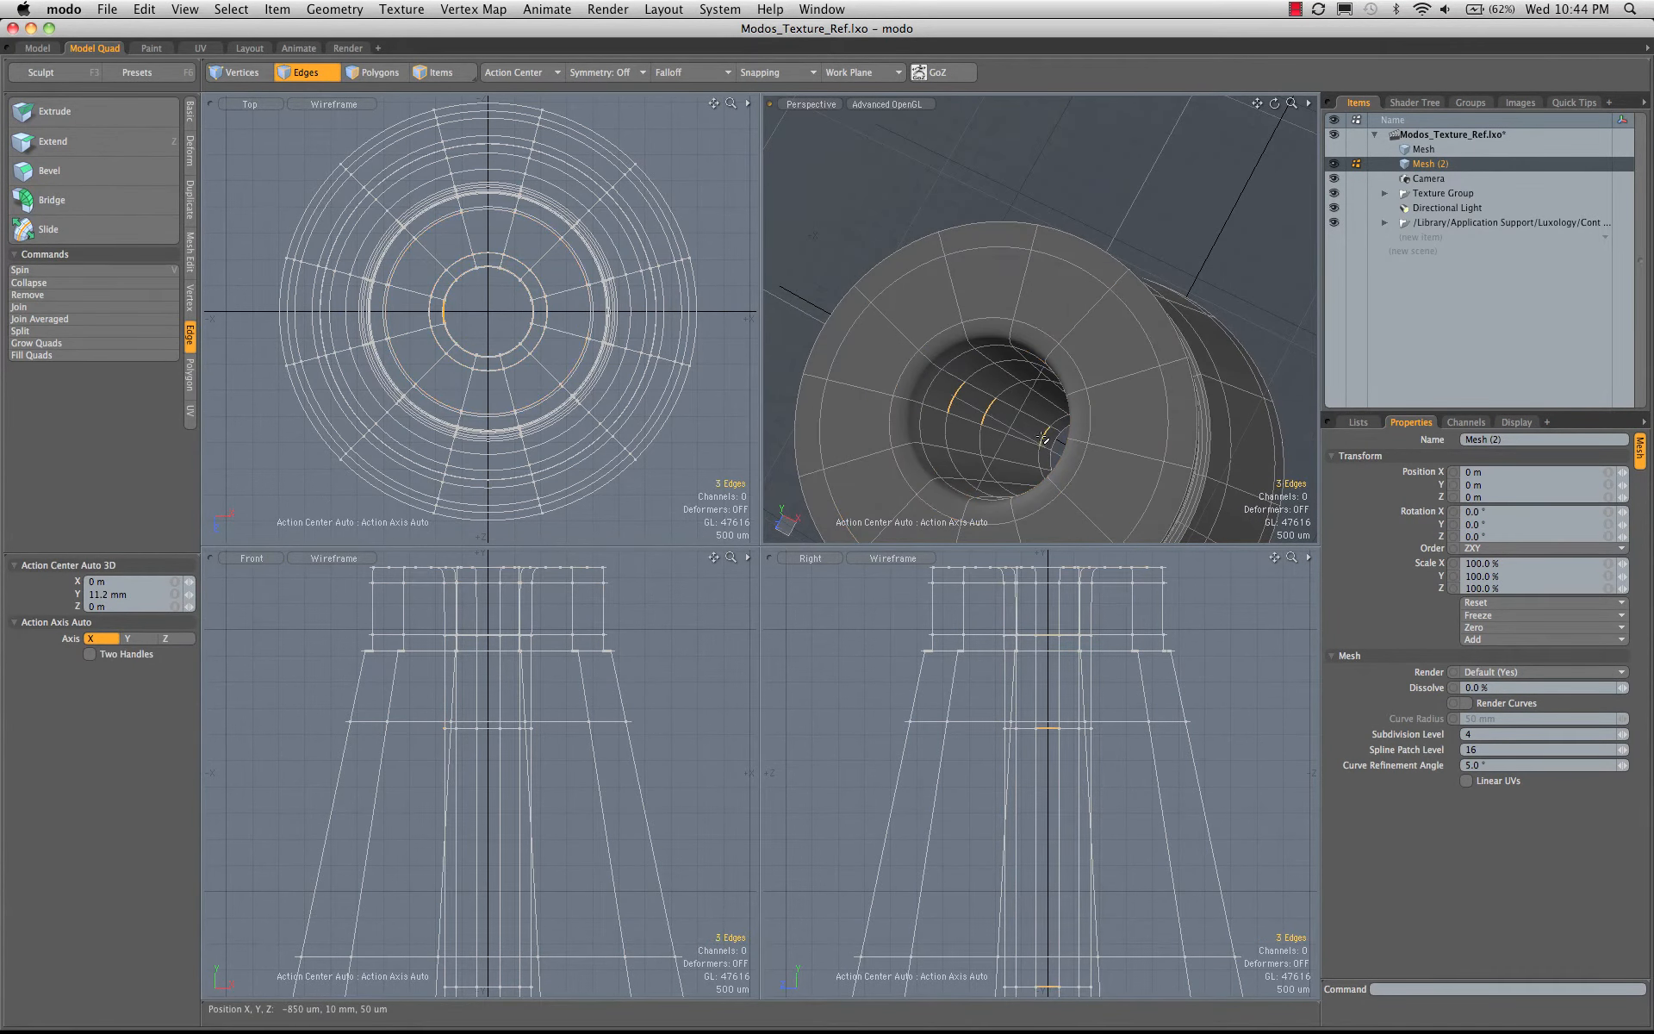
{"action": "left_click_drag", "start_coordinate": [1044, 439], "coordinate": [1006, 407], "text": "alt"}
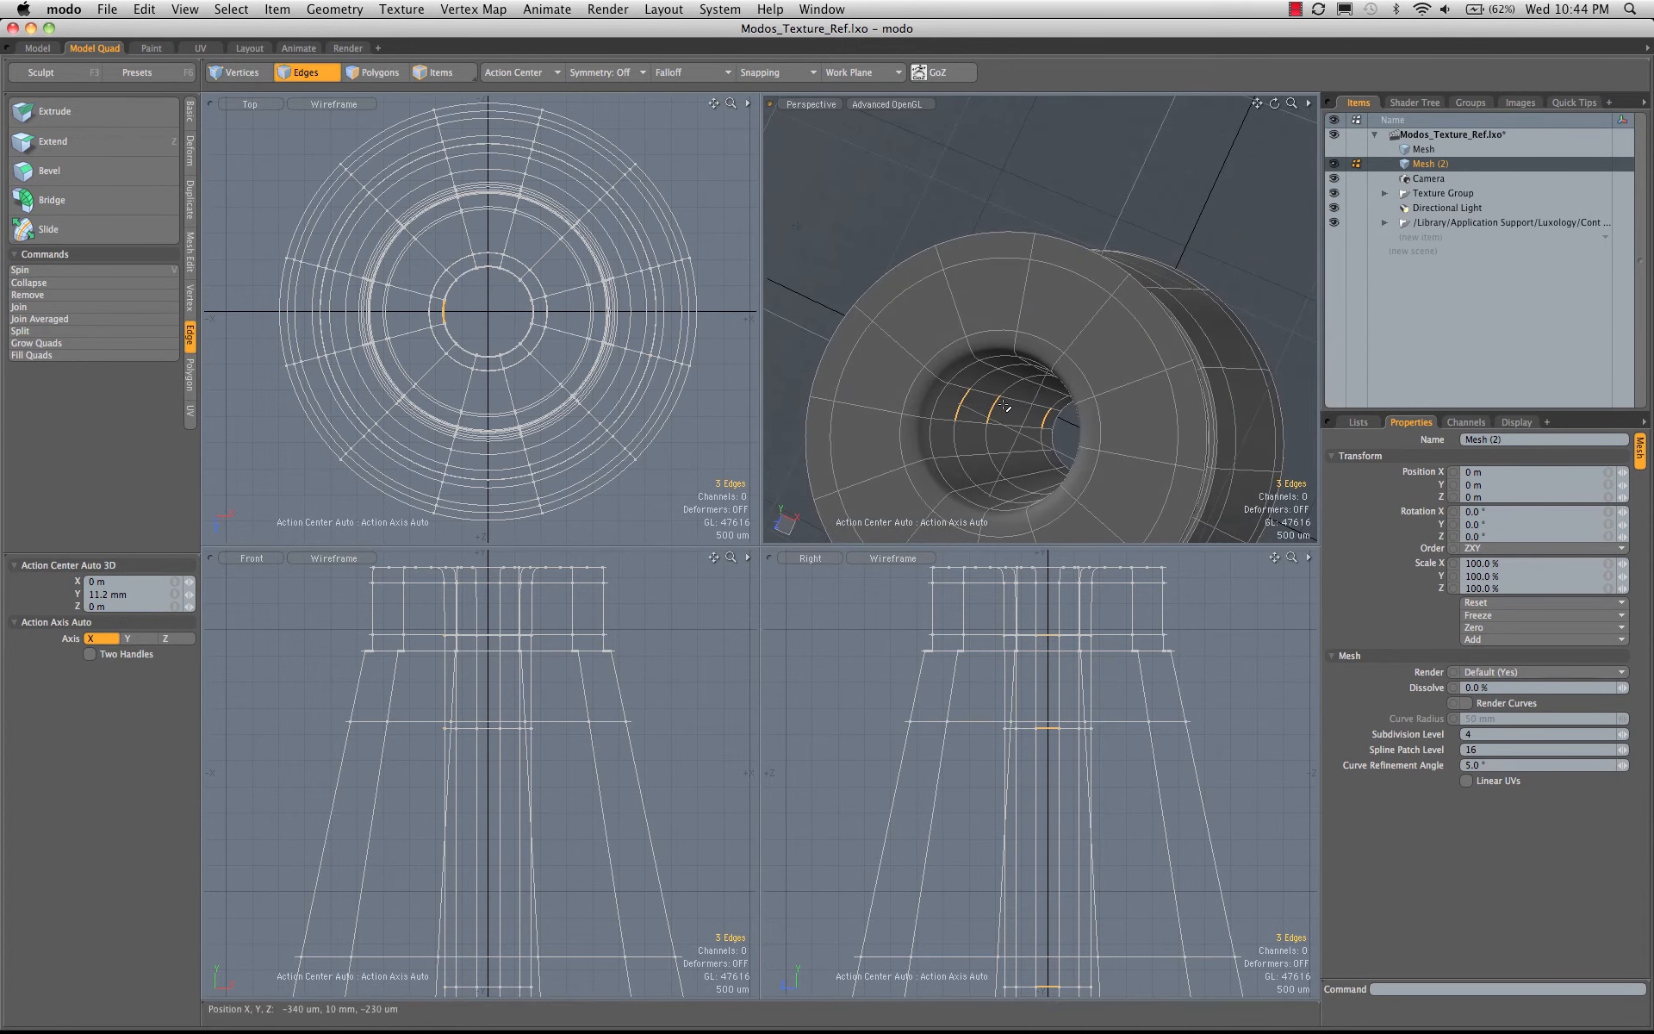
{"action": "key", "text": "BackSpace"}
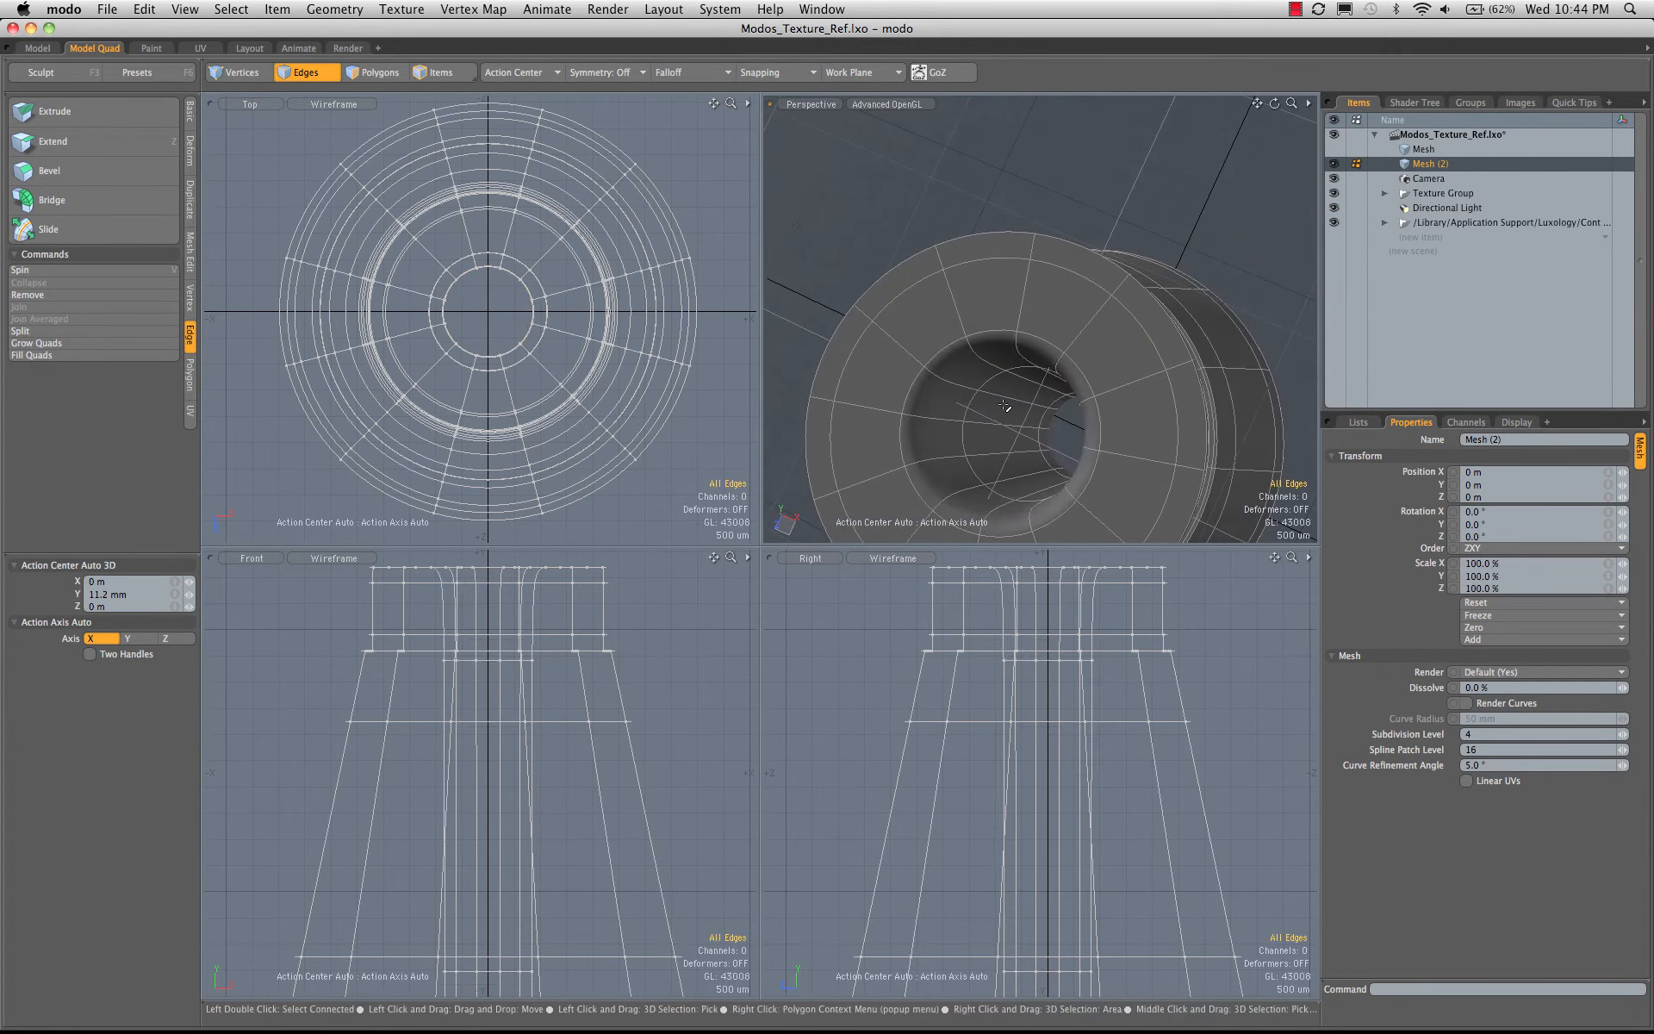
- Loop Slice the bore's inner wall polygons in Symmetry mode with a count of 2 at a position of 0.5 %
{"action": "key", "text": "3"}
{"action": "left_click", "coordinate": [993, 437]}
{"action": "left_click", "coordinate": [997, 419], "text": "shift"}
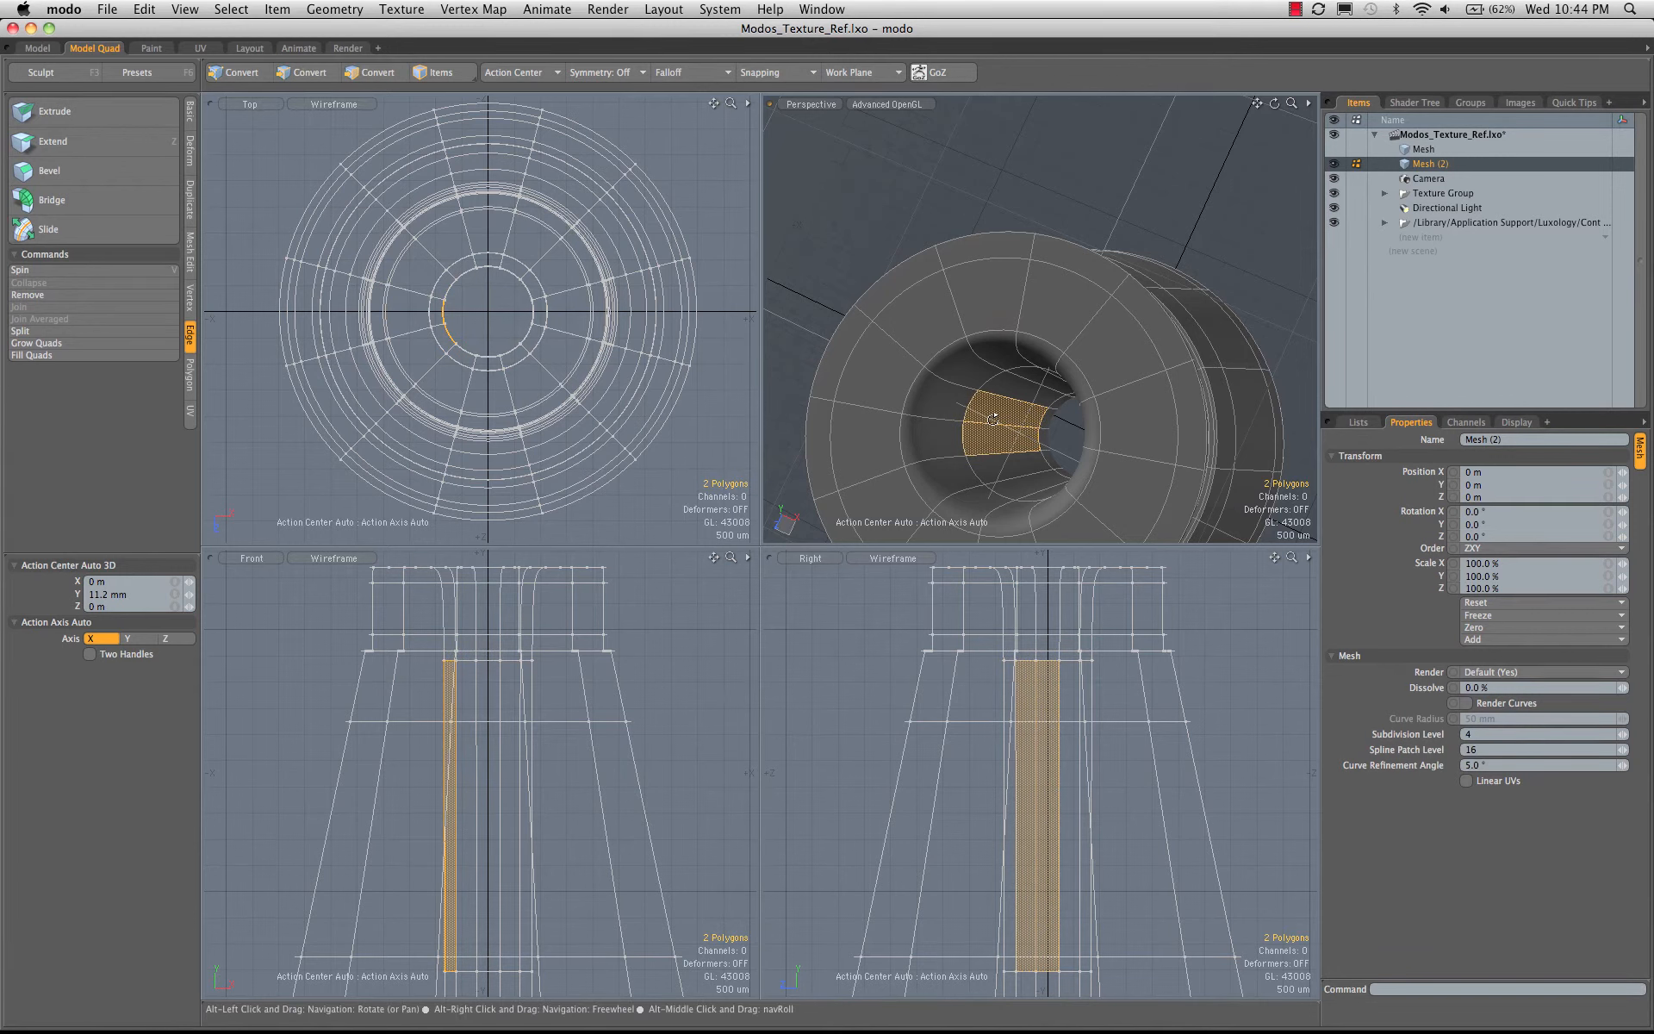
{"action": "key", "text": "alt+c"}
{"action": "left_click", "coordinate": [168, 598]}
{"action": "left_click", "coordinate": [176, 635]}
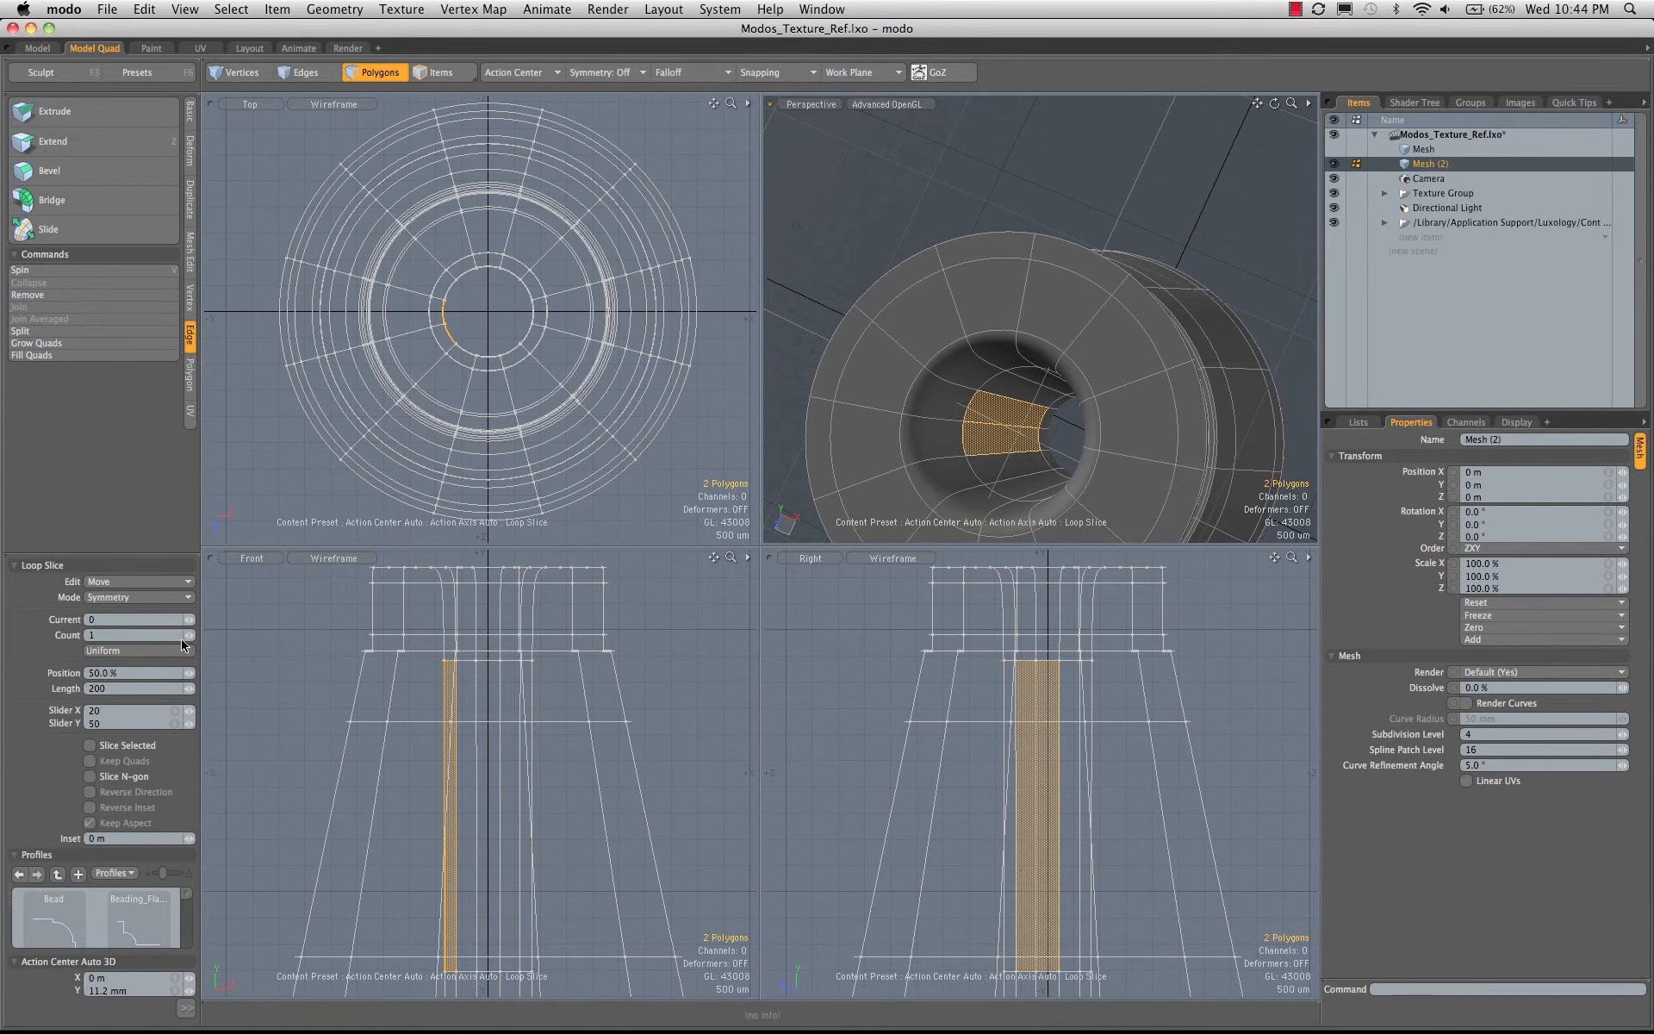
{"action": "key", "text": "l"}
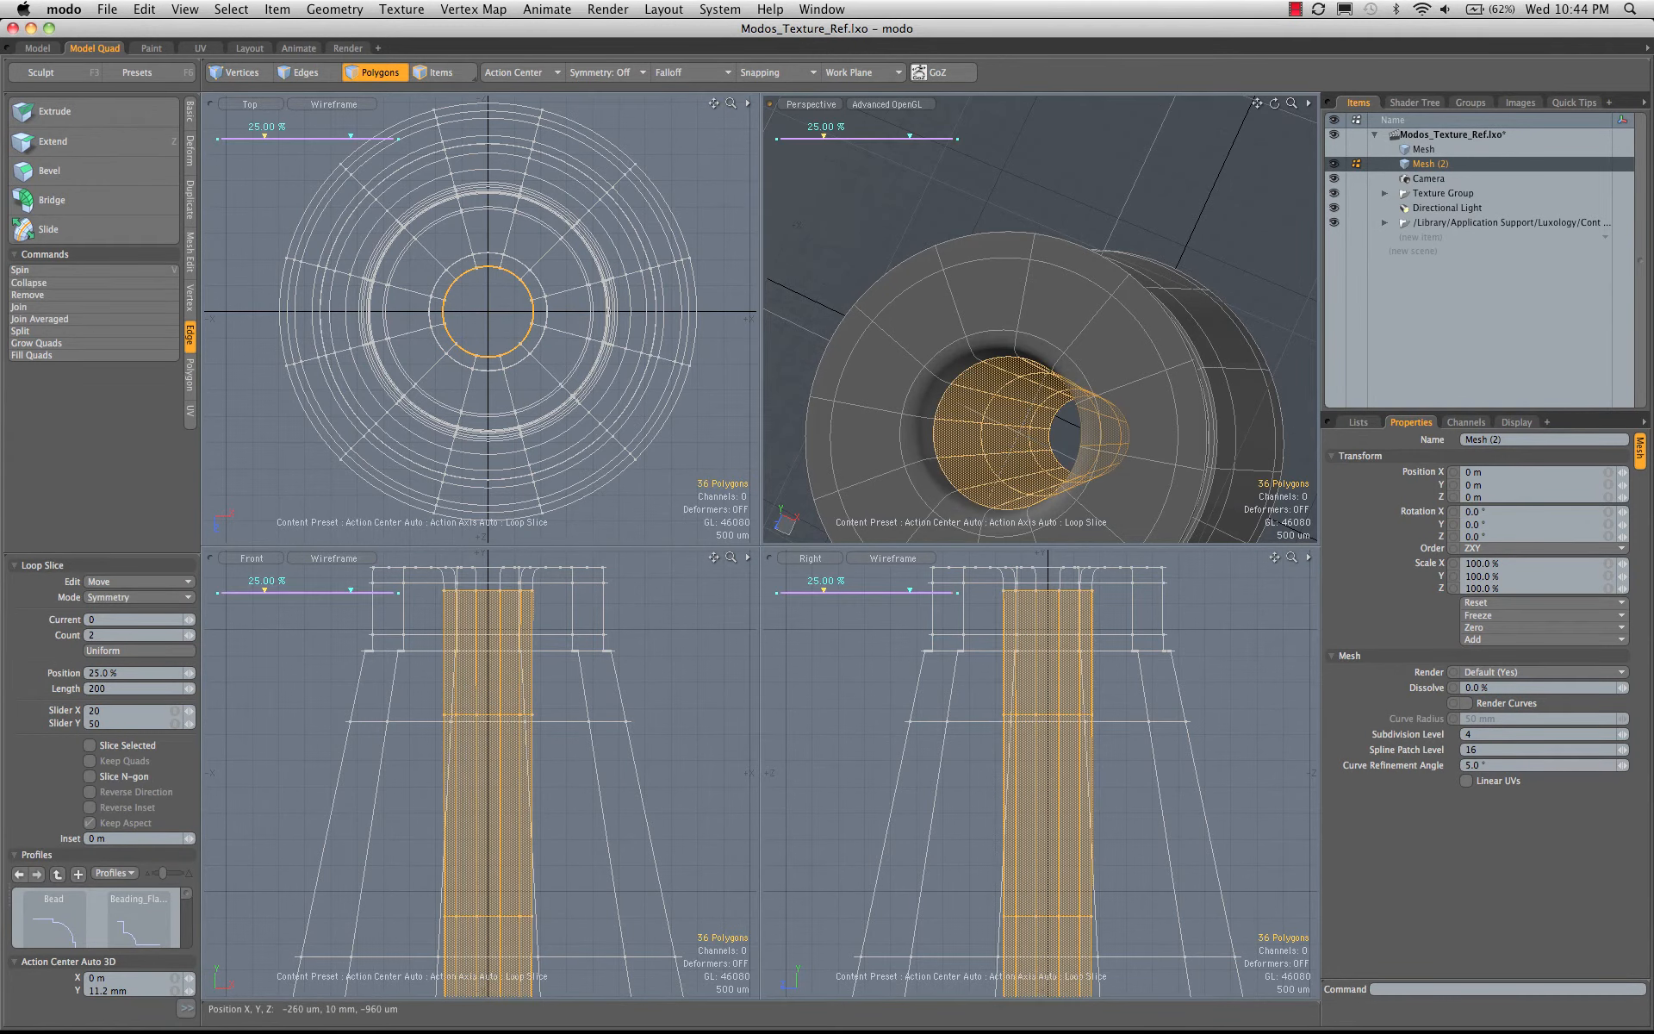
{"action": "left_click_drag", "start_coordinate": [1068, 371], "coordinate": [1000, 371]}
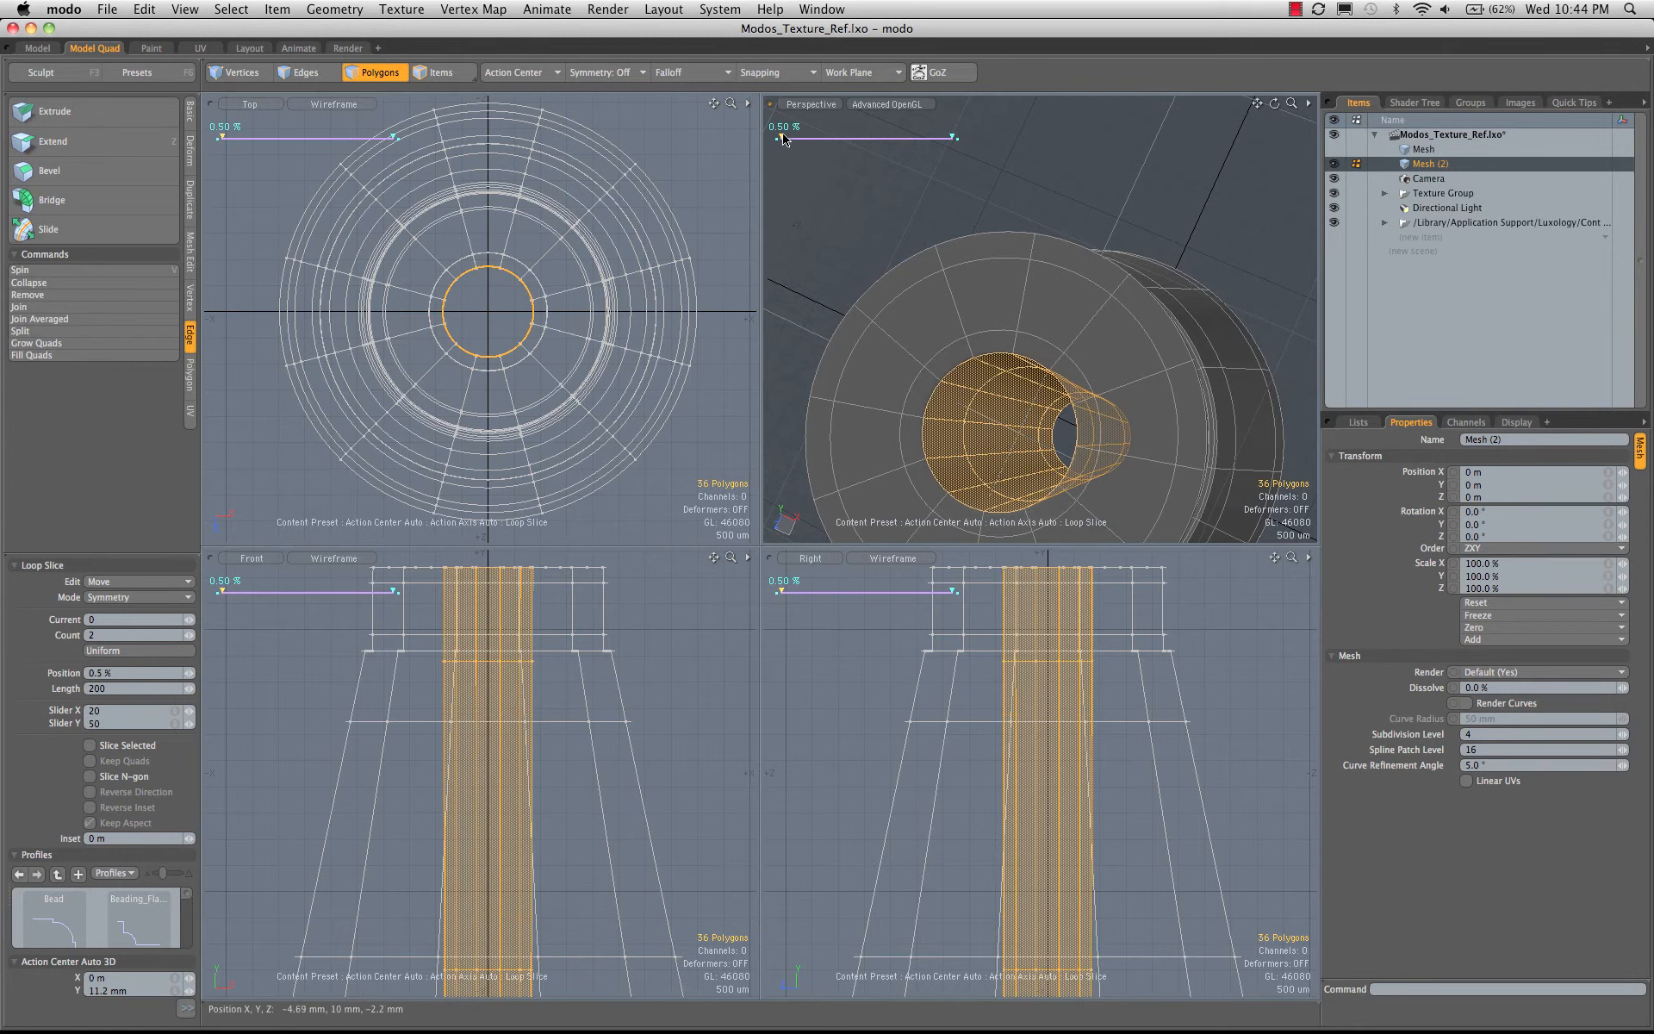
- Select the long central polygon loop of the bore's wall and expand the selection twice toward the top face
{"action": "left_click_drag", "start_coordinate": [1002, 371], "coordinate": [1093, 337]}
{"action": "key", "text": "q"}
{"action": "left_click", "coordinate": [923, 185]}
{"action": "key", "text": "l"}
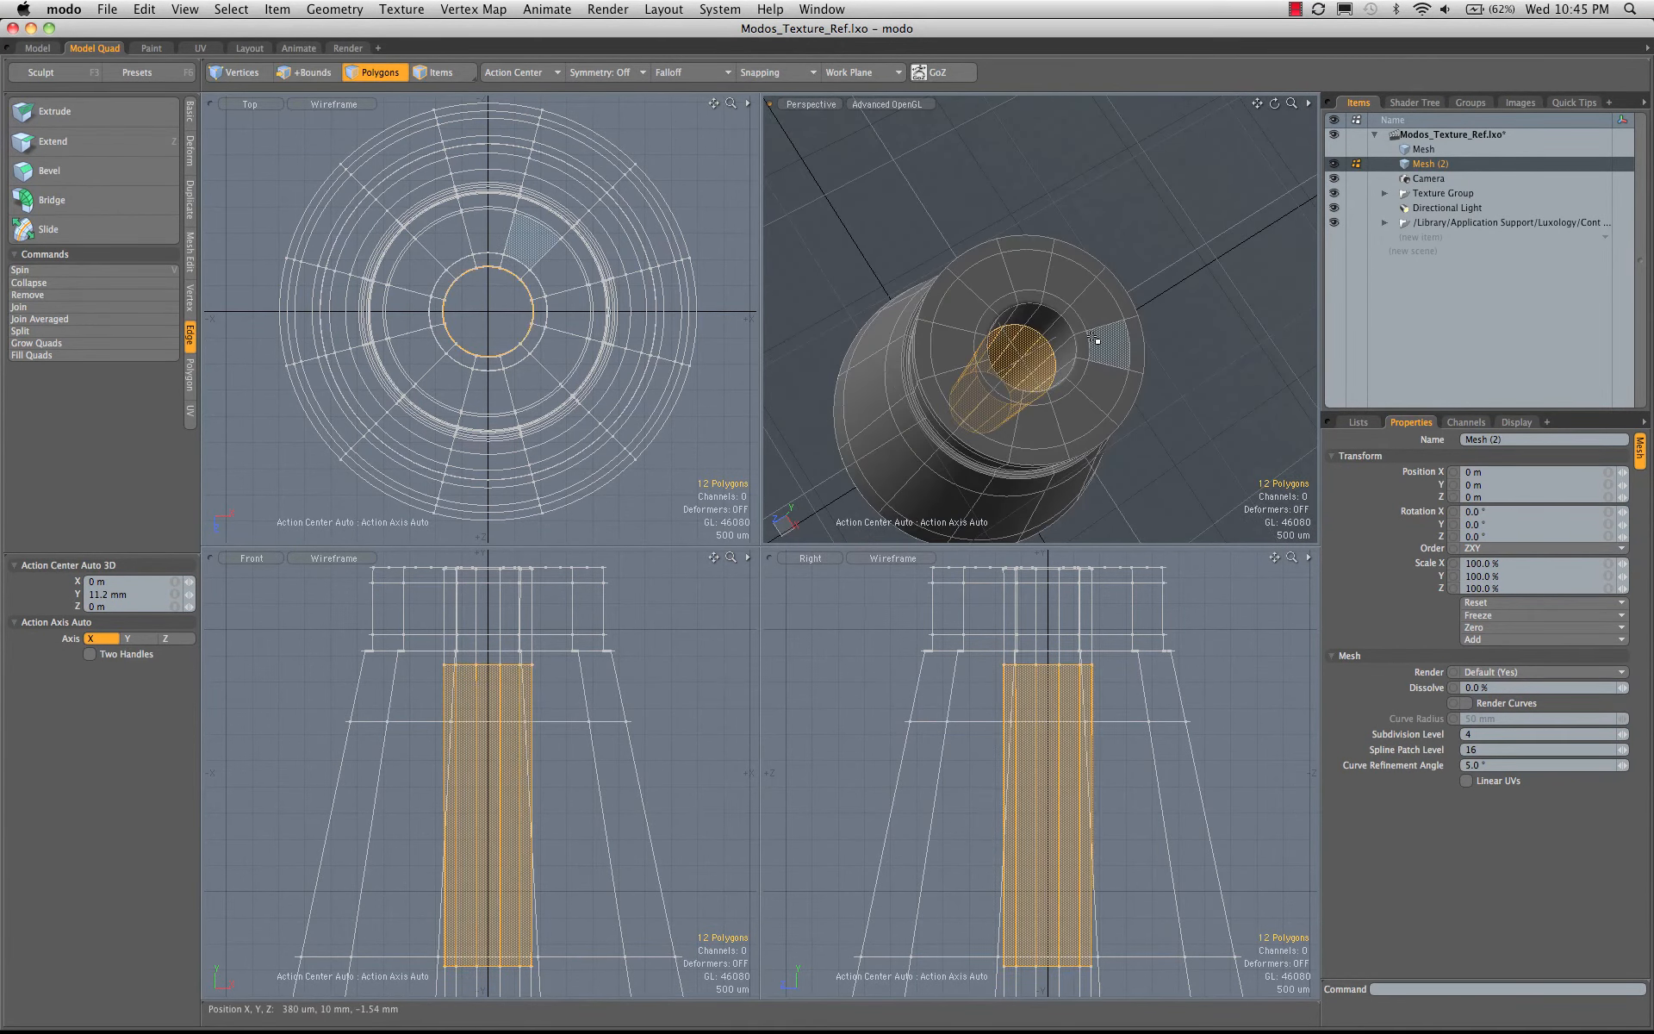
{"action": "key", "text": "shift+Up"}
{"action": "key", "text": "shift+Up"}
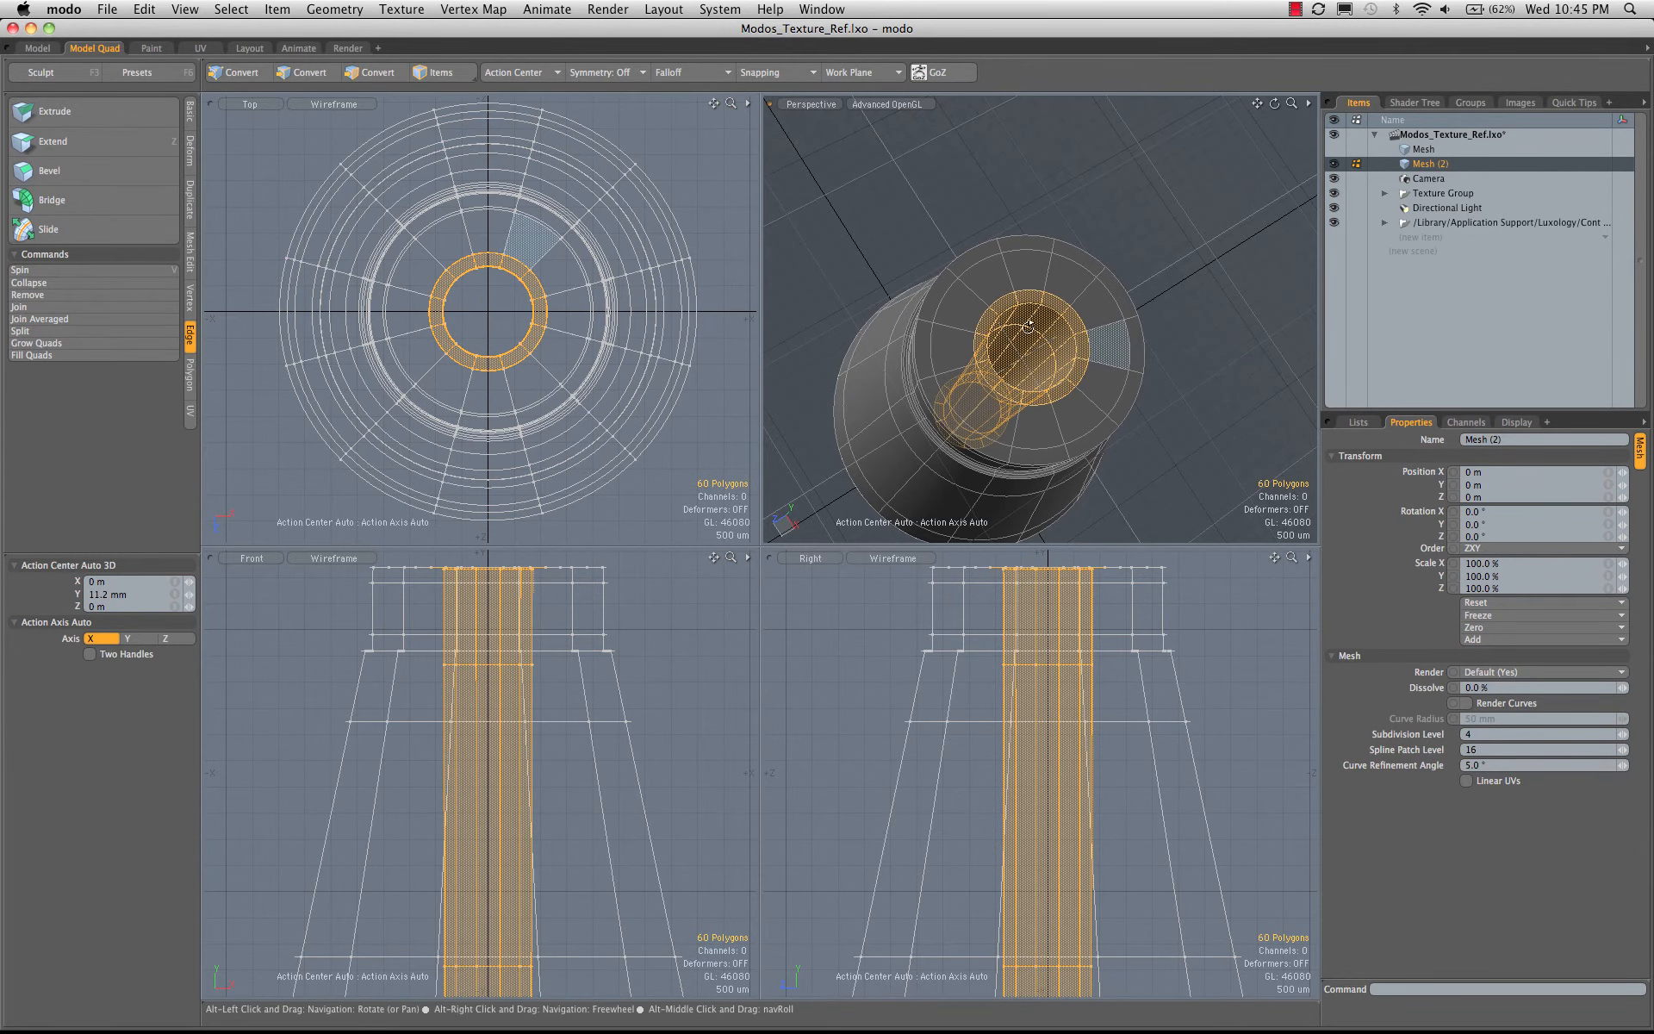
{"action": "left_click_drag", "start_coordinate": [1096, 342], "coordinate": [1120, 302], "text": "alt"}
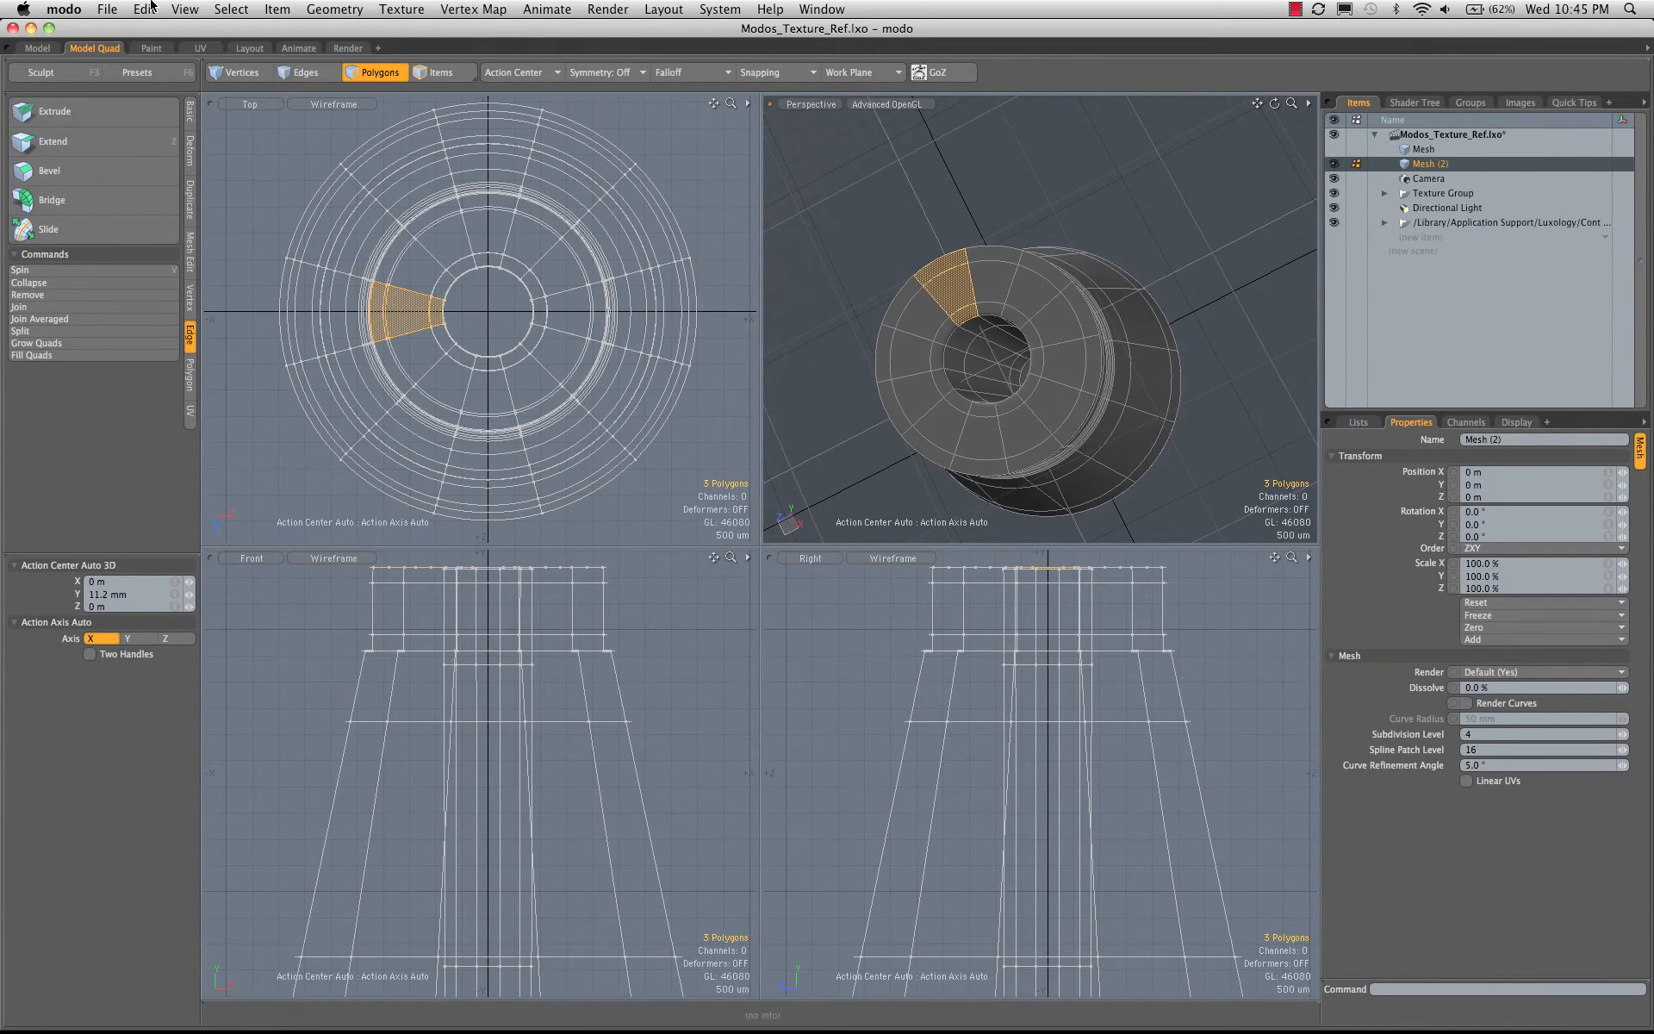
- Turn on the Dimensions Tool and select the bore's inner wall polygon loop, expanding the selection twice to include the rims
{"action": "left_click", "coordinate": [184, 11]}
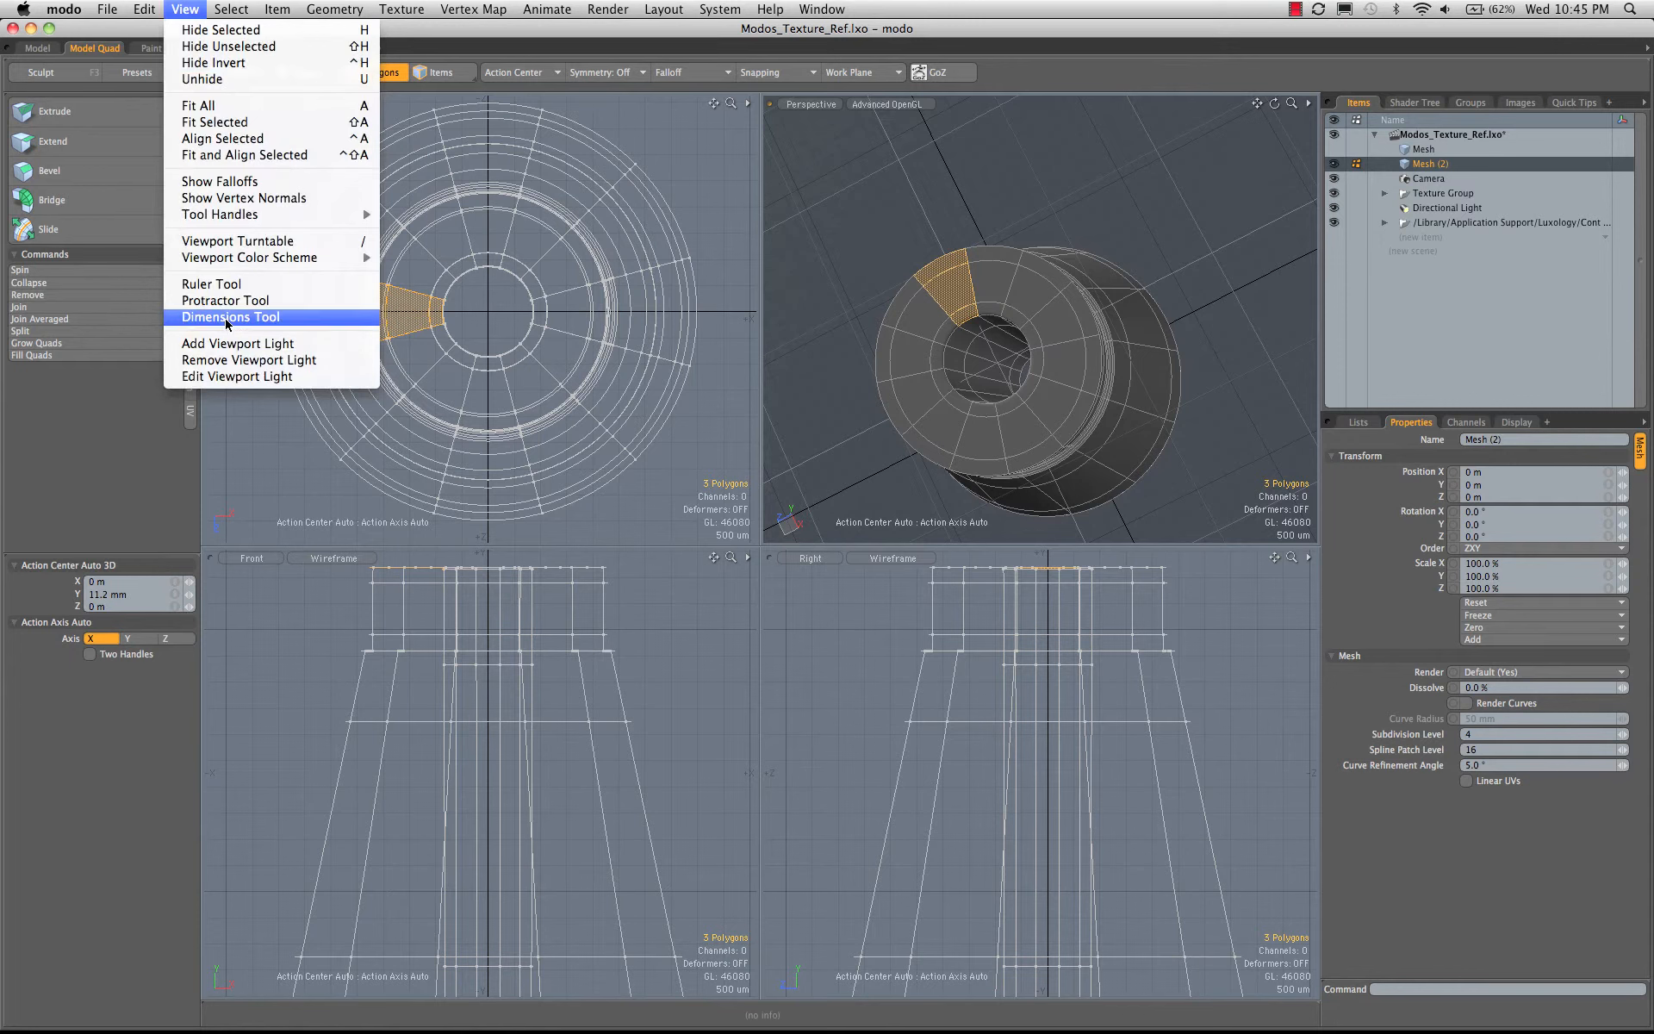
{"action": "left_click", "coordinate": [231, 317]}
{"action": "left_click_drag", "start_coordinate": [974, 349], "coordinate": [1214, 395], "text": "alt"}
{"action": "scroll", "coordinate": [1004, 354], "scroll_direction": "up", "scroll_amount": 5}
{"action": "double_click", "coordinate": [1214, 395]}
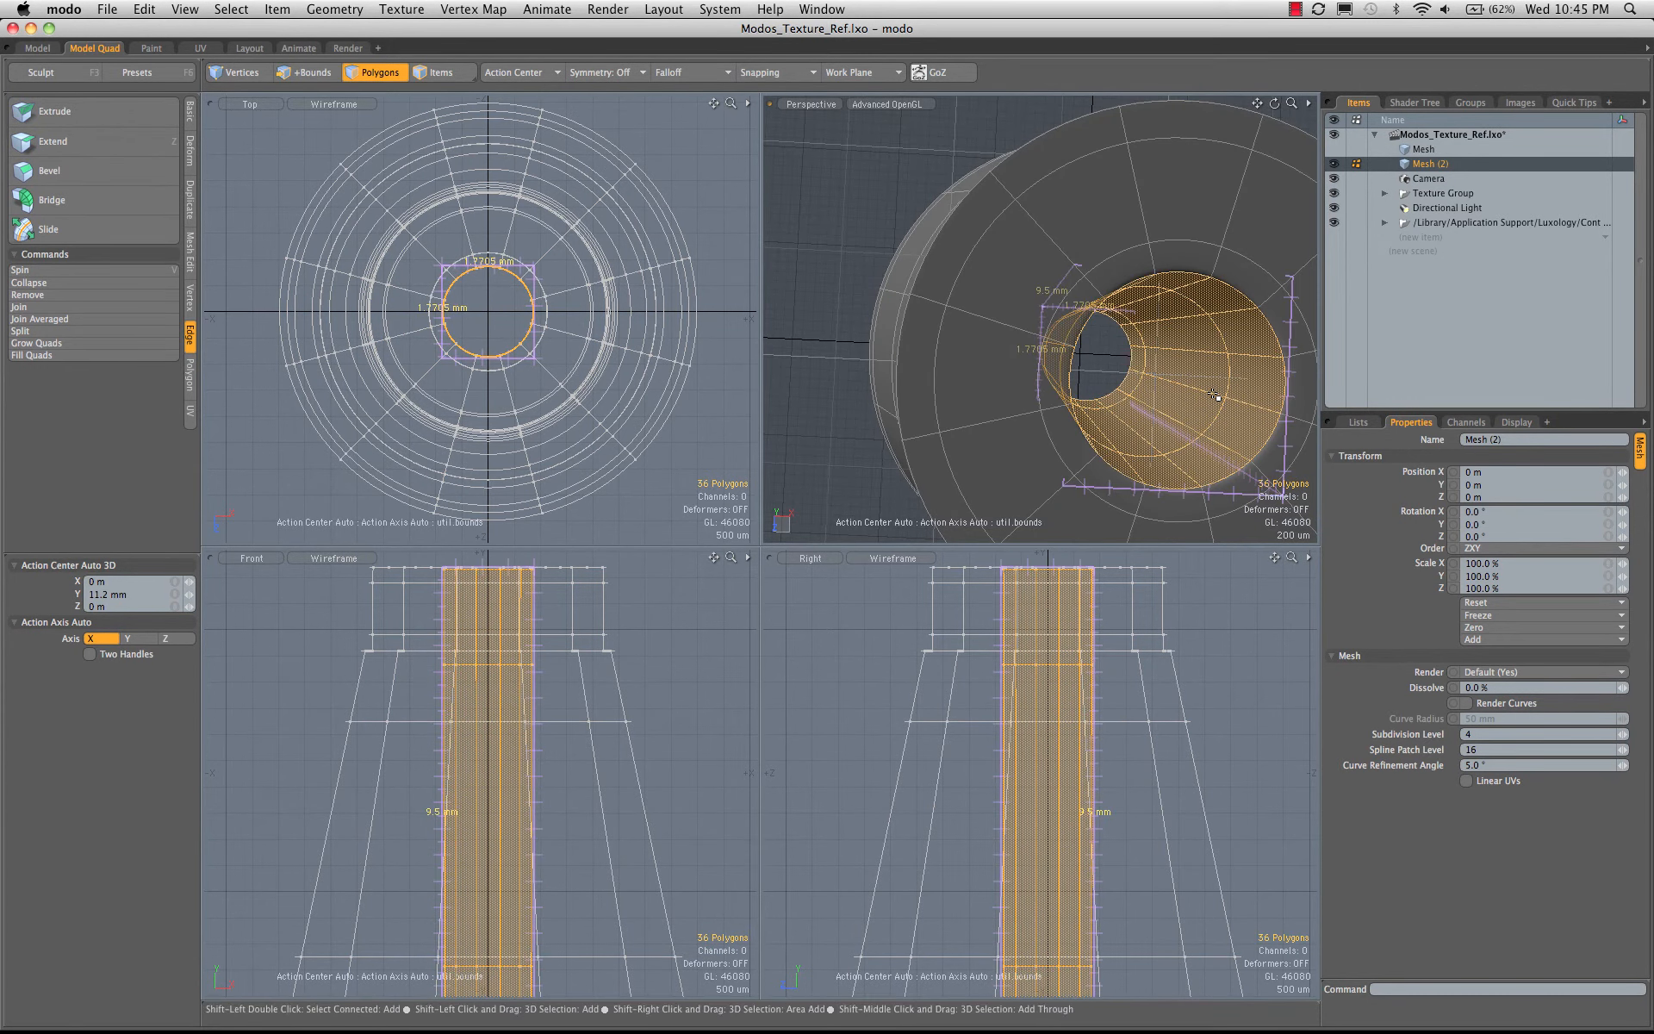
{"action": "key", "text": "shift+Up"}
{"action": "key", "text": "shift+Up"}
- Scale the selected bore polygons to about 176 % in X and Z, widening the bore to about 3.2 mm
{"action": "left_click_drag", "start_coordinate": [1215, 396], "coordinate": [887, 373], "text": "alt"}
{"action": "key", "text": "y"}
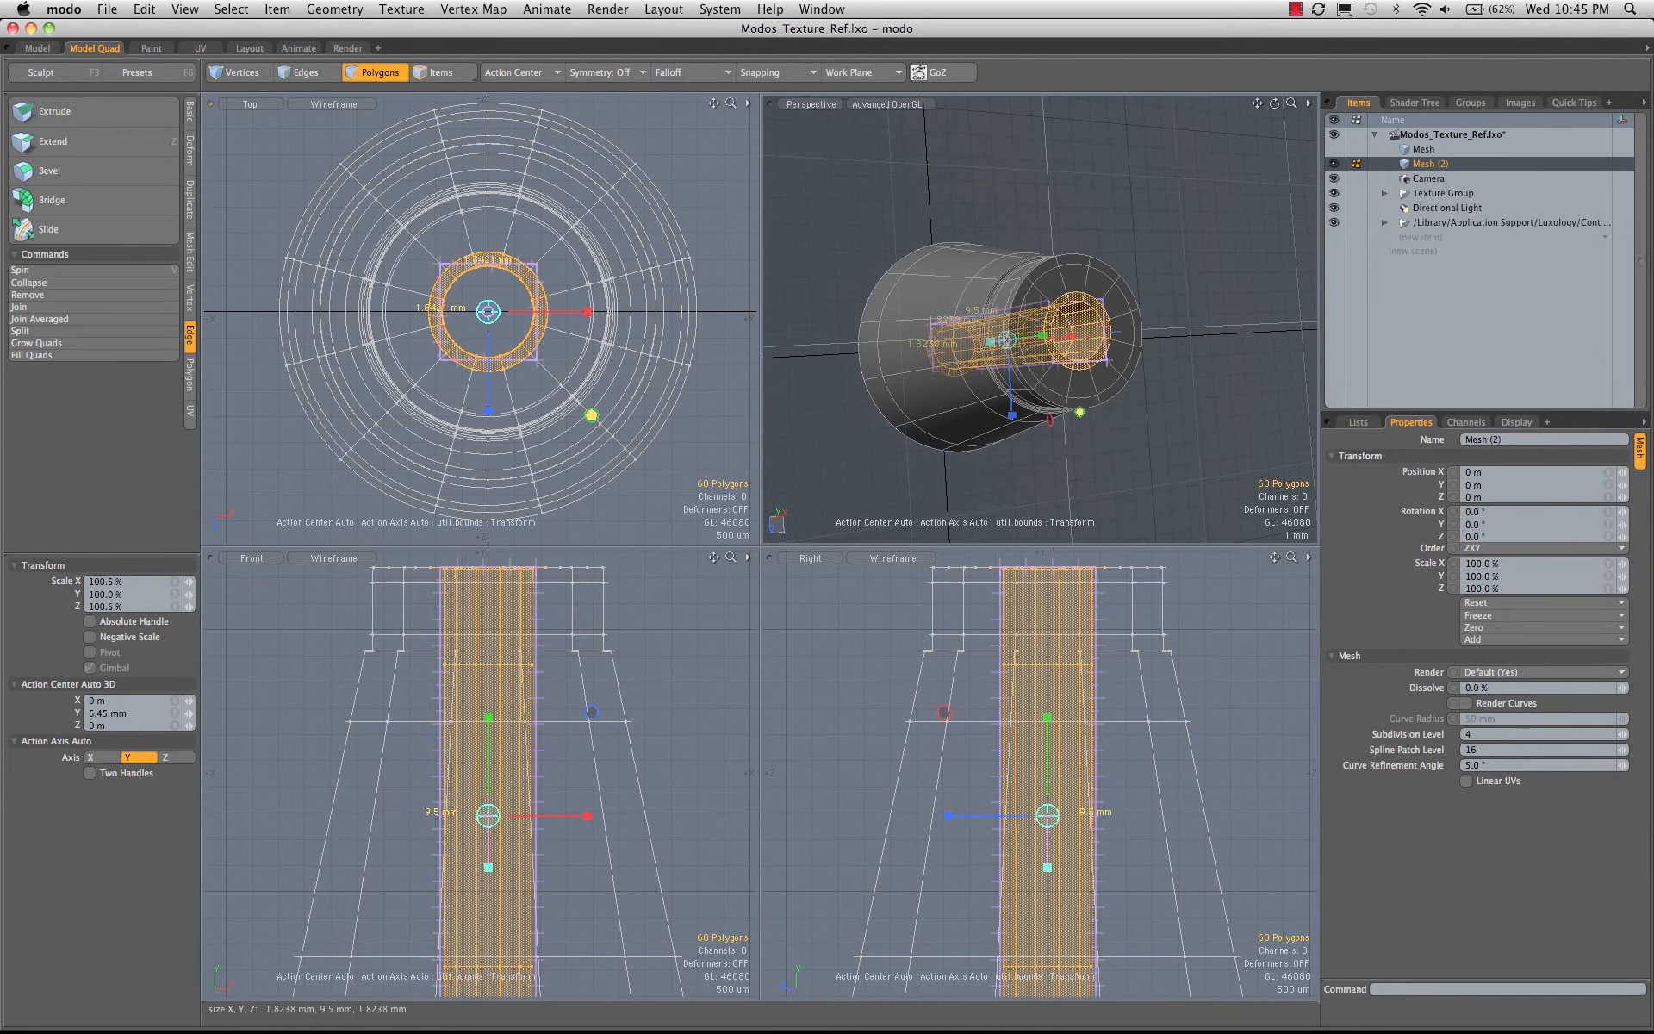
{"action": "left_click_drag", "start_coordinate": [592, 415], "coordinate": [721, 415]}
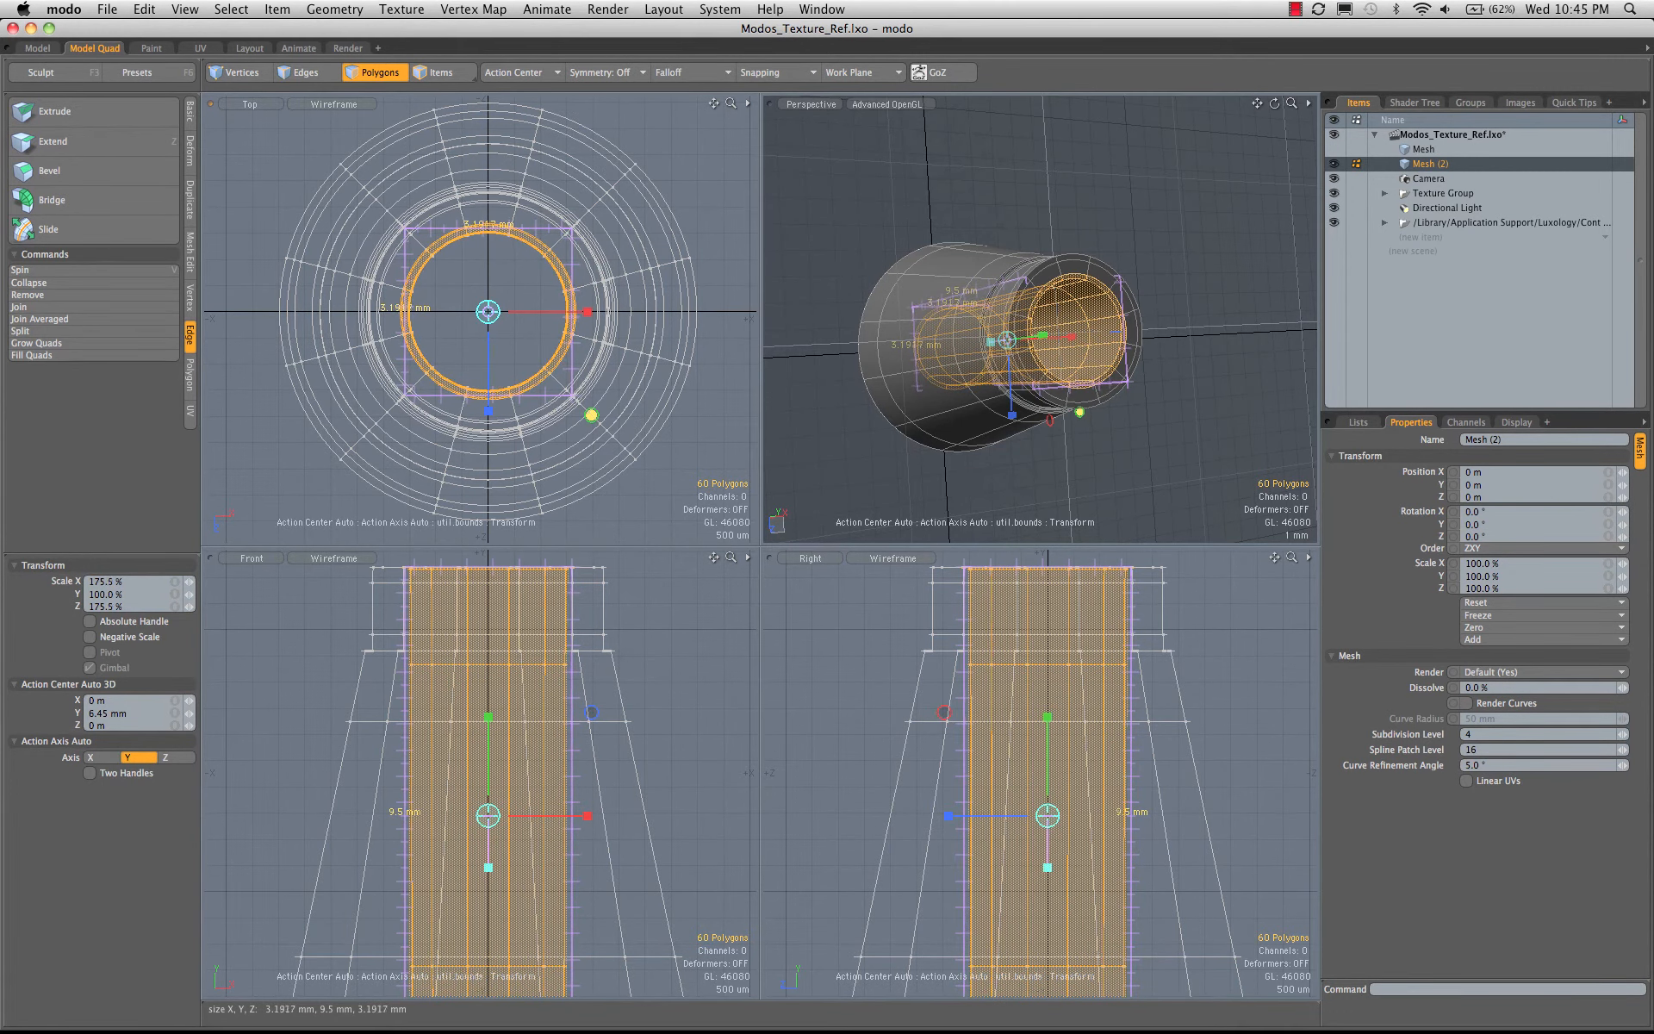
{"action": "left_click_drag", "start_coordinate": [1016, 362], "coordinate": [982, 248], "text": "alt"}
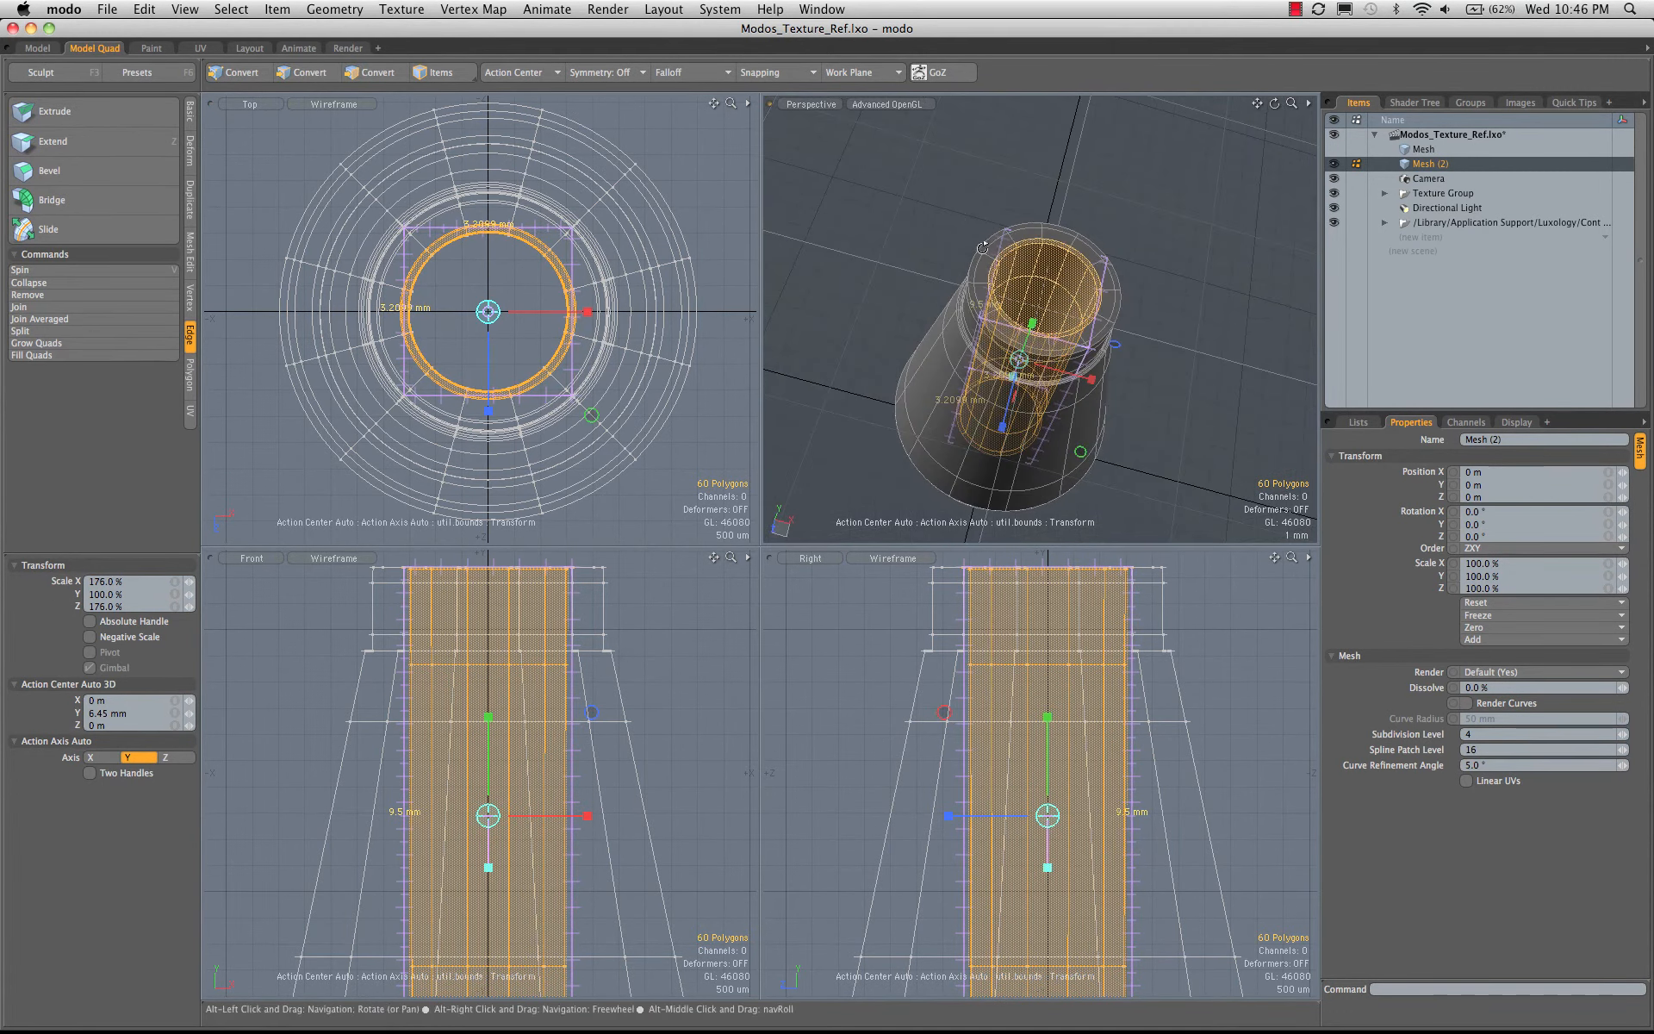
{"action": "mouse_move", "coordinate": [1049, 312]}
{"action": "left_mouse_down", "text": "alt"}
{"action": "mouse_move", "coordinate": [968, 175]}
{"action": "mouse_move", "coordinate": [1008, 283]}
{"action": "mouse_move", "coordinate": [978, 317]}
{"action": "mouse_move", "coordinate": [946, 307]}
{"action": "mouse_move", "coordinate": [1071, 303]}
{"action": "left_mouse_up", "text": "alt"}
{"action": "key", "text": "space"}
- Reselect the bore's long wall polygons as a full loop from two adjacent ones and expand the selection twice to the rims
{"action": "left_click_drag", "start_coordinate": [1071, 304], "coordinate": [1007, 275], "text": "alt"}
{"action": "left_click_drag", "start_coordinate": [1119, 344], "coordinate": [1073, 393]}
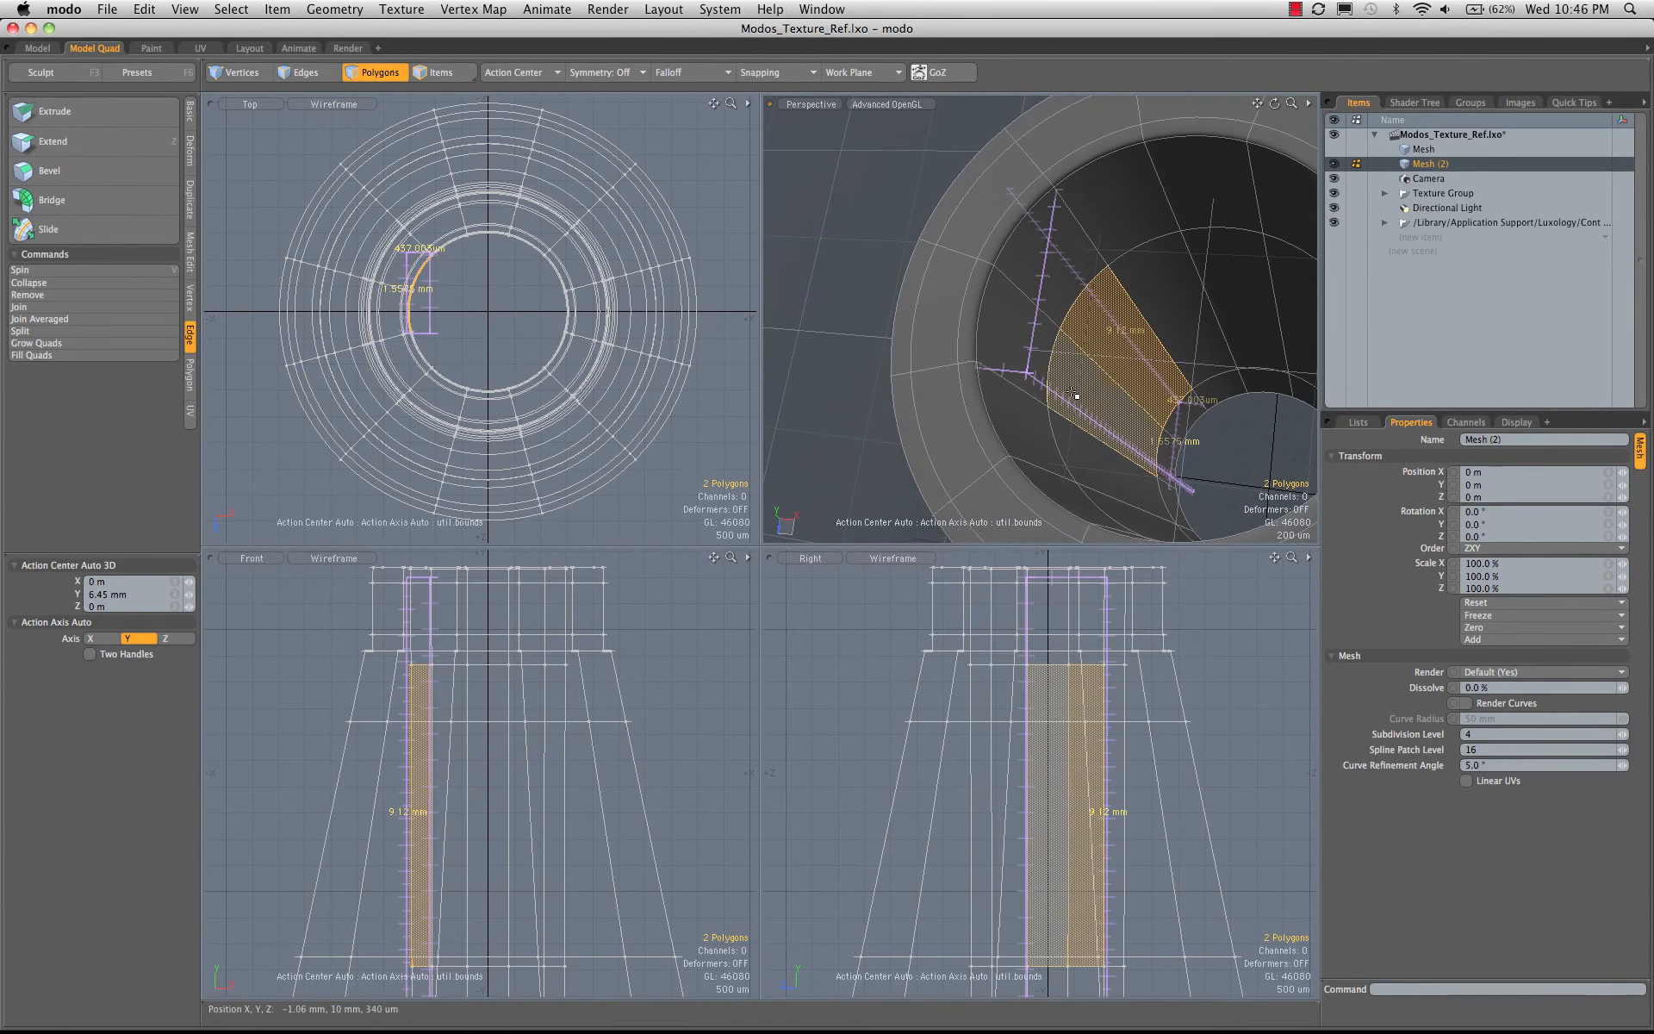
{"action": "key", "text": "l"}
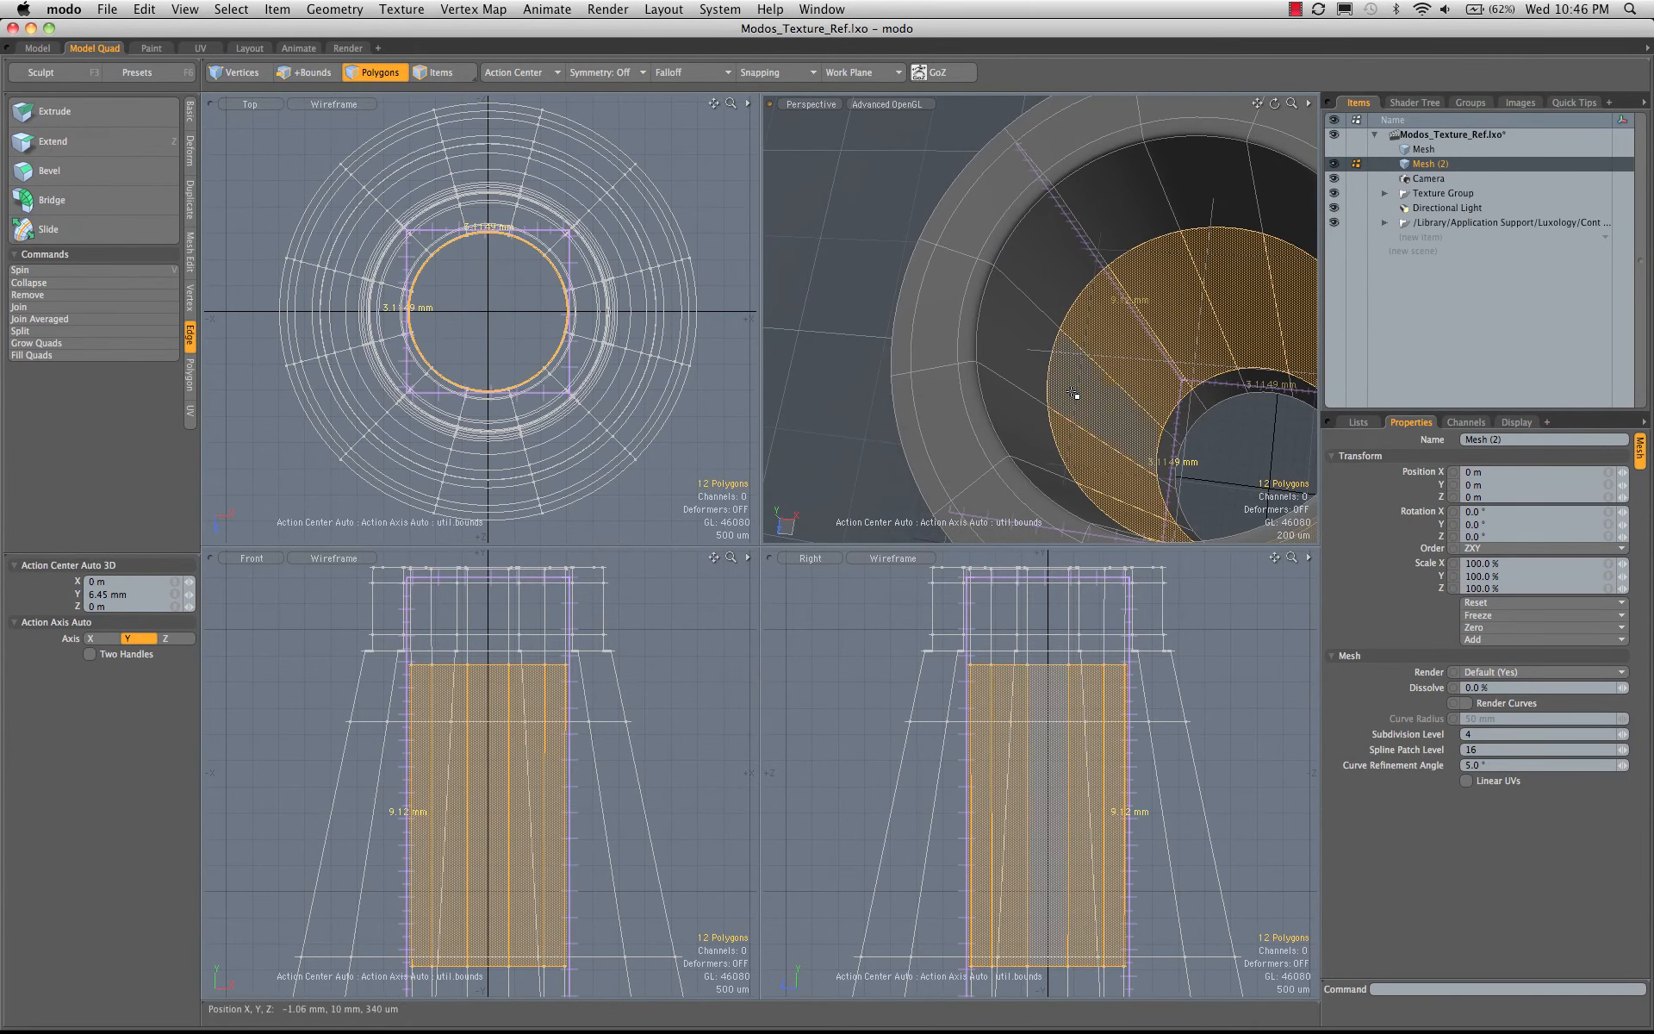
{"action": "key", "text": "shift+Up"}
{"action": "key", "text": "shift+Up"}
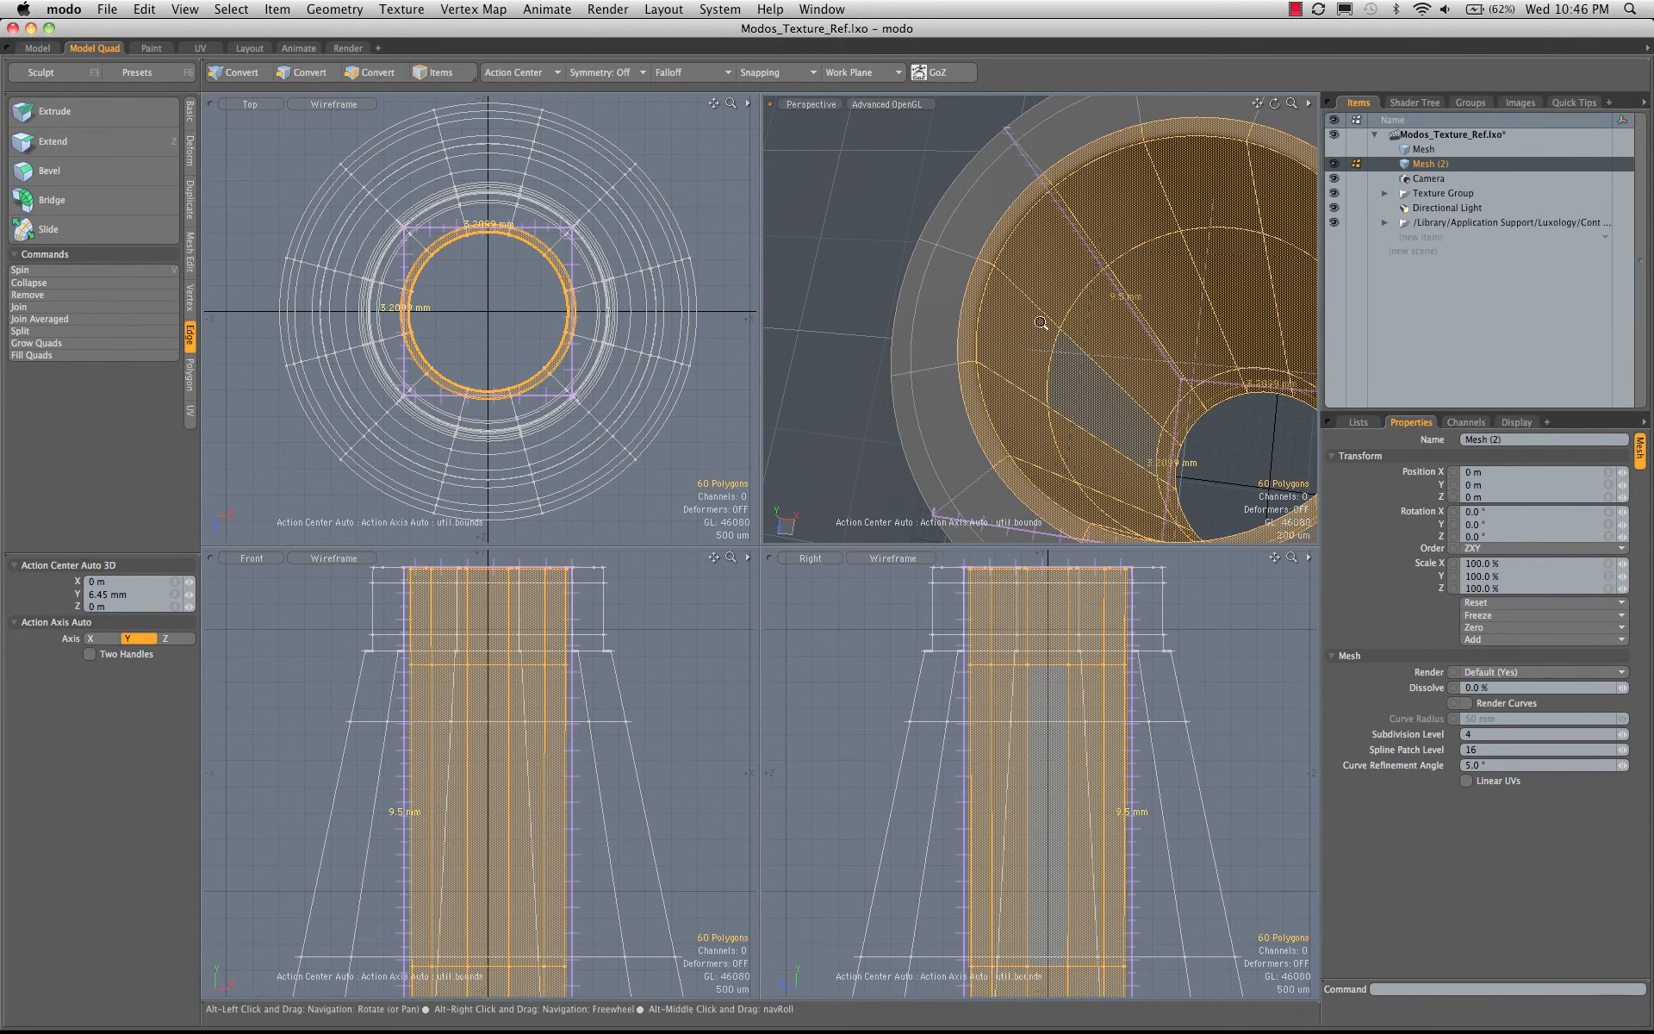
{"action": "left_click_drag", "start_coordinate": [1042, 323], "coordinate": [1111, 300], "text": "ctrl+alt"}
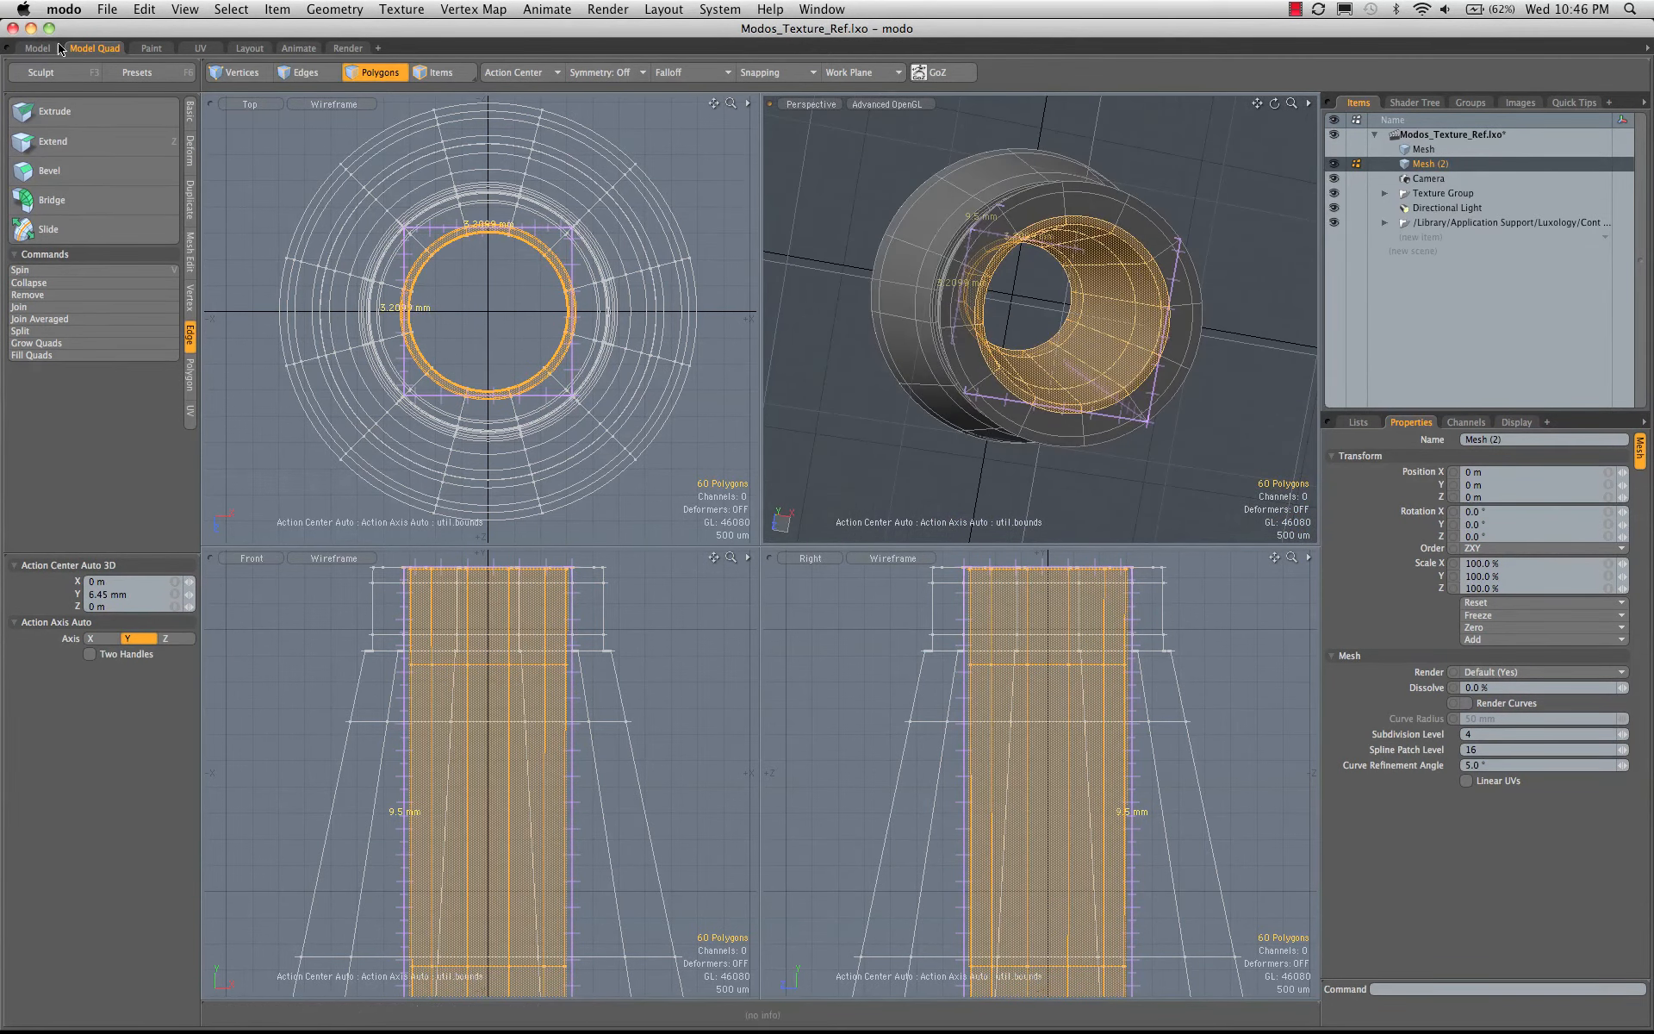
- Apply an absolute uniform scale of 3.2 mm along the X axis to the selected bore polygons
{"action": "left_click", "coordinate": [190, 112]}
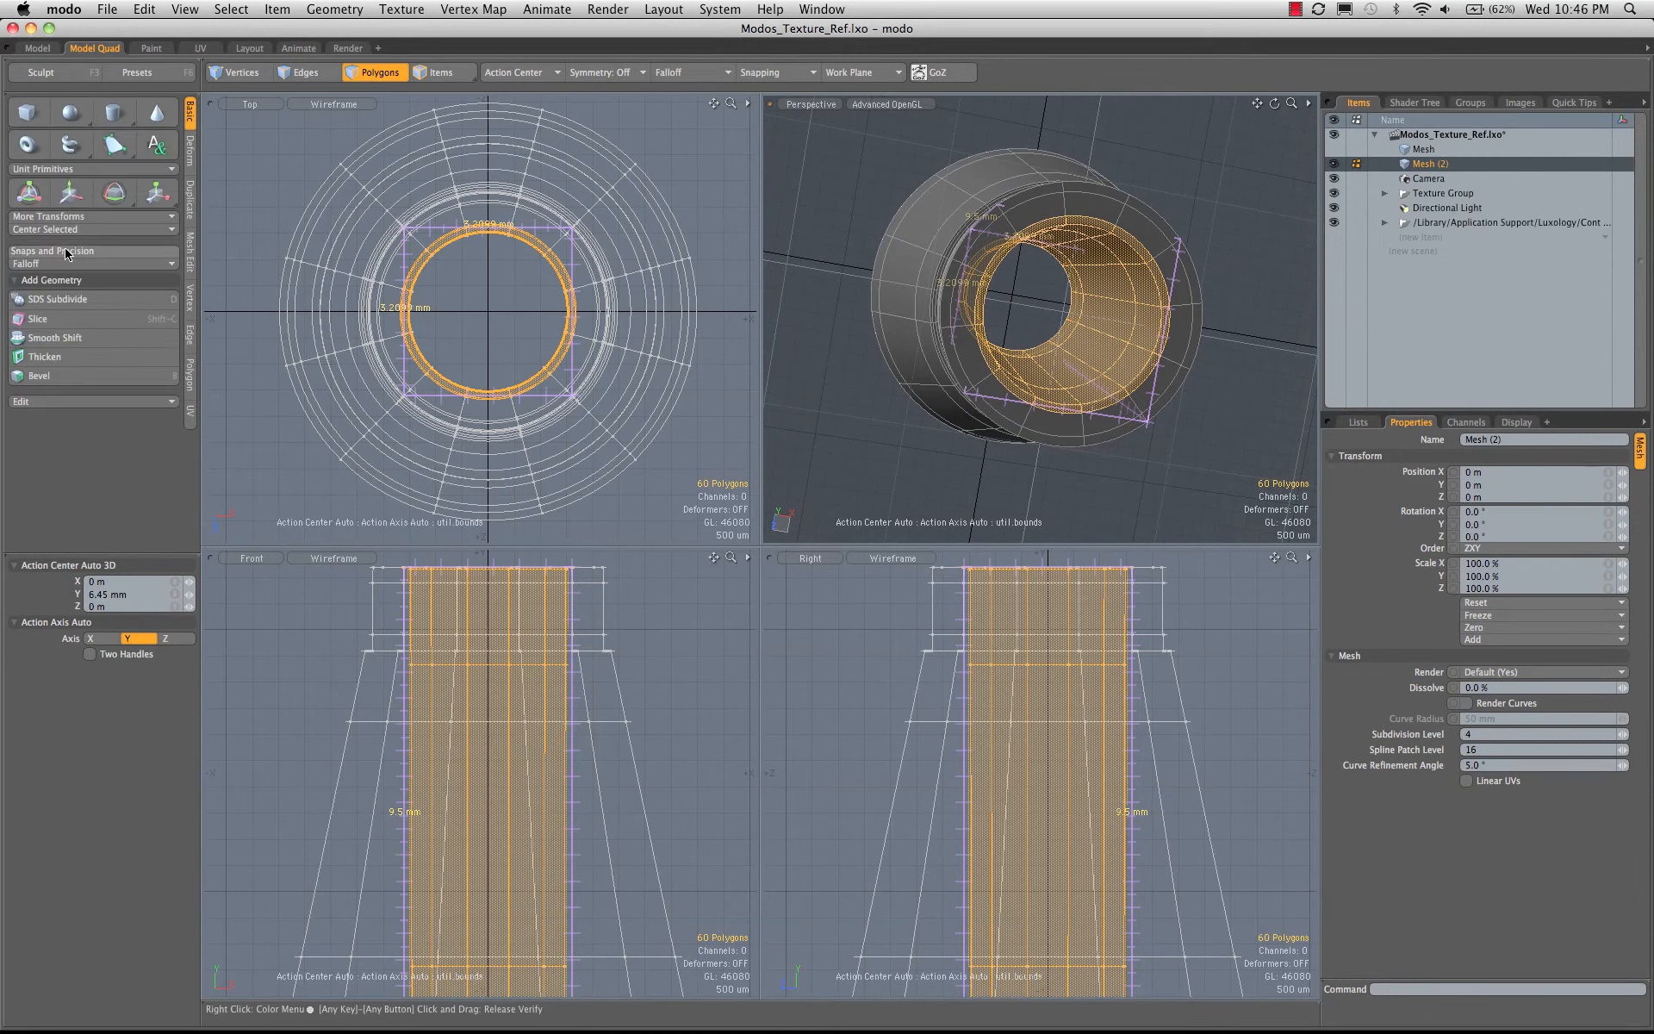
{"action": "left_click", "coordinate": [86, 255]}
{"action": "left_click", "coordinate": [86, 319]}
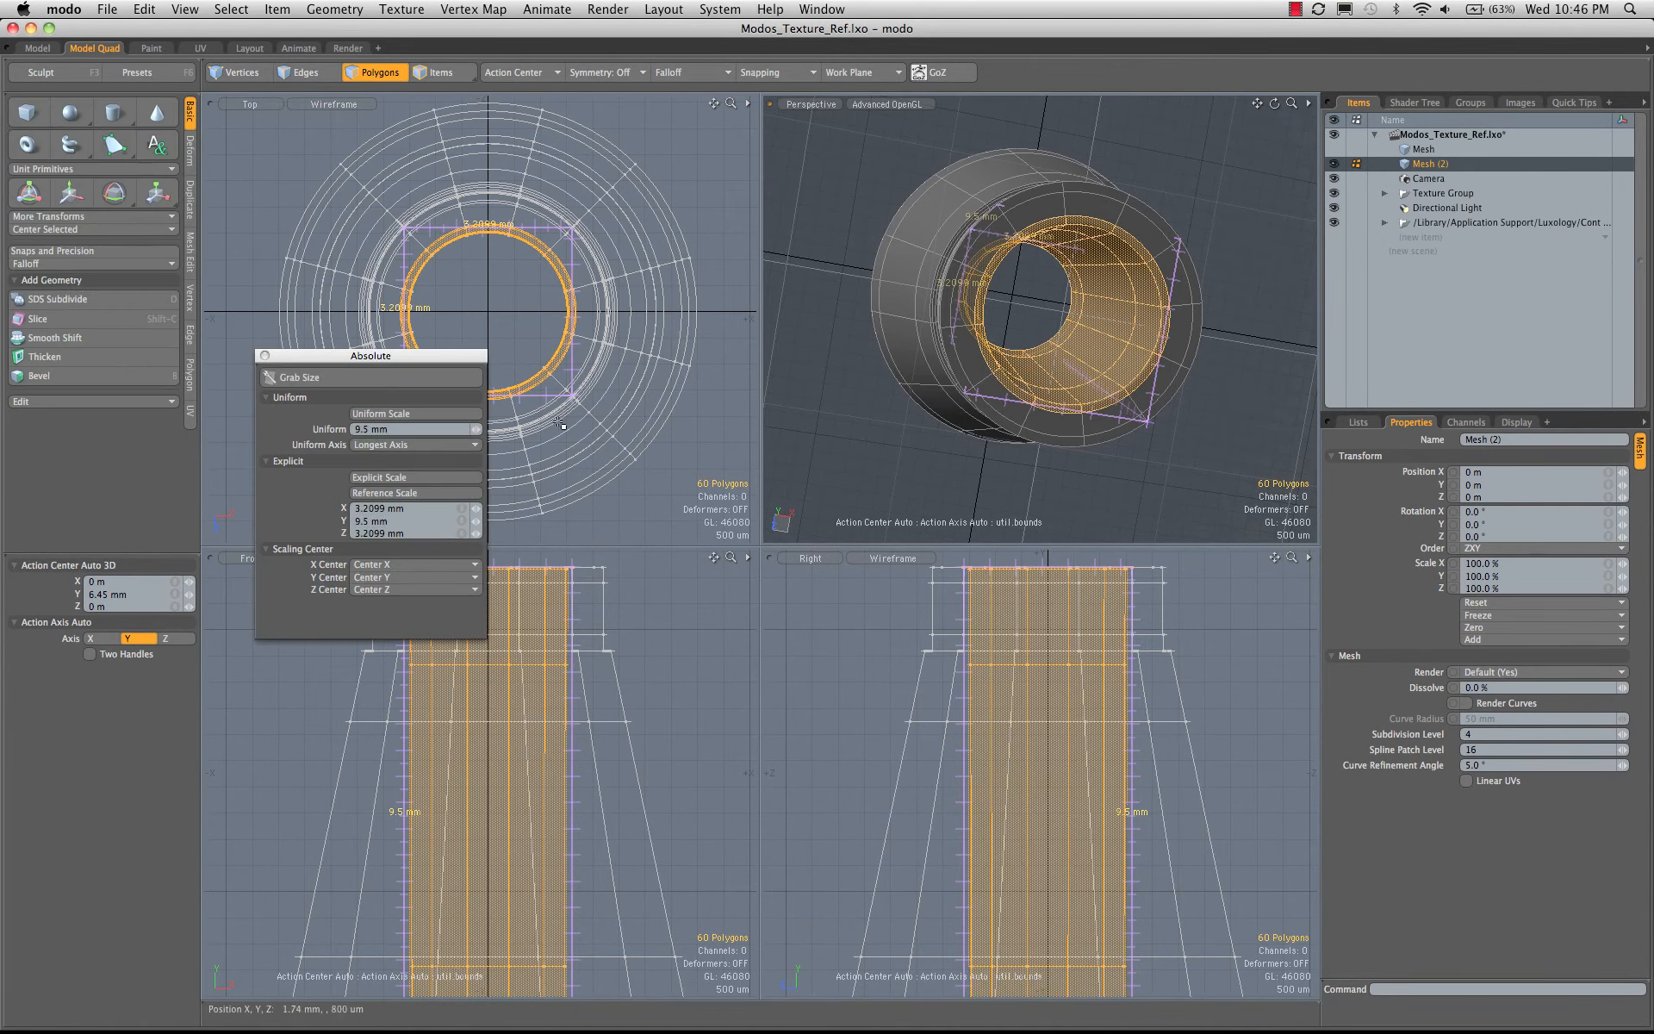
{"action": "left_click", "coordinate": [372, 429]}
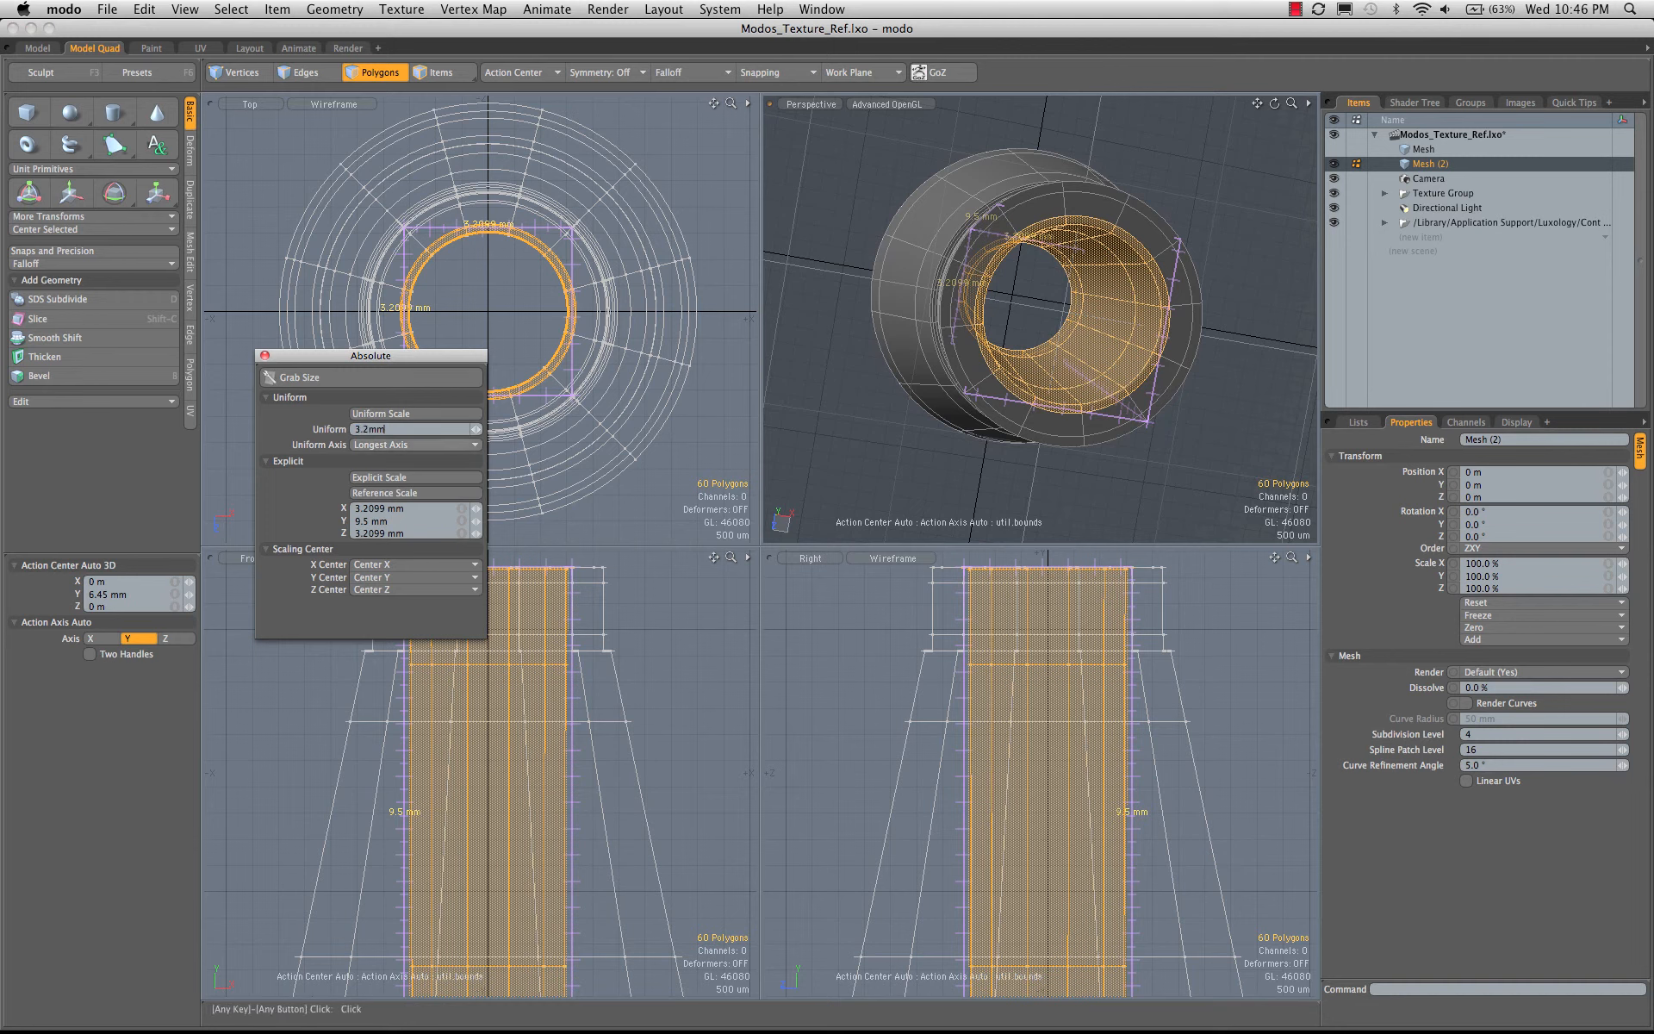
{"action": "left_click", "coordinate": [402, 445]}
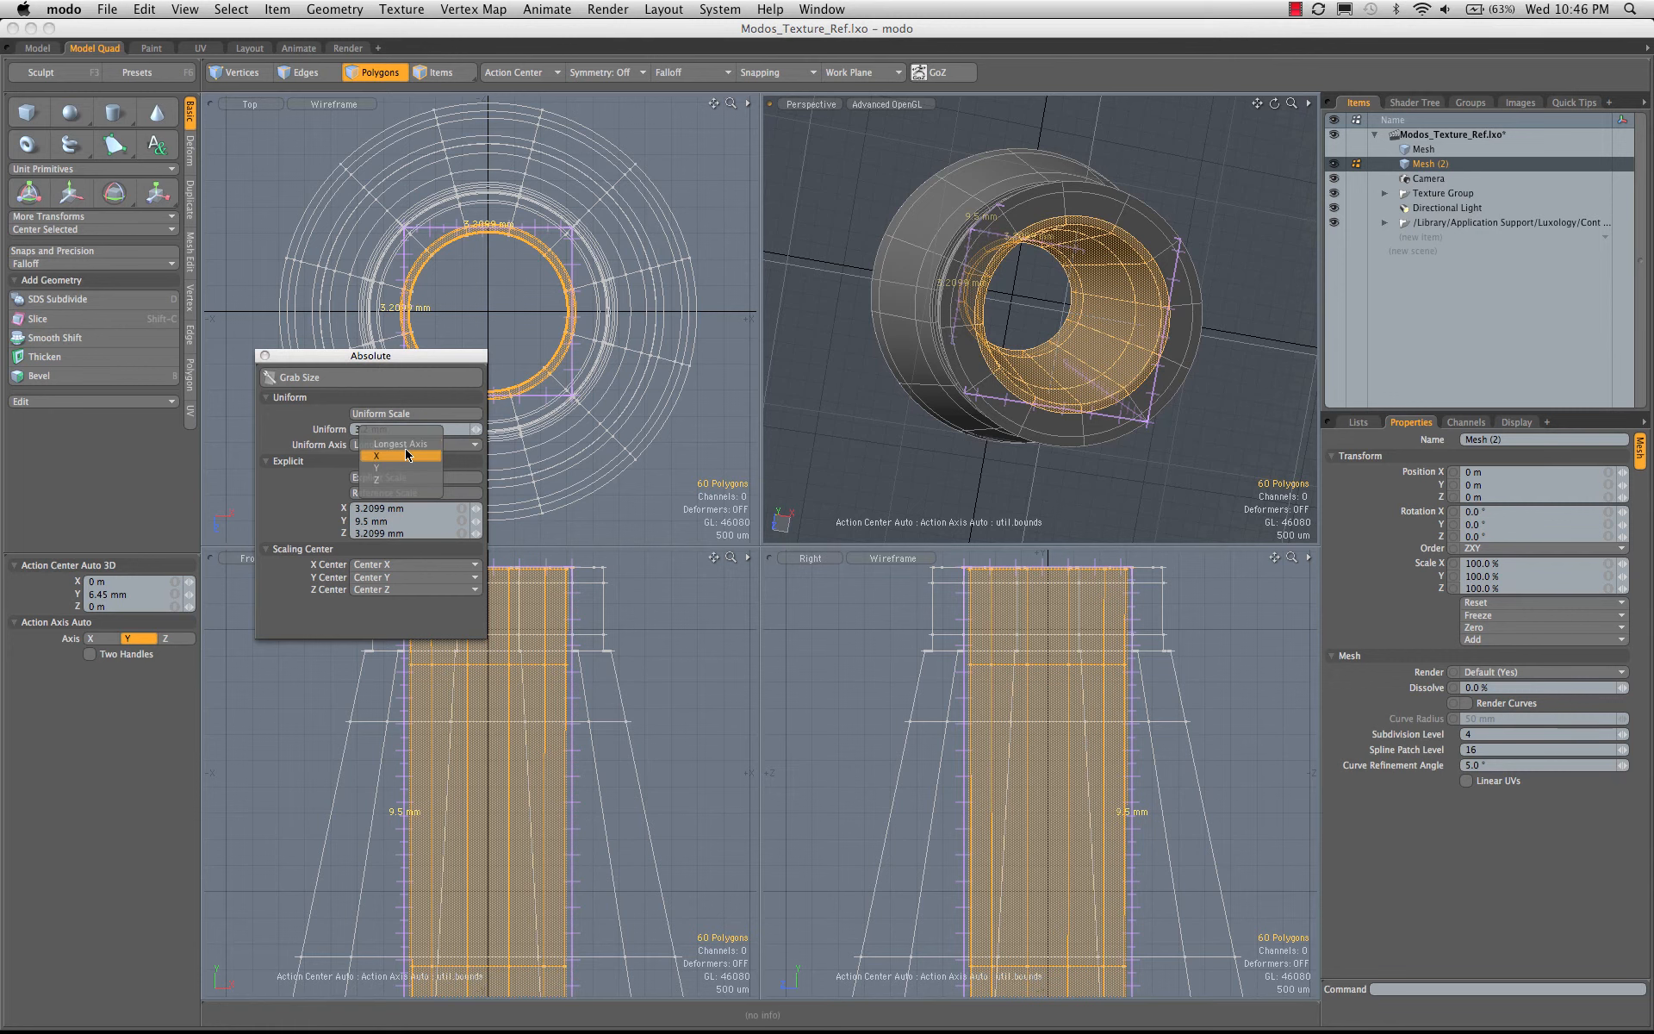
{"action": "left_click", "coordinate": [407, 455]}
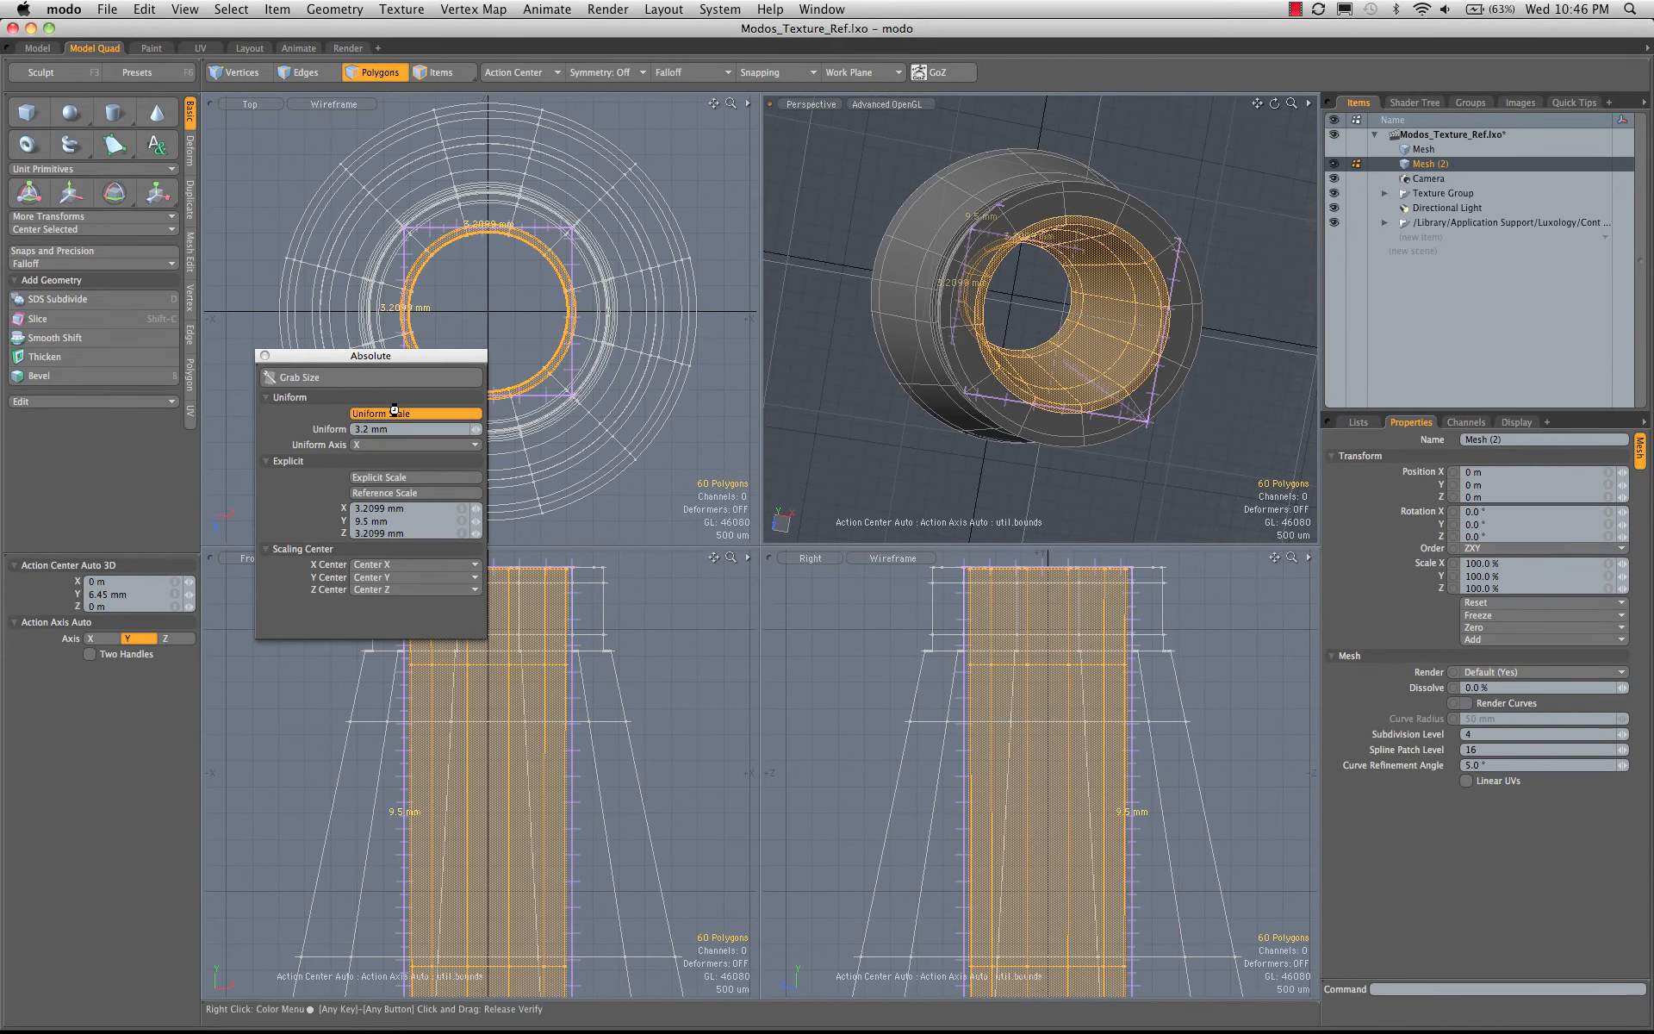
- Clear the polygon selection, close the absolute scaling window and turn off the dimension display
{"action": "left_click_drag", "start_coordinate": [944, 360], "coordinate": [989, 318], "text": "alt"}
{"action": "mouse_move", "coordinate": [989, 319]}
{"action": "left_mouse_down", "text": "alt"}
{"action": "mouse_move", "coordinate": [992, 301]}
{"action": "mouse_move", "coordinate": [1004, 331]}
{"action": "left_mouse_up", "text": "alt"}
{"action": "left_click", "coordinate": [939, 173]}
{"action": "left_click_drag", "start_coordinate": [1068, 249], "coordinate": [1078, 112], "text": "alt"}
{"action": "left_click_drag", "start_coordinate": [1164, 166], "coordinate": [1196, 233], "text": "alt"}
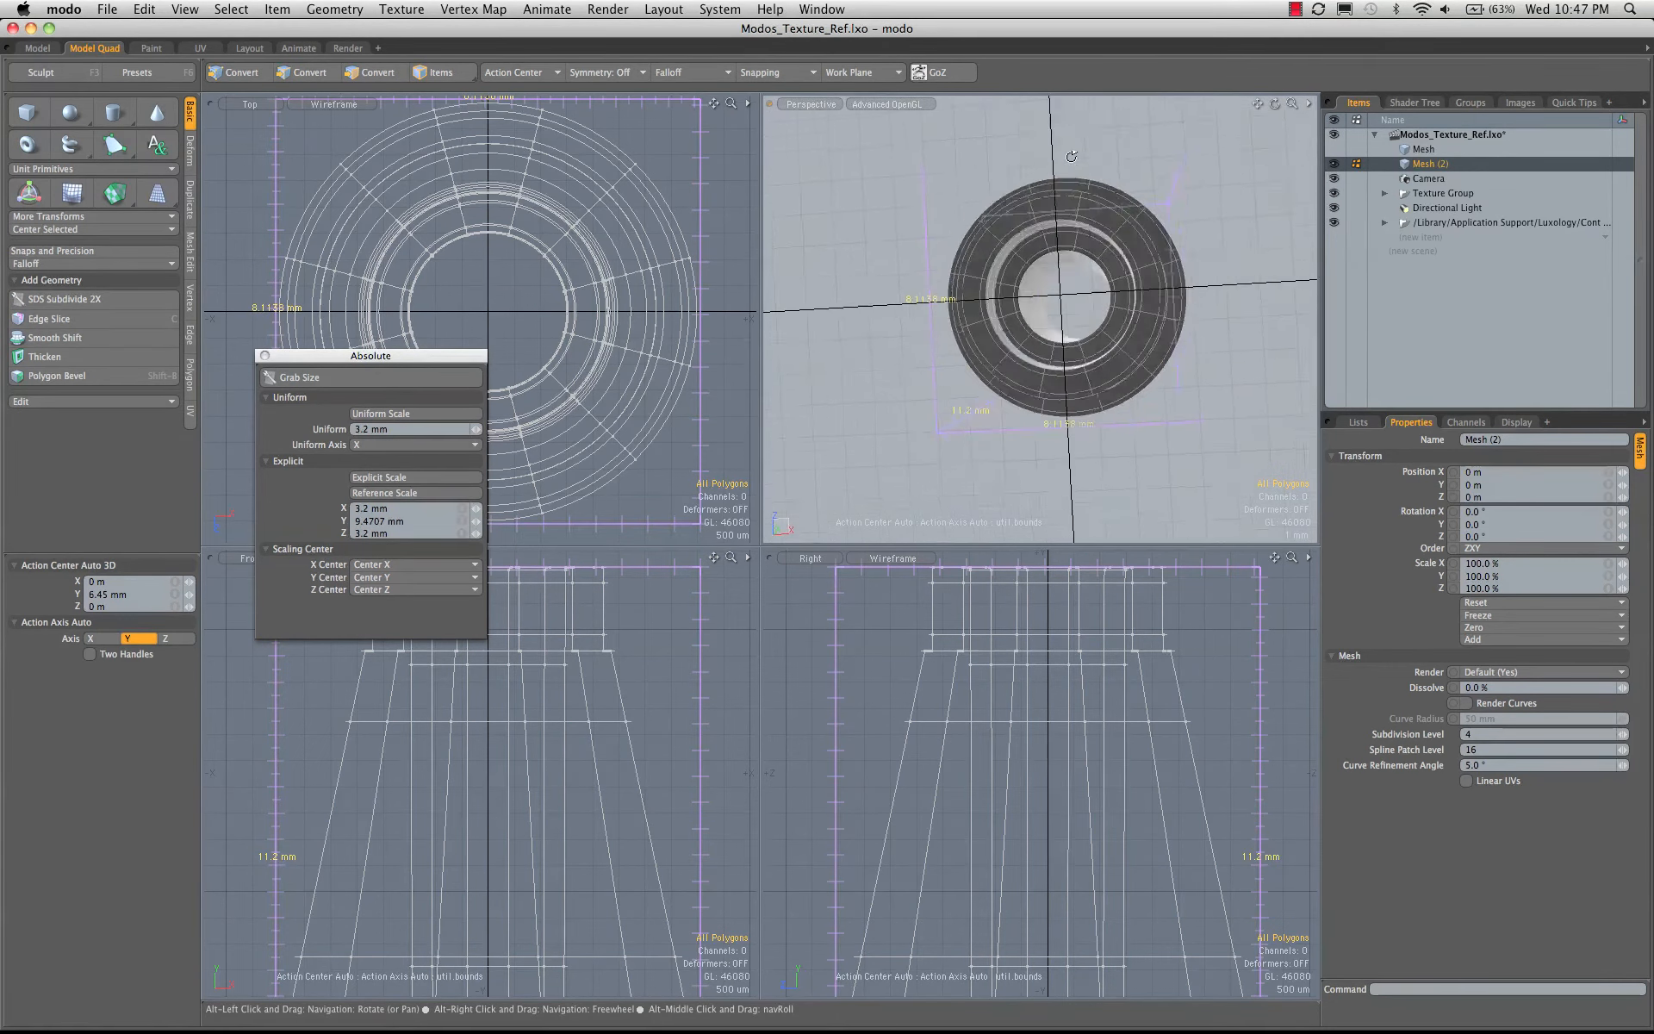
{"action": "left_click_drag", "start_coordinate": [1109, 295], "coordinate": [932, 259], "text": "alt"}
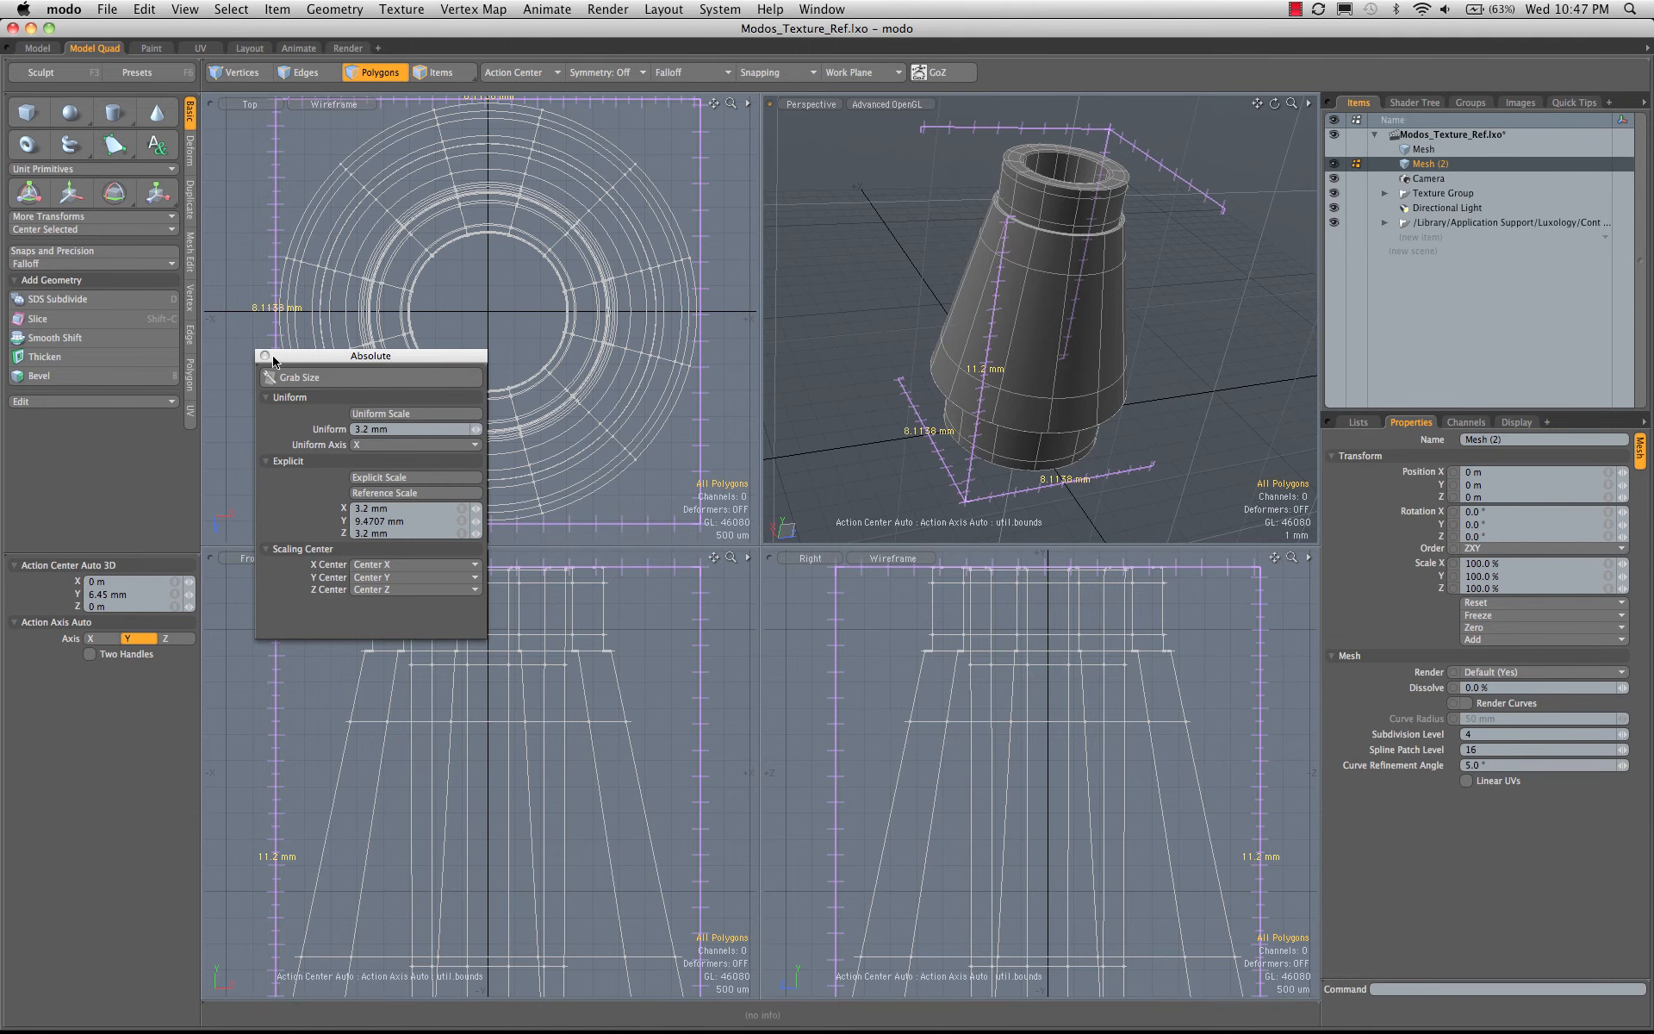
{"action": "left_click", "coordinate": [355, 72]}
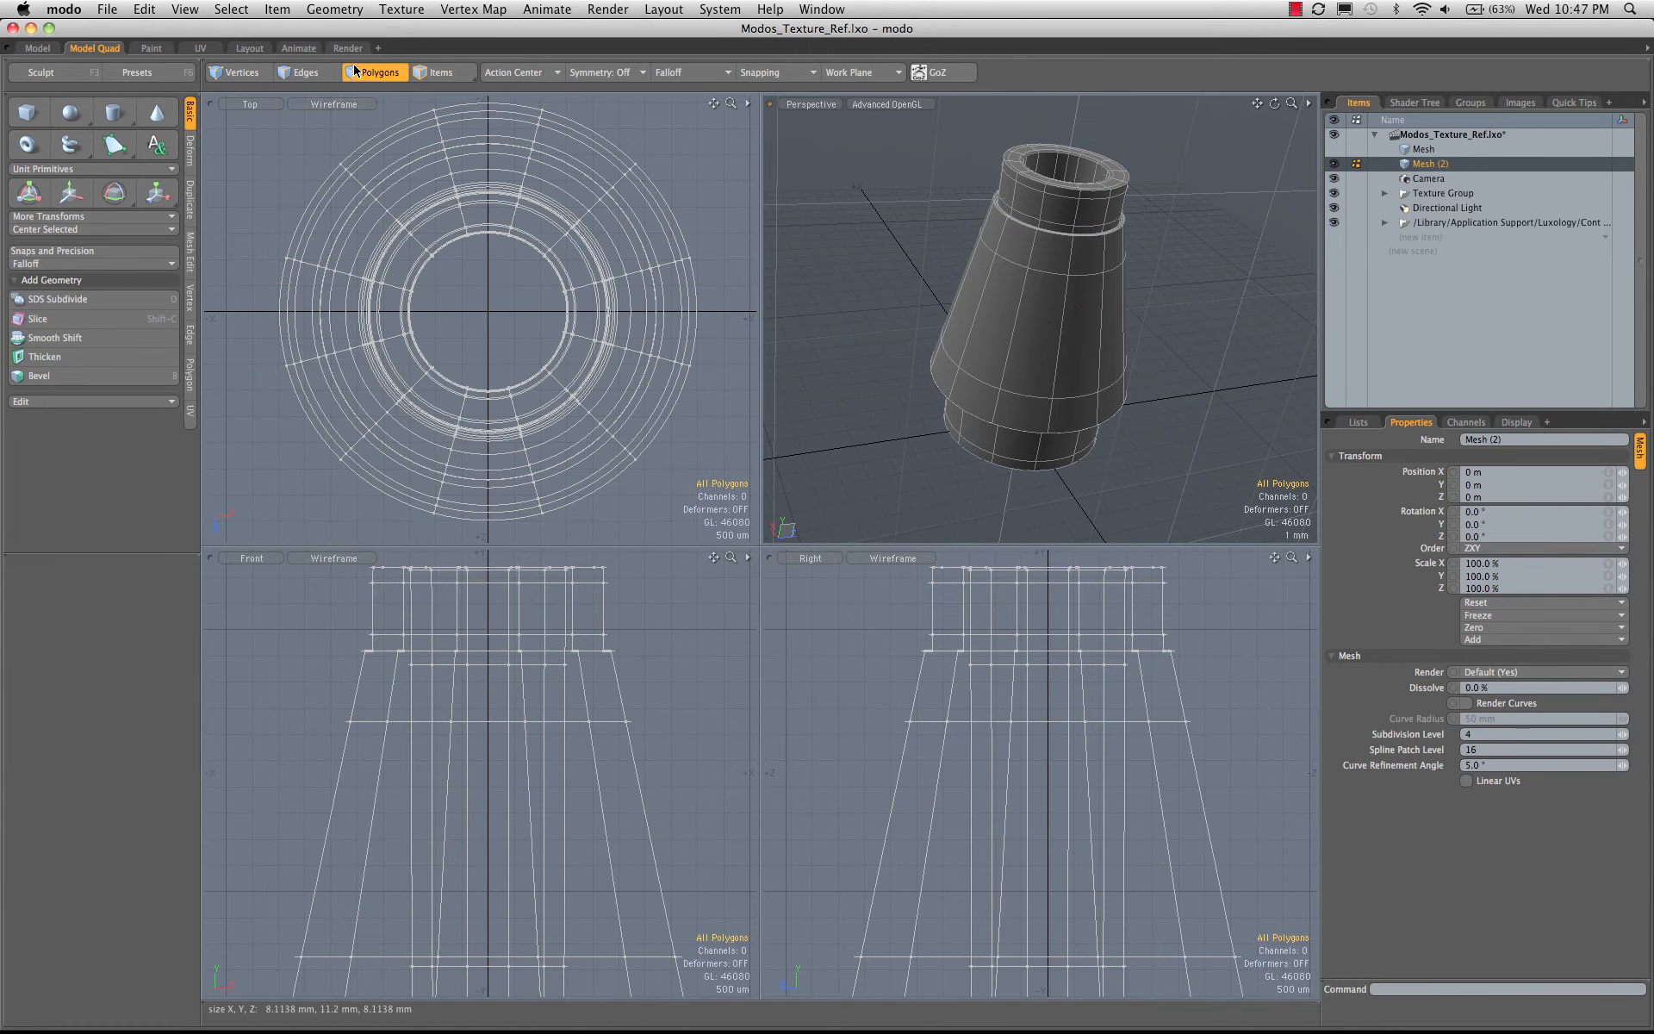
- Start saving the finished cone piece as an item preset
{"action": "left_click_drag", "start_coordinate": [1123, 279], "coordinate": [1020, 273], "text": "alt"}
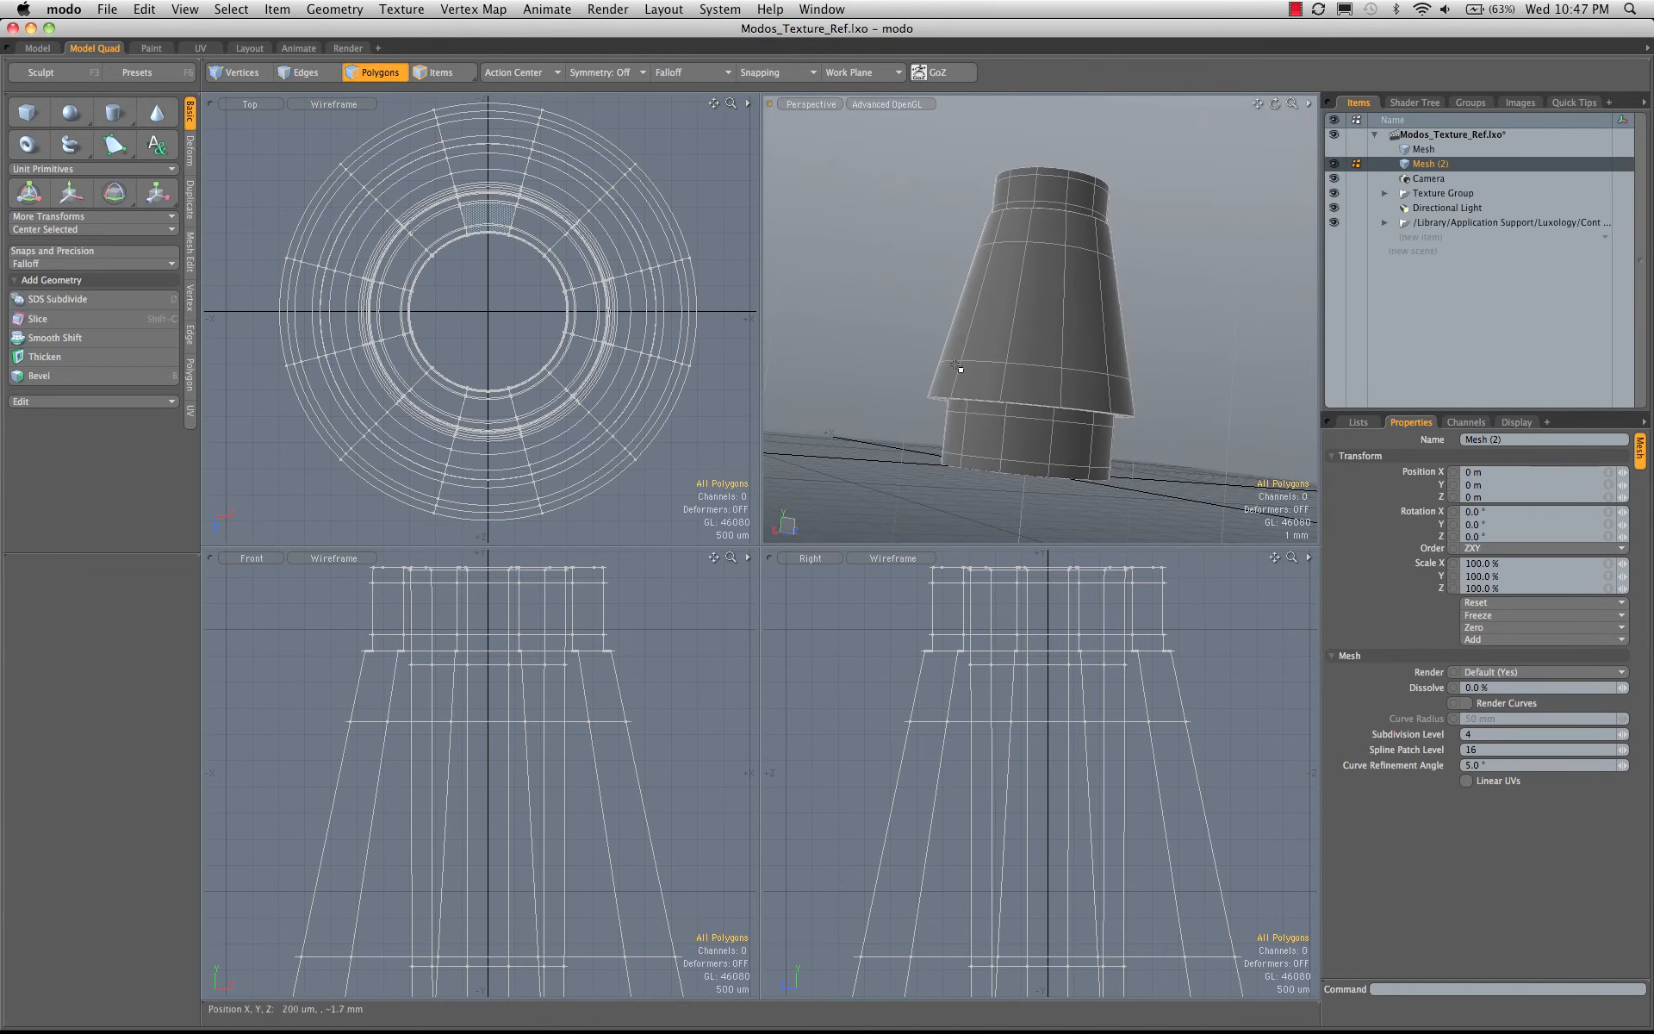
{"action": "mouse_move", "coordinate": [992, 388]}
{"action": "left_mouse_down", "text": "alt"}
{"action": "mouse_move", "coordinate": [1034, 288]}
{"action": "mouse_move", "coordinate": [1017, 379]}
{"action": "left_mouse_up", "text": "alt"}
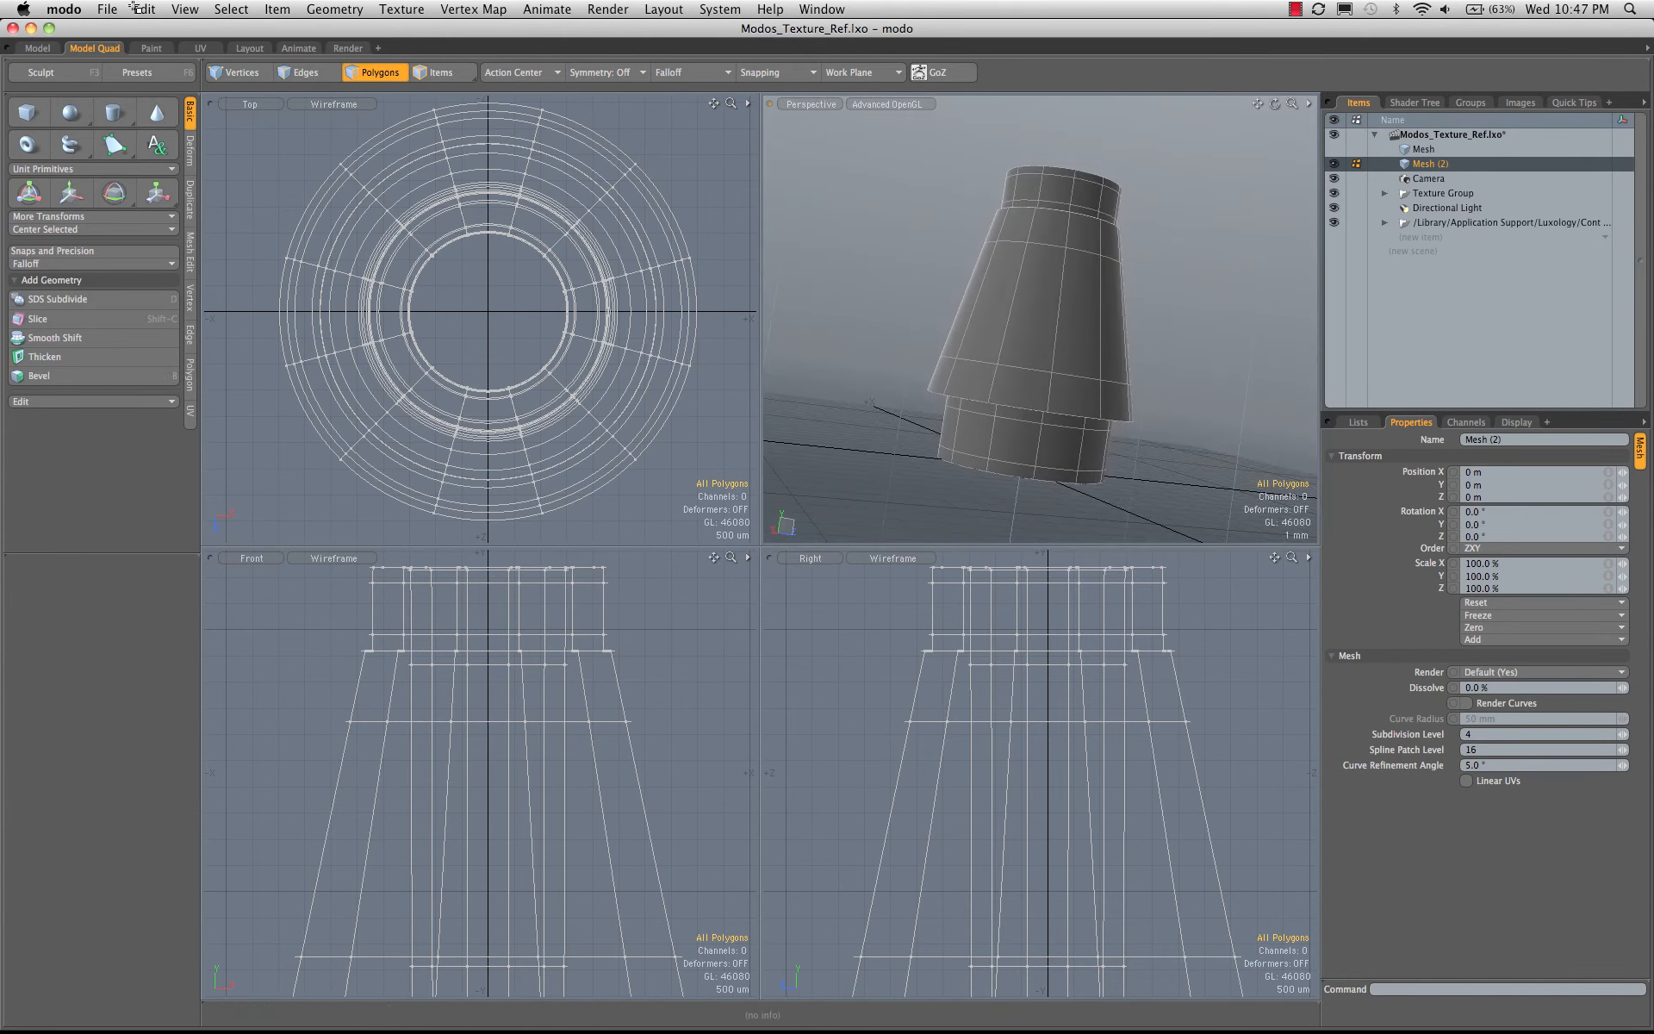
{"action": "left_click", "coordinate": [108, 10]}
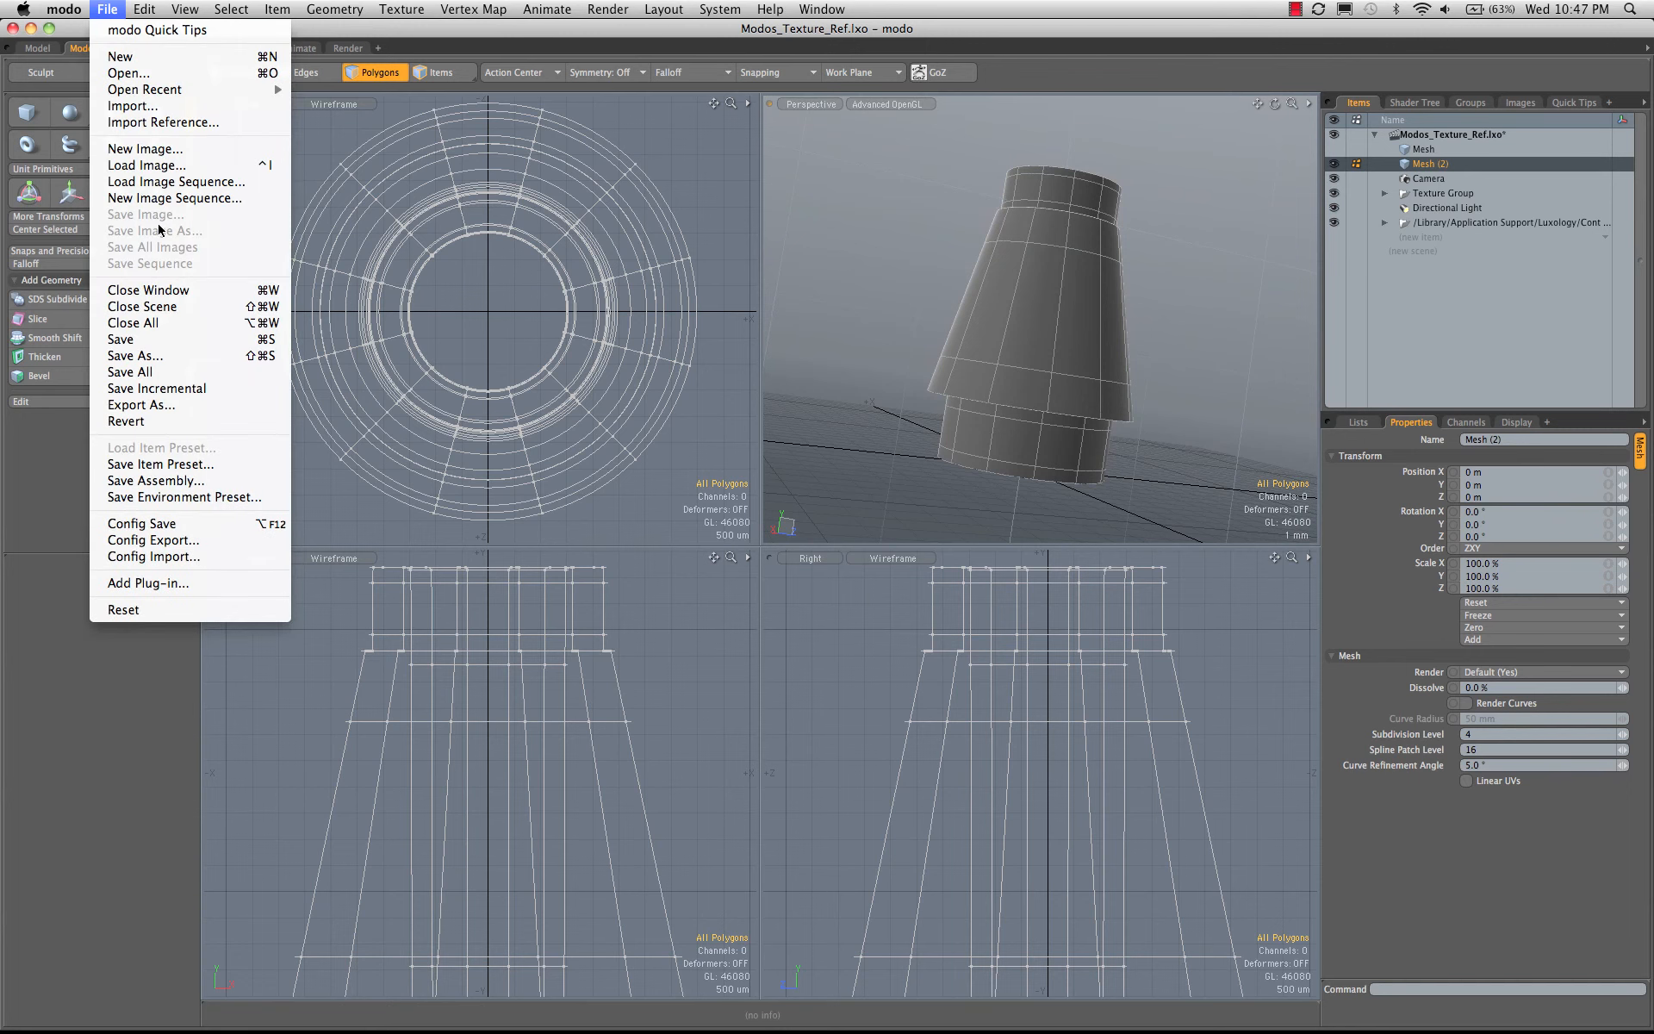
{"action": "left_click", "coordinate": [146, 464]}
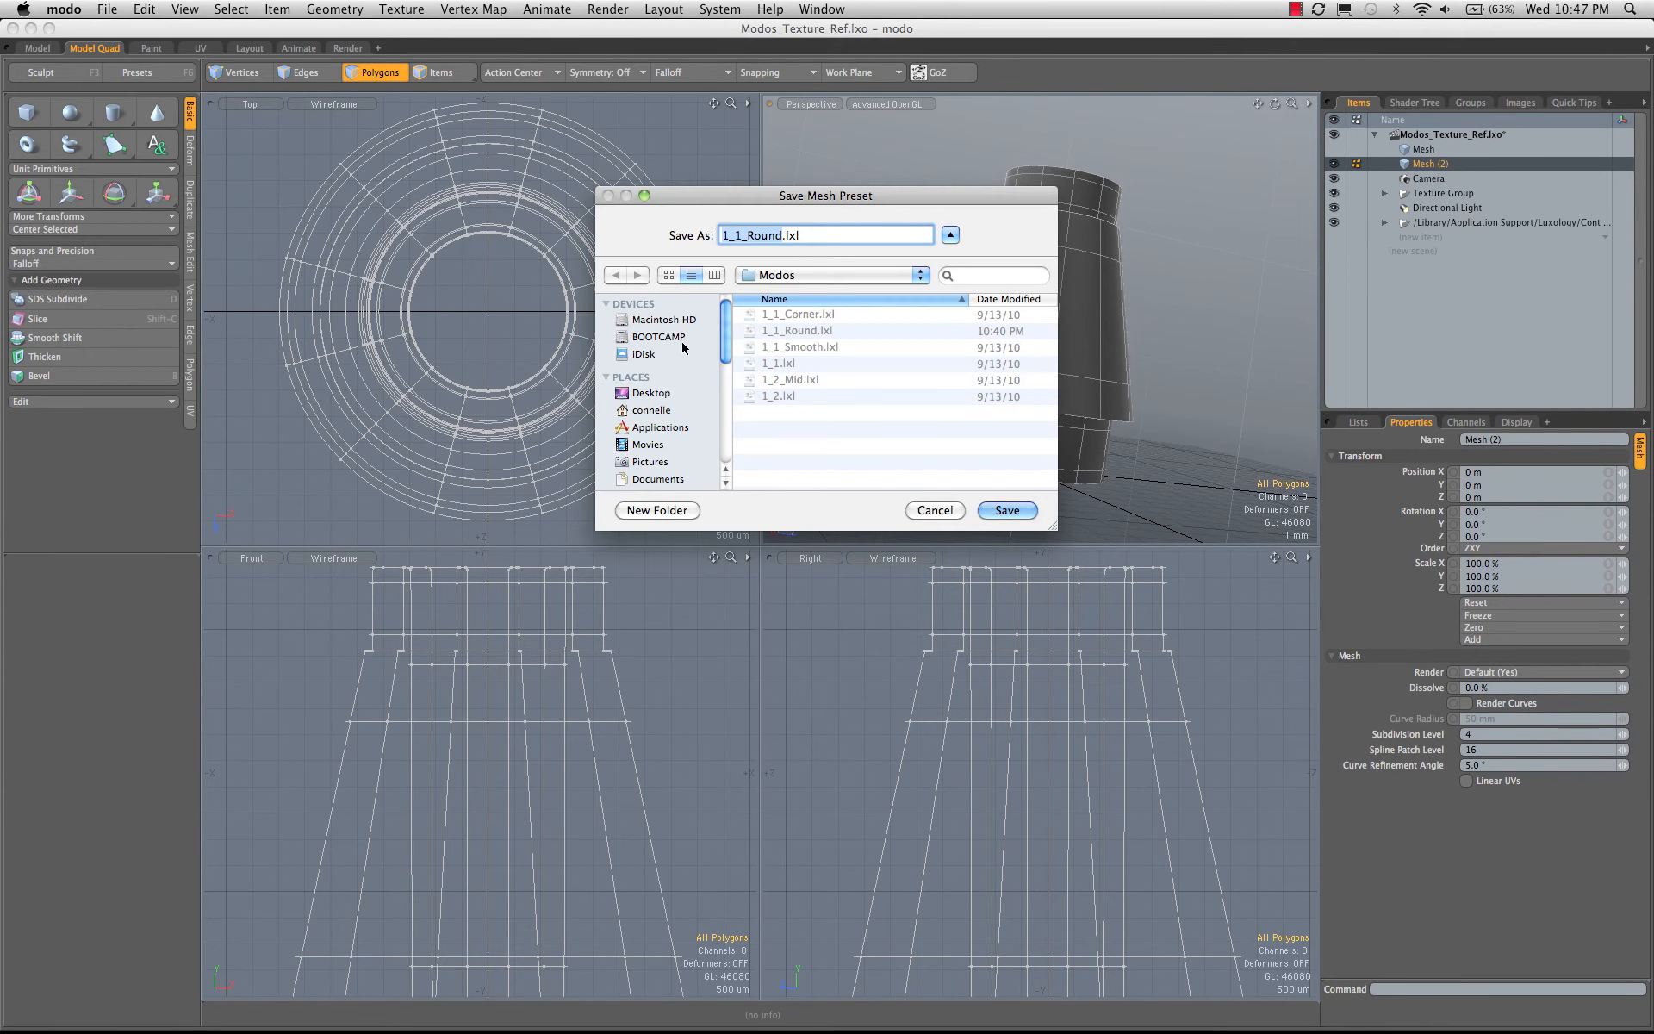